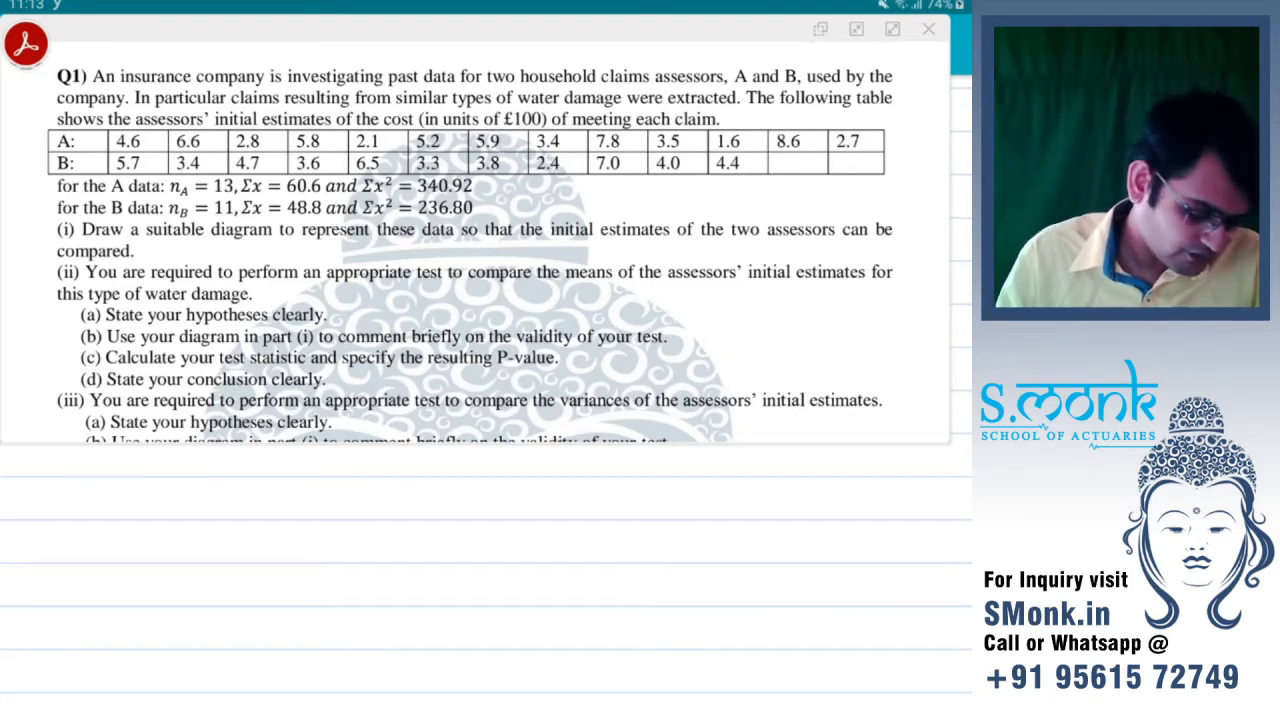
click(476, 242)
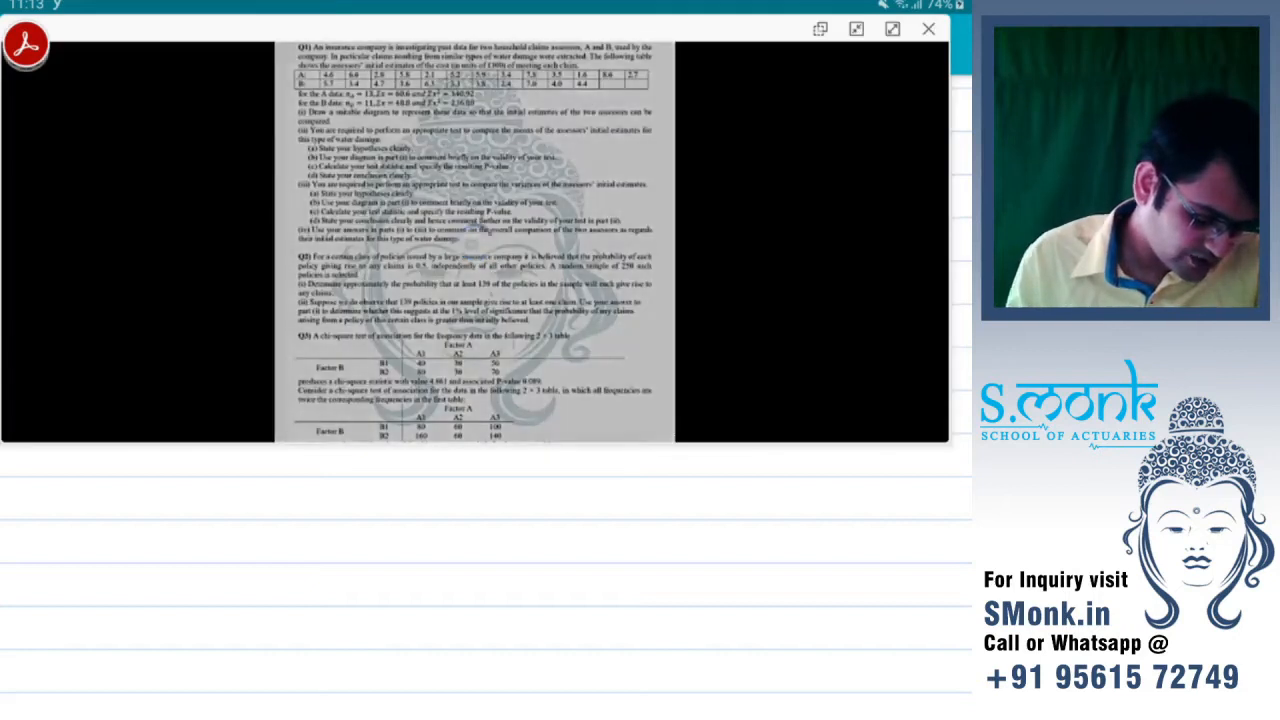
scroll(476, 242, down, 5)
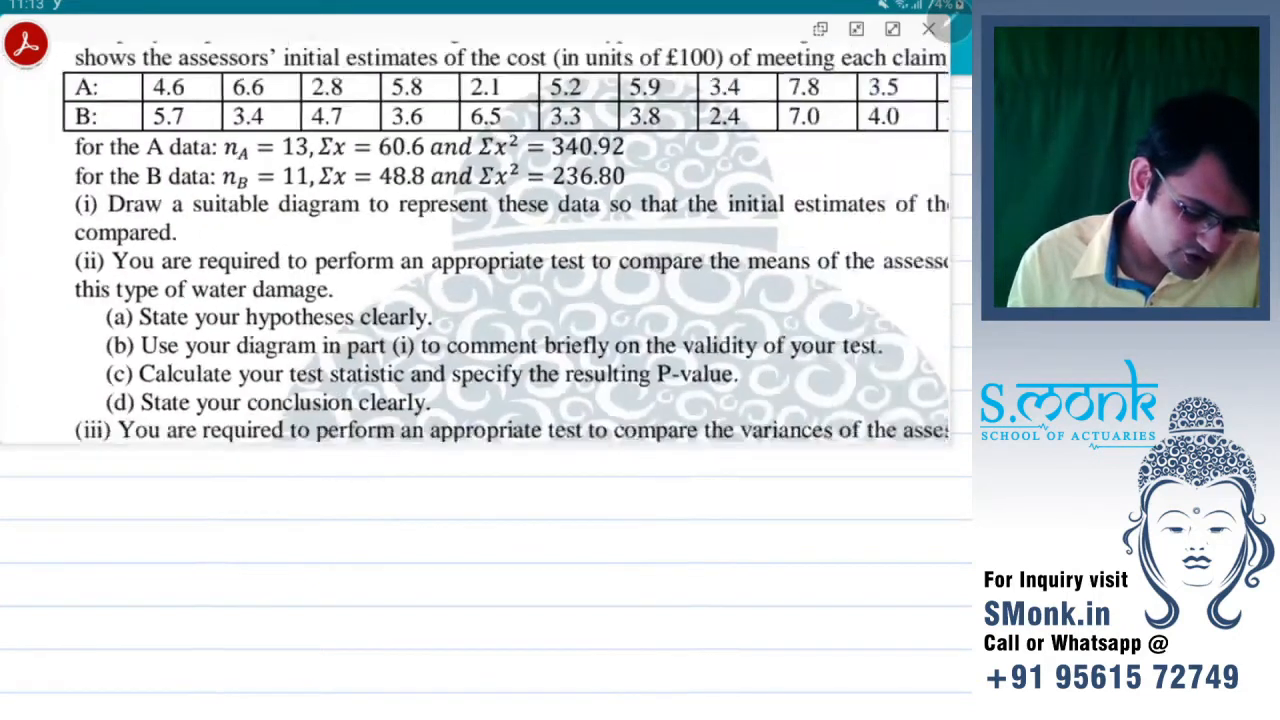
scroll(476, 242, right, 1)
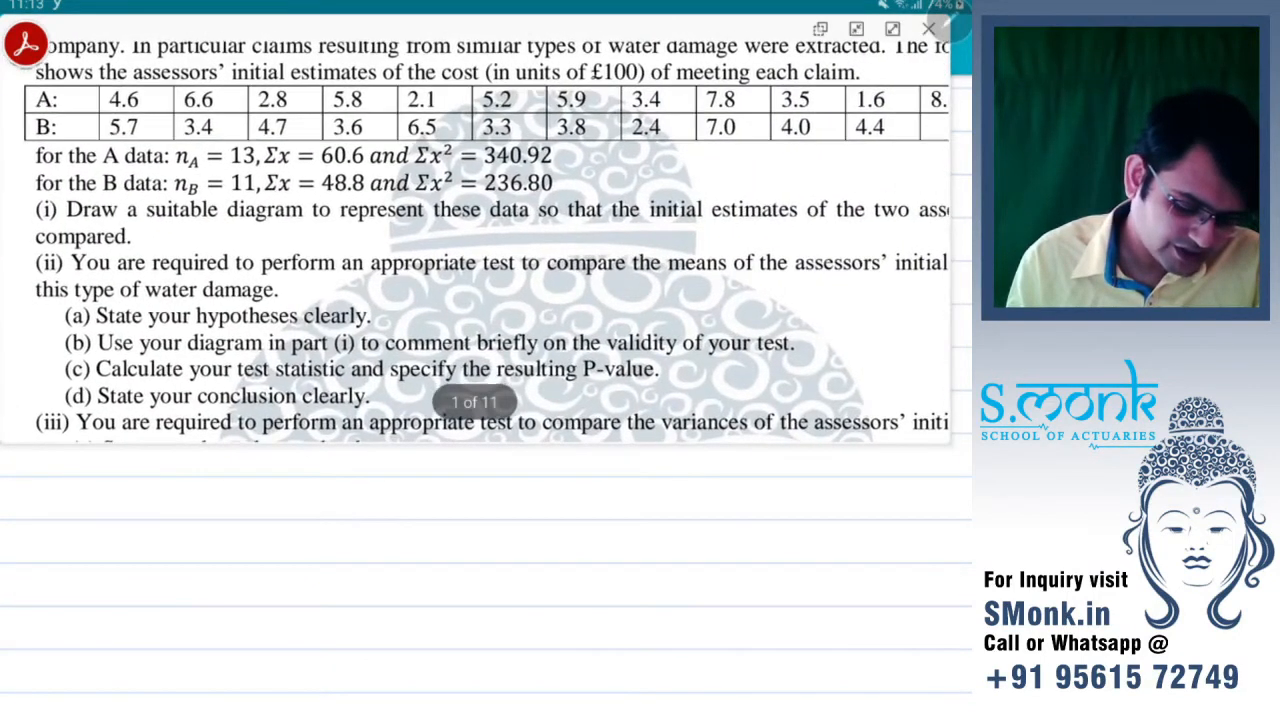
scroll(476, 242, down, 3)
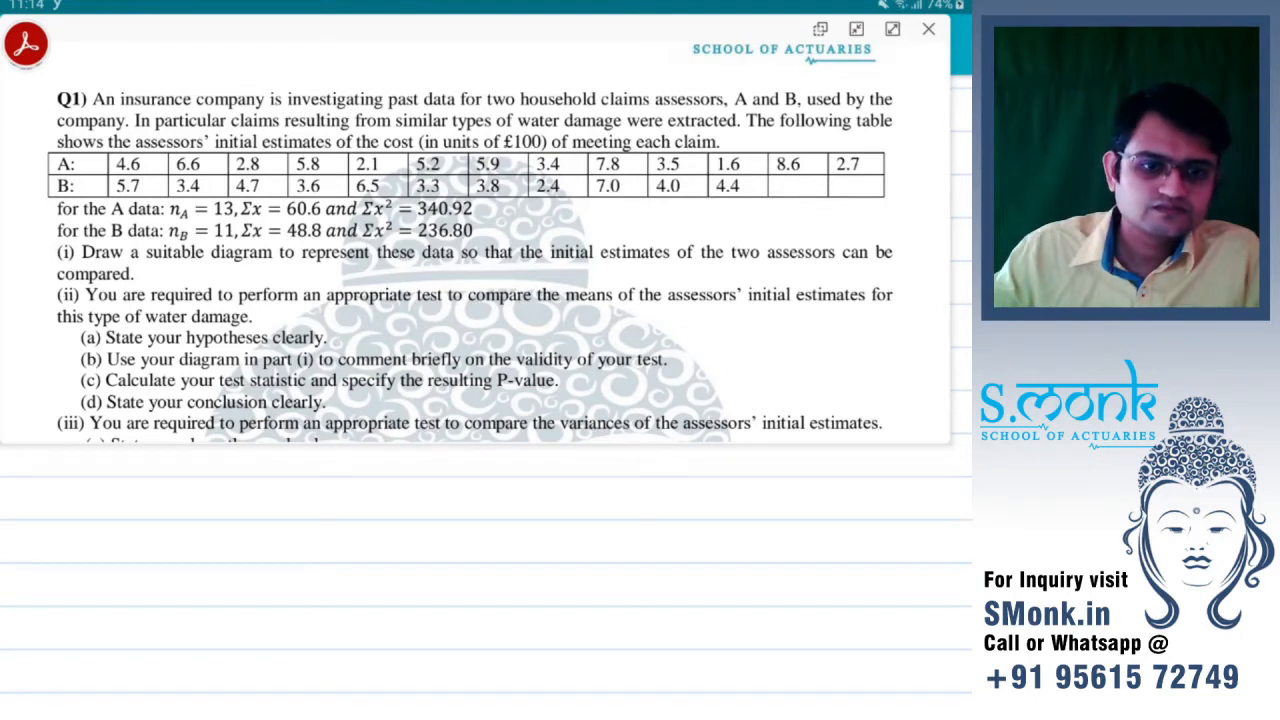
- Switch to the blank Word document, insert a scatter chart, and reposition its data sheet window
key(alt+Tab)
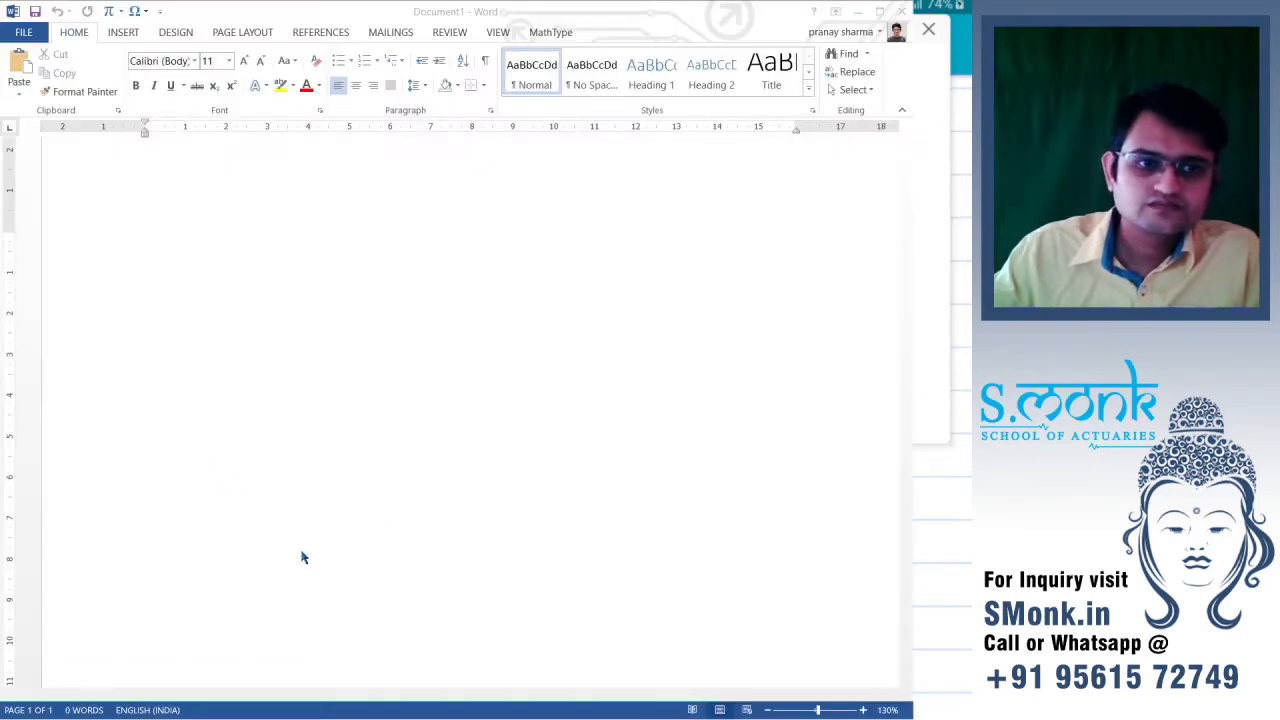
click(728, 14)
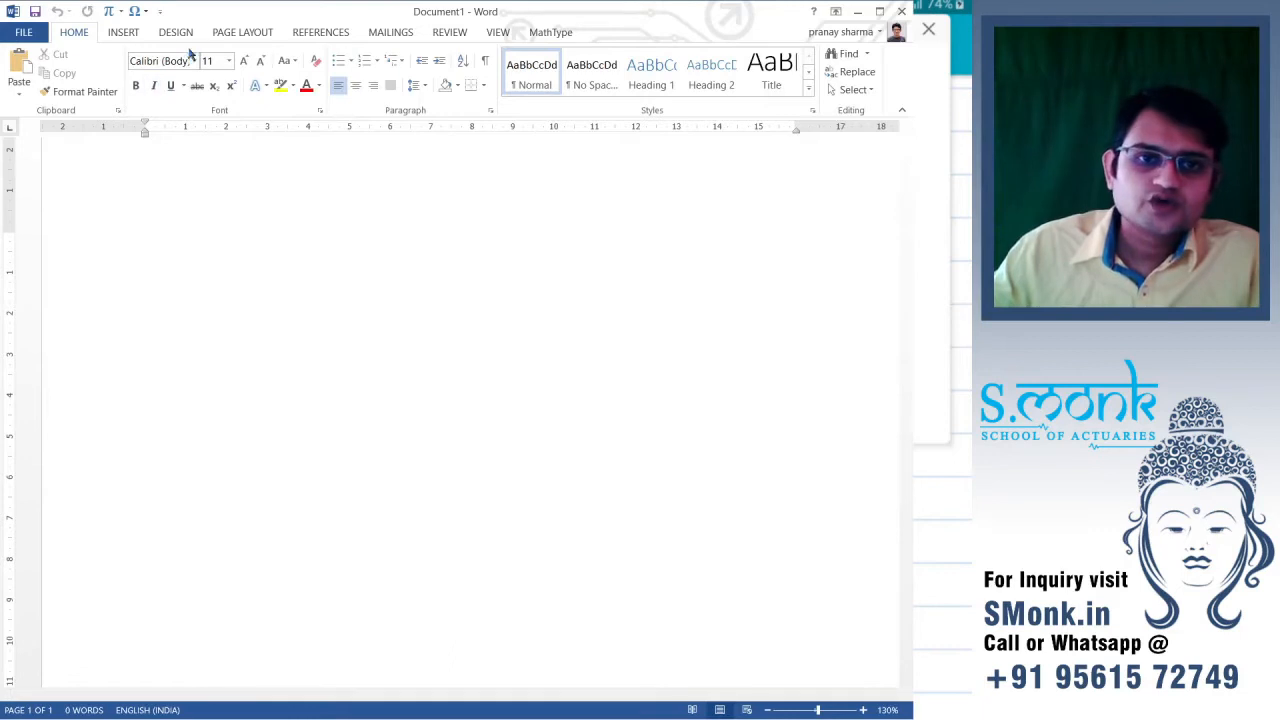
click(124, 33)
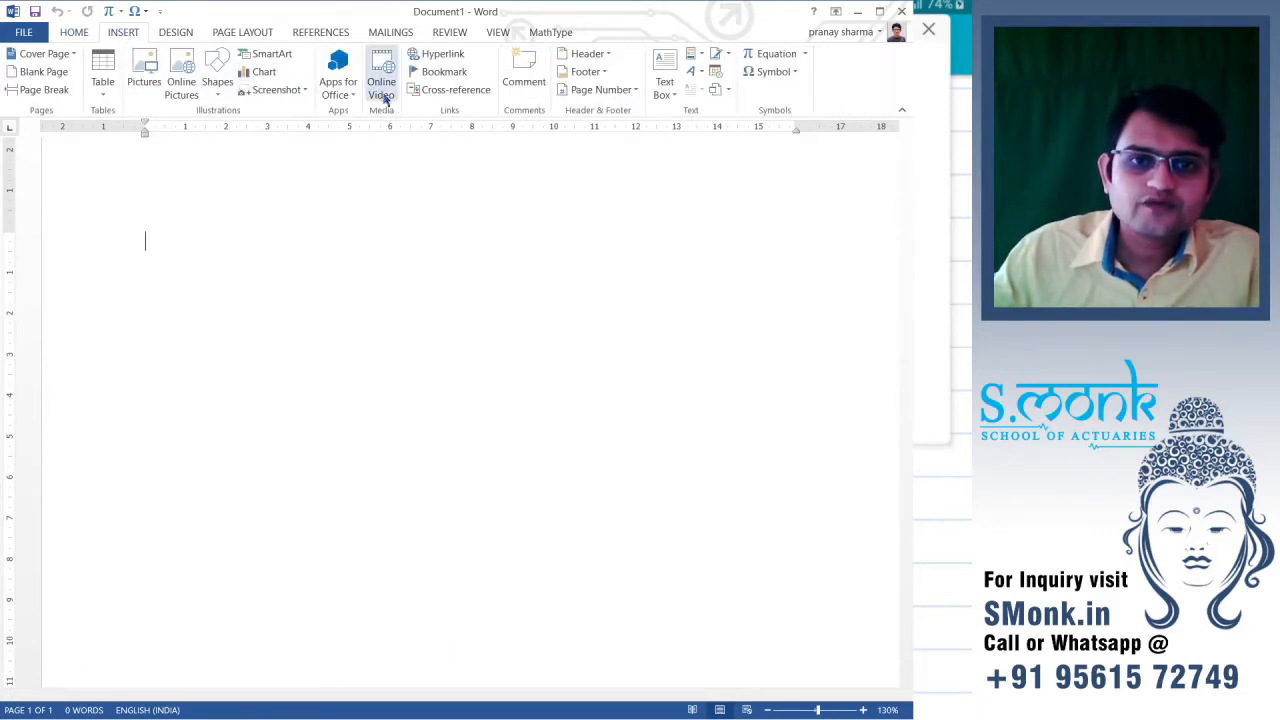
click(267, 77)
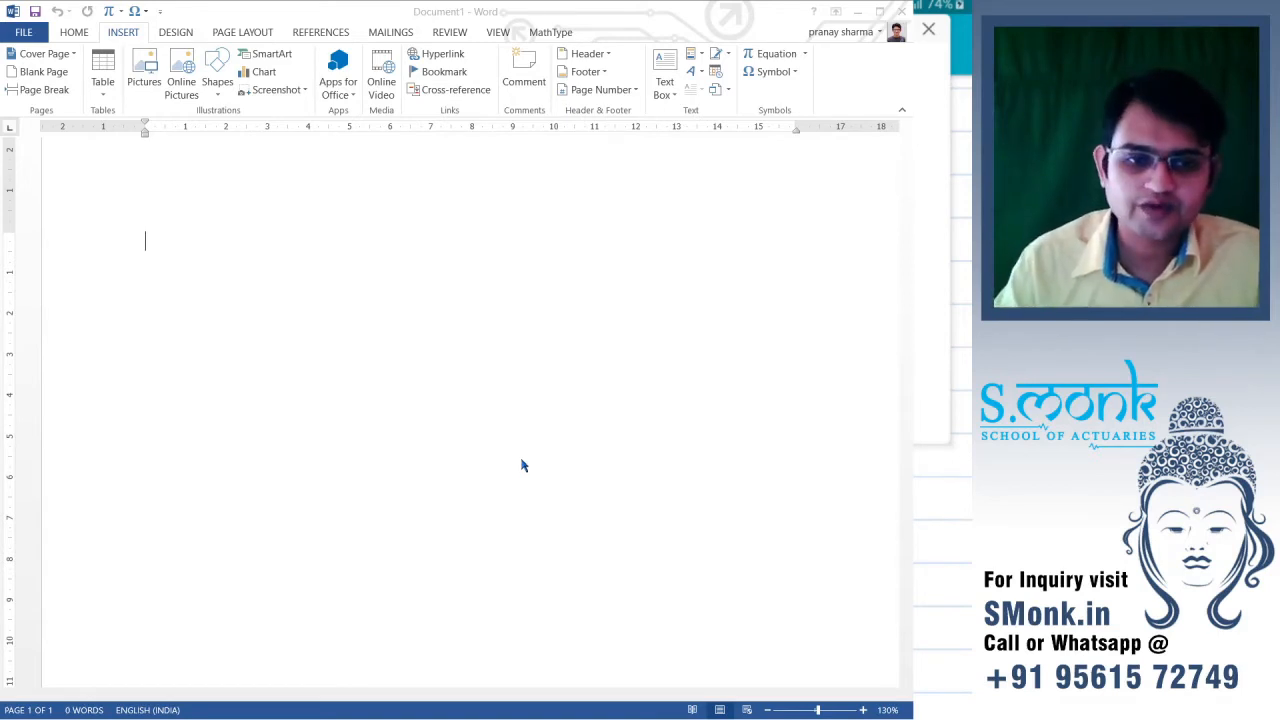
key(ctrl+v)
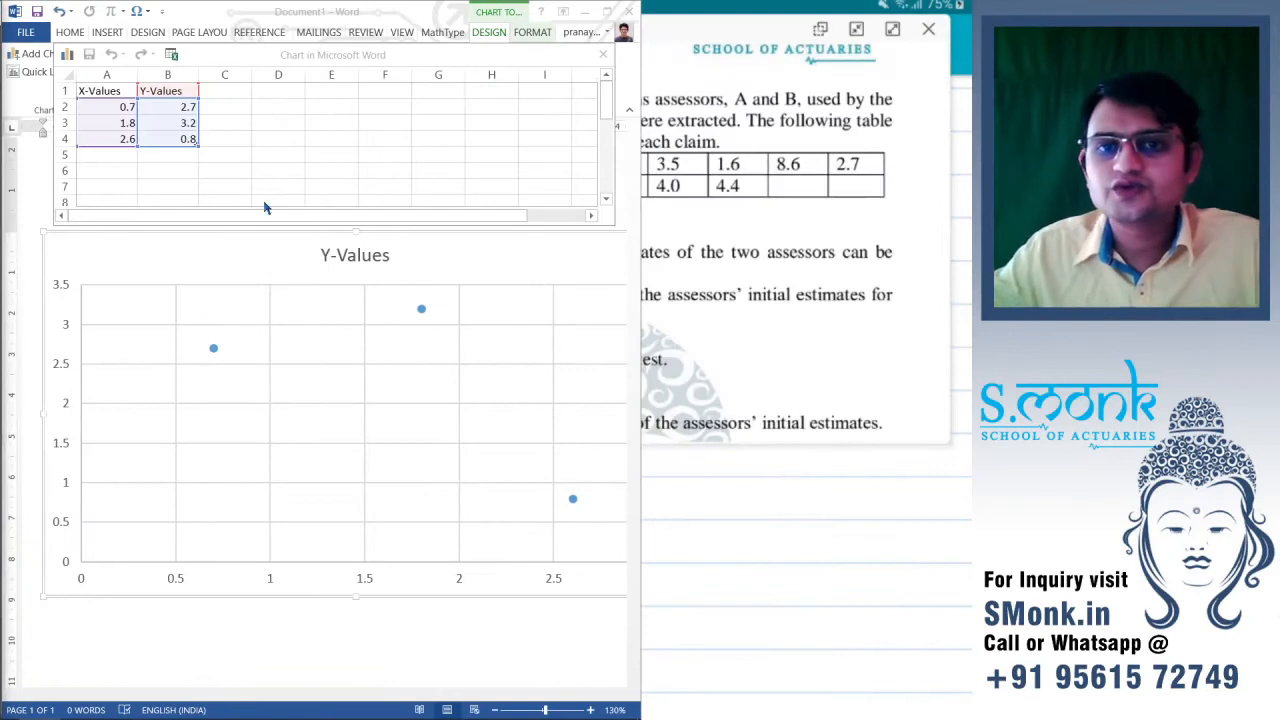
click(303, 55)
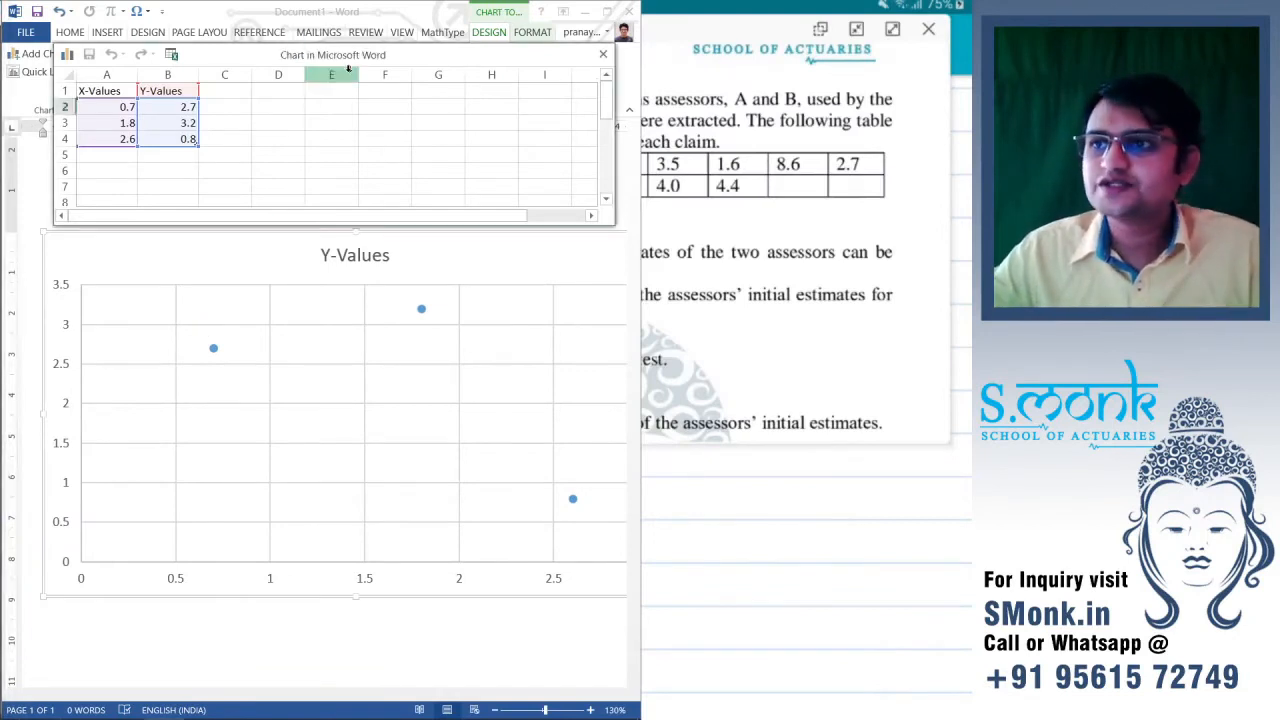
mouse_move(349, 62)
mouse_down()
mouse_move(355, 112)
mouse_move(343, 77)
mouse_up()
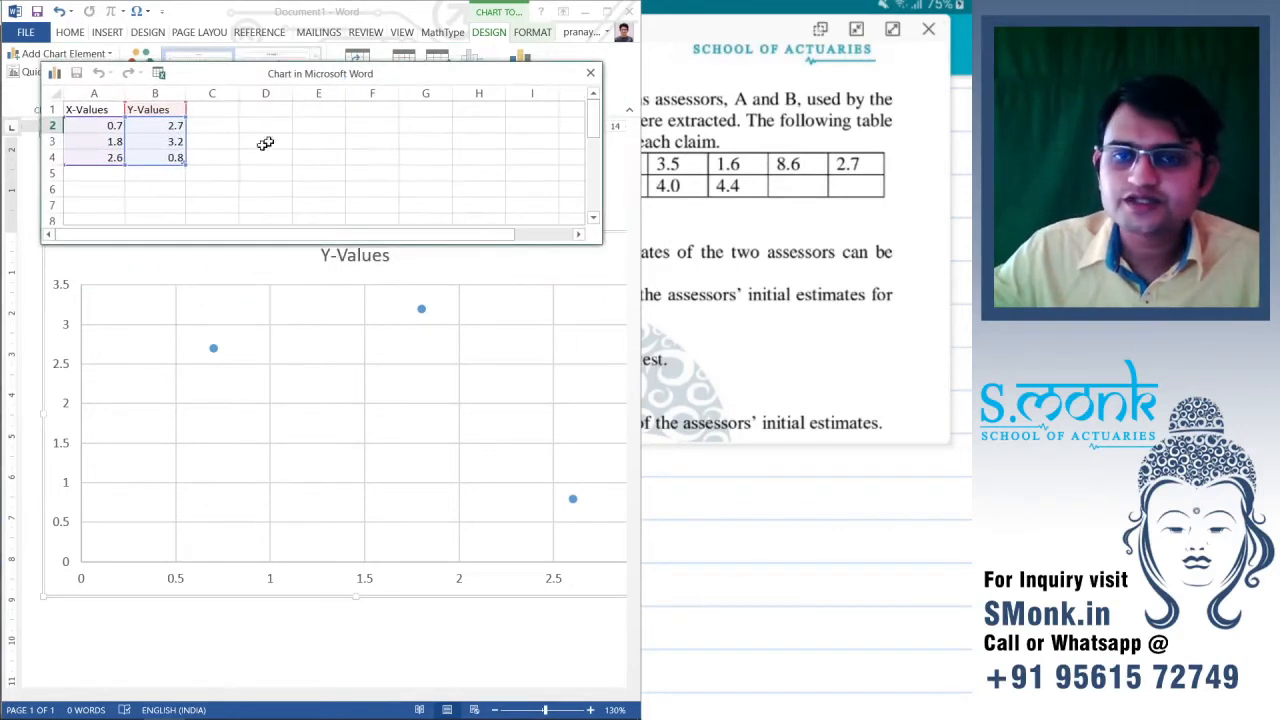
- Try 0.5 for all three X-values in the chart data, and undo those changes
click(102, 130)
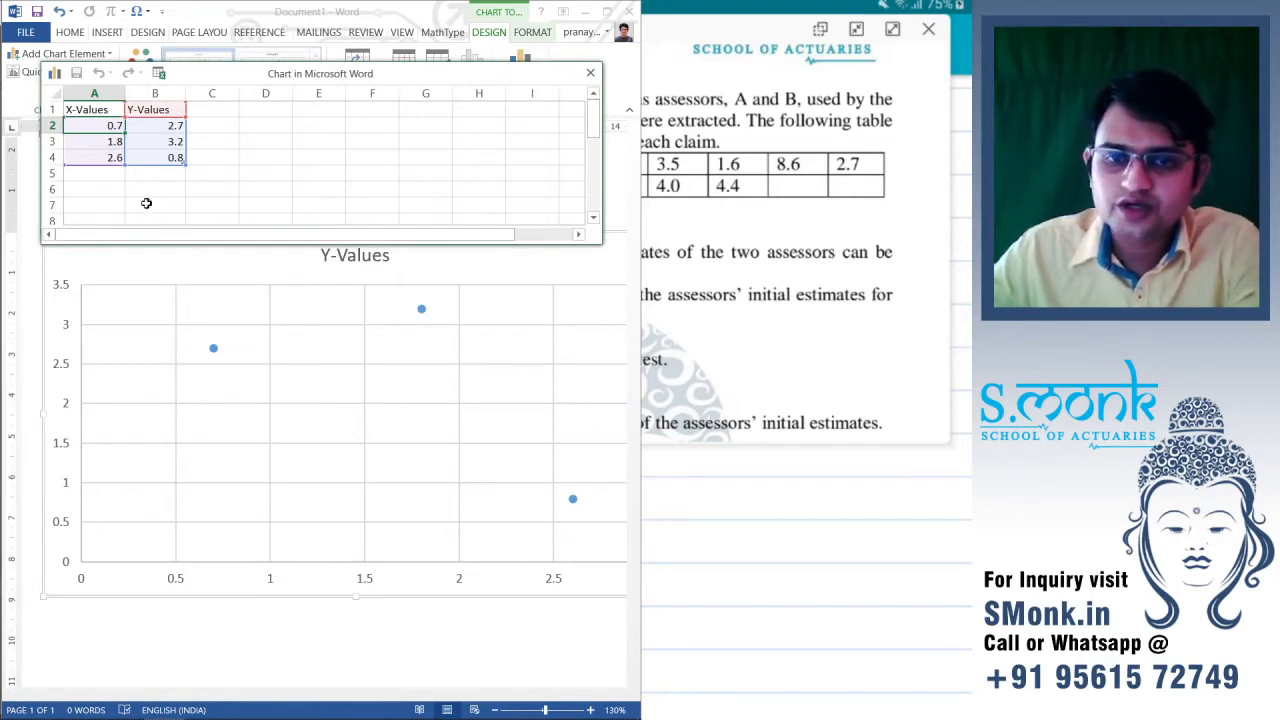
text(0.5)
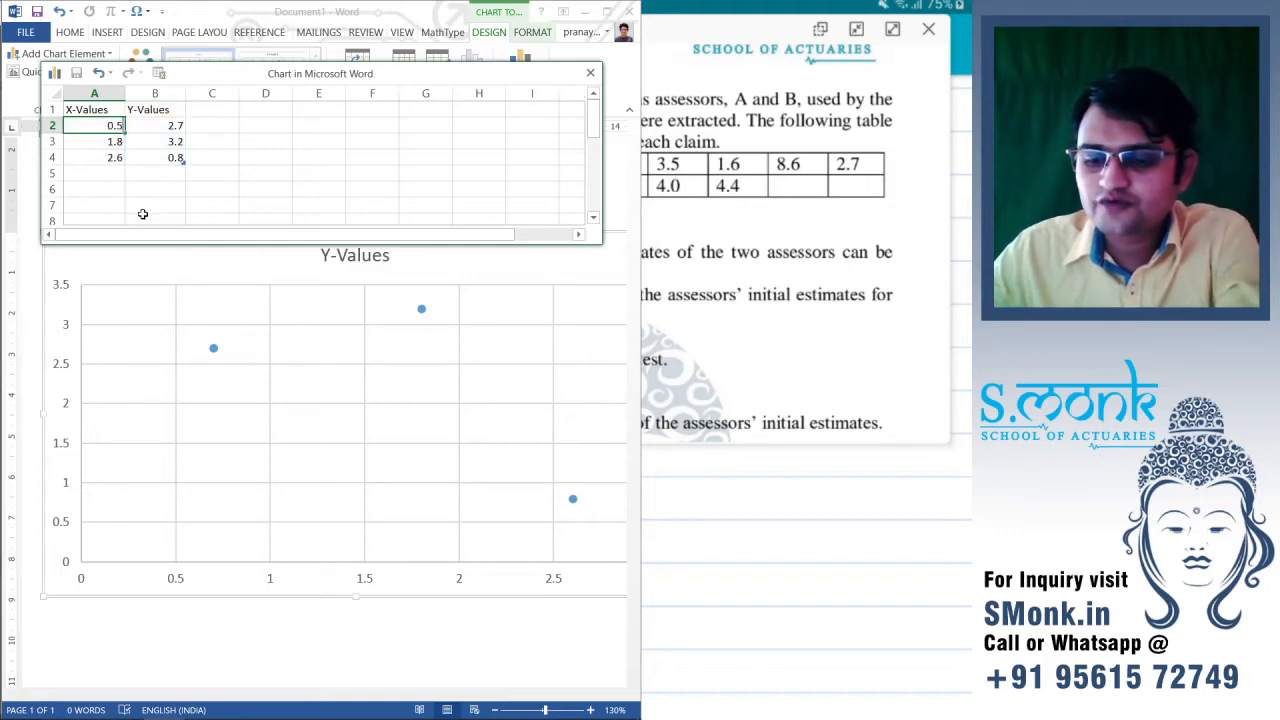
key(Return)
text(0.5)
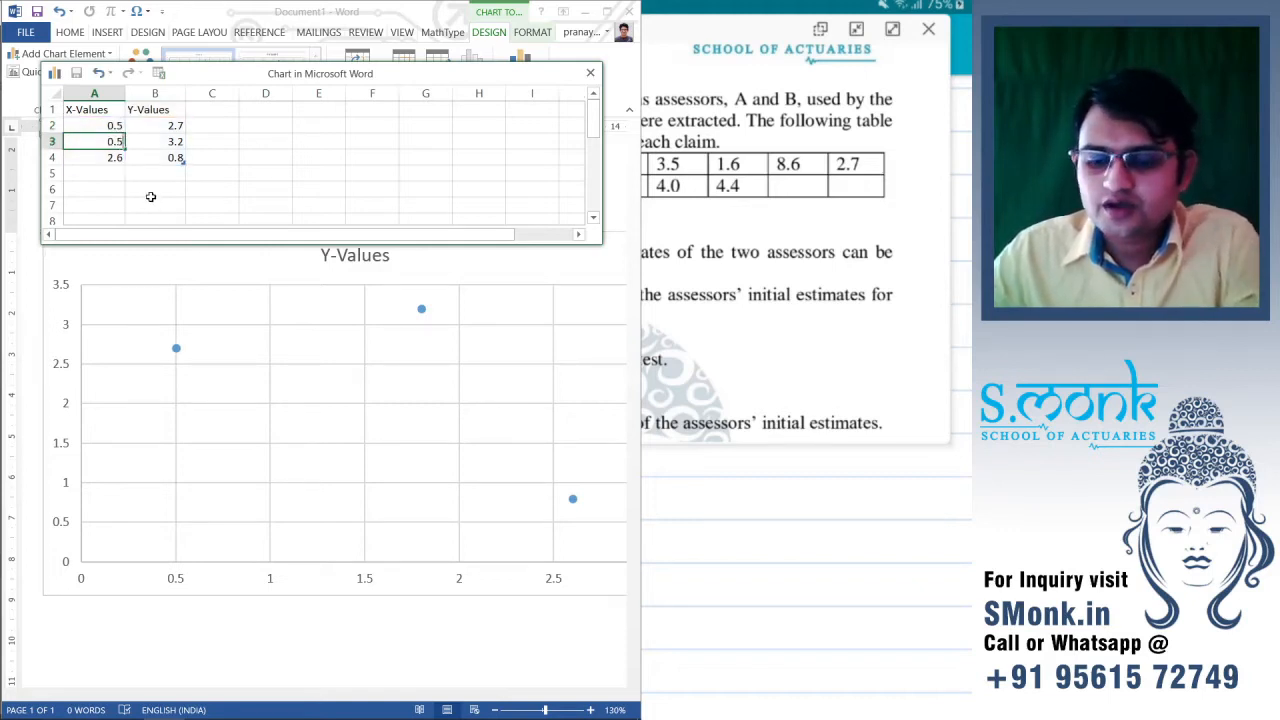
key(Return)
text(0.5)
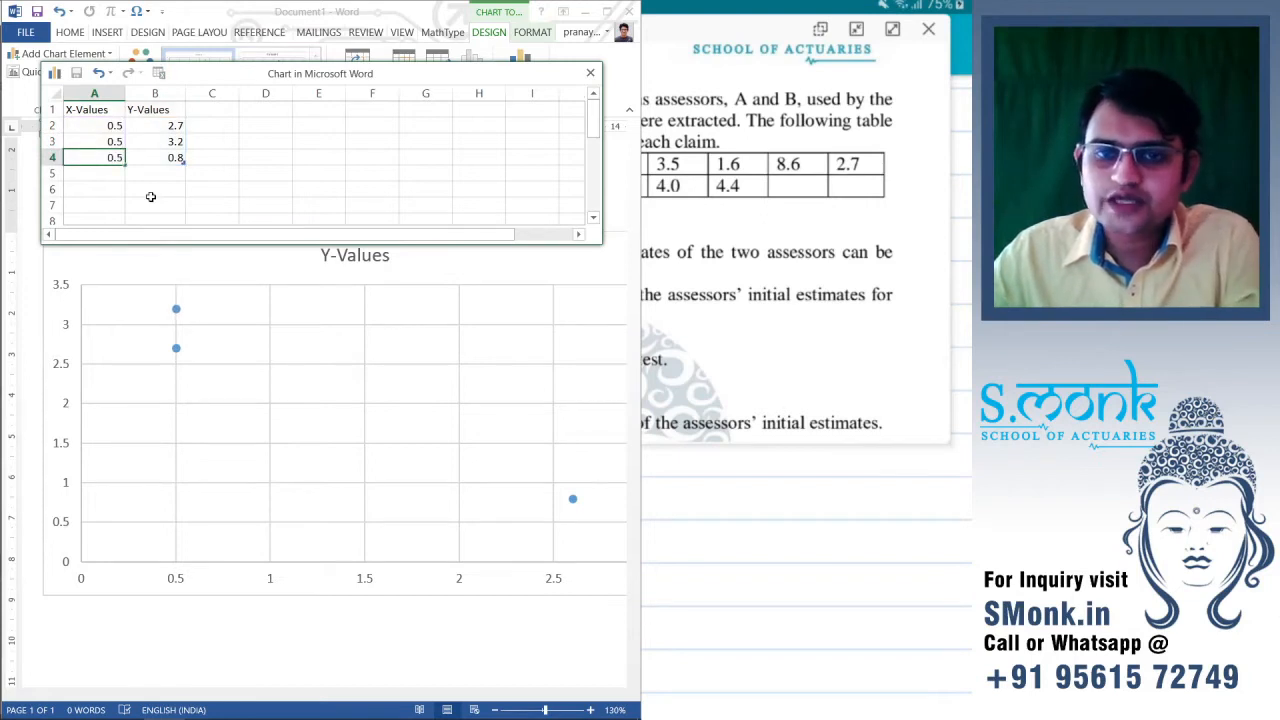
key(Return)
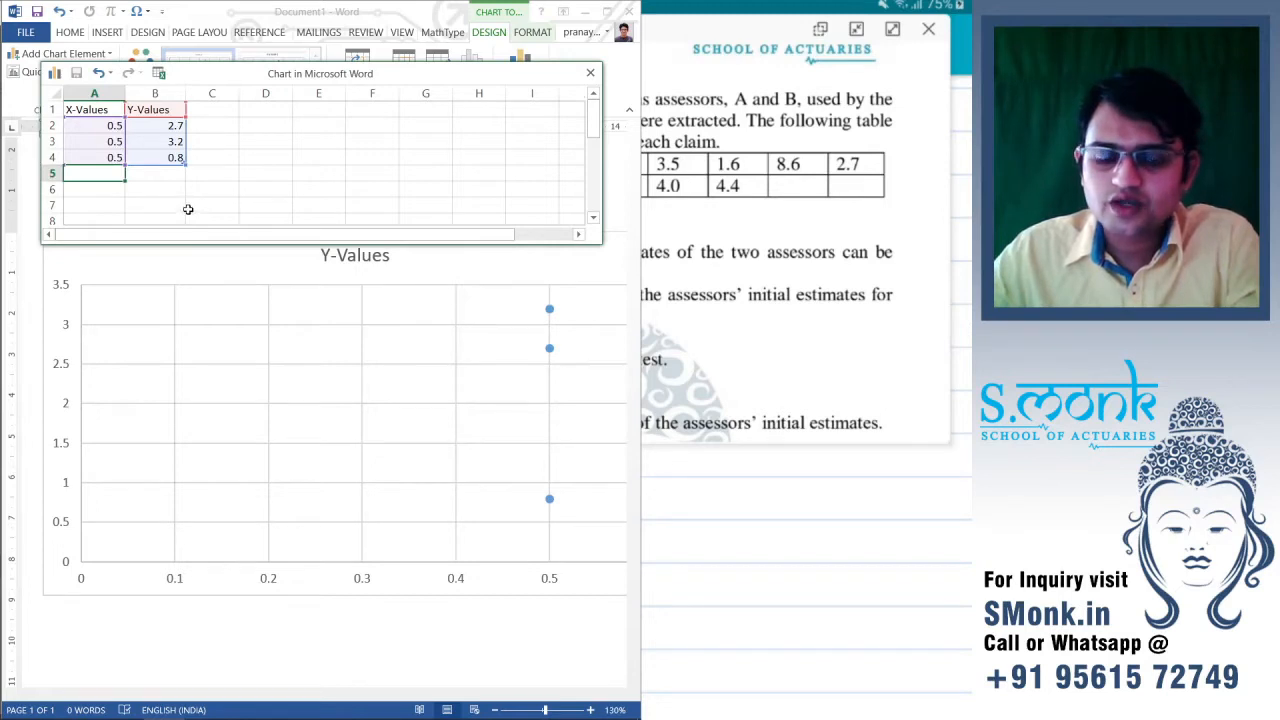
click(92, 124)
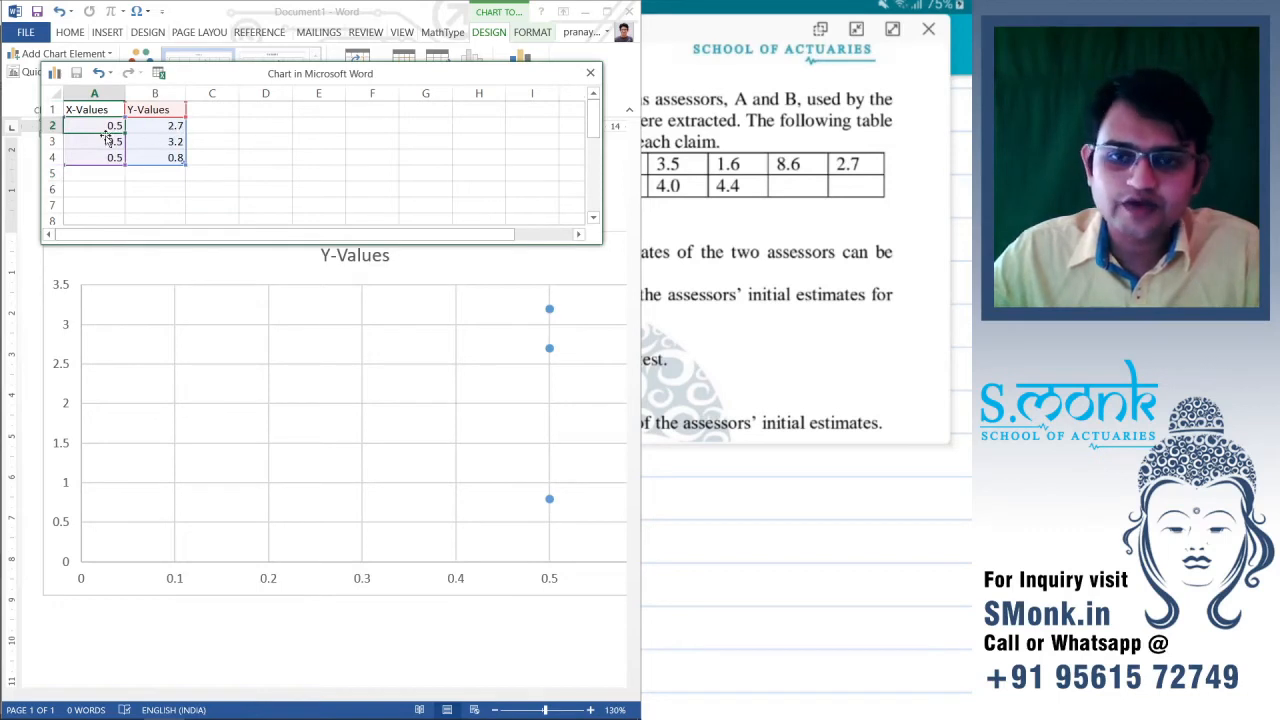
text(0.7 1.8 2.6)
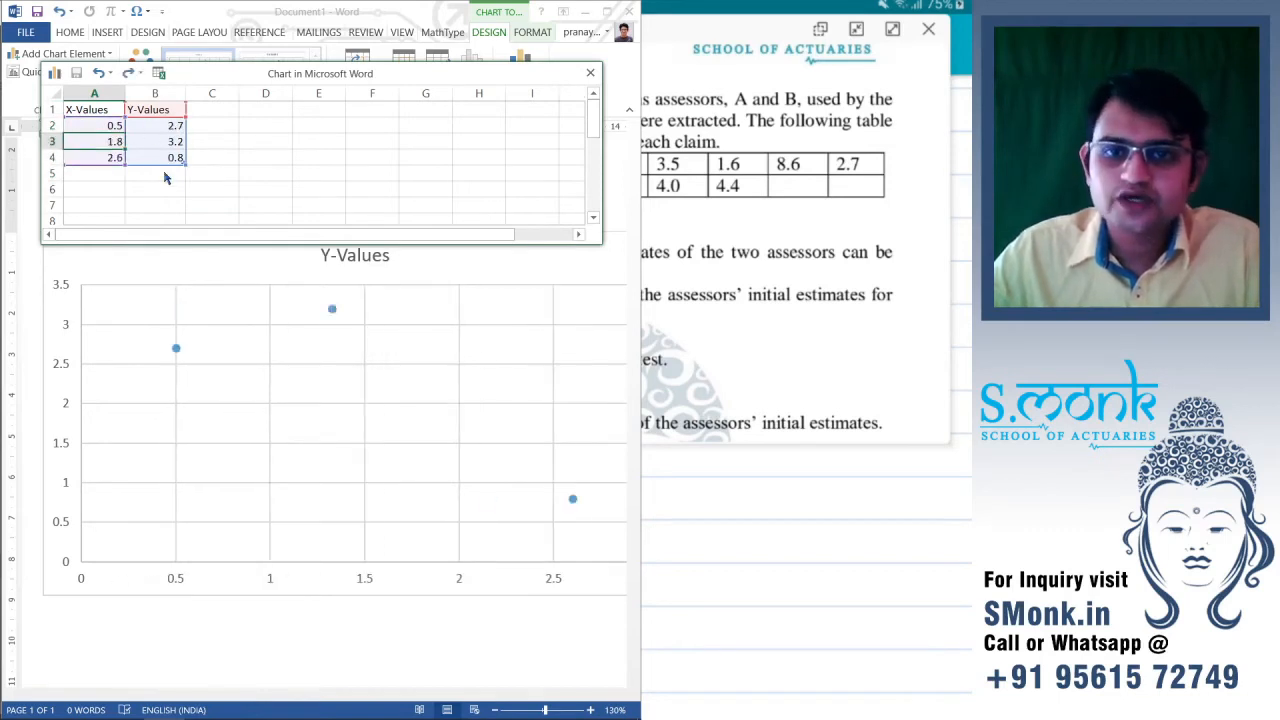
- Set the three Y-values in cells B2 to B4 of the chart data to 0.5
click(161, 125)
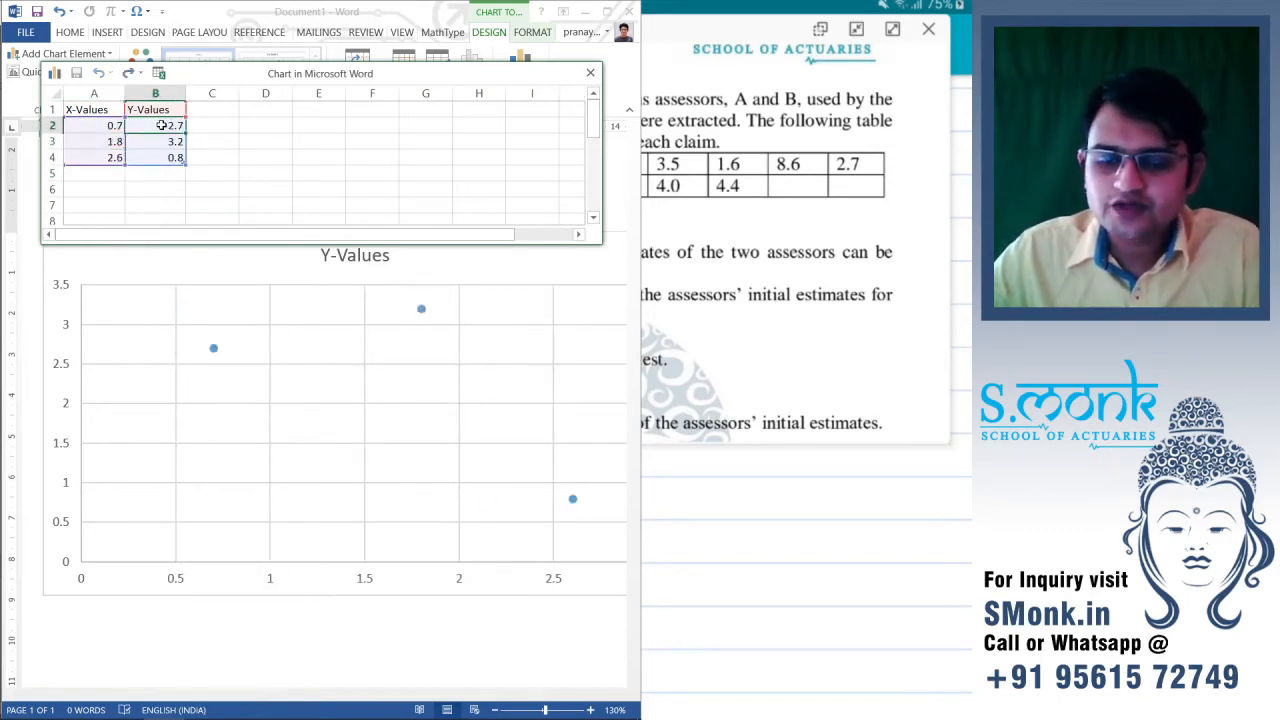
drag(161, 125, 164, 156)
text(0.5)
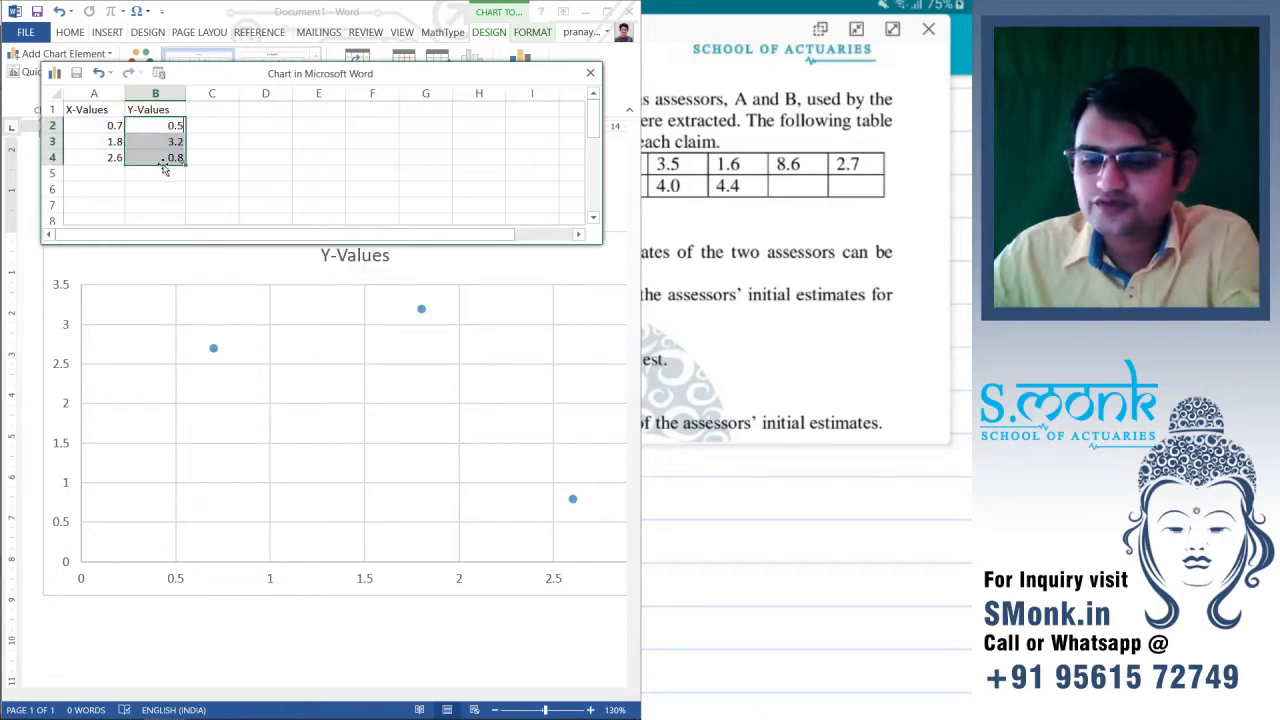
key(Return)
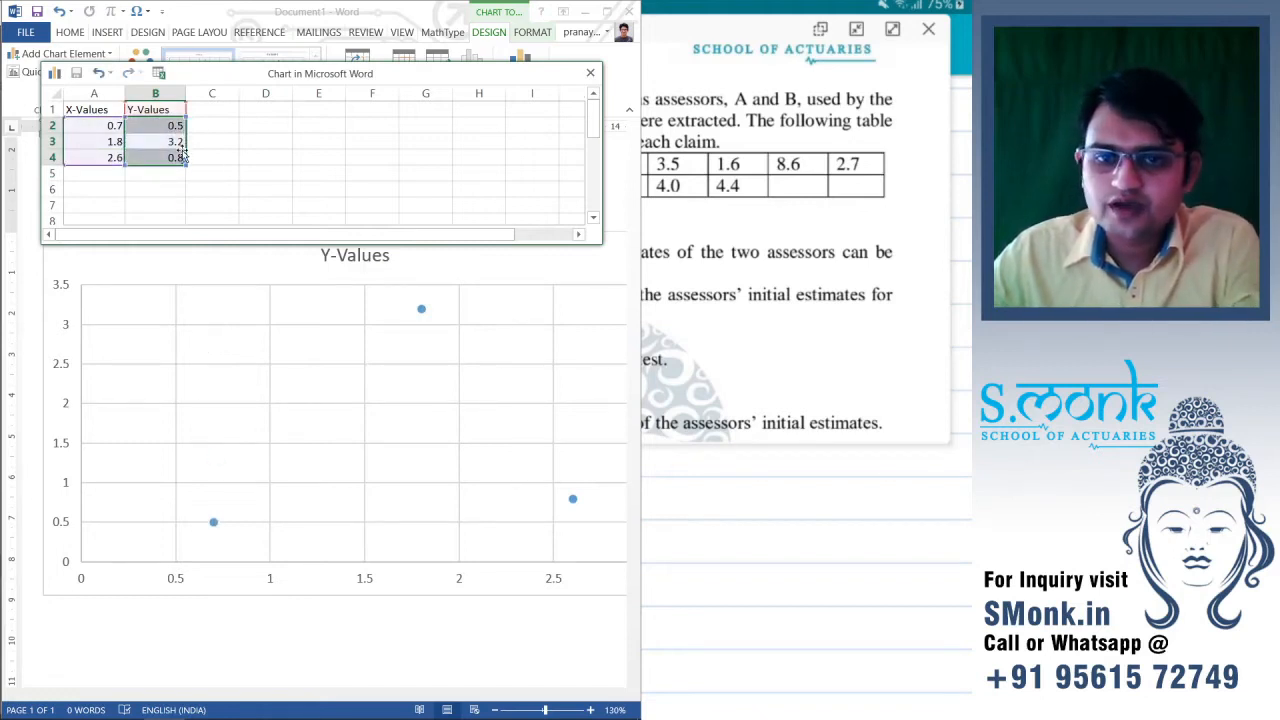
text(0.5)
key(Return)
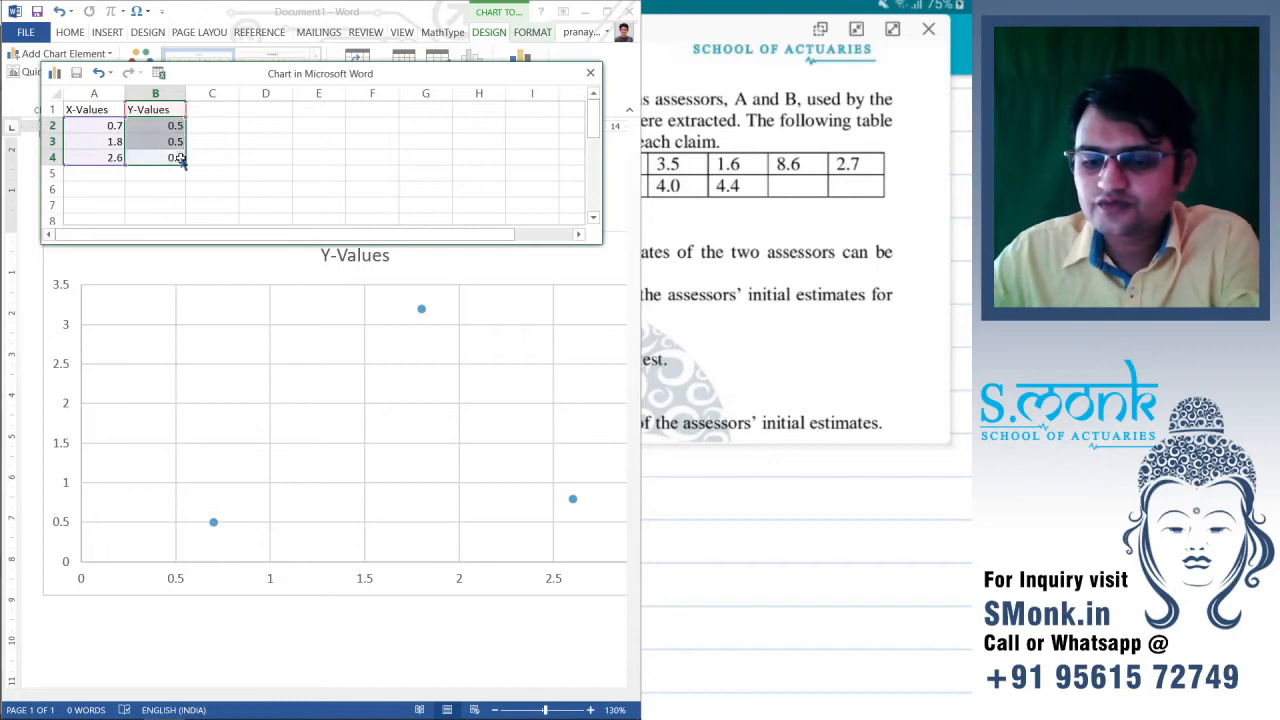
text(0.5)
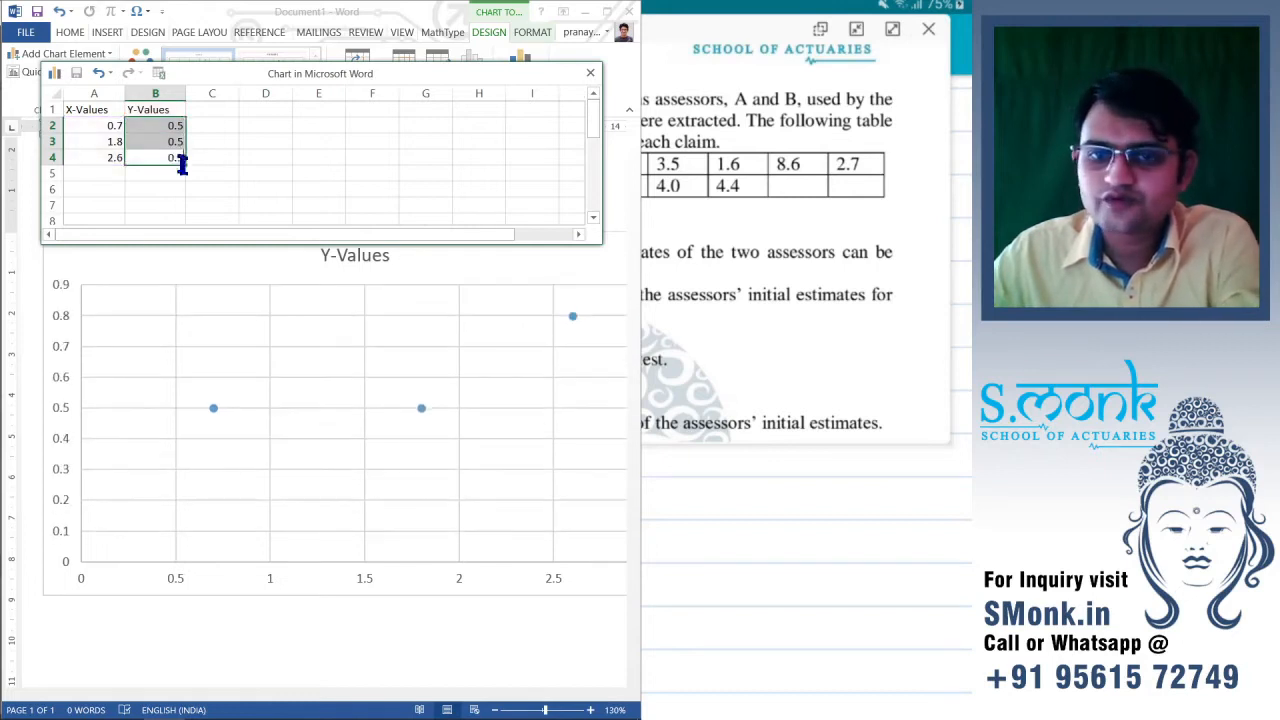
key(Return)
click(286, 177)
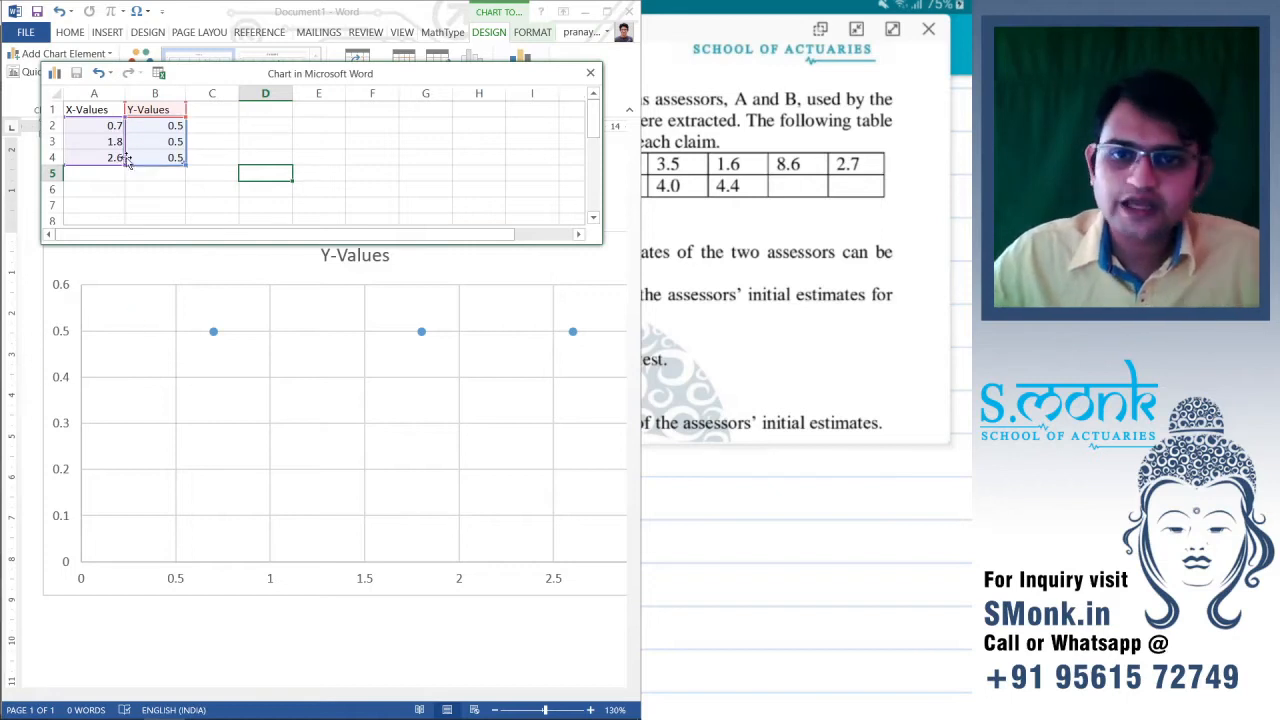
- Enter the X-values 4.6, 6.6, 2.8 and 5.8 in cells A2 to A5 of the chart data
click(96, 125)
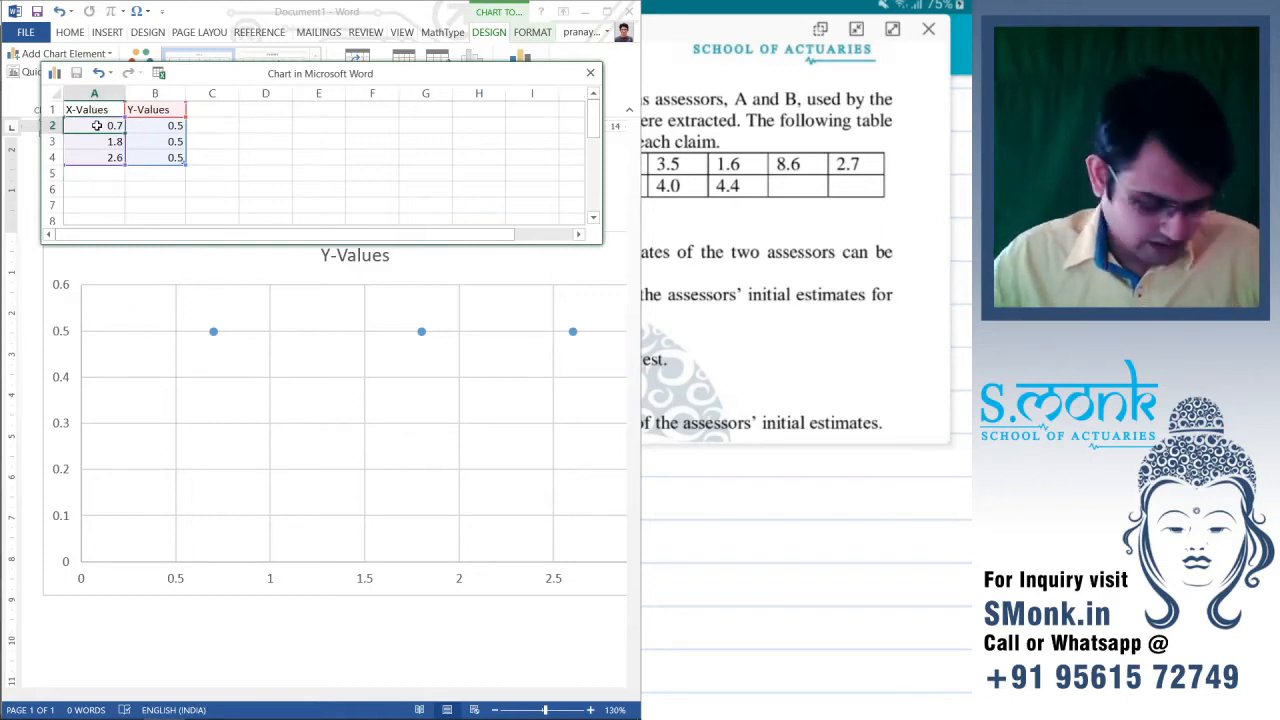
text(4.6)
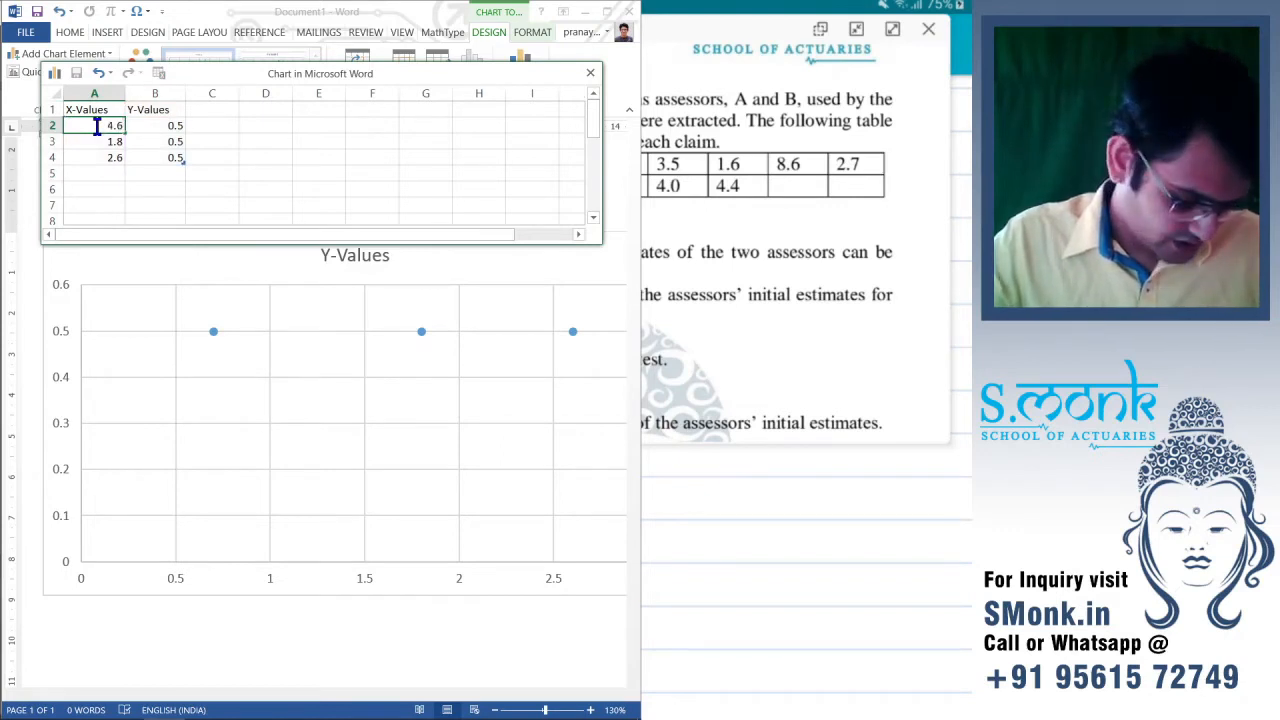
key(Return)
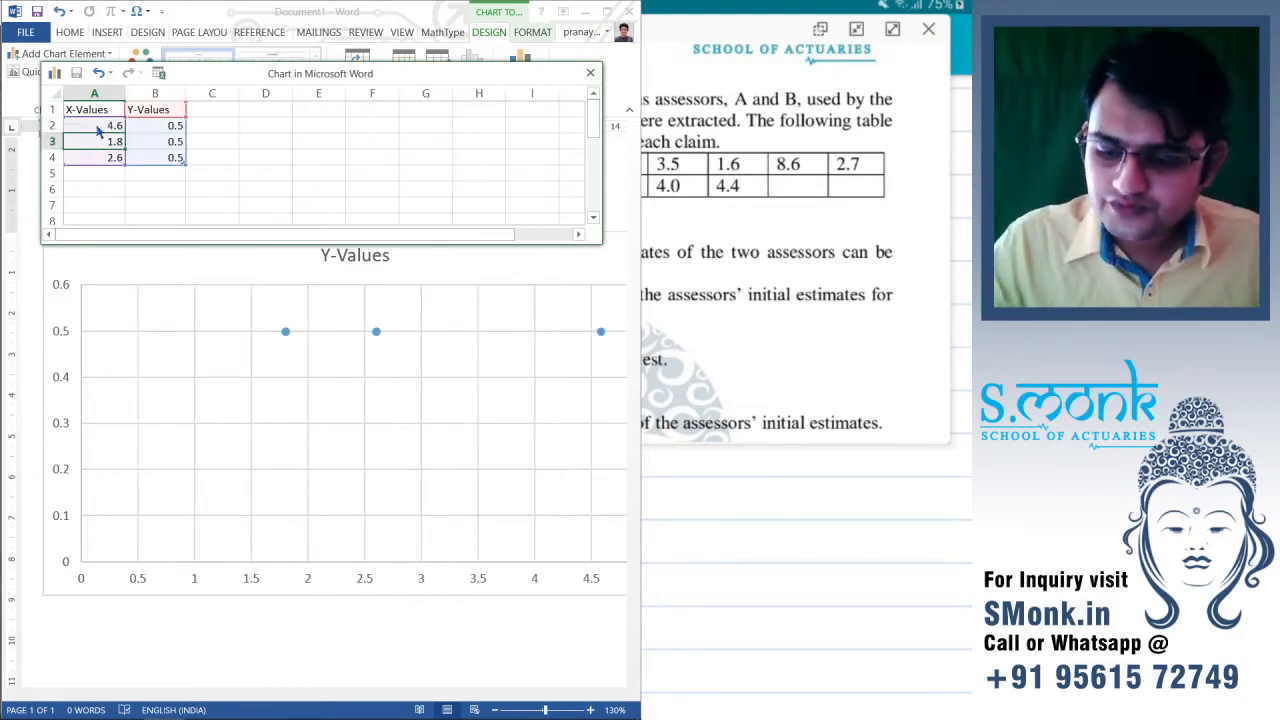
text(6.6)
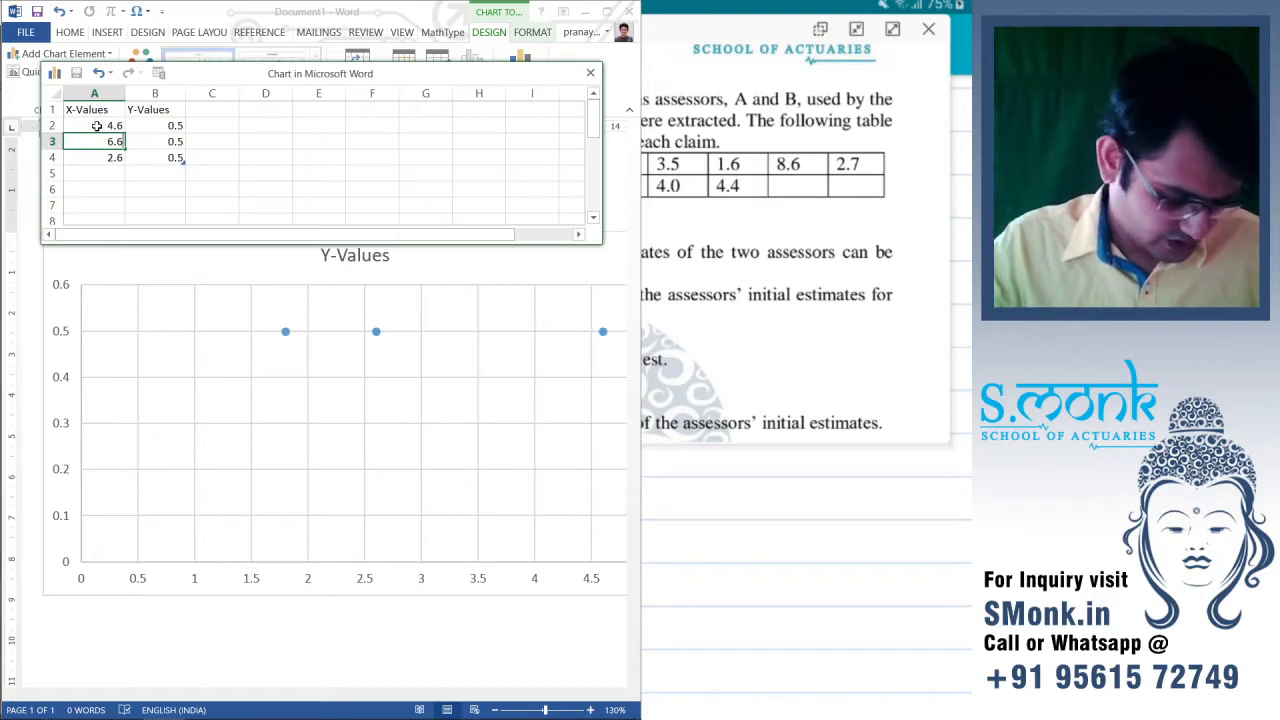
key(Return)
text(2.8)
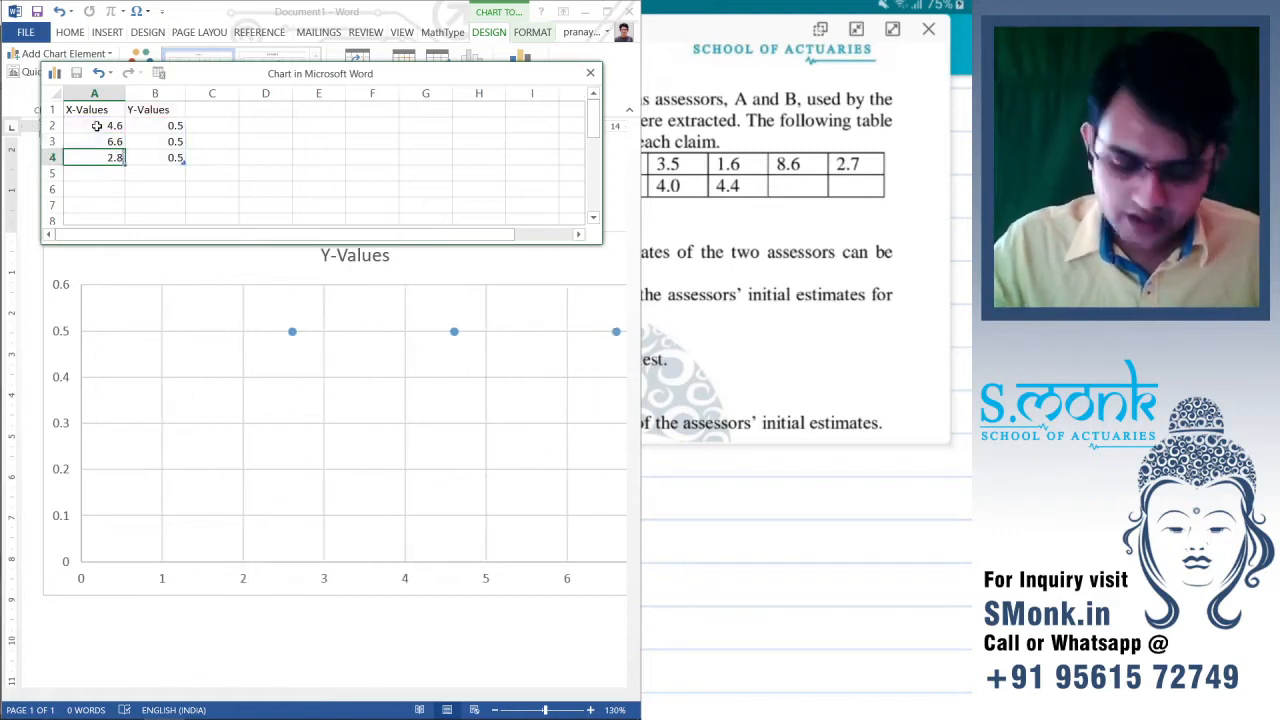
key(Return)
text(5.8)
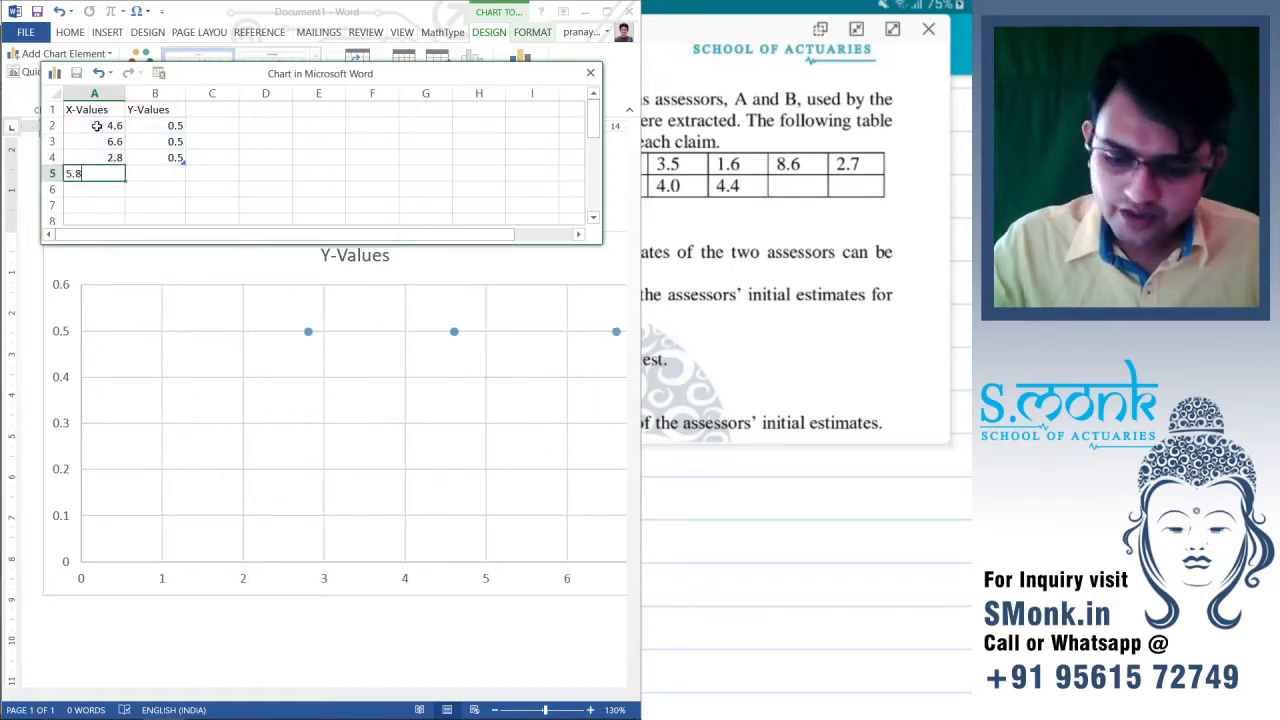
key(Return)
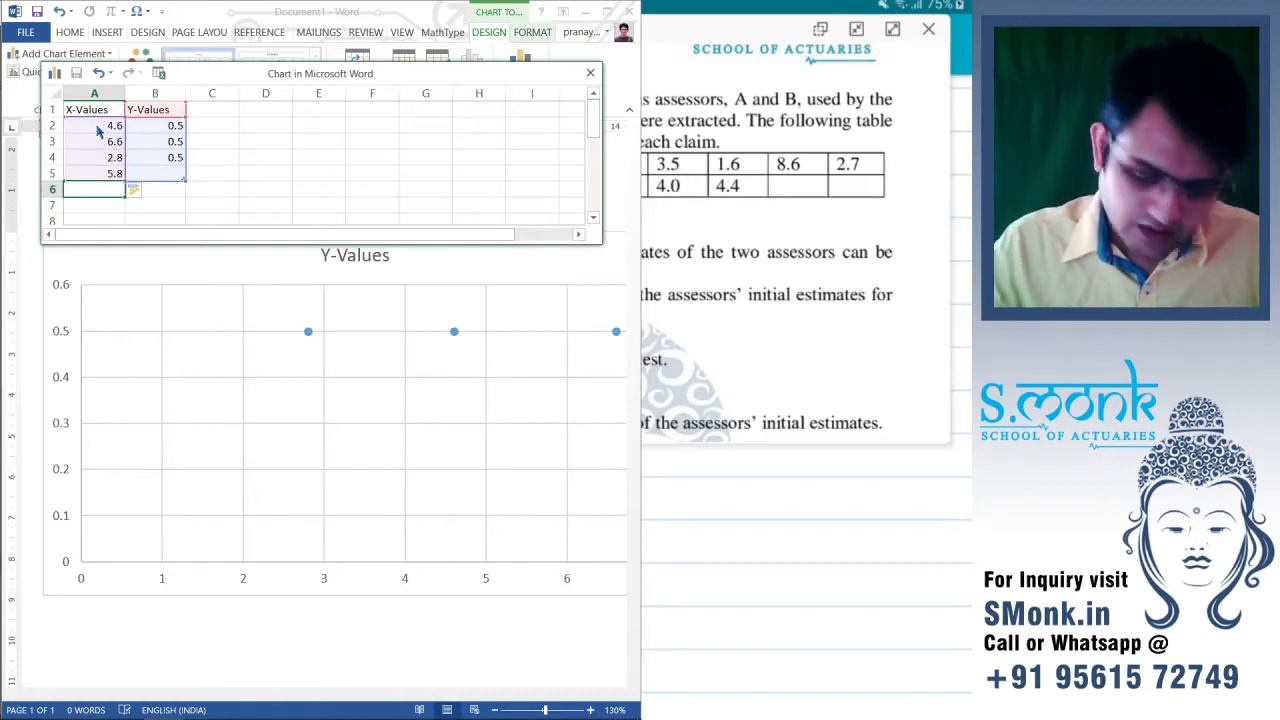
- Enter the X-values 2.1, 5.2, 5.9 and 3.4 in cells A6 to A9 of the chart data
text(2.1)
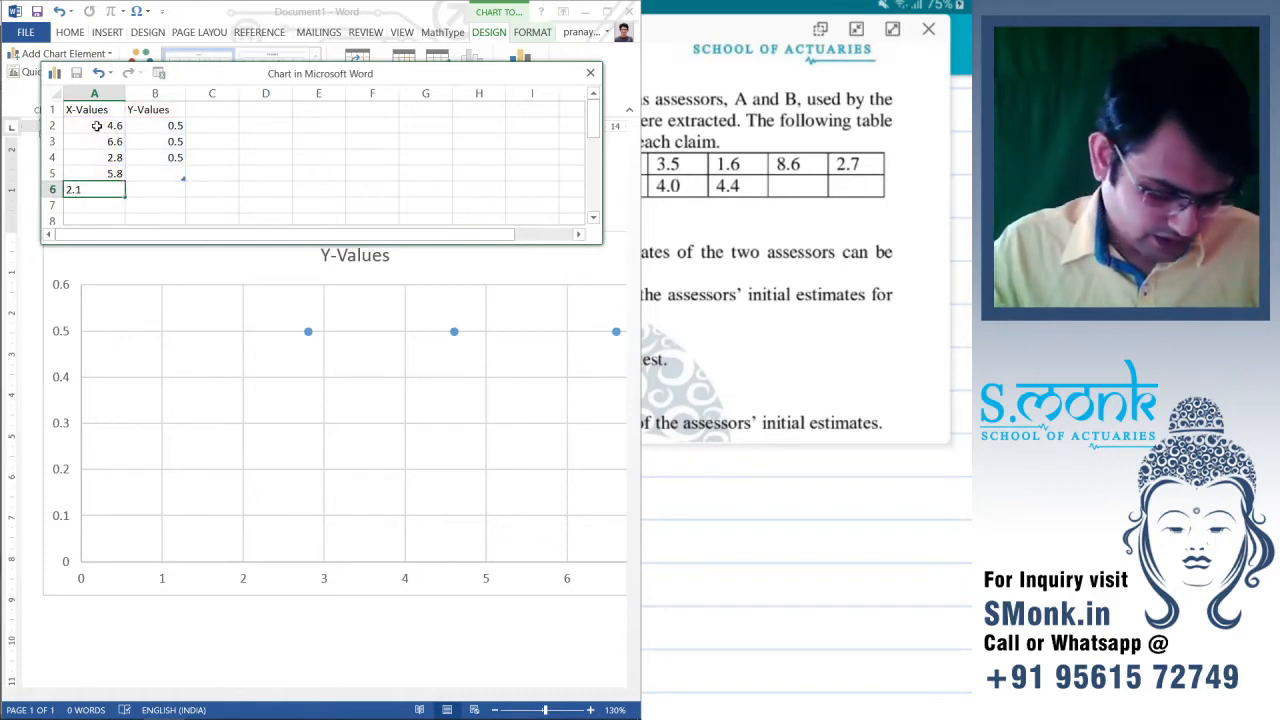
key(Return)
text(5.2)
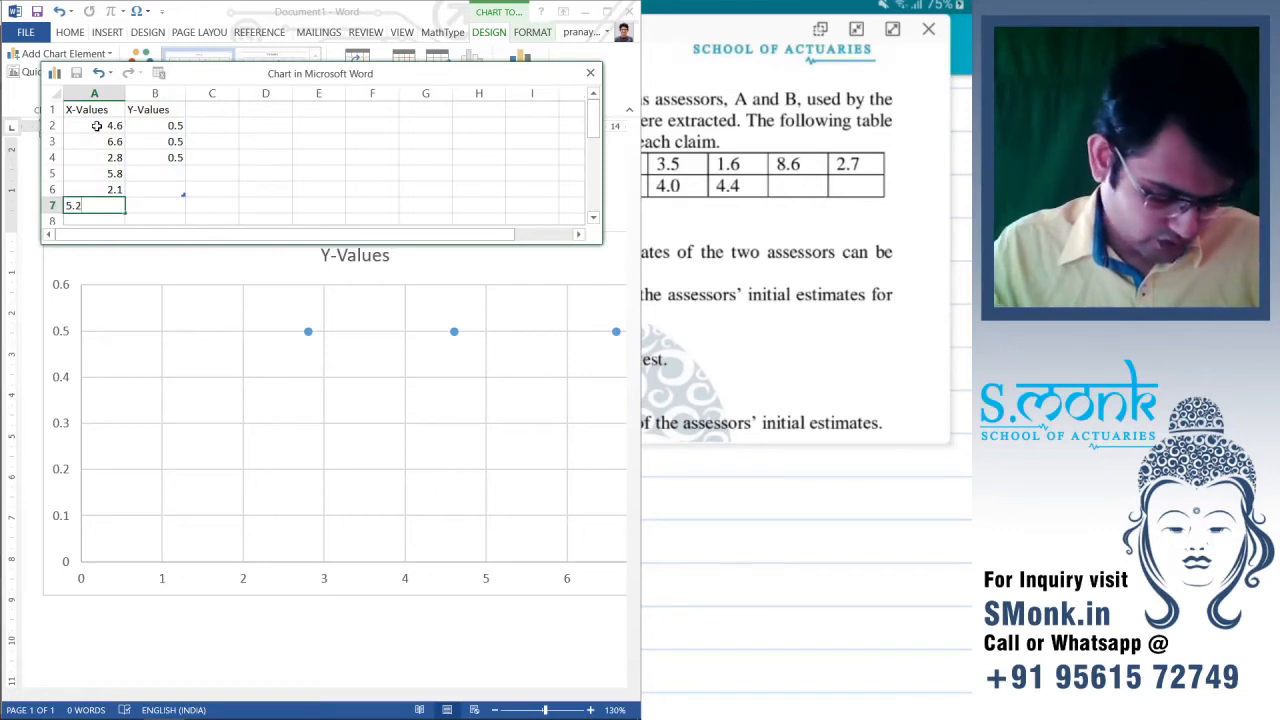
key(Return)
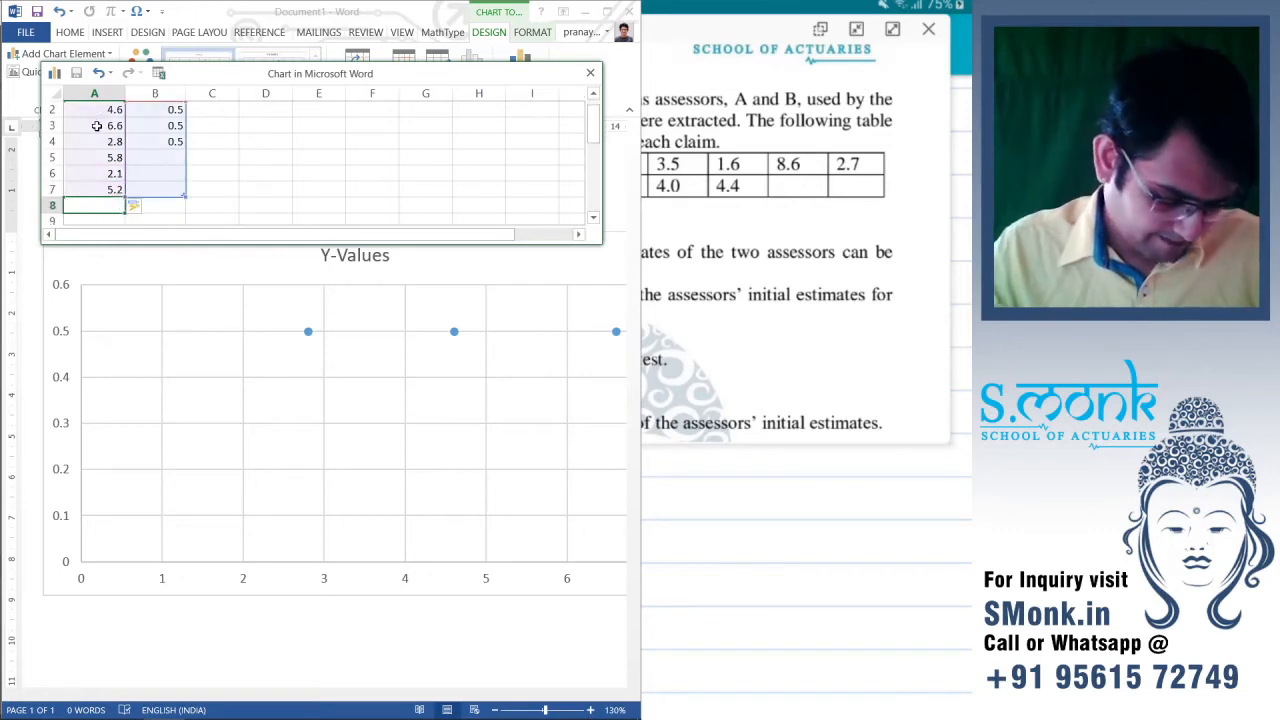
text(5.9)
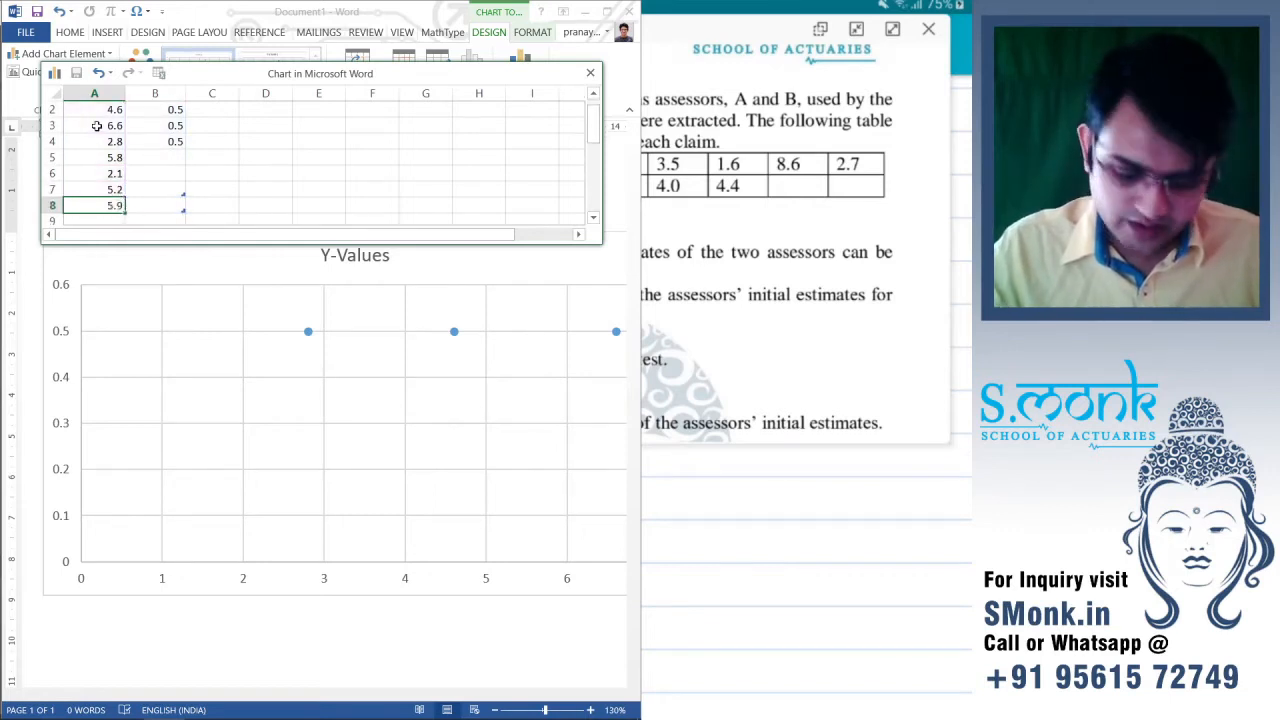
key(Return)
text(3.4)
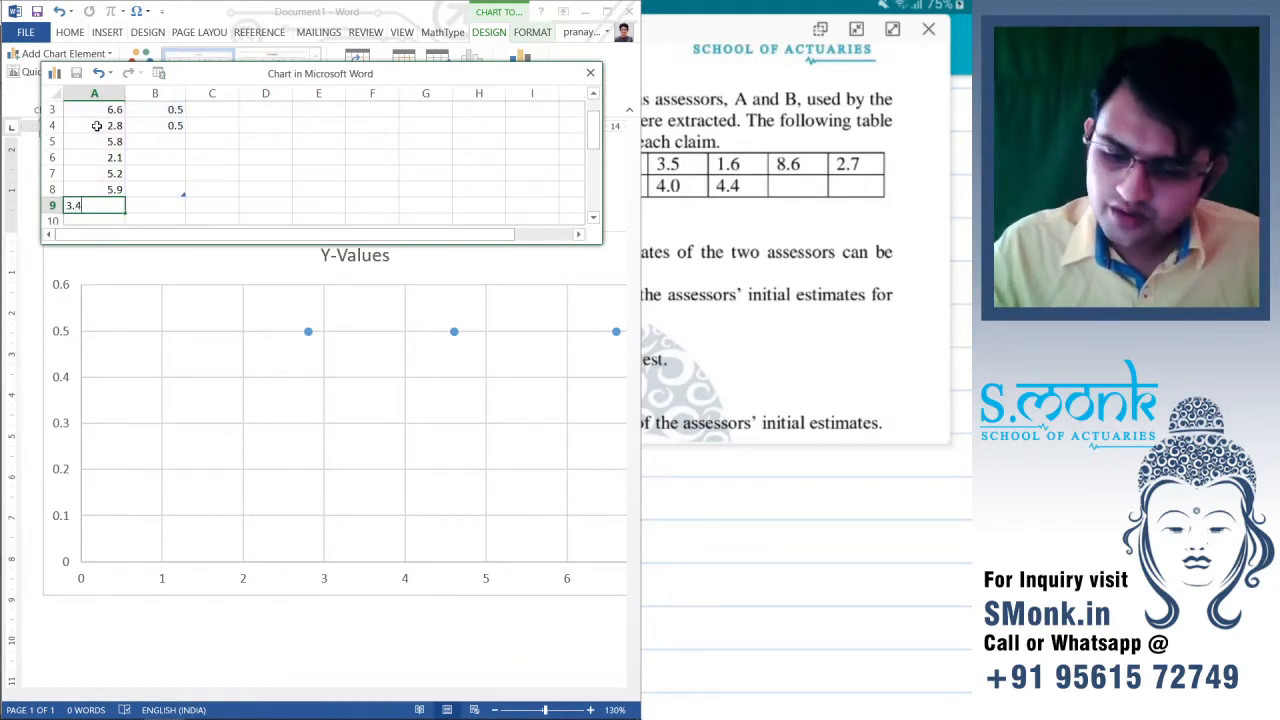
key(Return)
- Enter the X-values 7.8, 3.5, 1.6, 8.6 and 2.7 in cells A10 to A14 of the chart data
text(7)
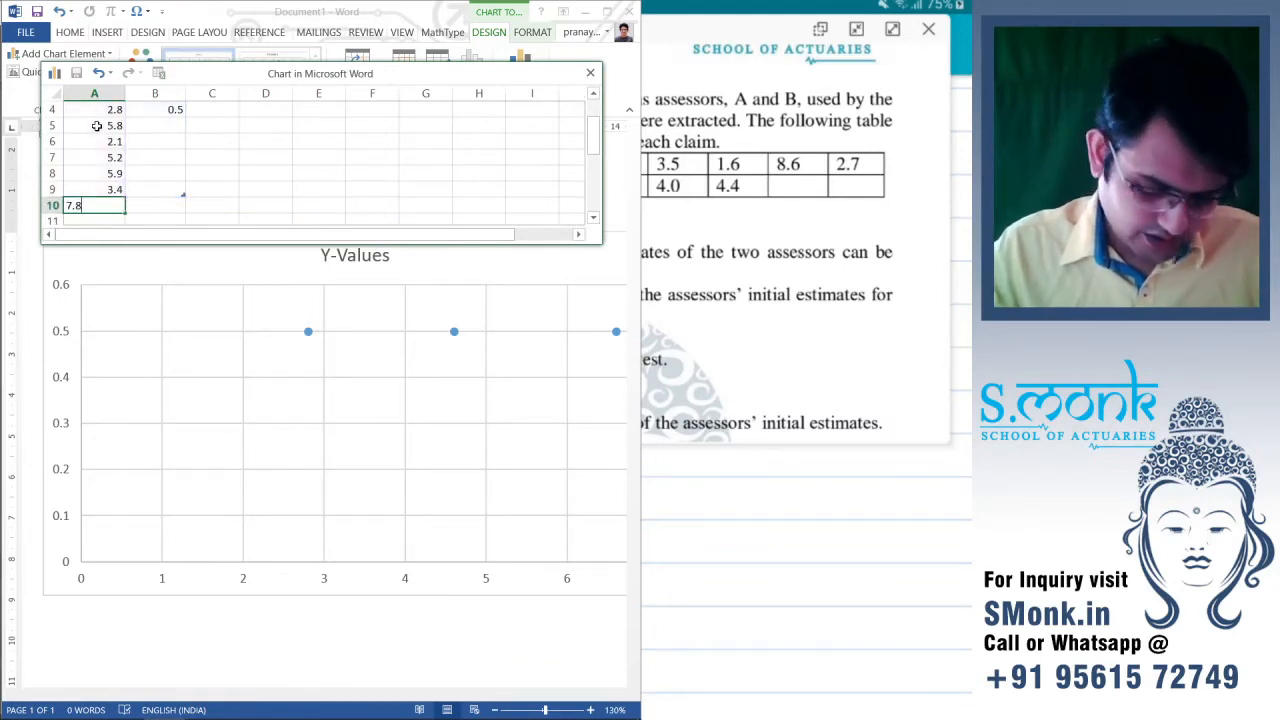
text(.8)
key(Return)
text(3.5)
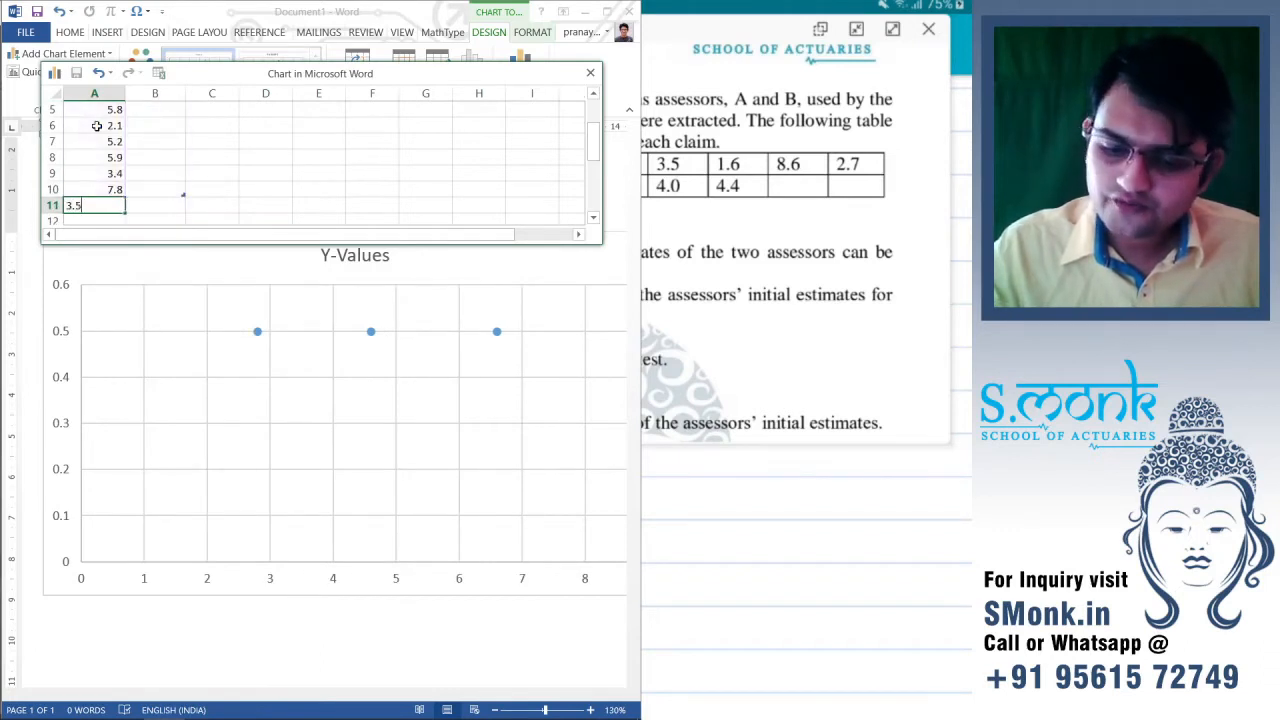
key(Return)
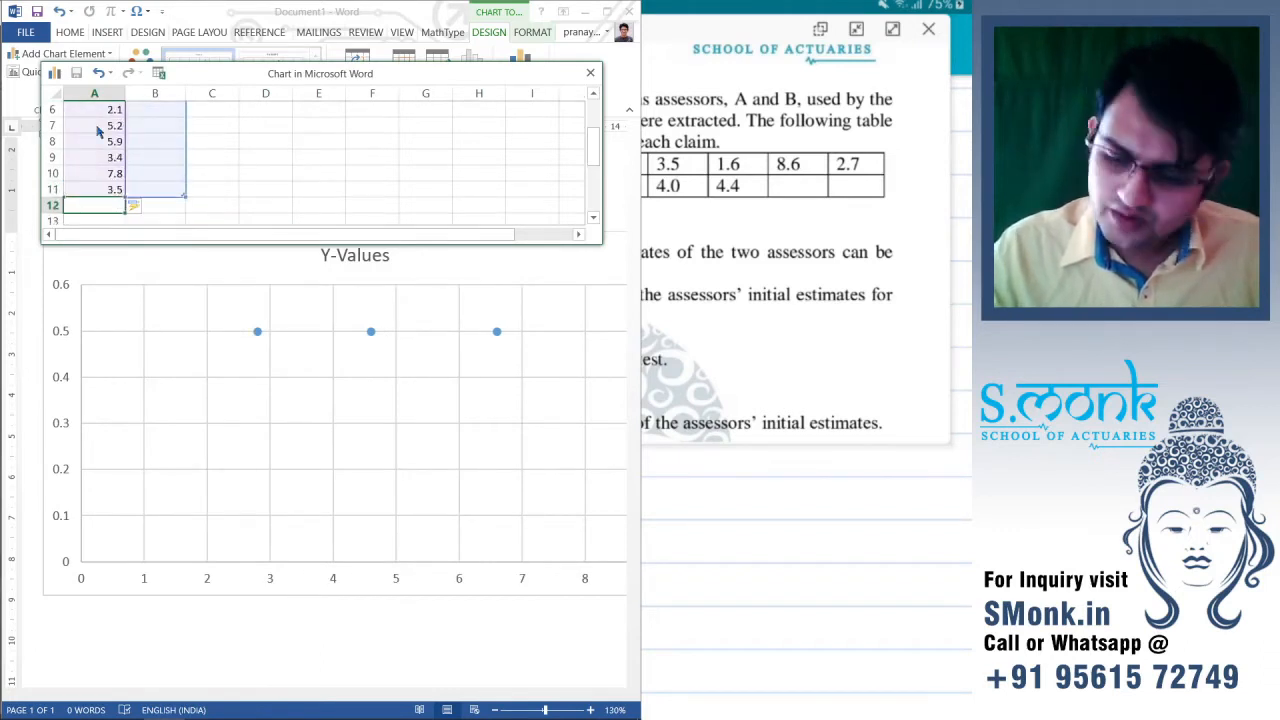
text(1.6)
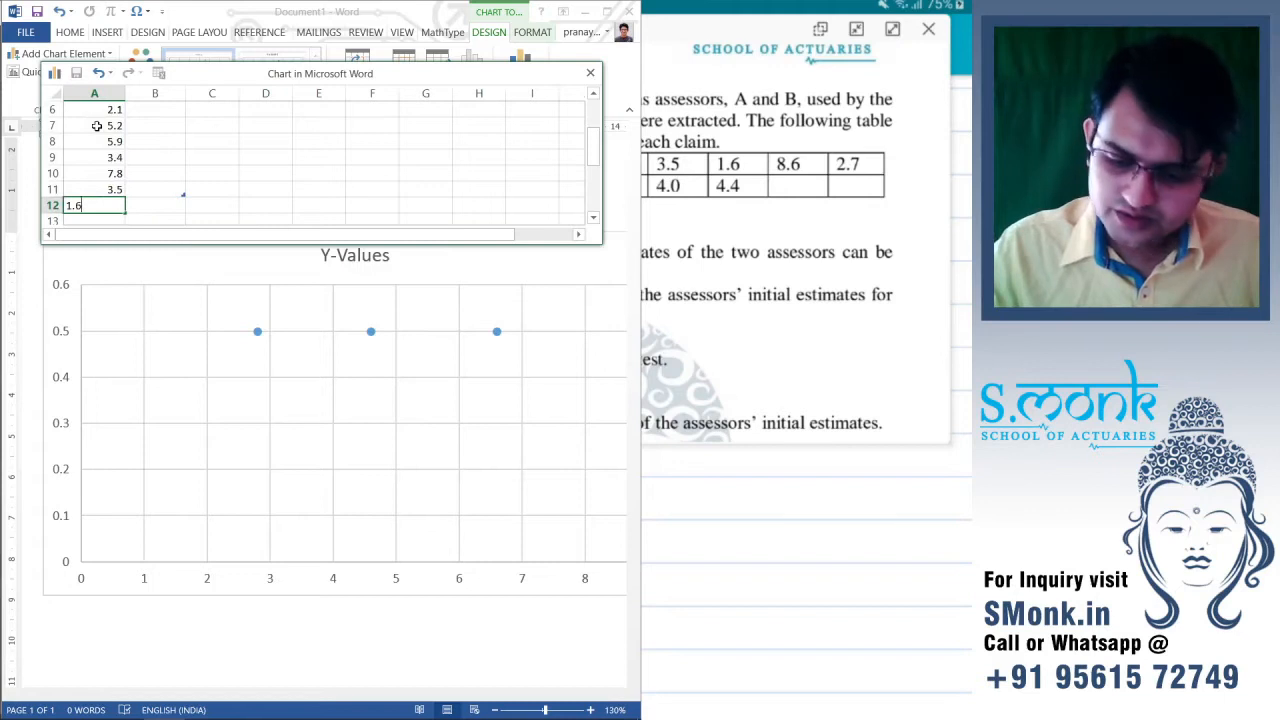
key(Return)
text(8.6)
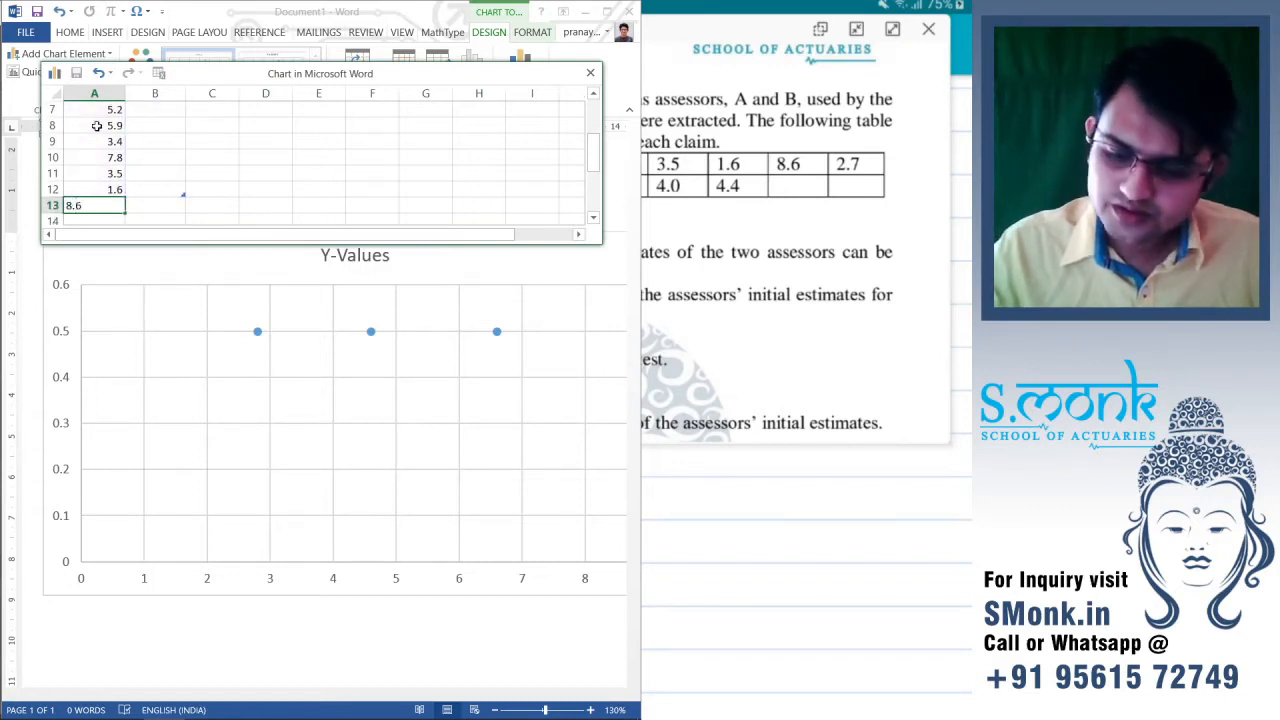
key(Return)
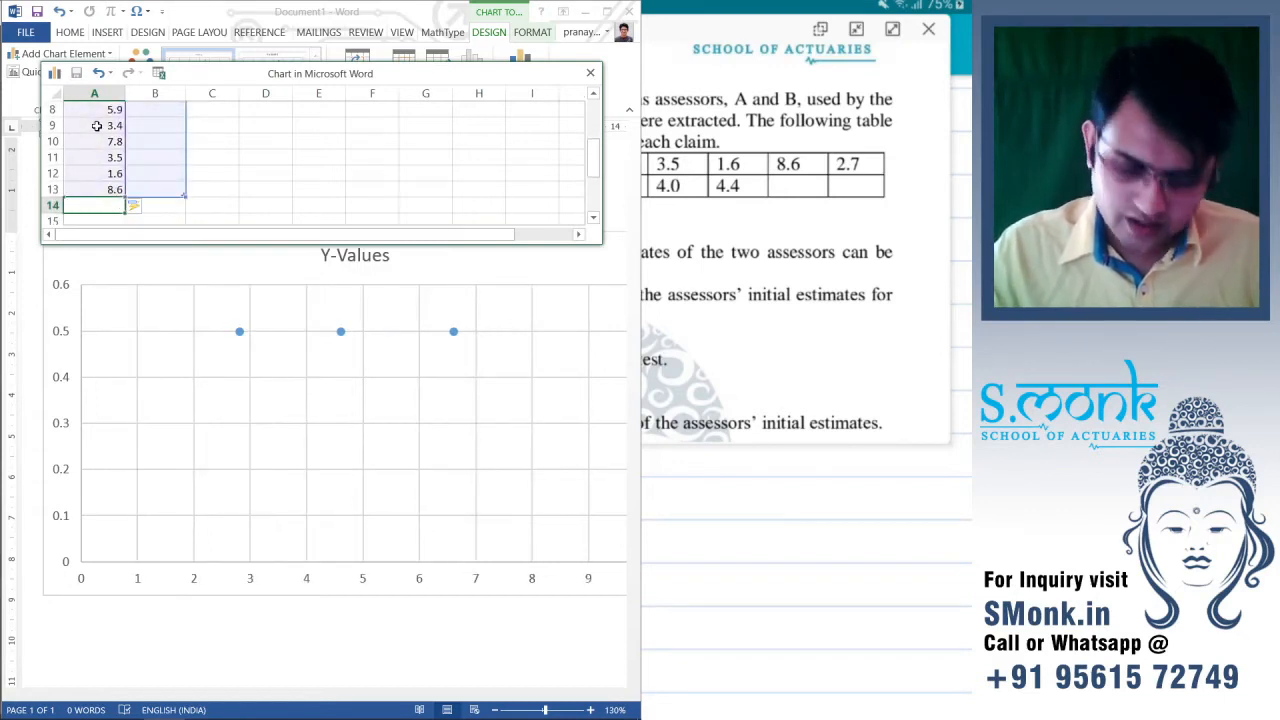
text(2.7)
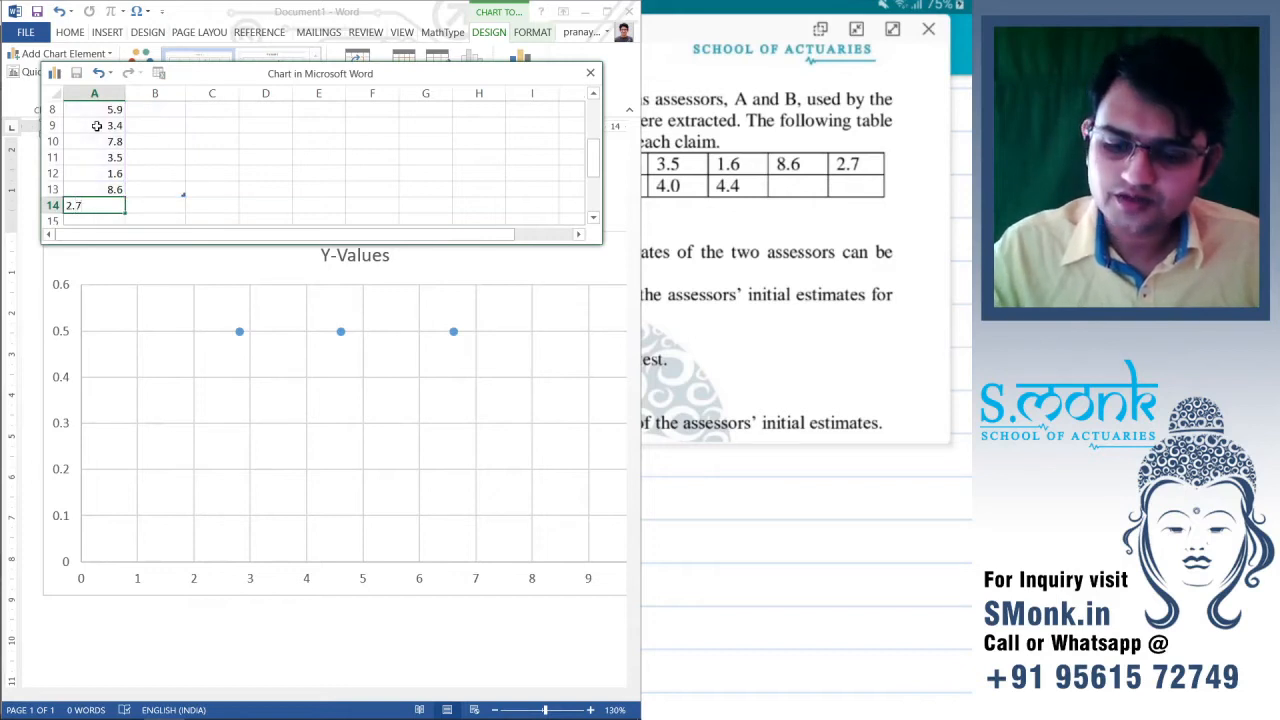
key(Return)
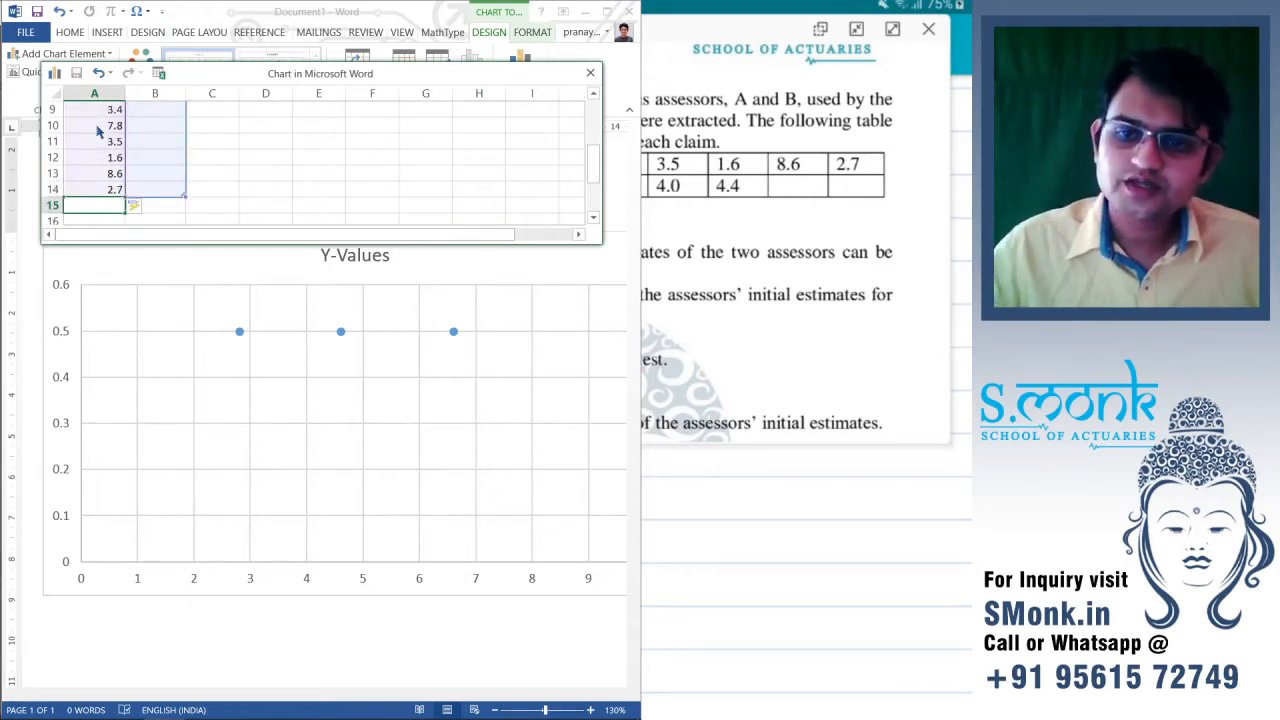
click(278, 173)
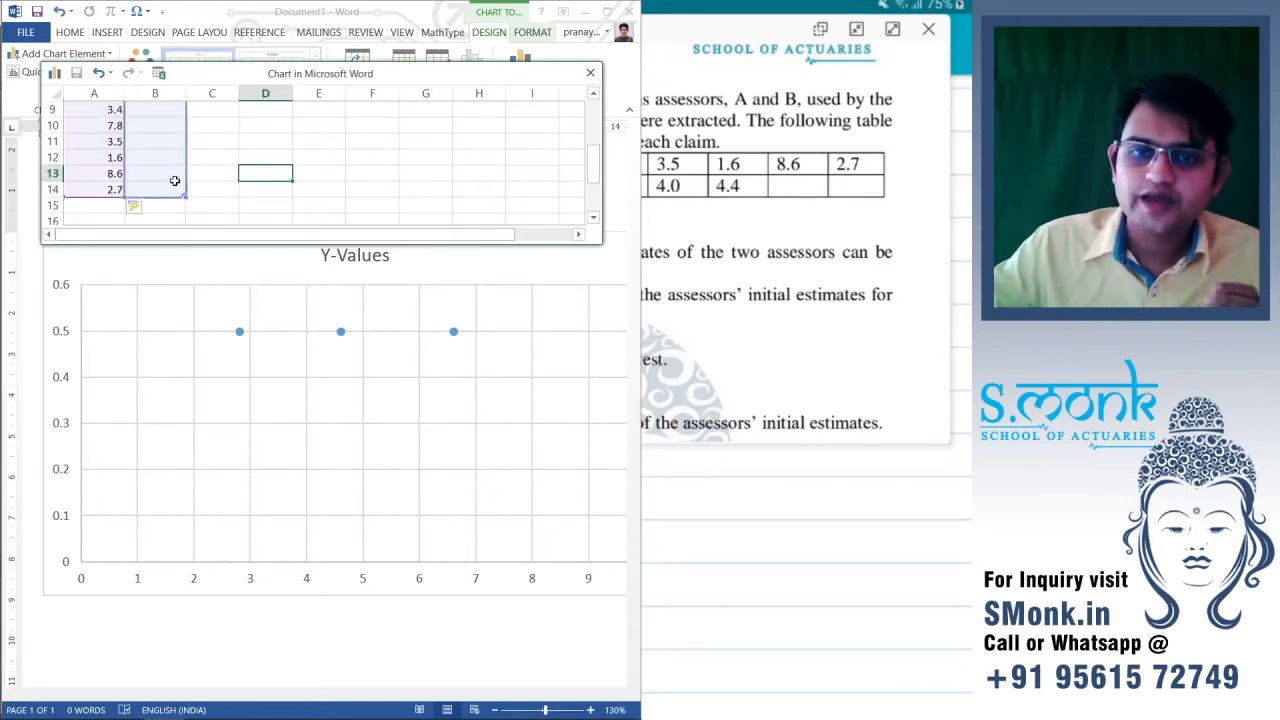
scroll(170, 178, up, 3)
click(167, 169)
click(166, 126)
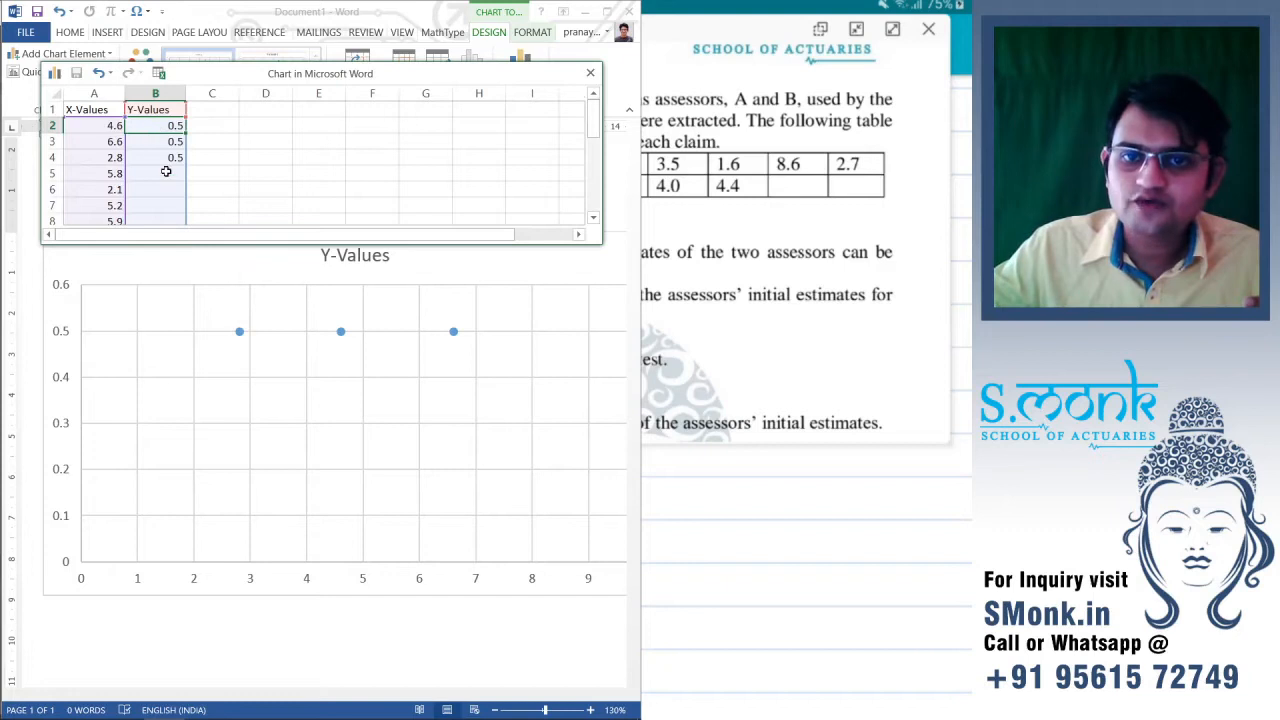
scroll(166, 172, down, 3)
scroll(167, 174, up, 3)
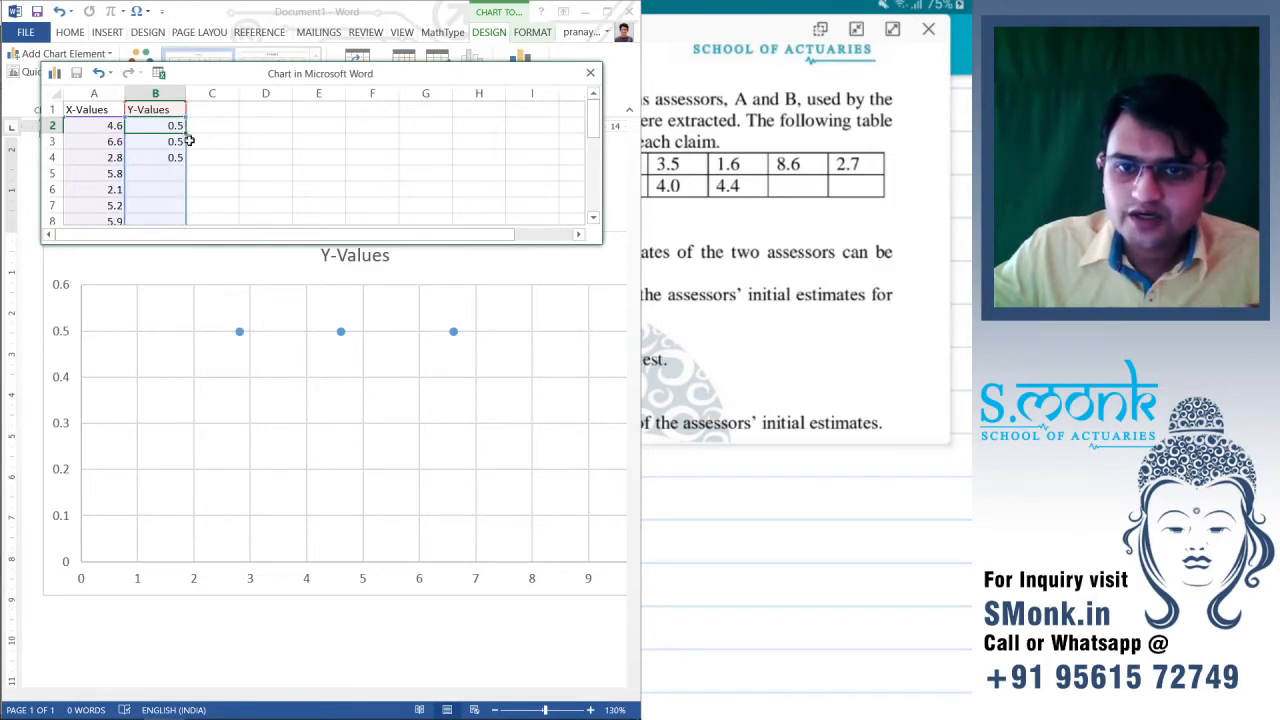
drag(168, 178, 269, 167)
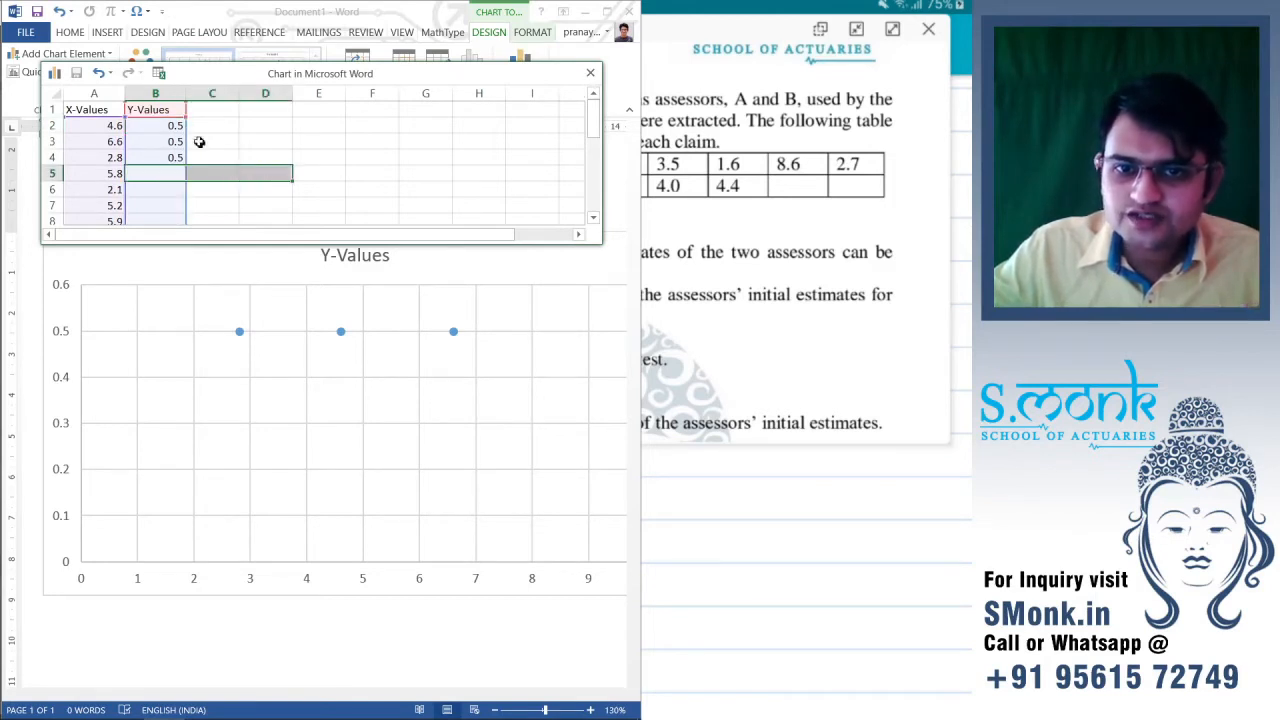
click(157, 107)
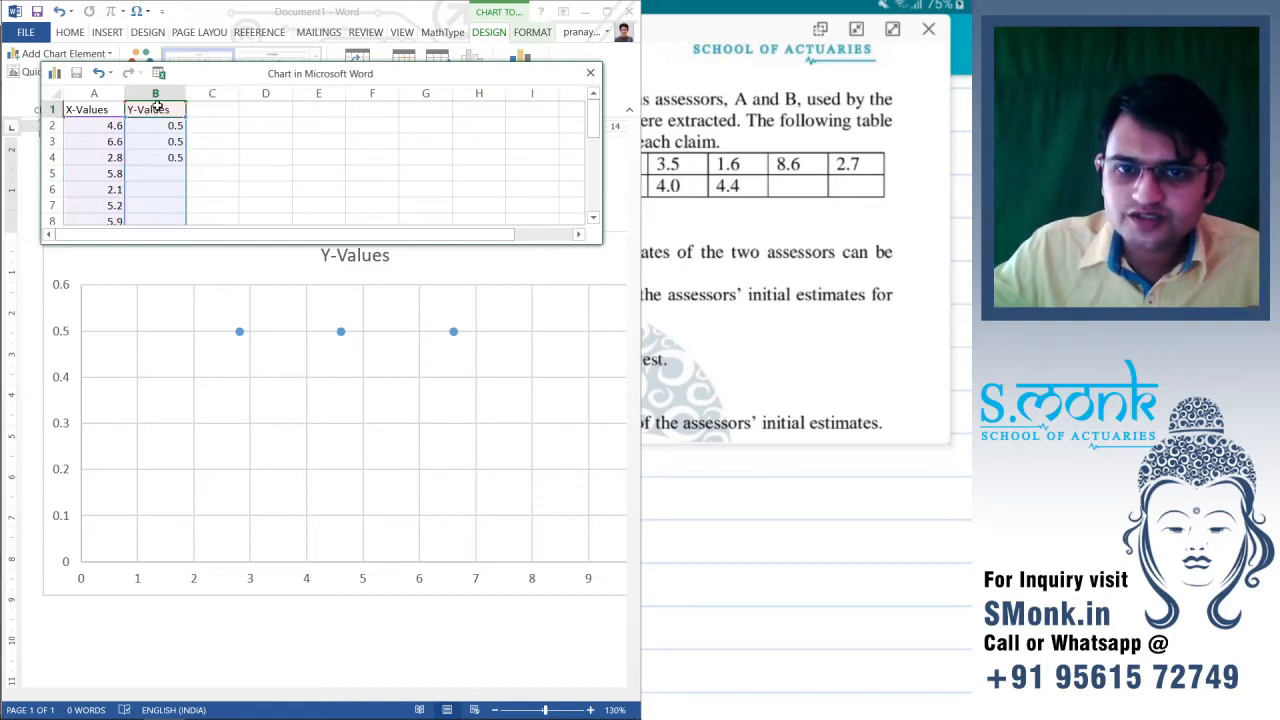
mouse_move(149, 124)
mouse_down()
mouse_move(314, 191)
mouse_move(189, 134)
mouse_move(140, 135)
mouse_move(271, 157)
mouse_move(154, 107)
mouse_move(114, 121)
mouse_move(160, 110)
mouse_move(157, 190)
mouse_move(163, 136)
mouse_up()
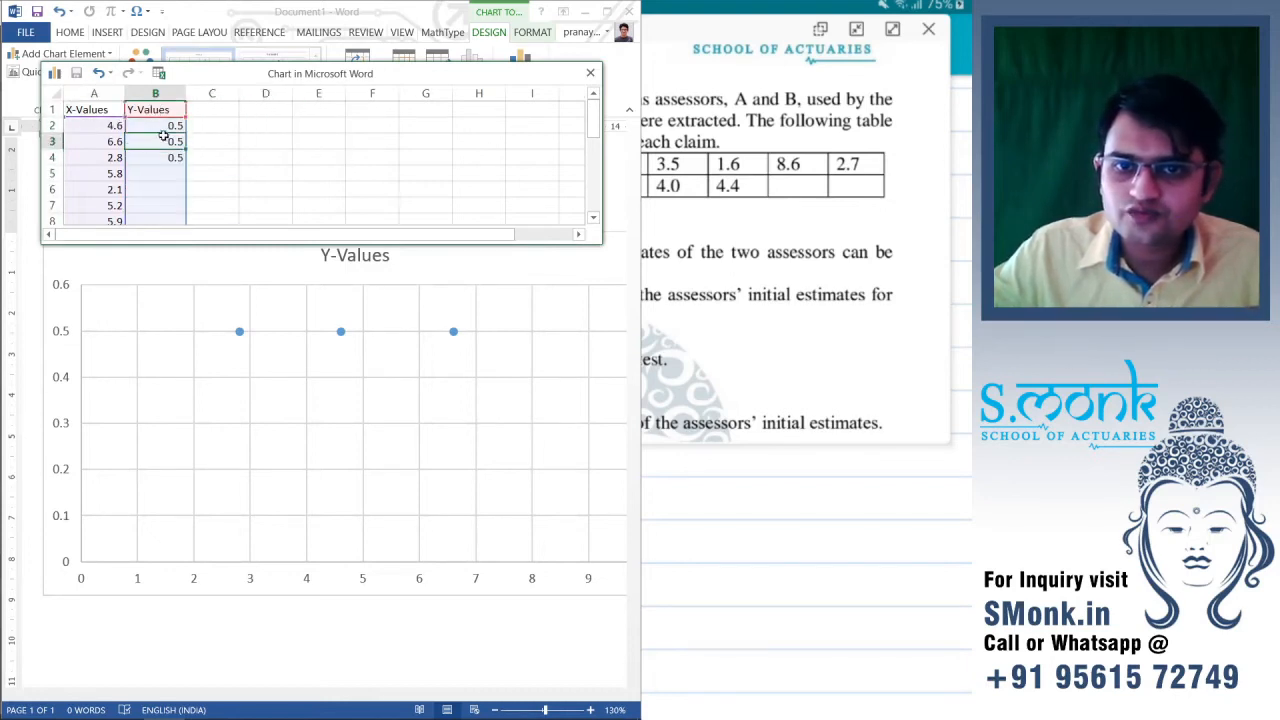
click(161, 124)
click(262, 146)
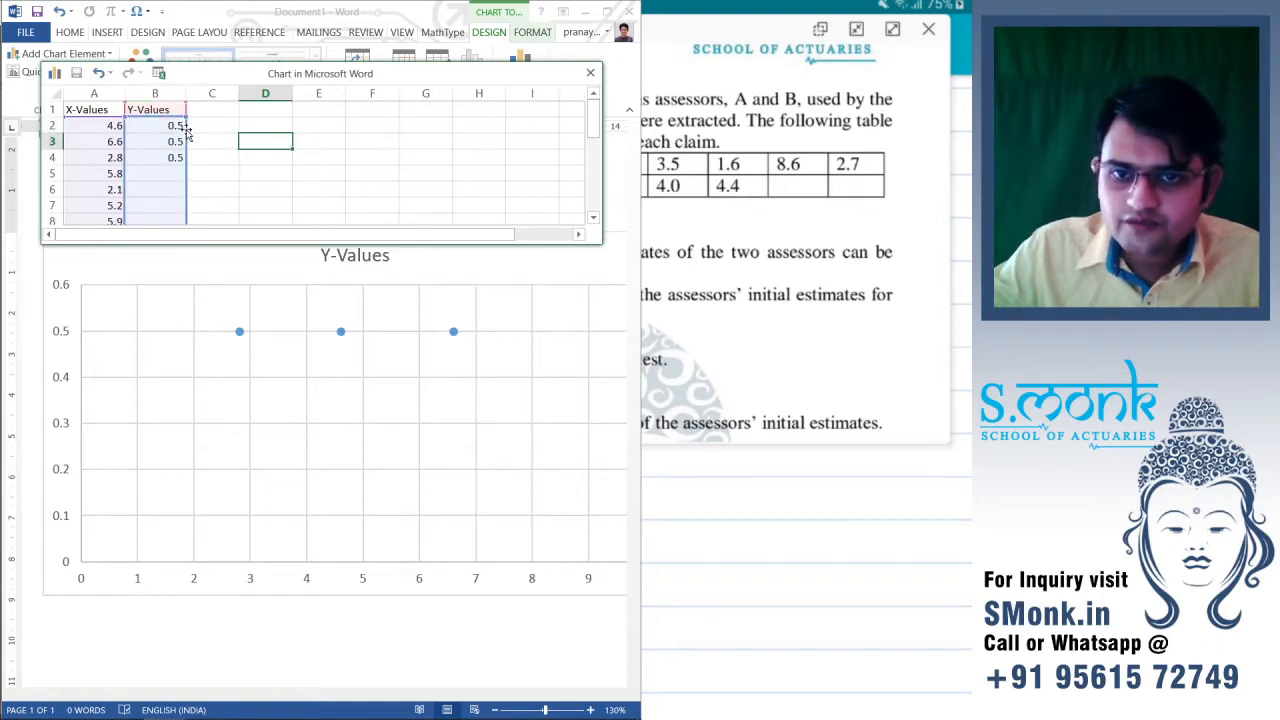
- Fill 0.5 from cell B4 down through B14 and place the chart's Y-value range back on cells B2 to B14
drag(186, 133, 406, 172)
click(172, 158)
mouse_move(188, 165)
mouse_down()
mouse_move(190, 232)
mouse_move(188, 200)
mouse_up()
scroll(256, 193, up, 3)
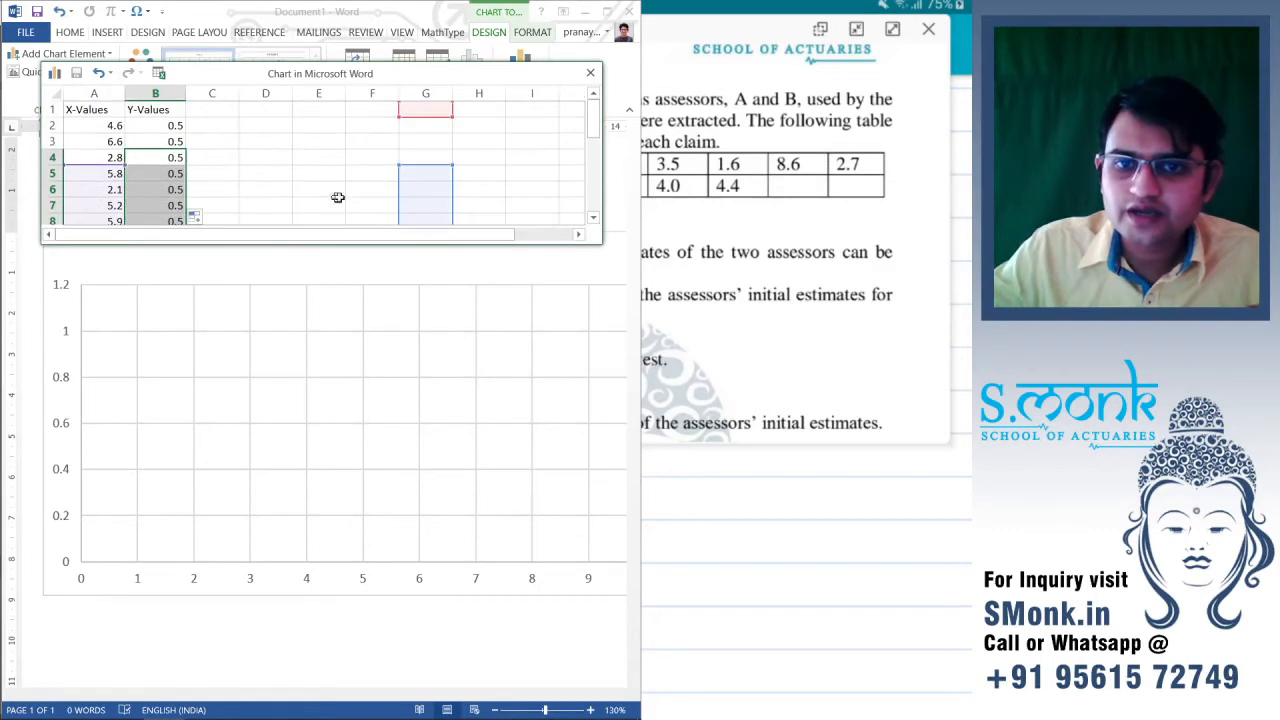
click(432, 173)
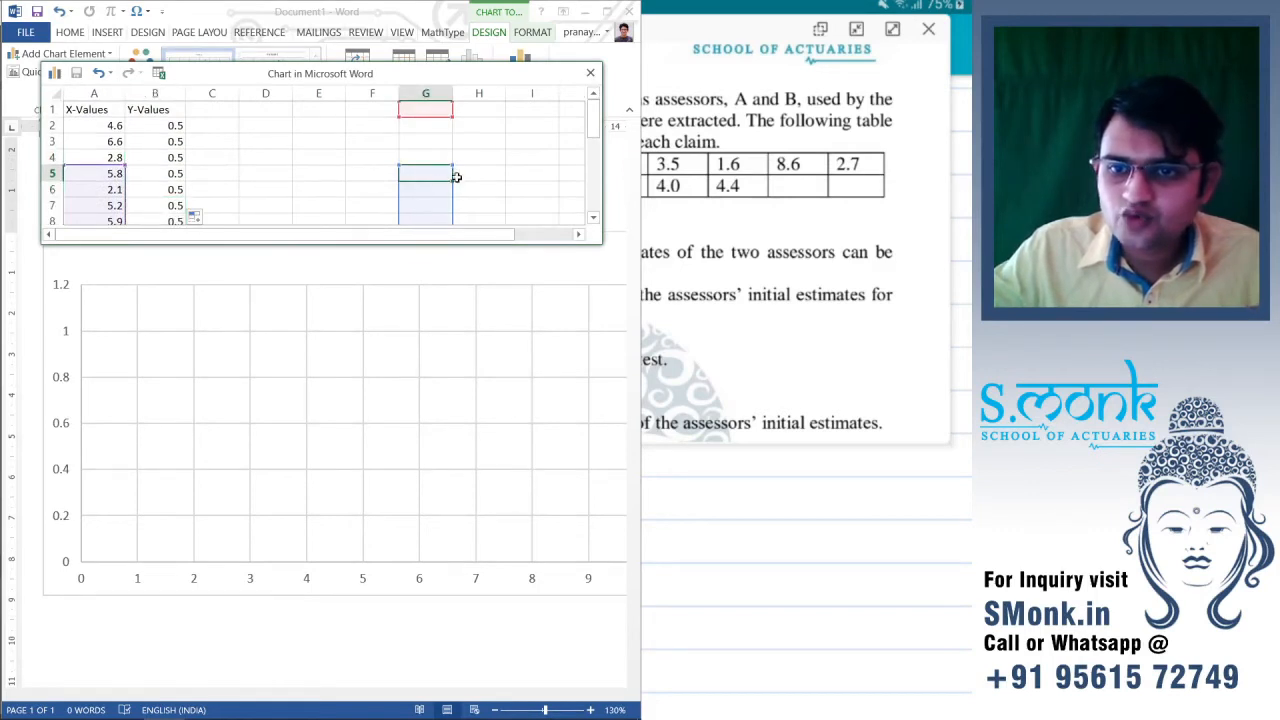
drag(456, 177, 167, 127)
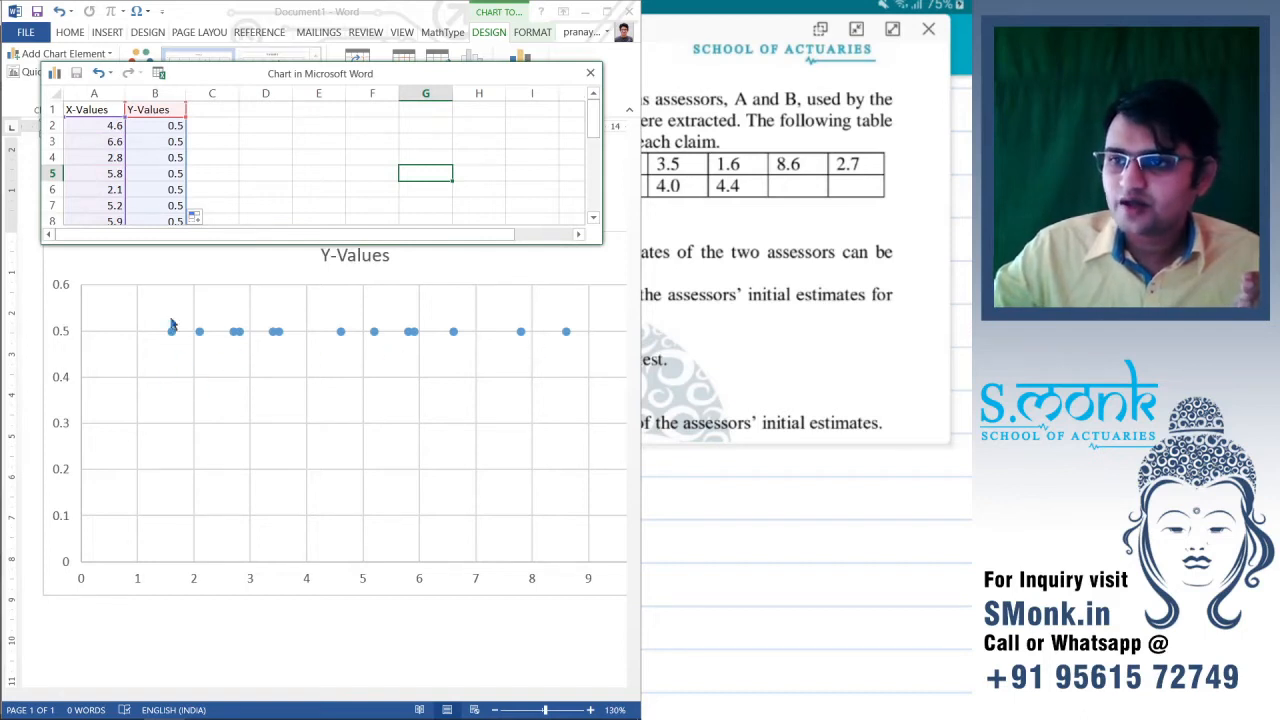
- Close the chart data sheet and shorten the chart from its lower edge to about a third of its height
click(592, 75)
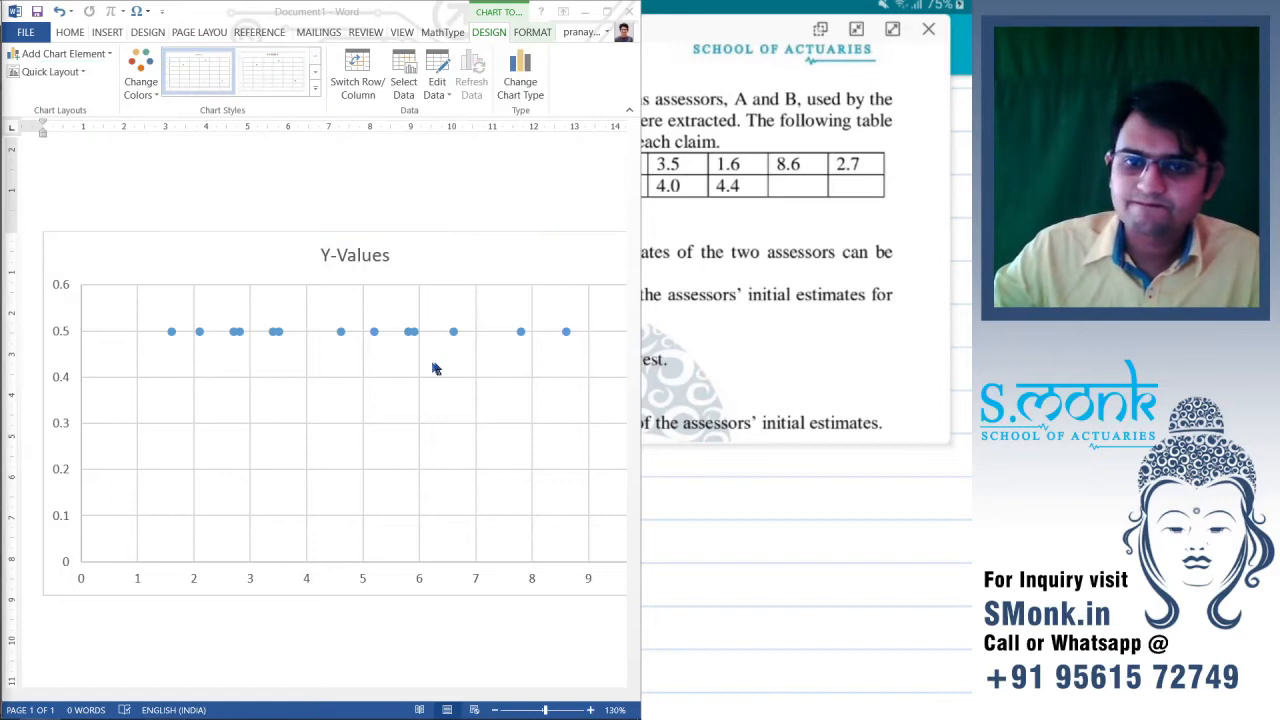
click(343, 588)
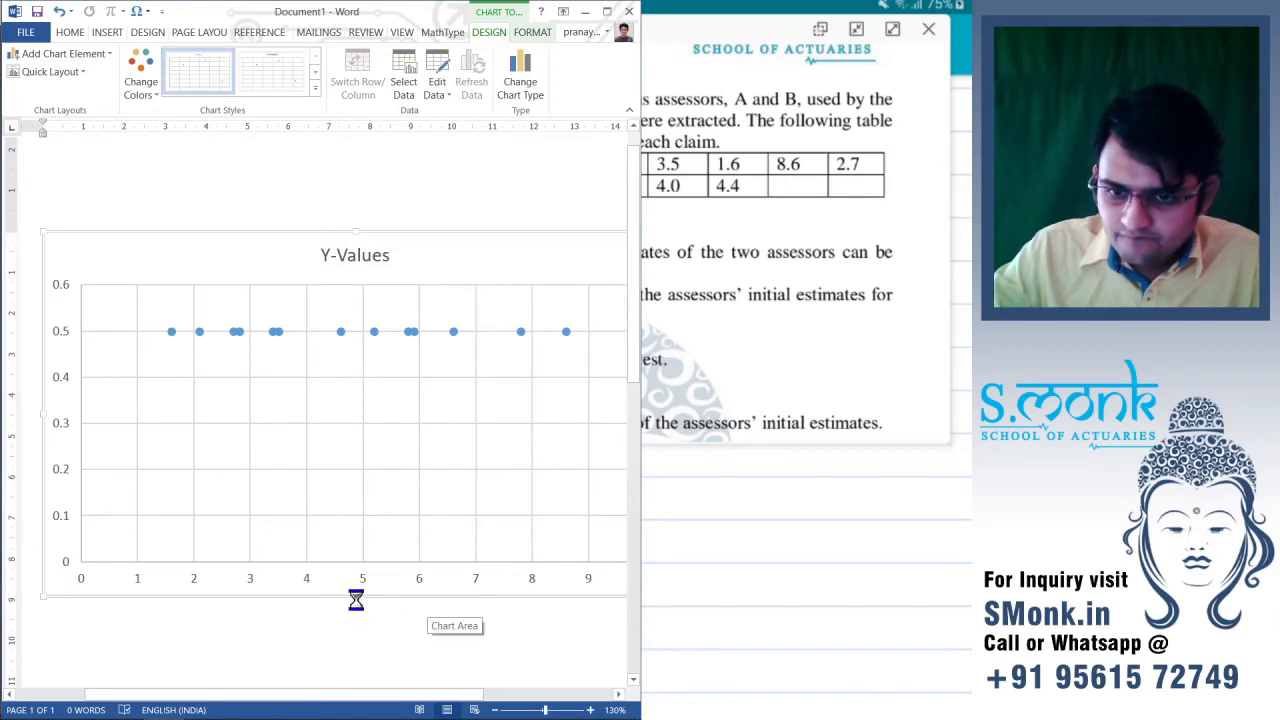
drag(357, 597, 358, 358)
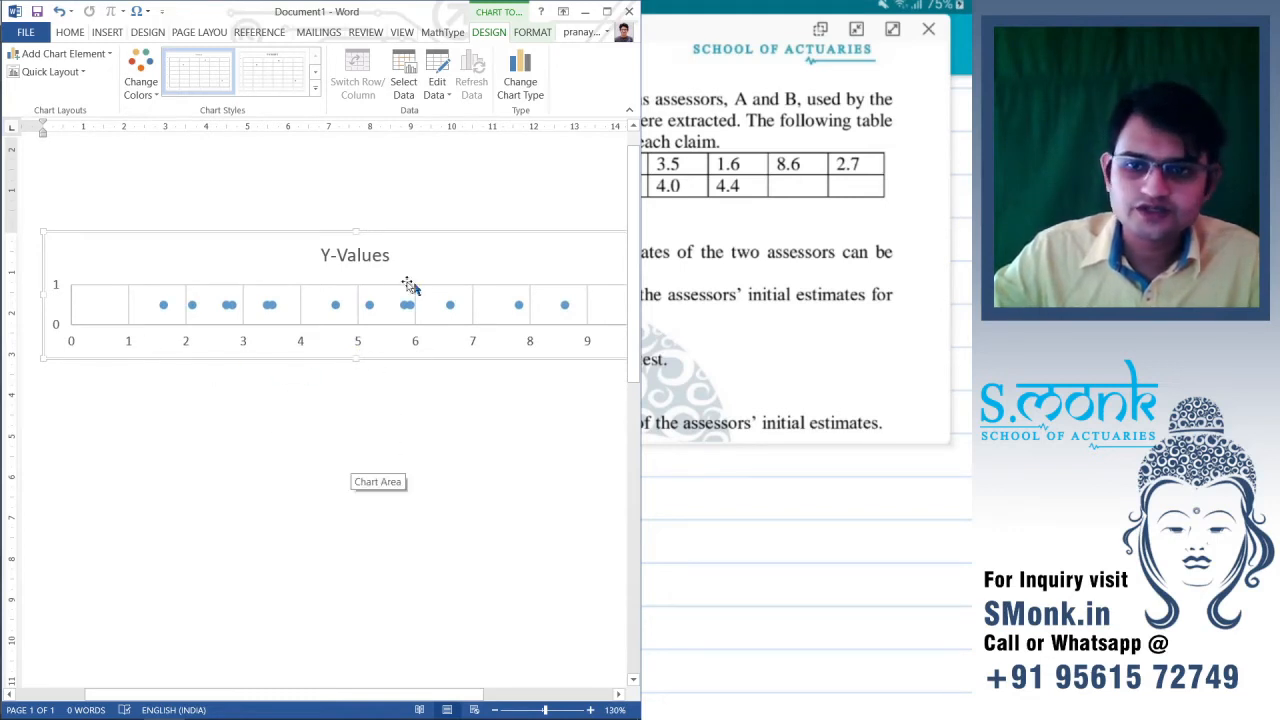
- Replace the dot plot's chart title with A
click(336, 254)
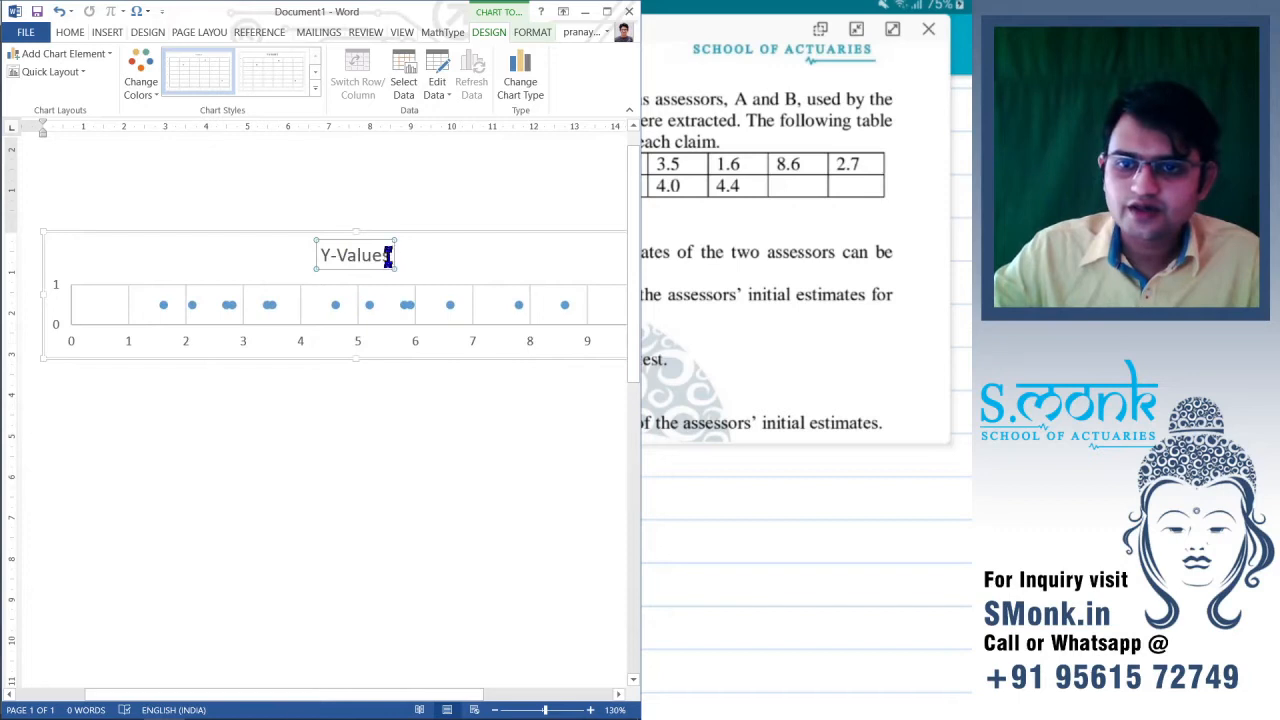
drag(388, 255, 322, 254)
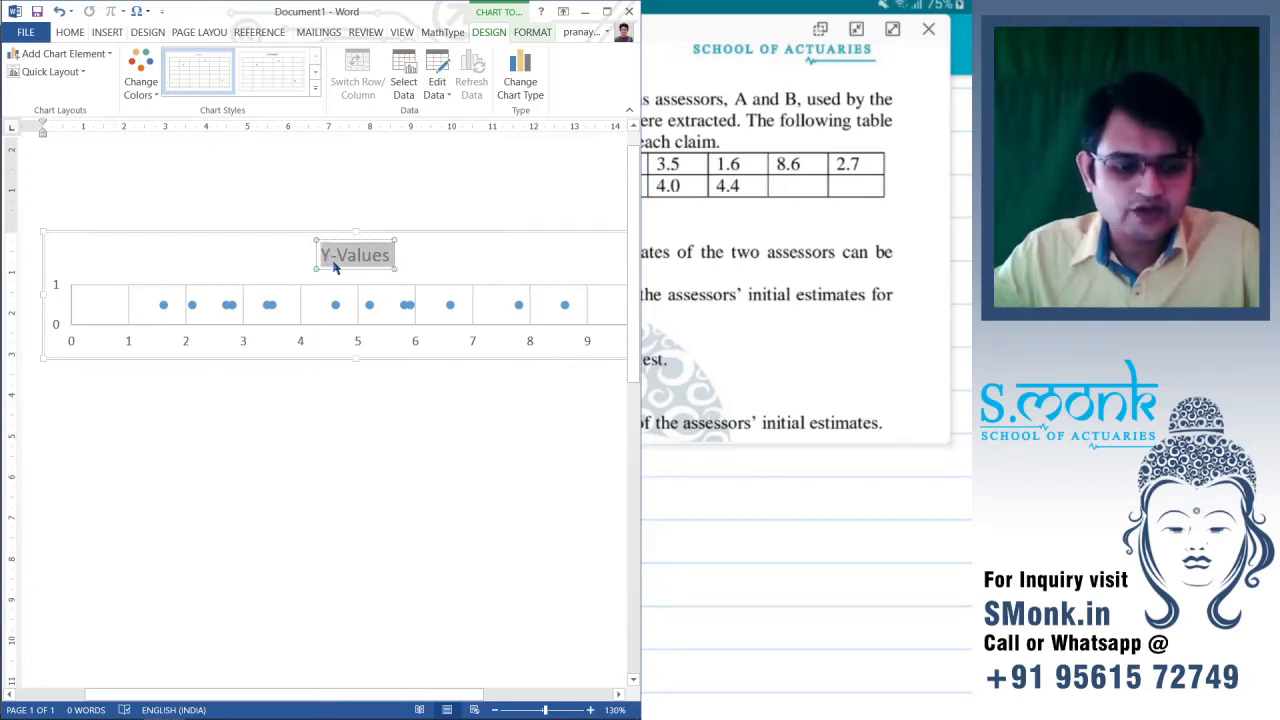
text(A)
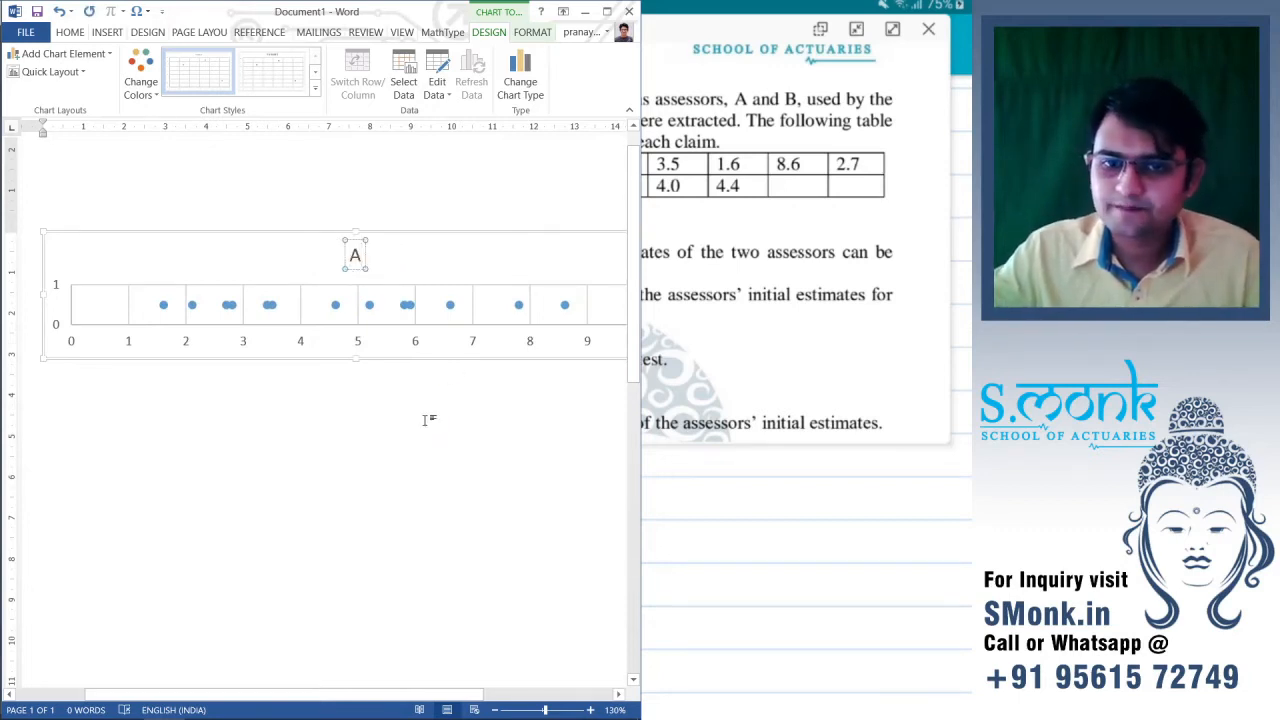
- Duplicate chart A directly below the original and change the copy's title to B
mouse_move(228, 693)
mouse_down()
mouse_move(298, 692)
mouse_move(241, 688)
mouse_up()
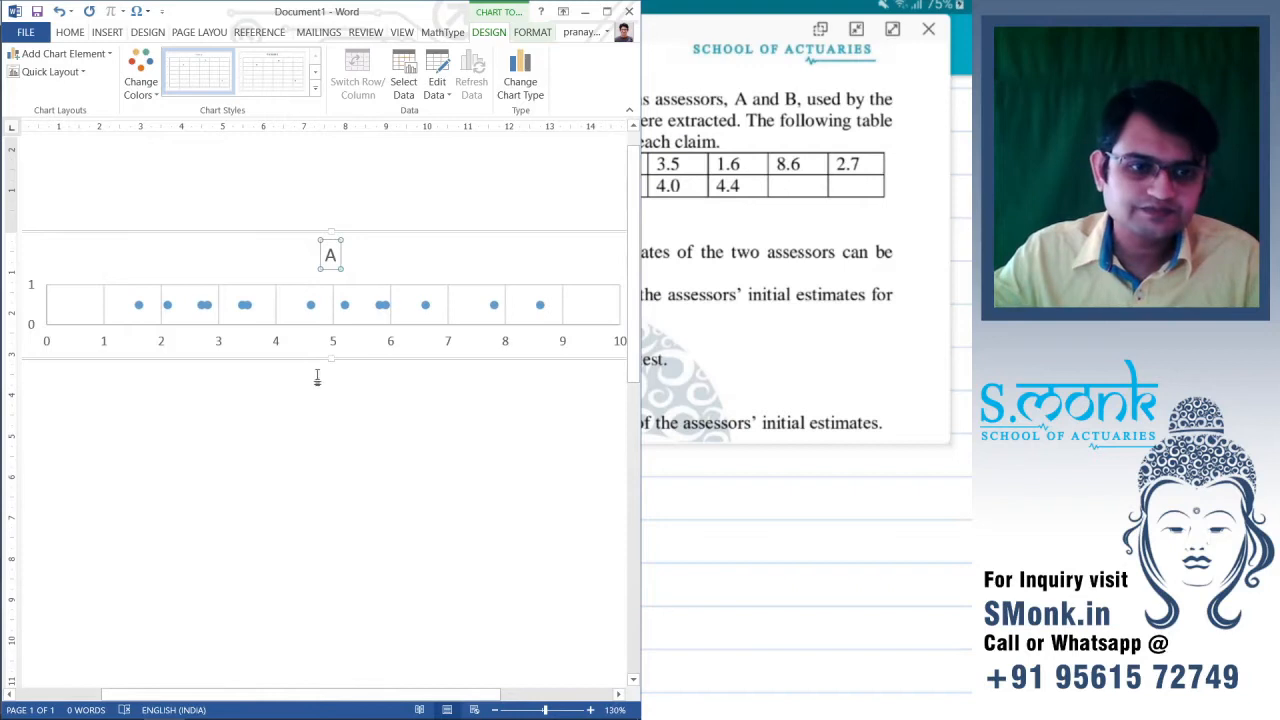
click(235, 267)
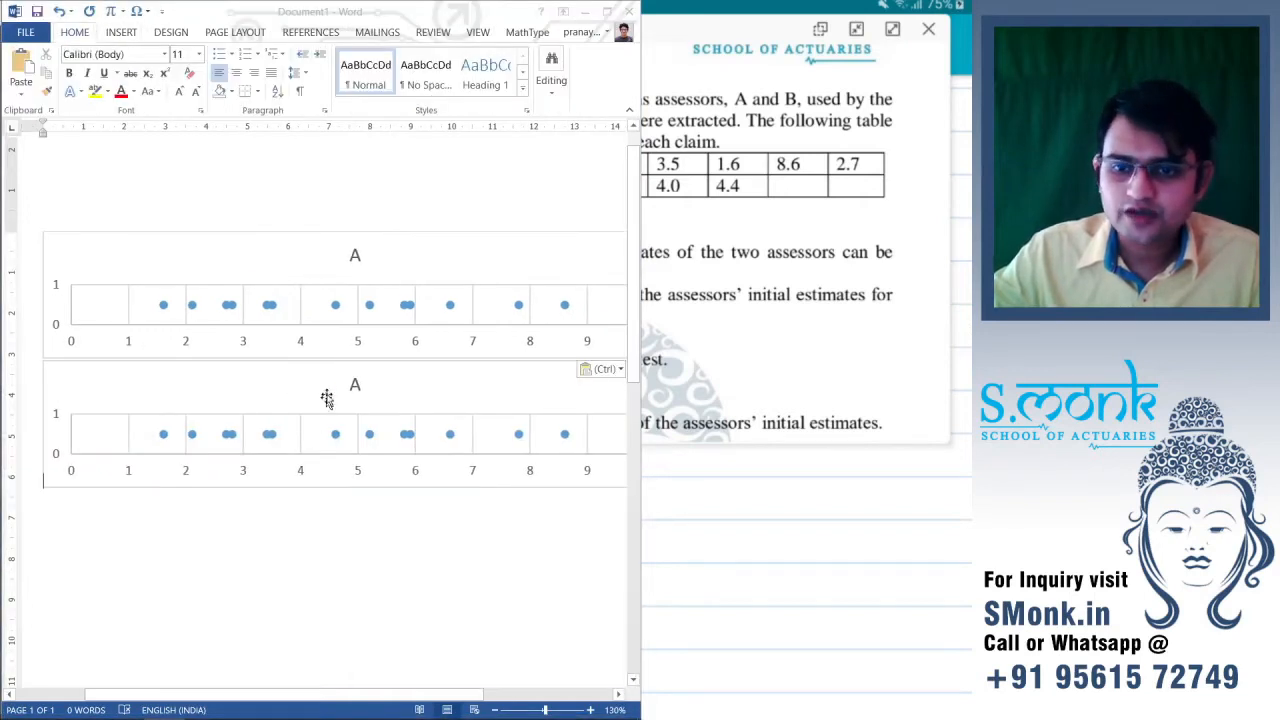
click(304, 411)
click(357, 385)
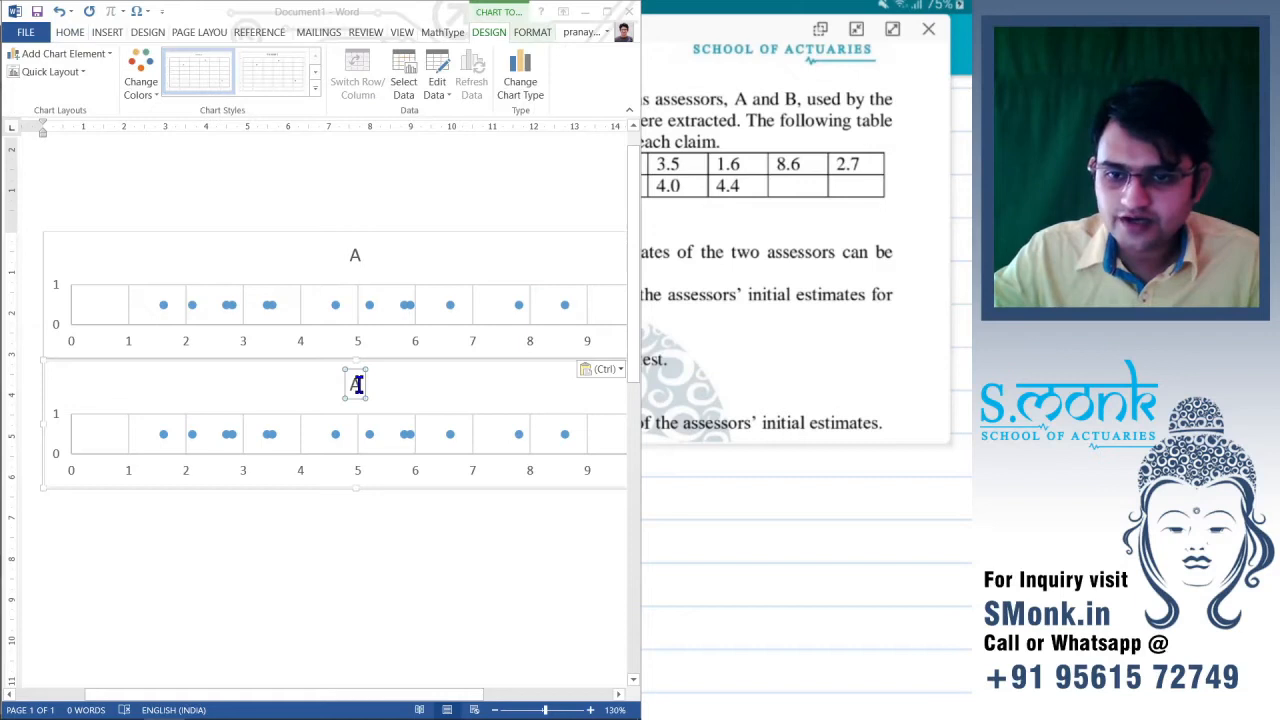
double_click(357, 385)
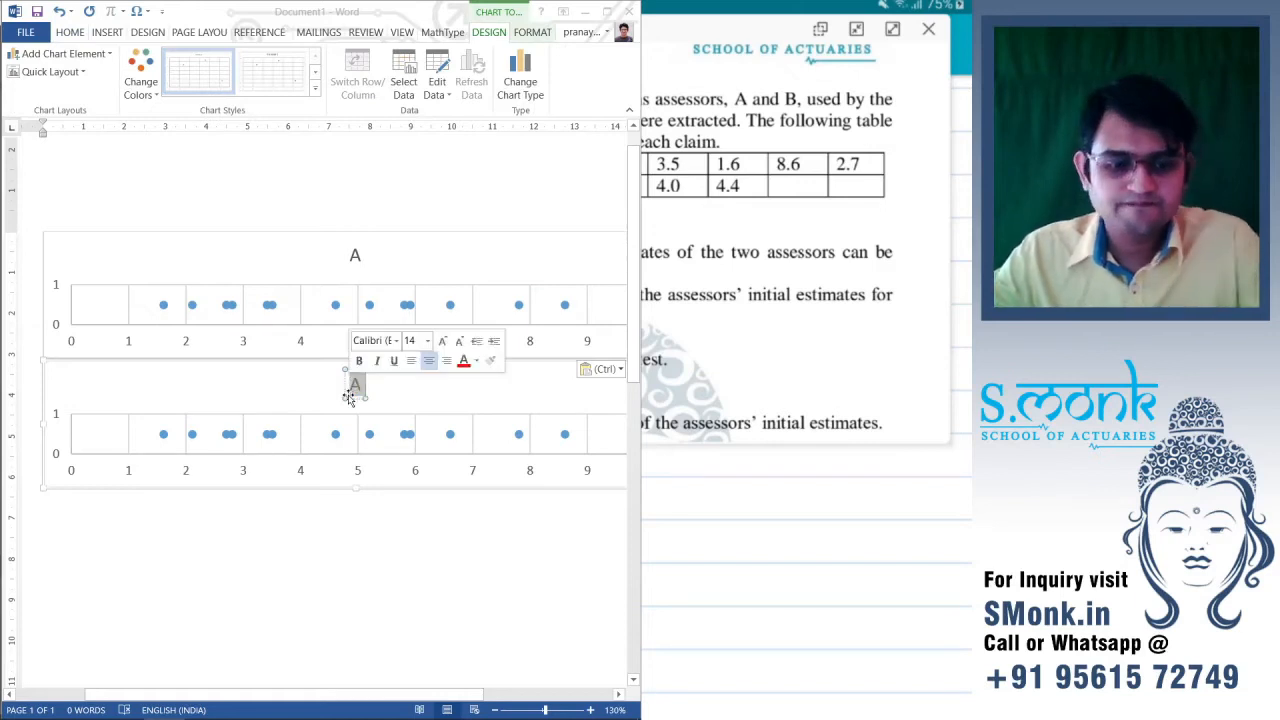
text(B)
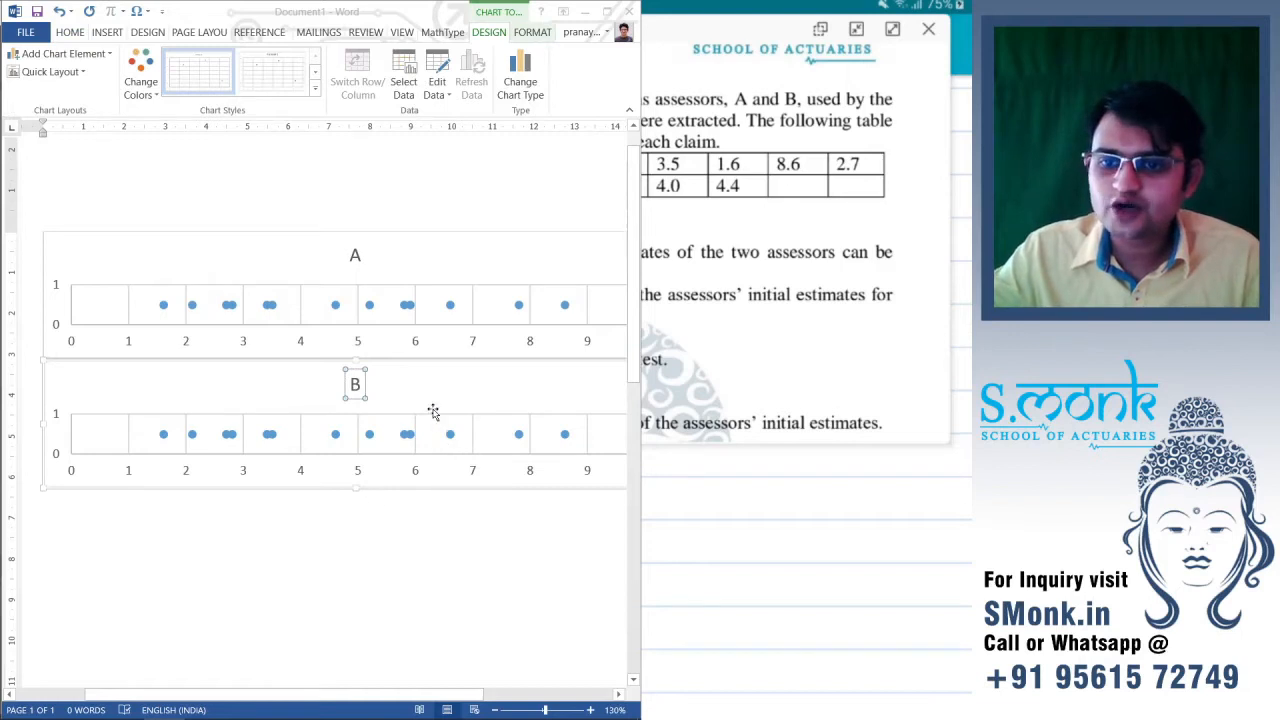
- Open the data sheet of chart B for editing and move its window up over chart A
drag(329, 694, 362, 694)
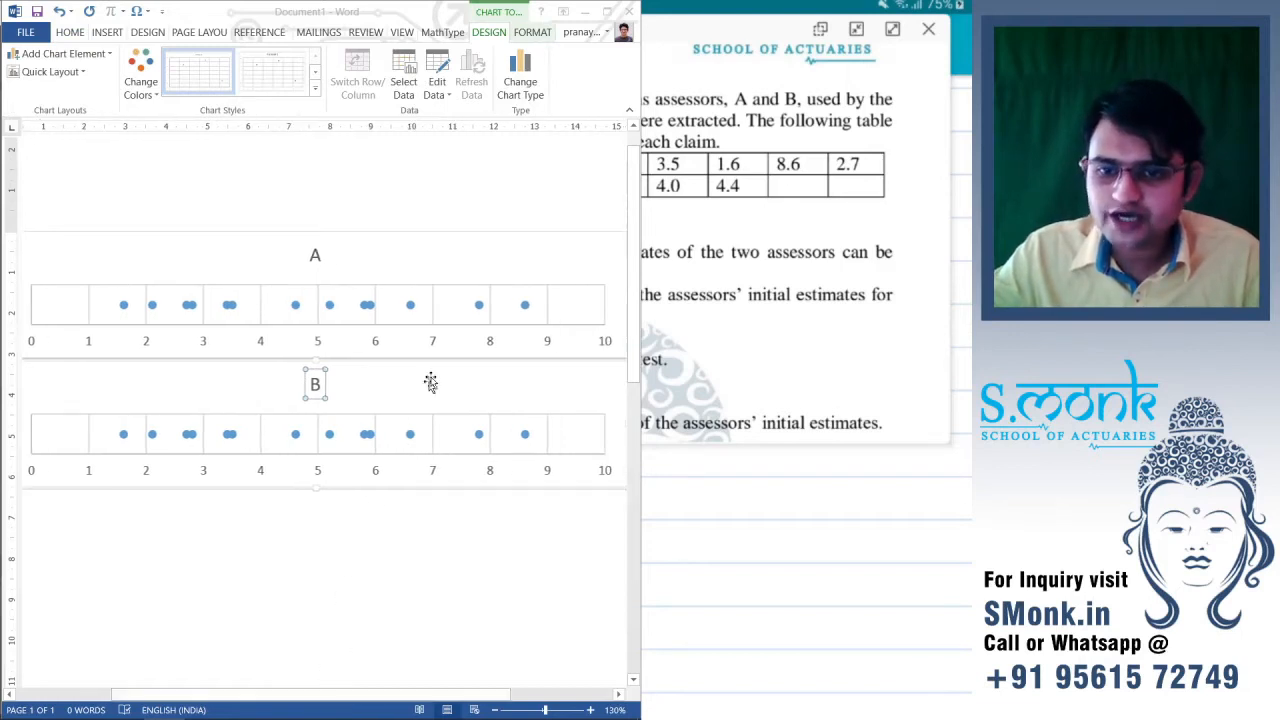
click(425, 393)
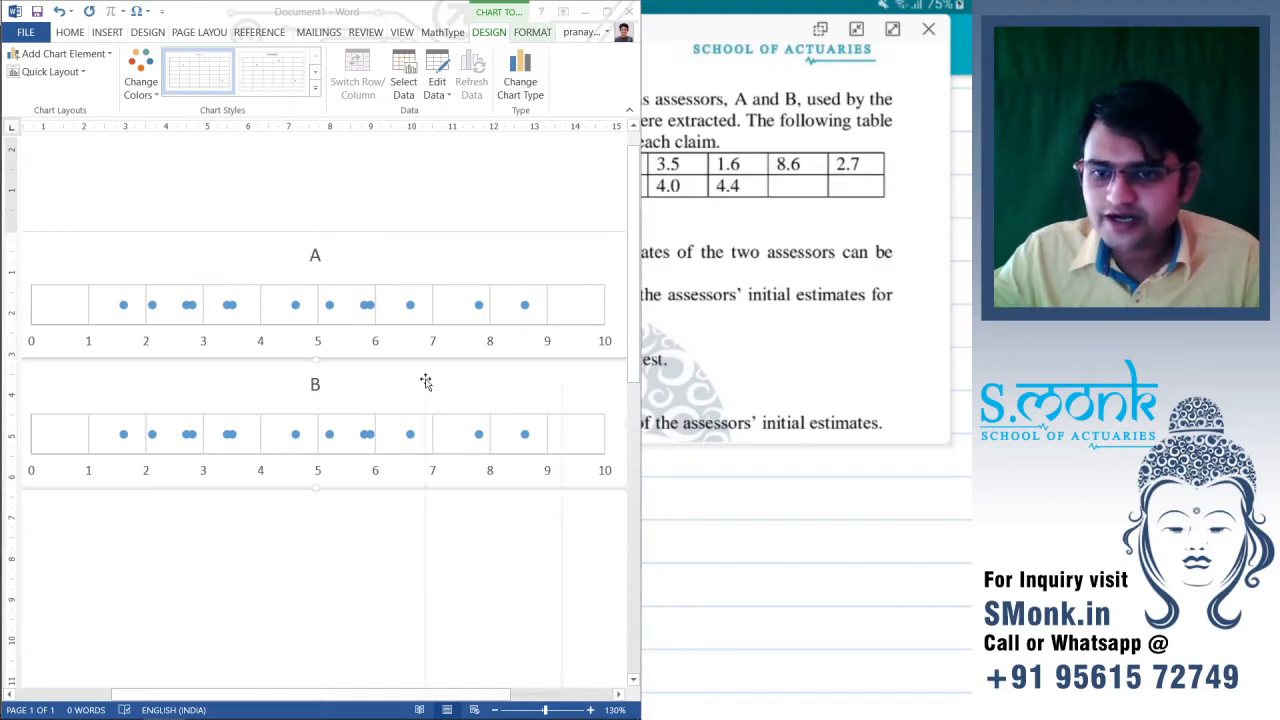
right_click(428, 384)
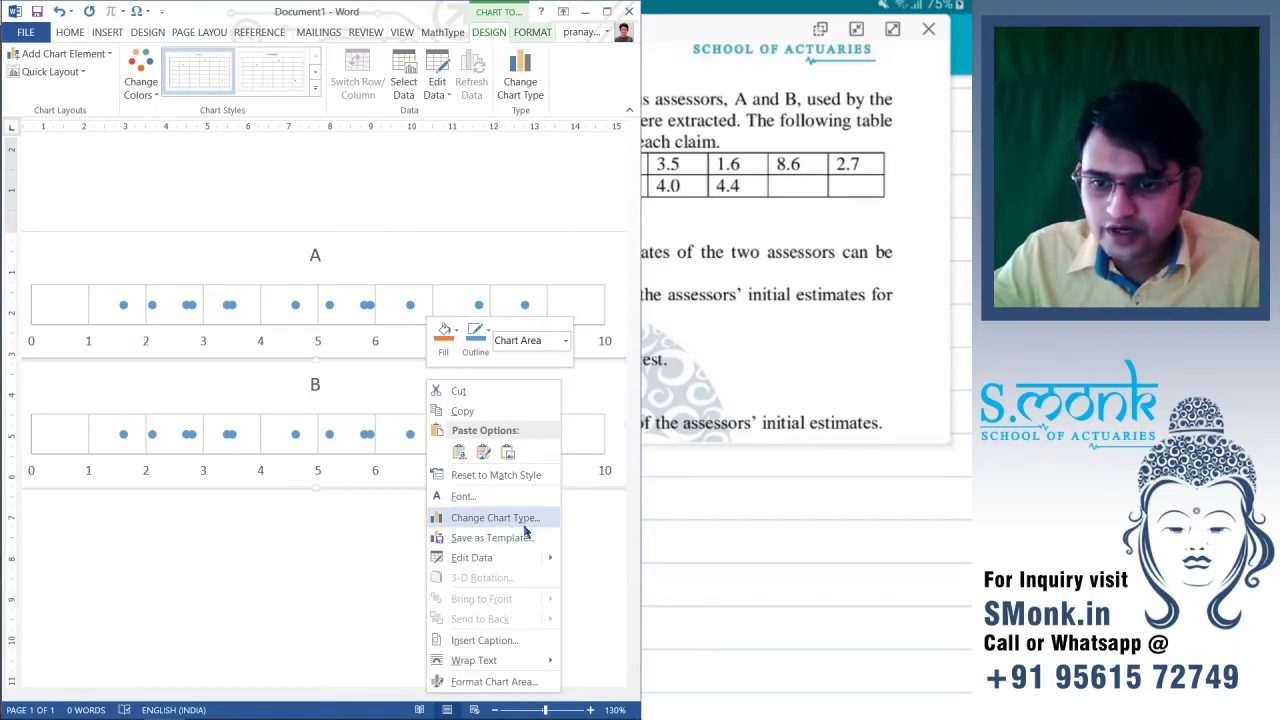
mouse_move(490, 562)
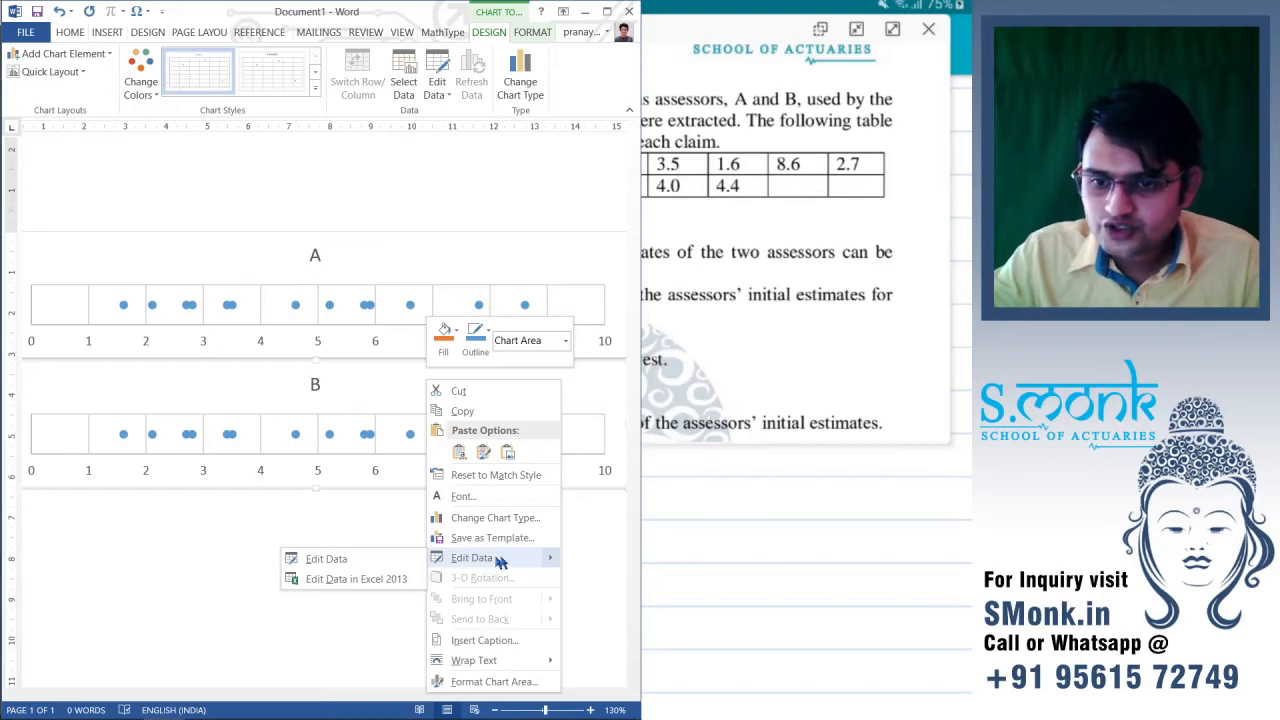
click(490, 560)
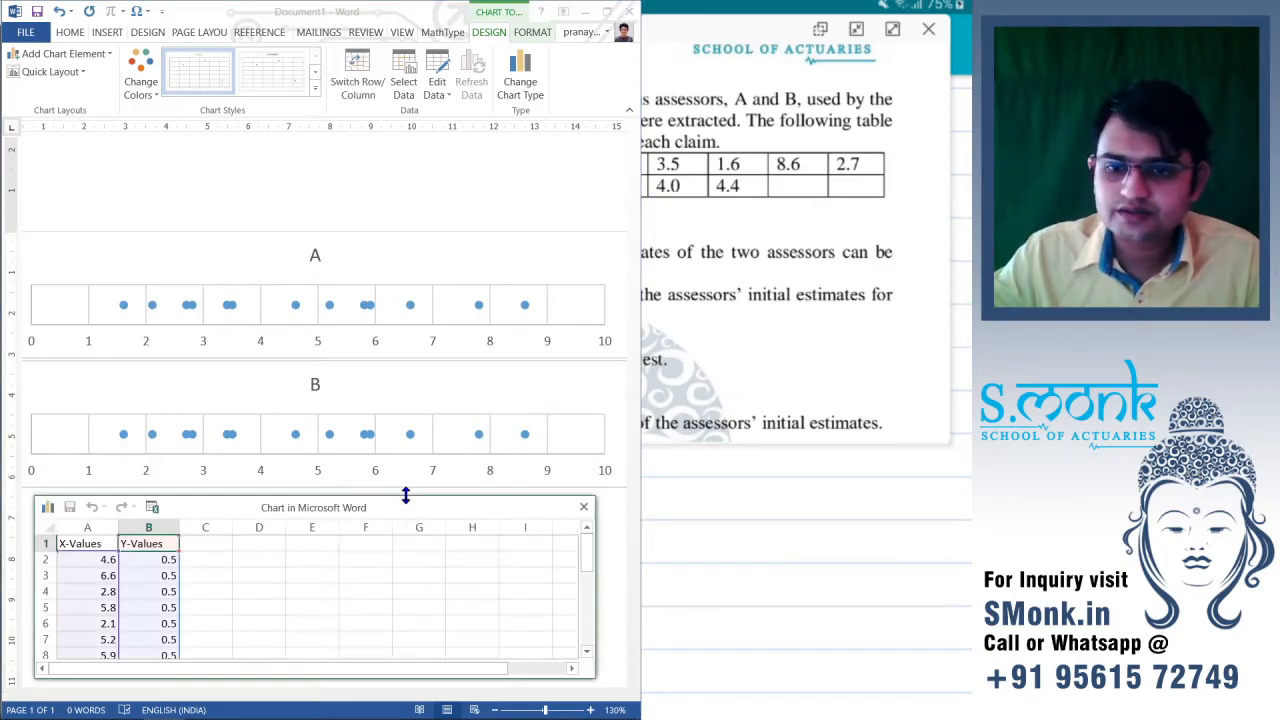
drag(352, 508, 370, 160)
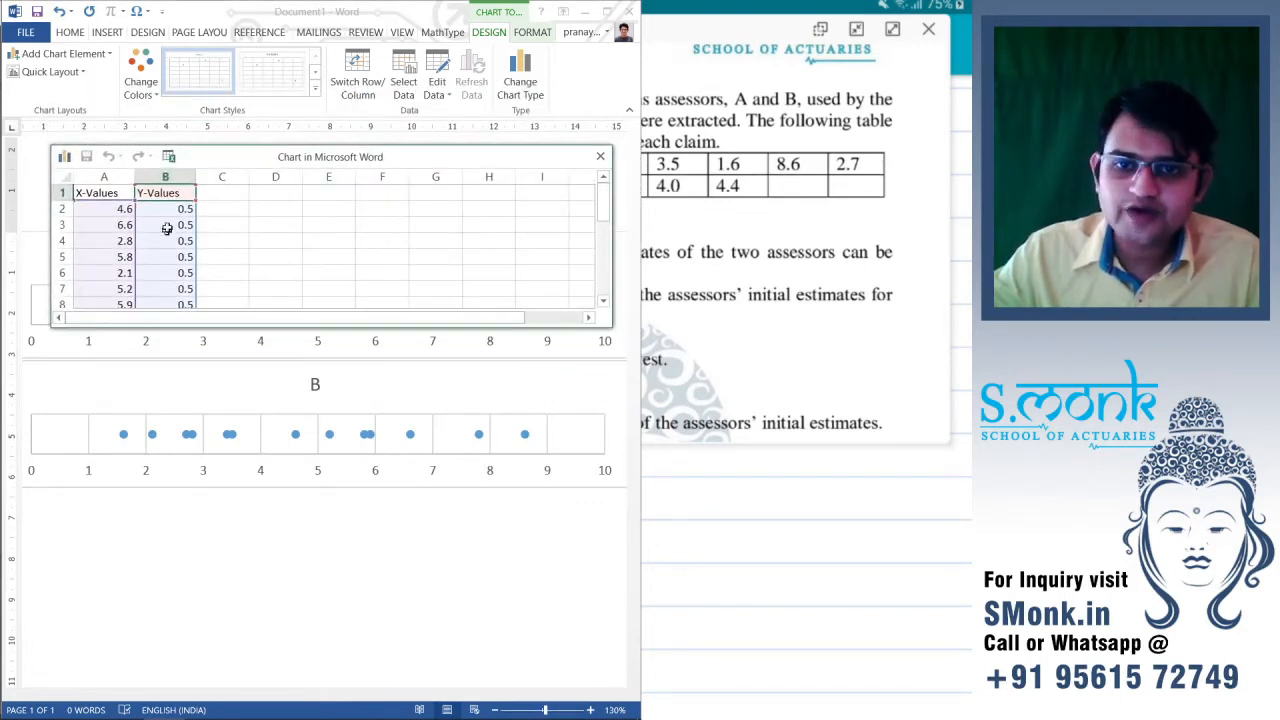
- Clear the copied X-values from cells A2 to A14 of chart B's data
scroll(168, 257, down, 3)
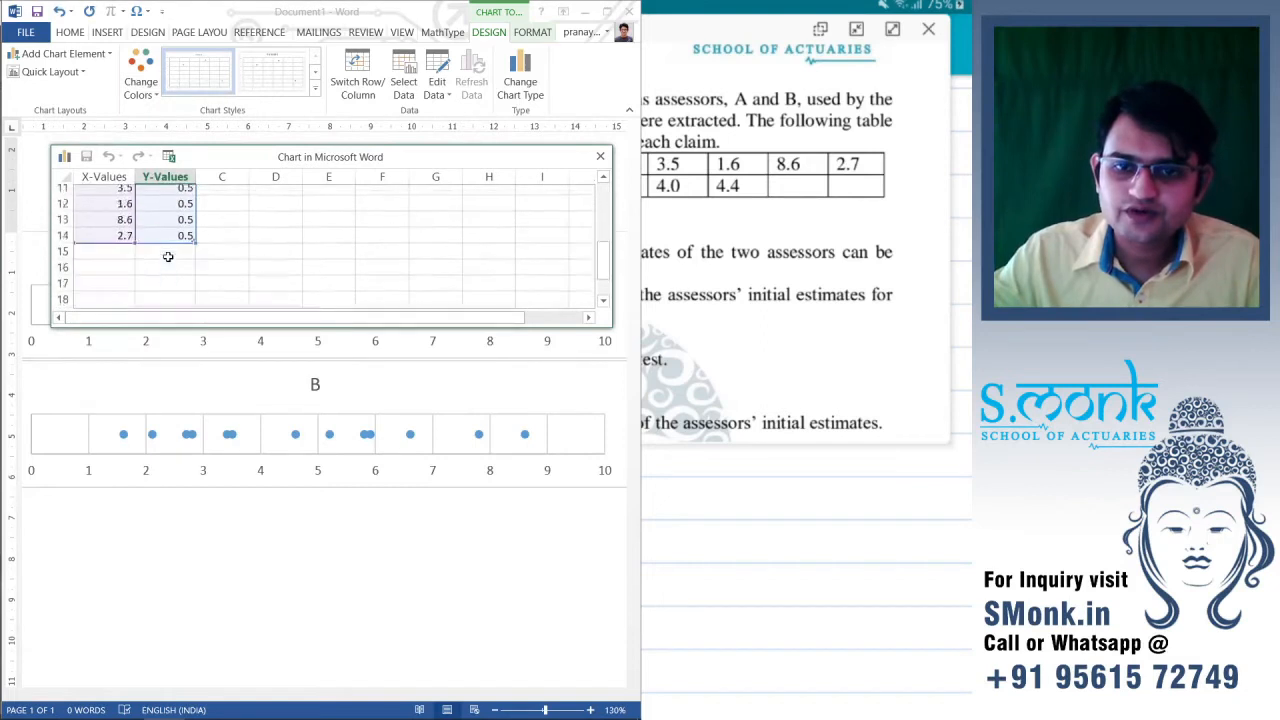
scroll(168, 257, up, 3)
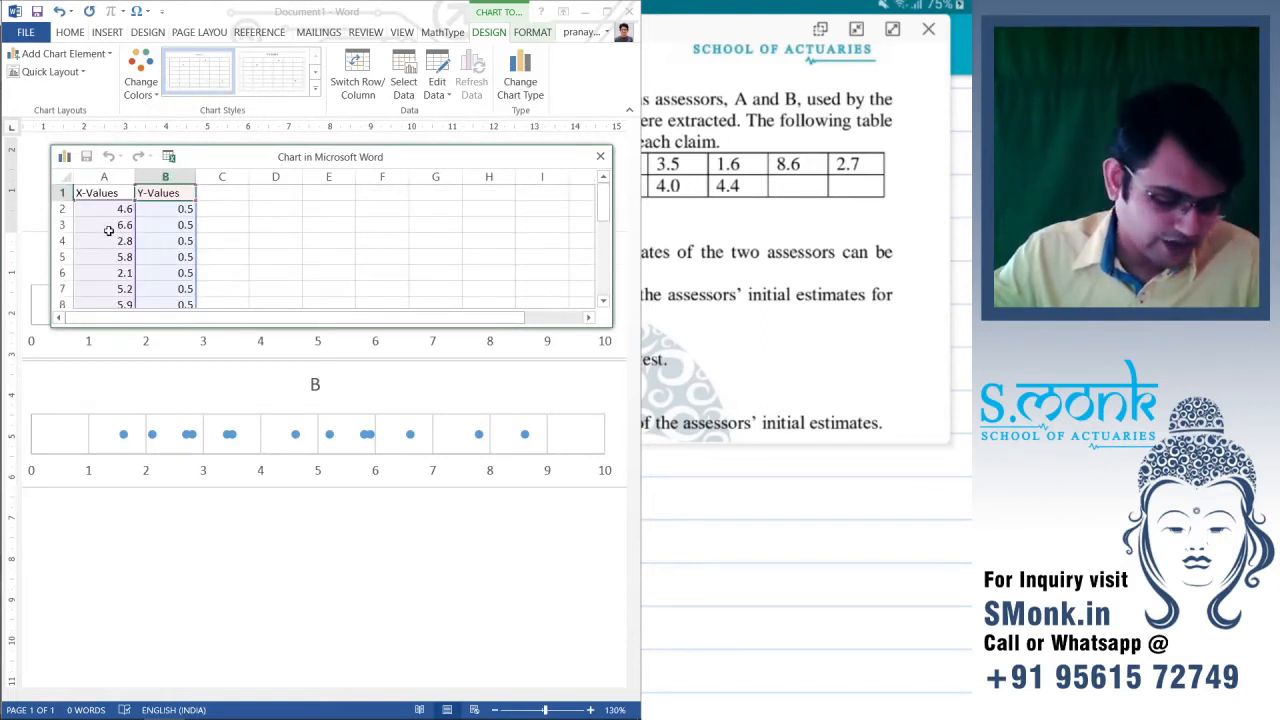
click(102, 209)
drag(102, 209, 117, 269)
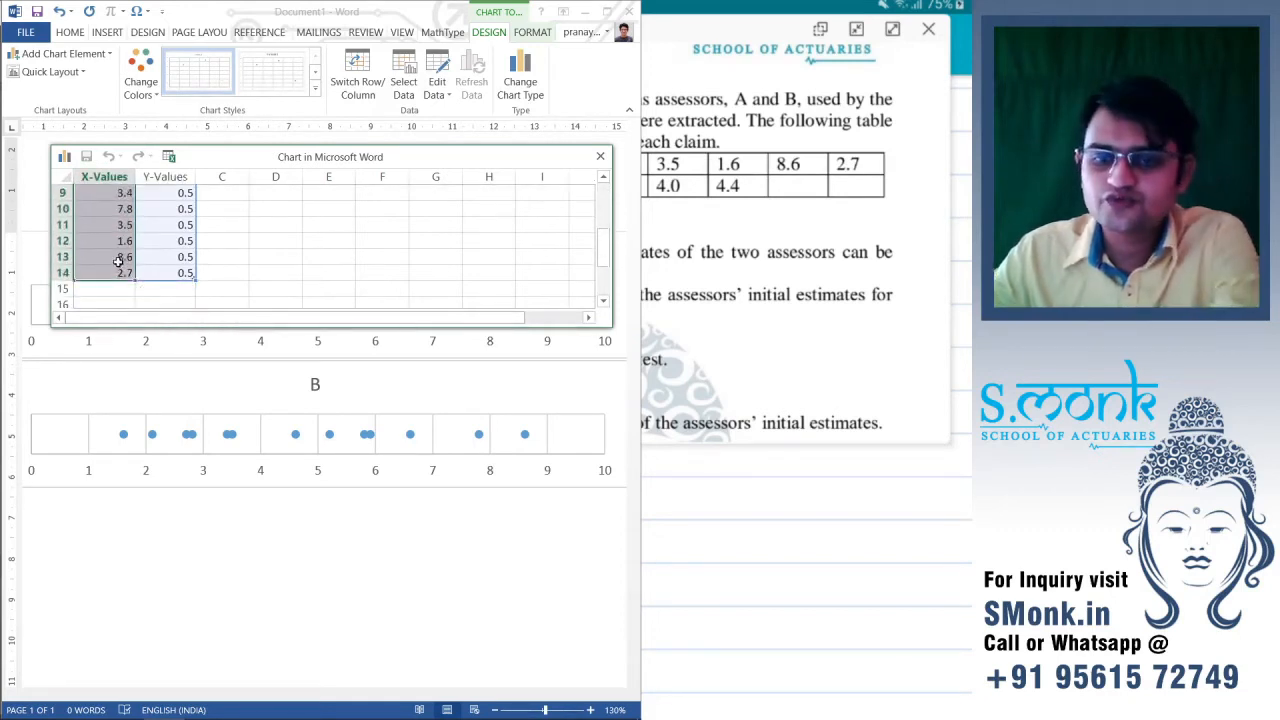
key(Delete)
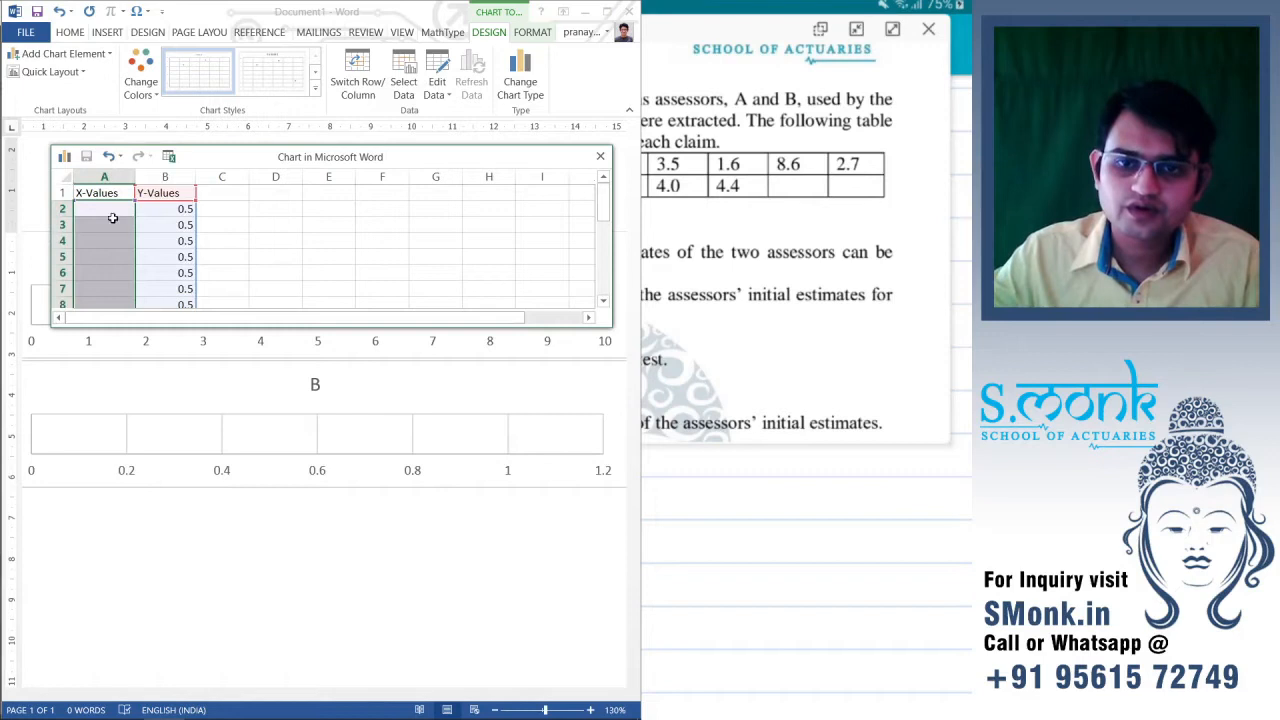
- Enter the X-values 5.7, 3.4, 4.7 and 3.6 in cells A2 to A5 of chart B's data
click(113, 215)
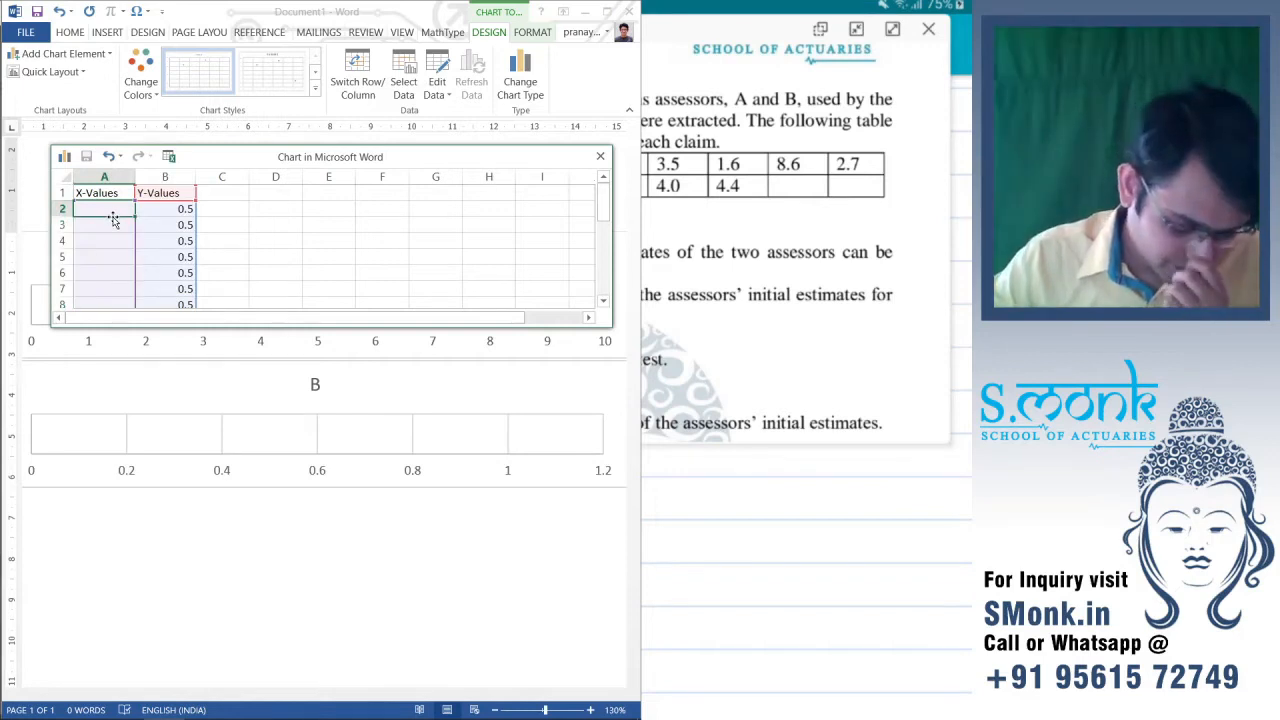
text(5.)
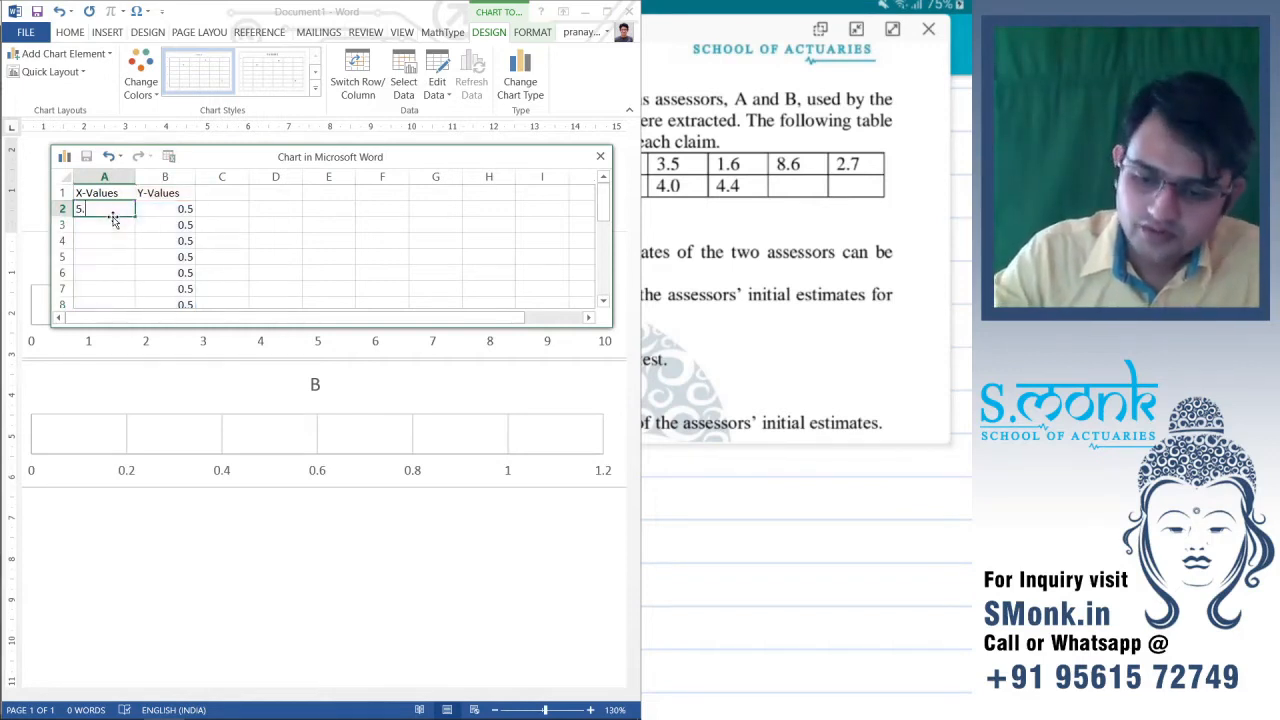
text(7)
key(Return)
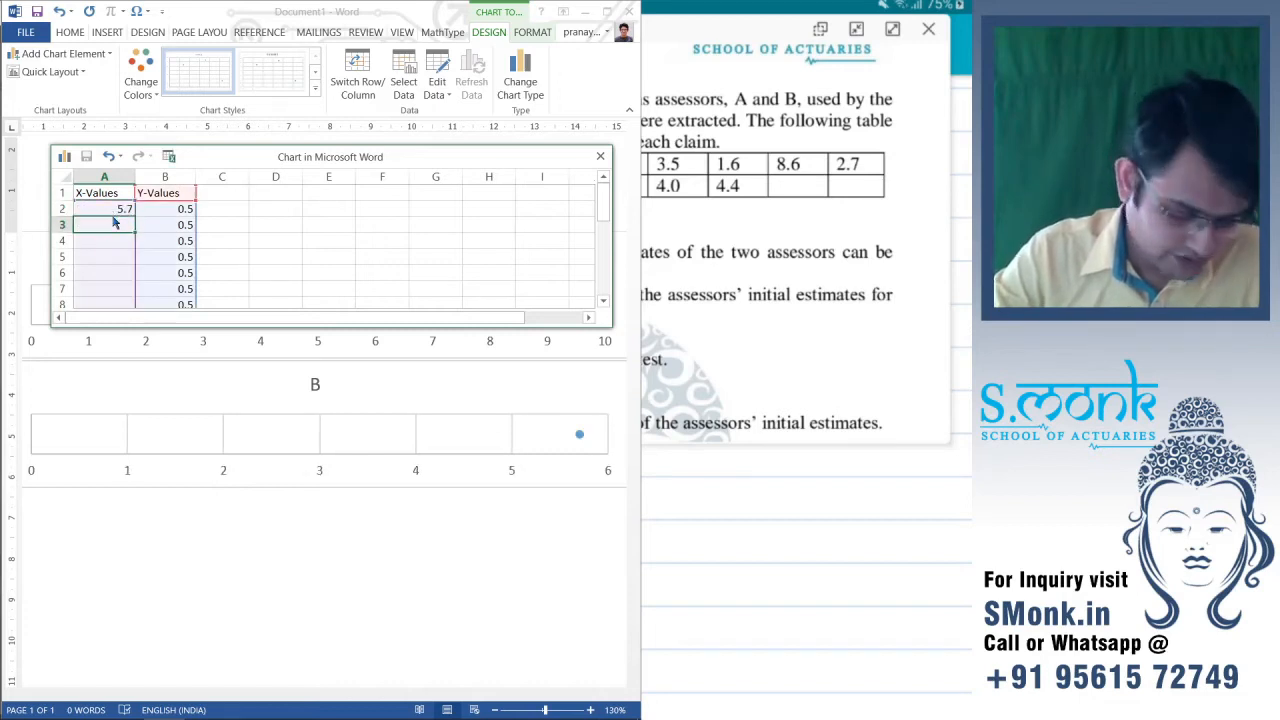
text(3.)
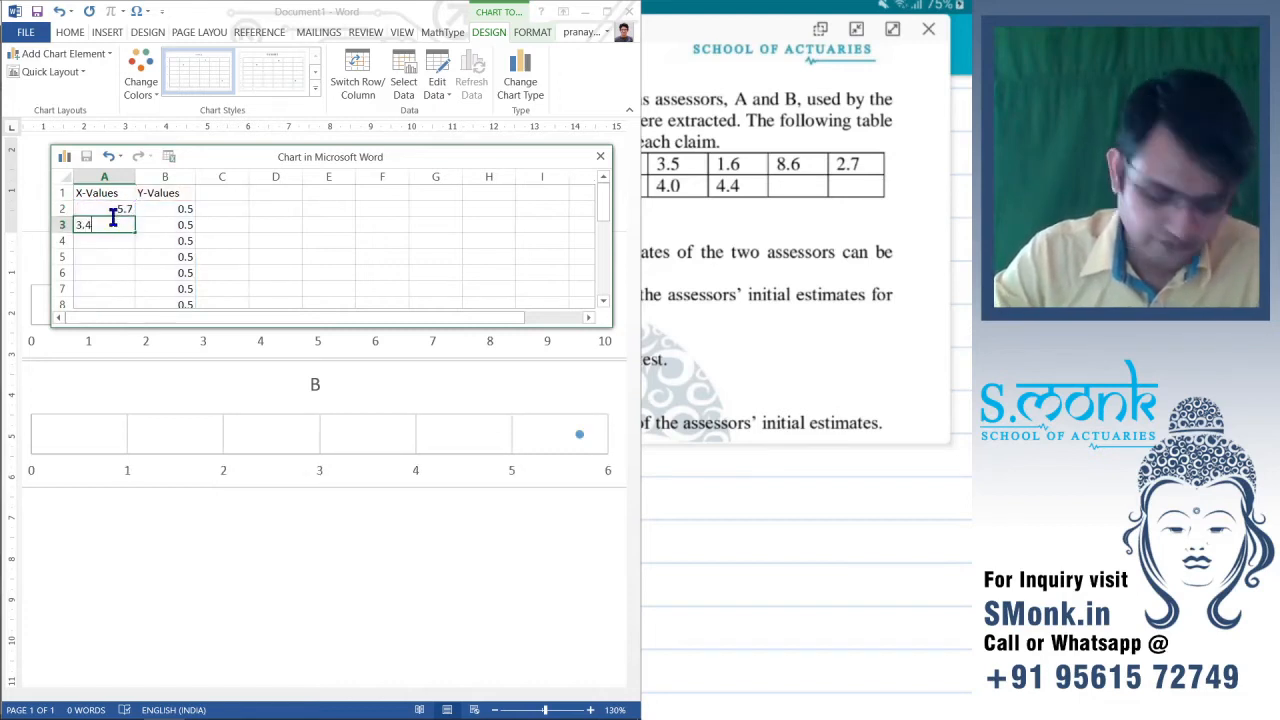
text(4)
key(Return)
text(4)
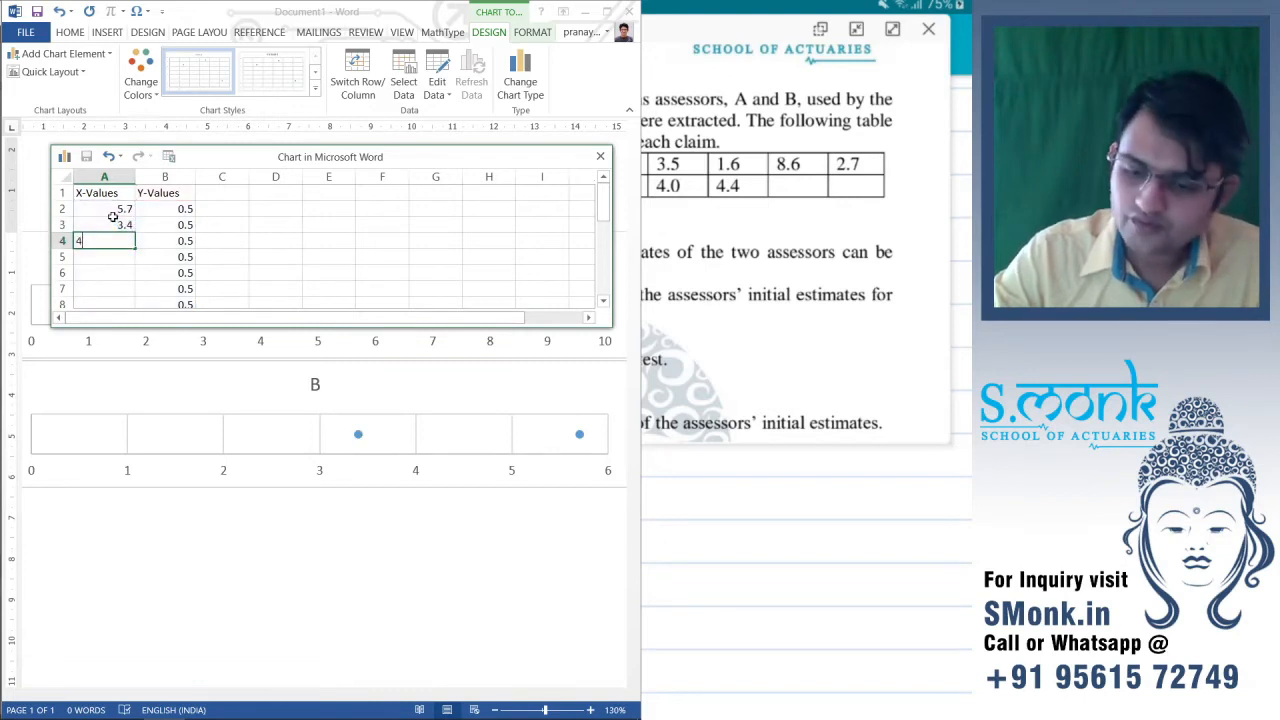
key(Return)
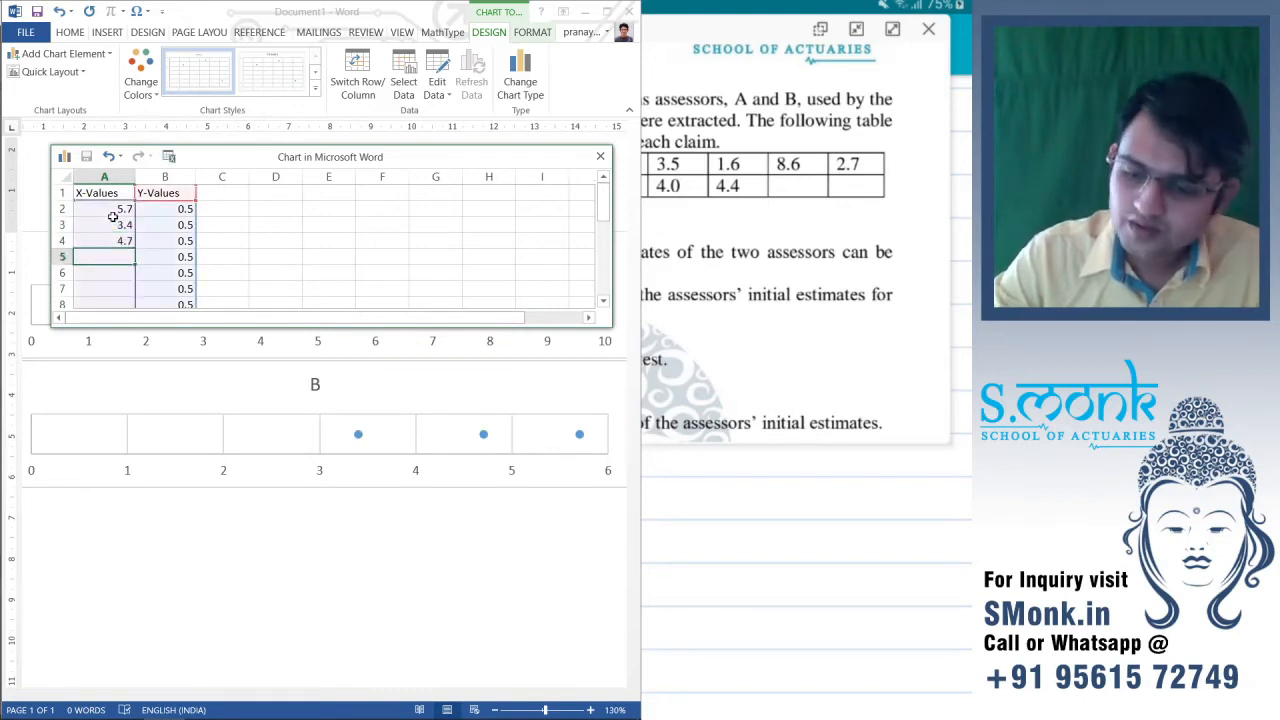
text(3.6)
key(Return)
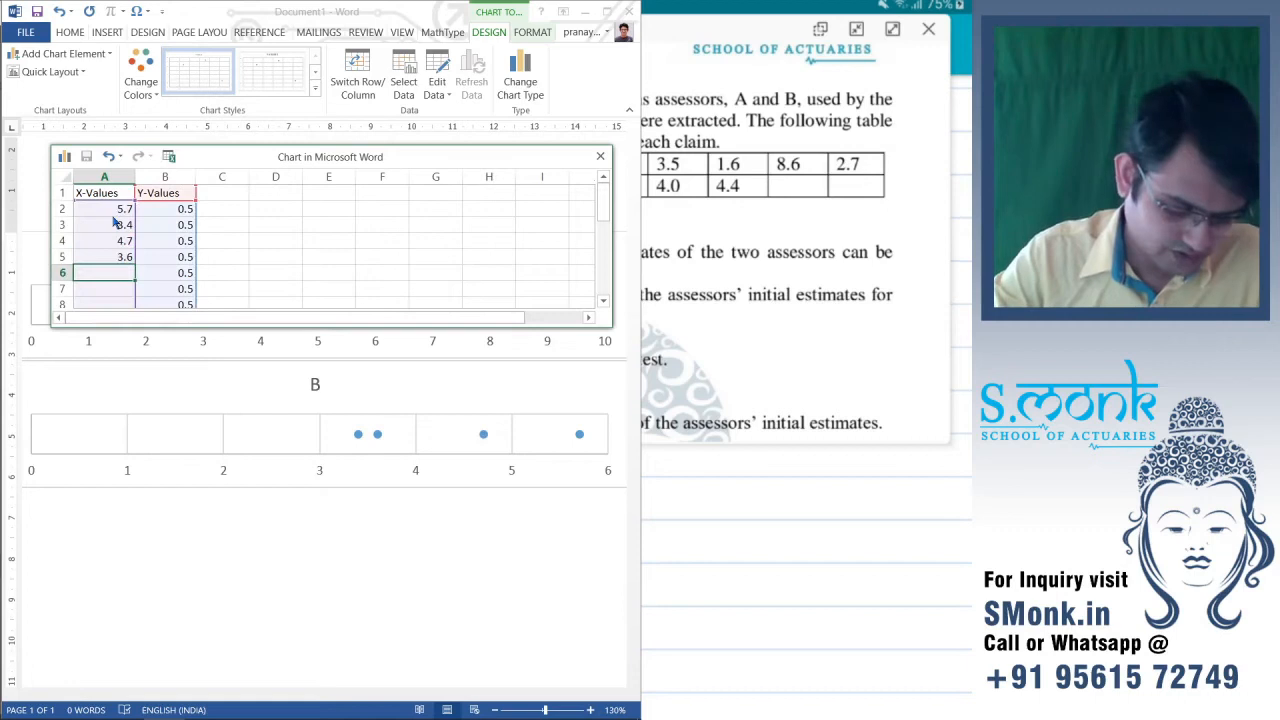
- Enter the X-values 6.5, 3.3 and 3.8 in cells A6 to A8 of chart B's data
text(6.)
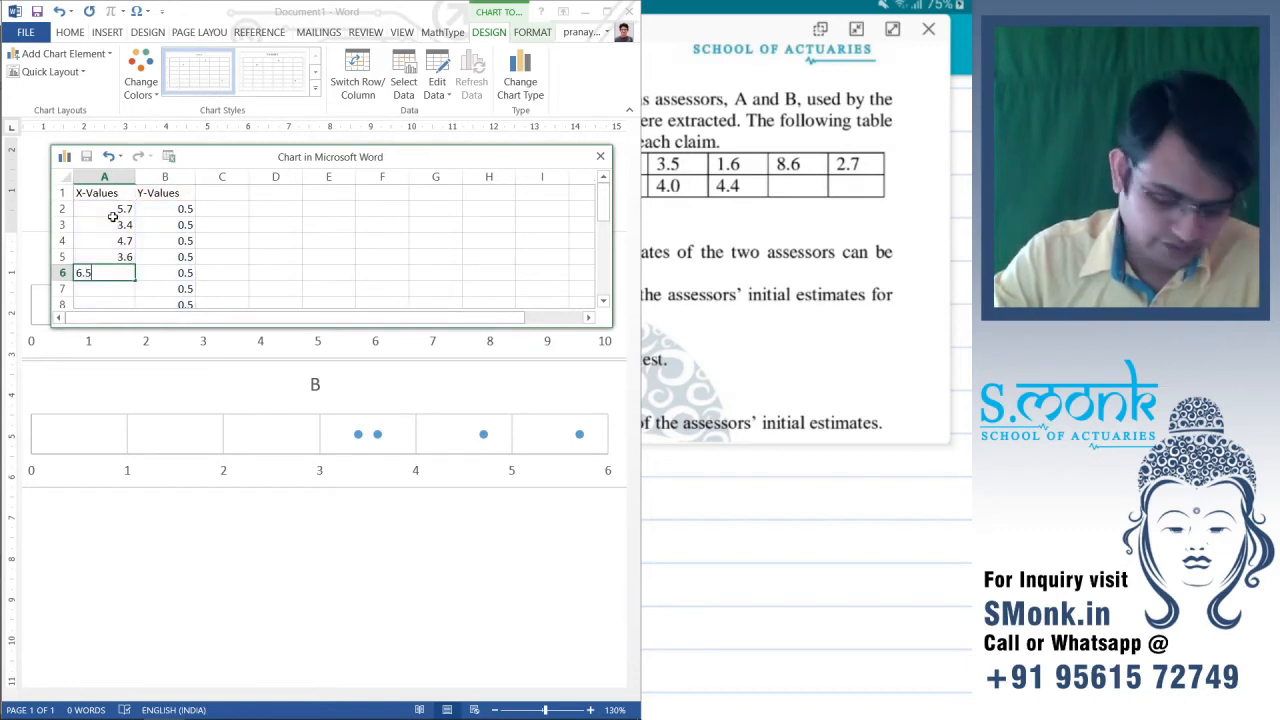
text(5)
key(Return)
text(3.3)
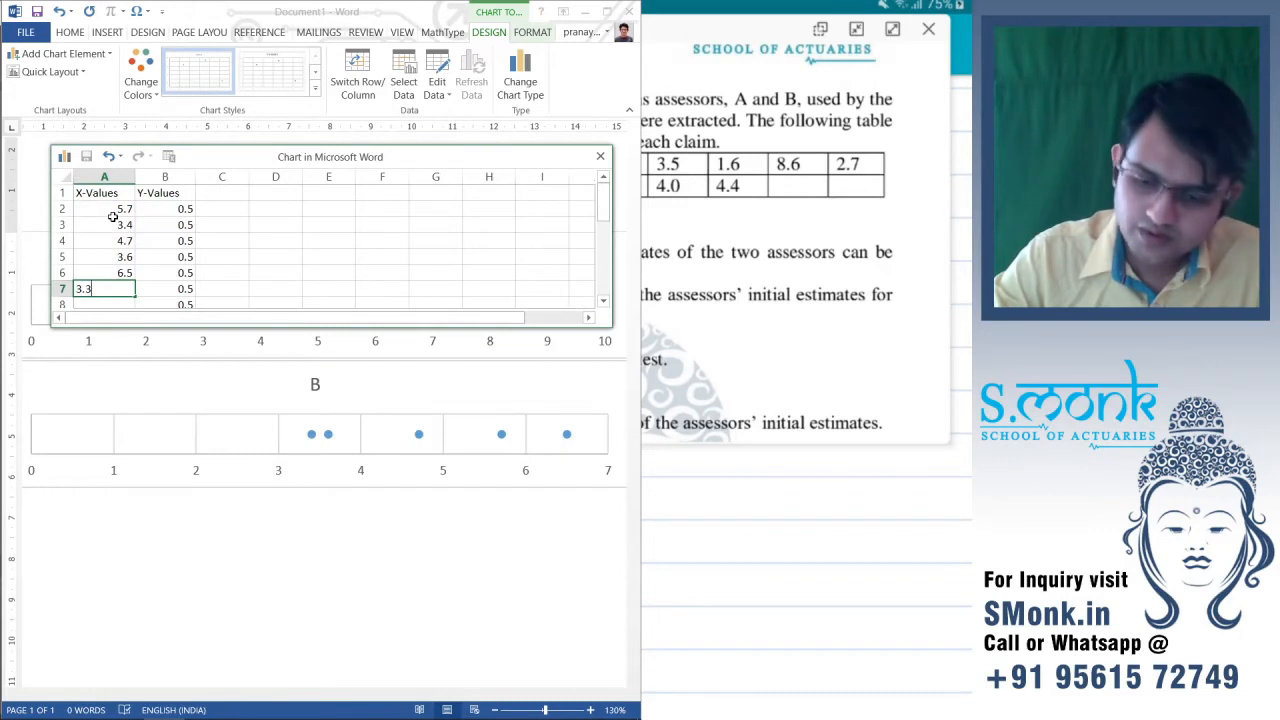
key(Return)
text(3.8)
key(Return)
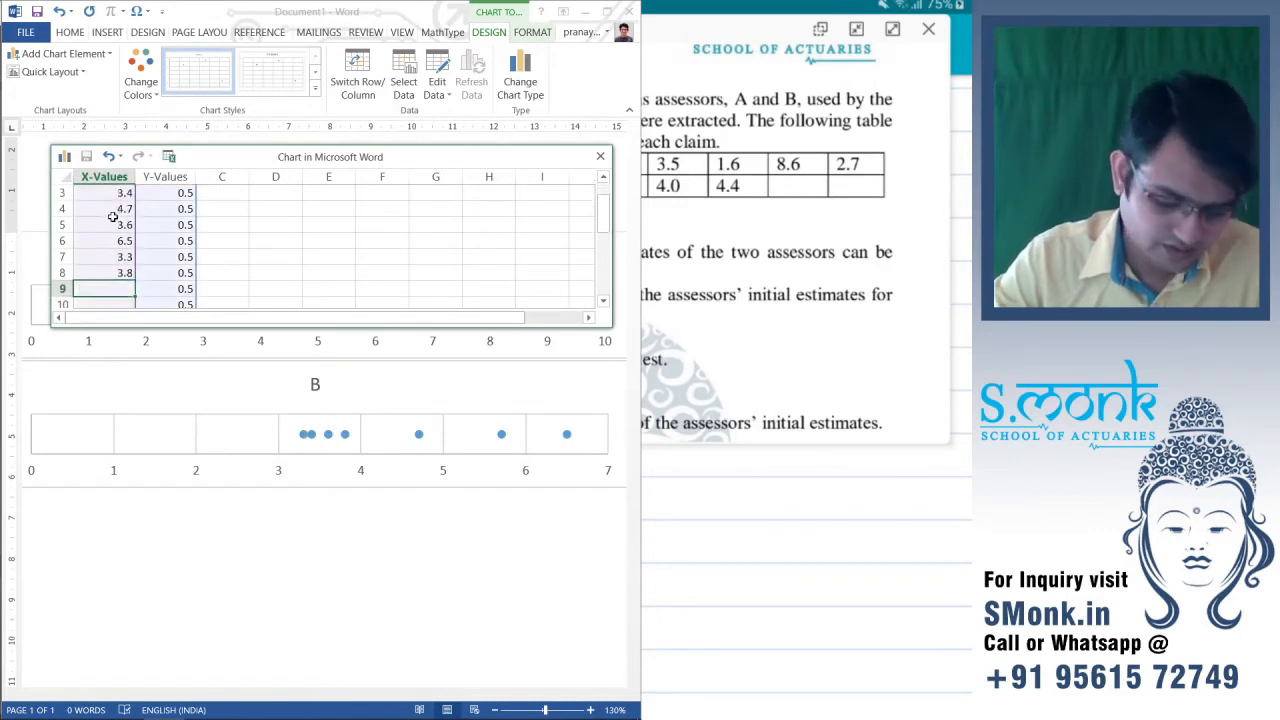
- Enter the X-values 2.4, 7, 4 and 4.4 in cells A9 to A12 of chart B's data
text(2.4)
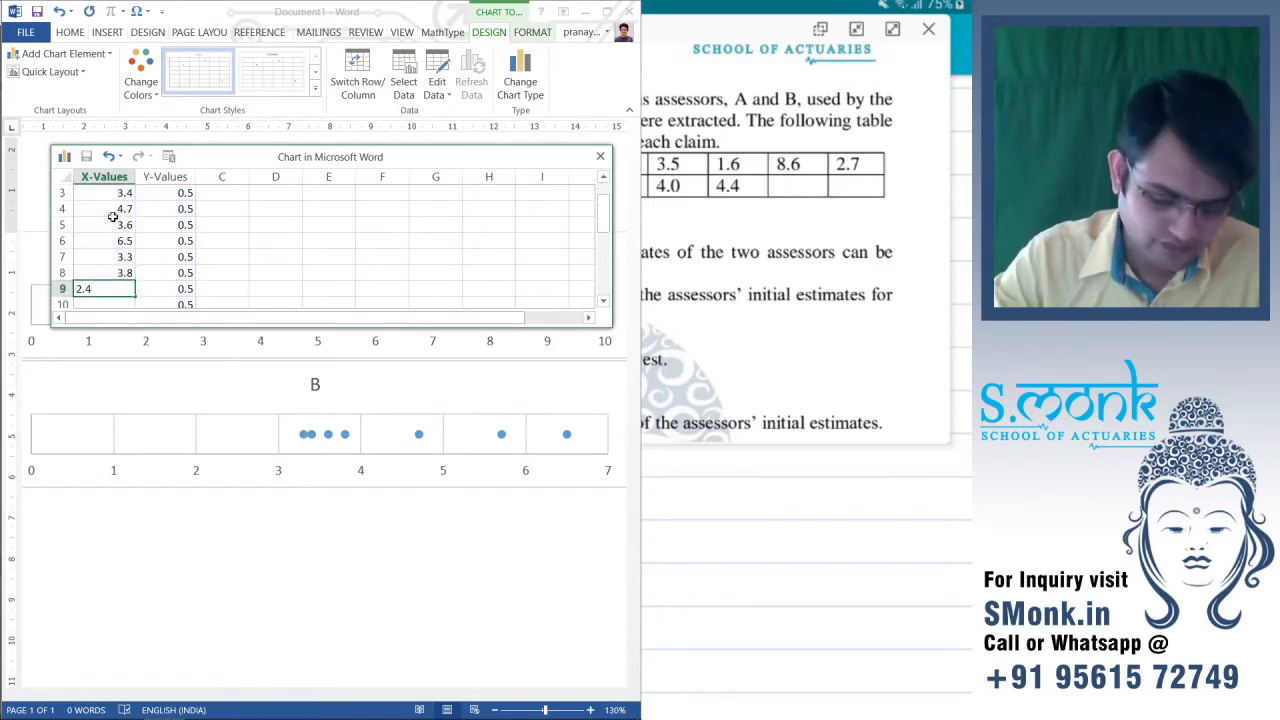
key(Return)
text(7)
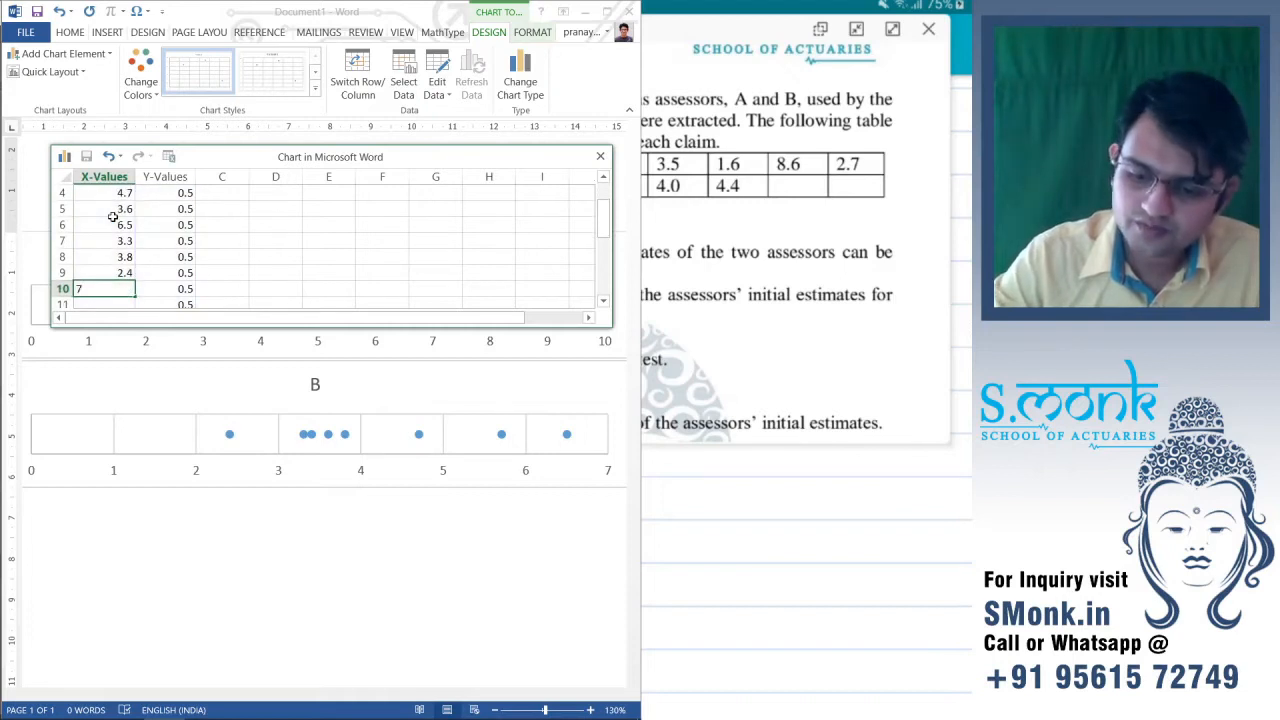
text(.0)
key(Return)
text(4.)
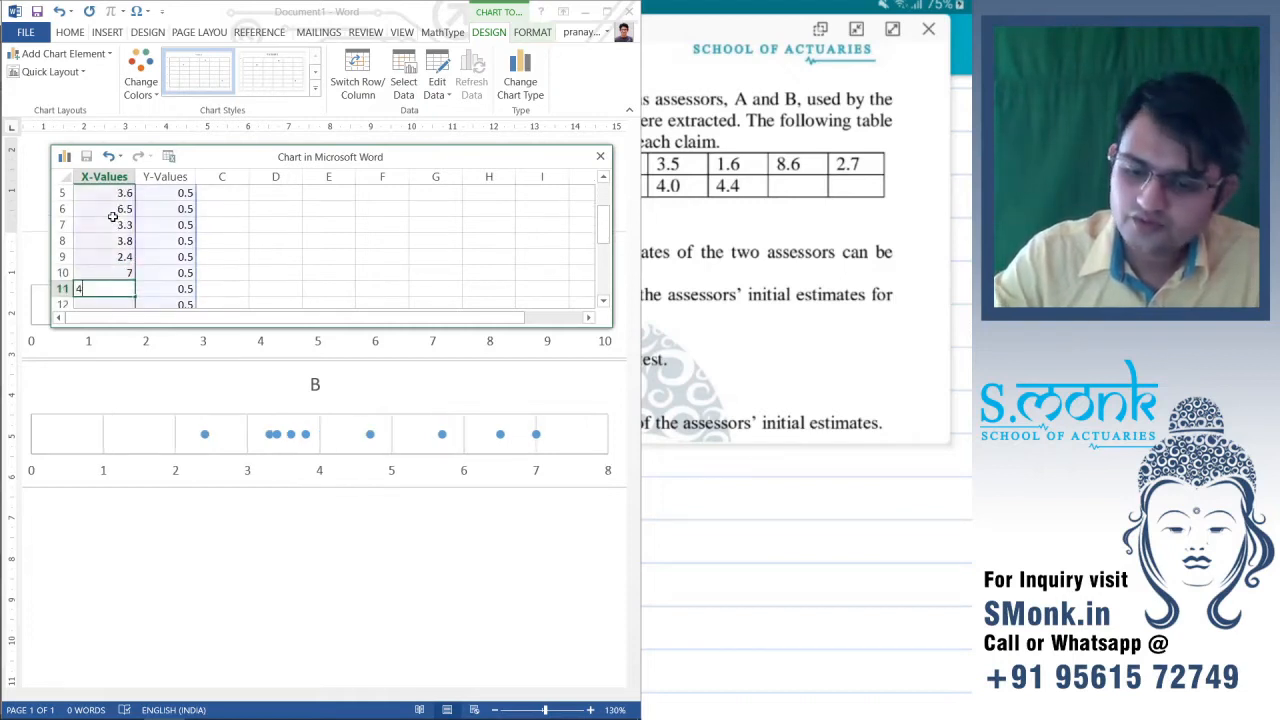
key(Return)
text(4.4)
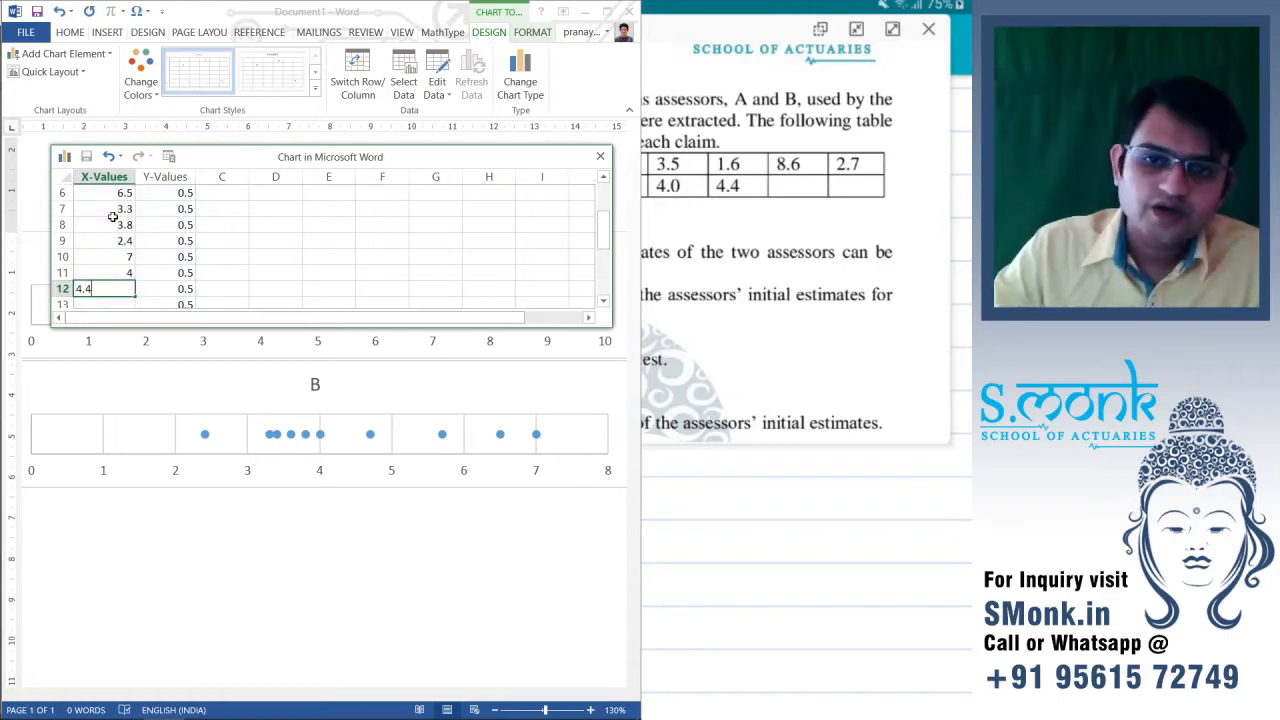
click(228, 276)
- Delete the surplus Y-values in cells B13 and B14 of chart B's data
scroll(223, 289, down, 1)
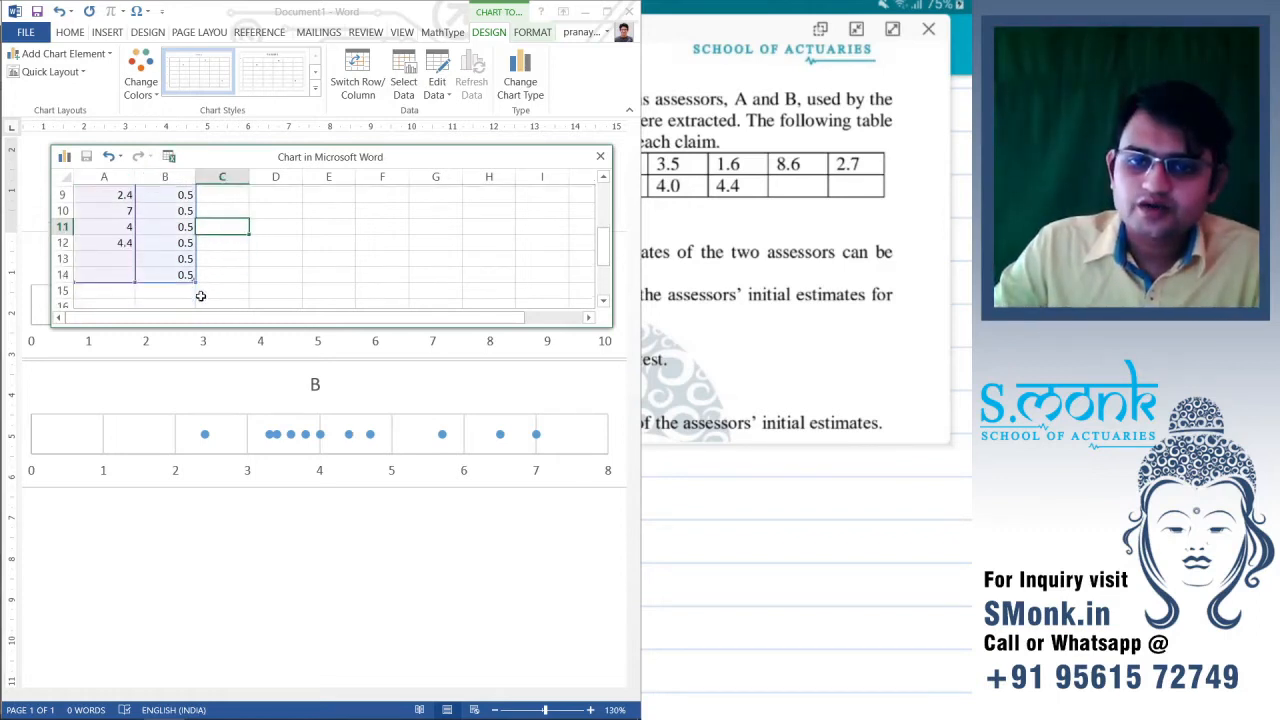
click(155, 256)
drag(155, 256, 172, 274)
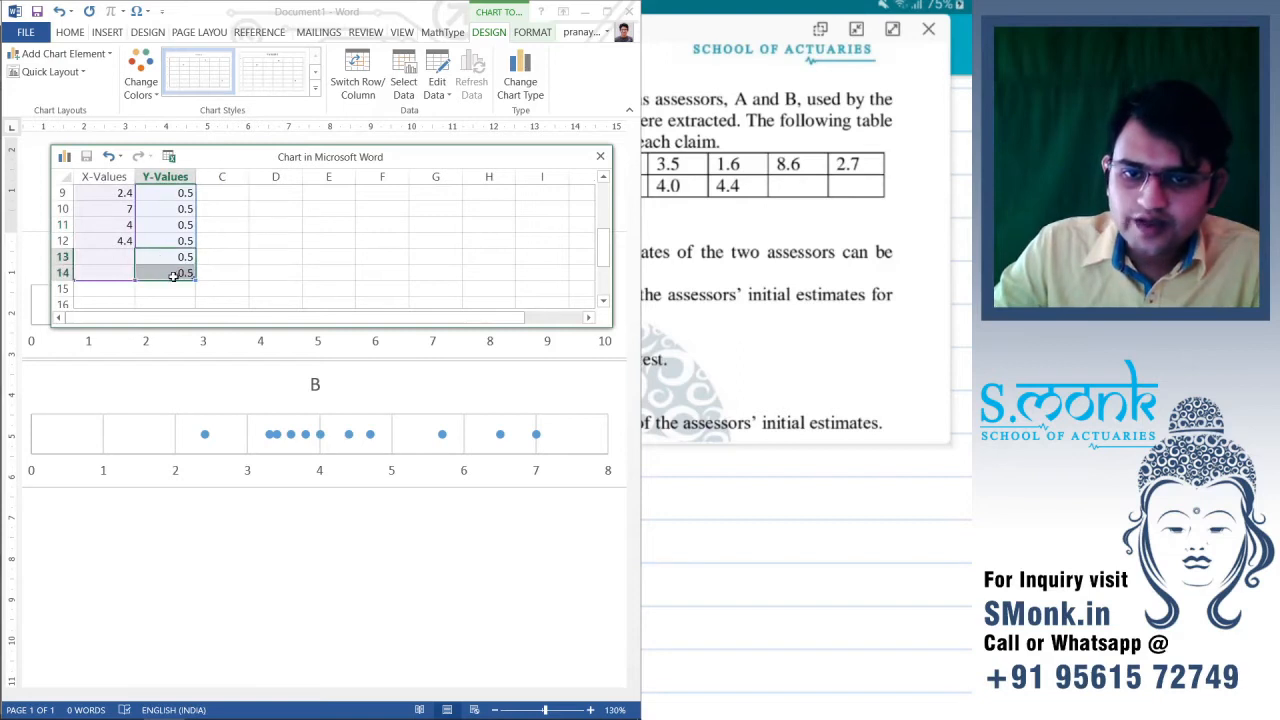
key(Delete)
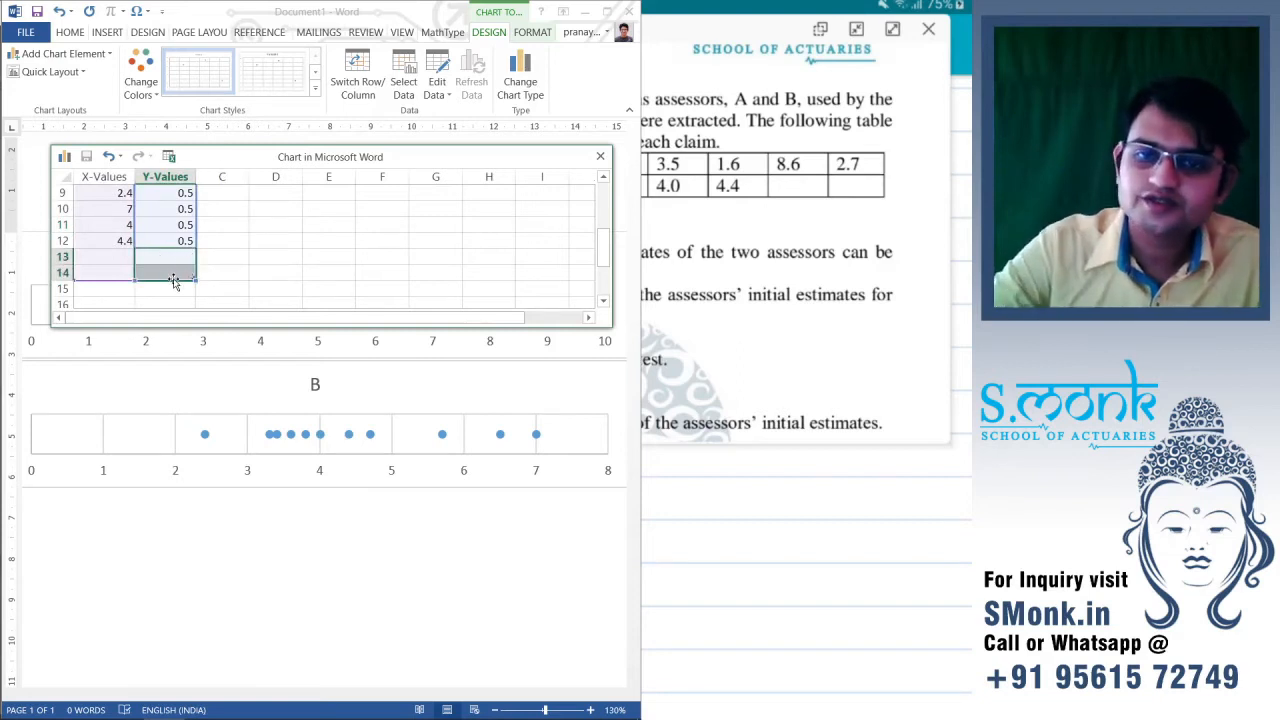
- Shrink chart B's data range to end at row 12 and close its data sheet
click(222, 273)
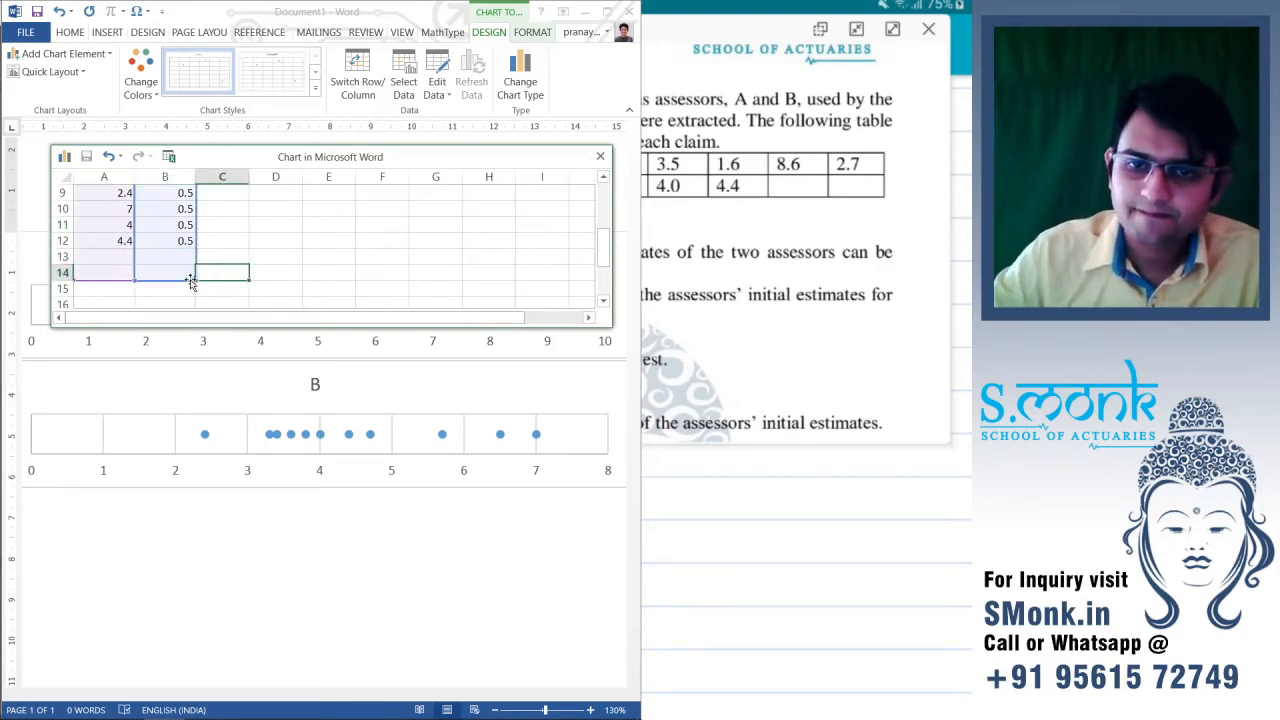
drag(195, 279, 197, 249)
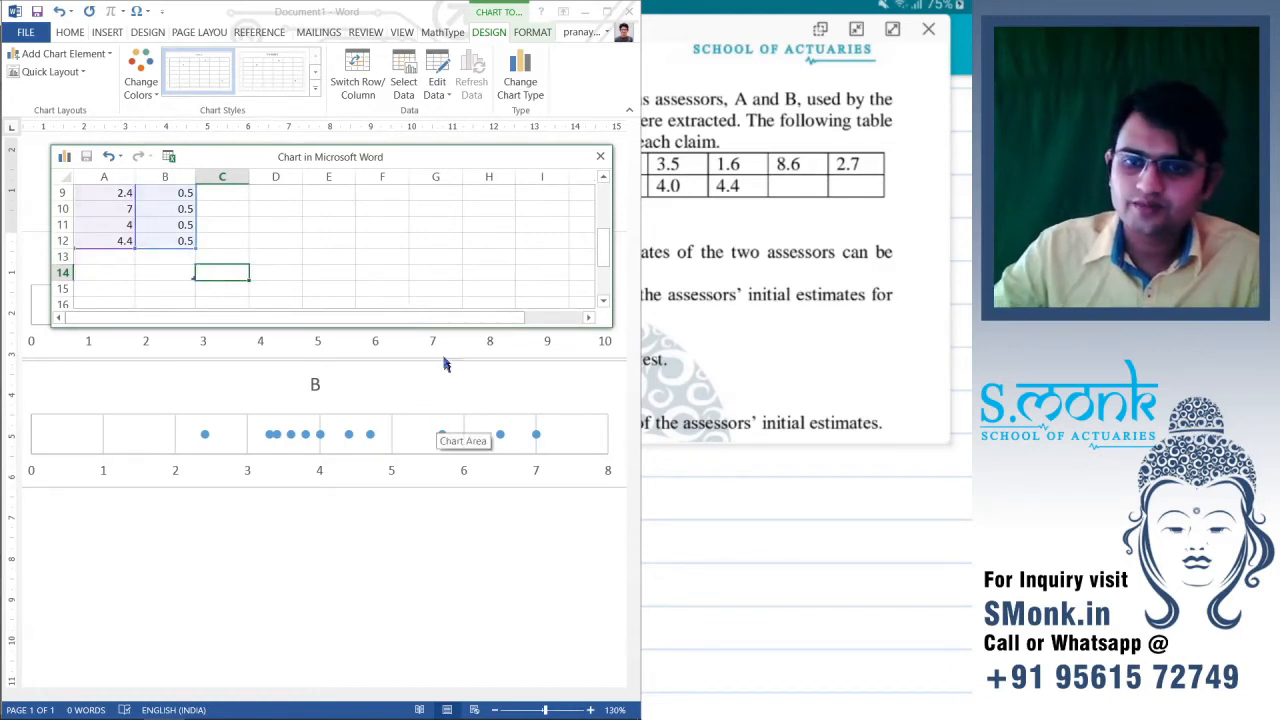
click(601, 158)
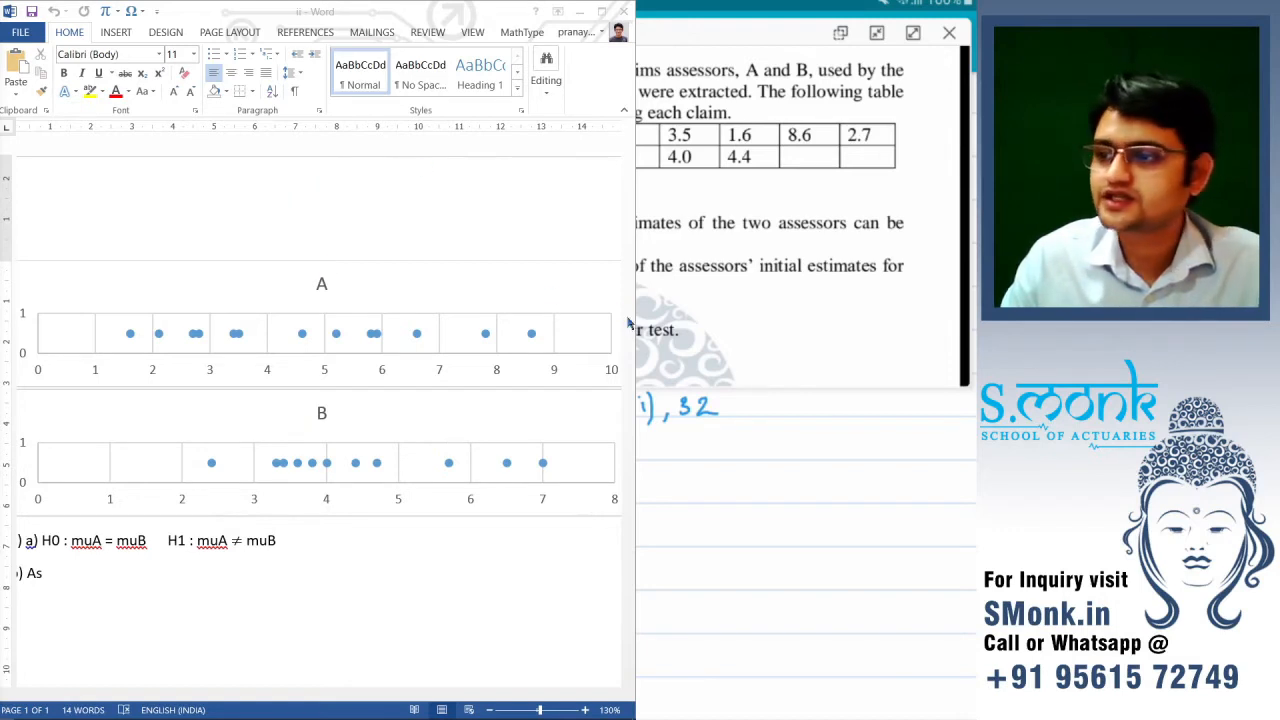
- Check the full question, then continue answer b after "As" with "the data seems to be spread equally for both A and B,"
click(734, 545)
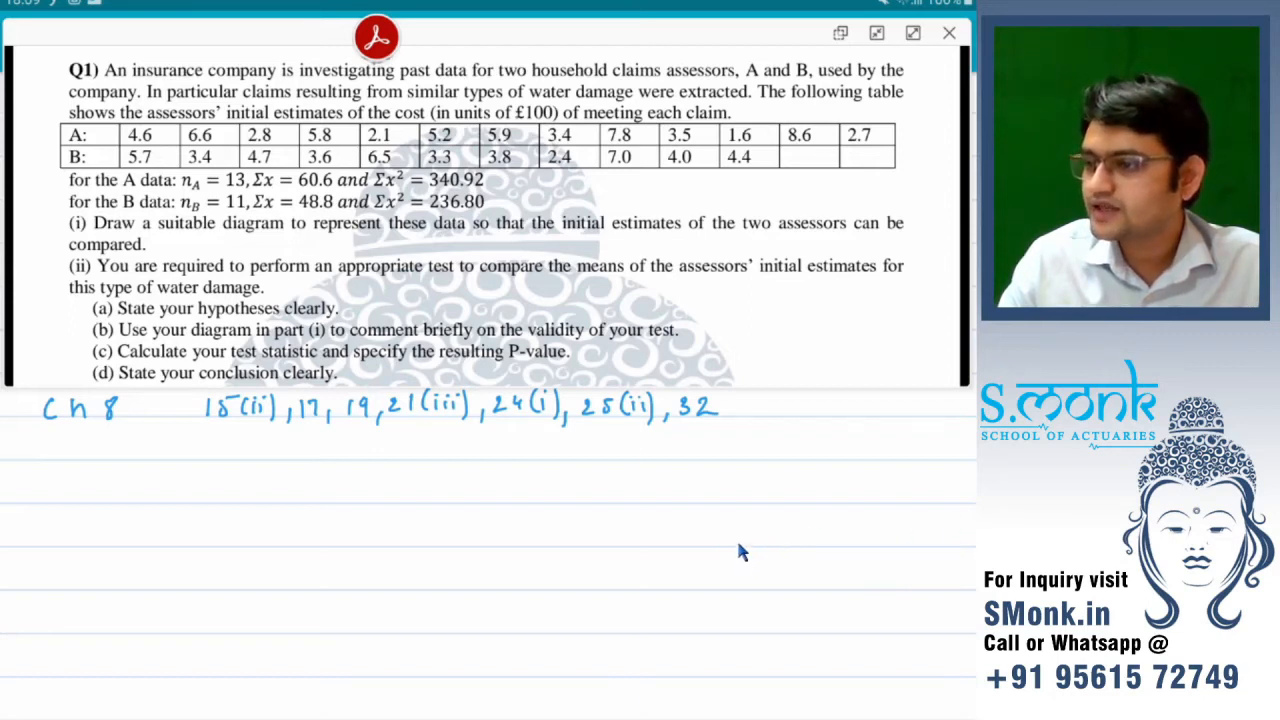
key(alt+Tab)
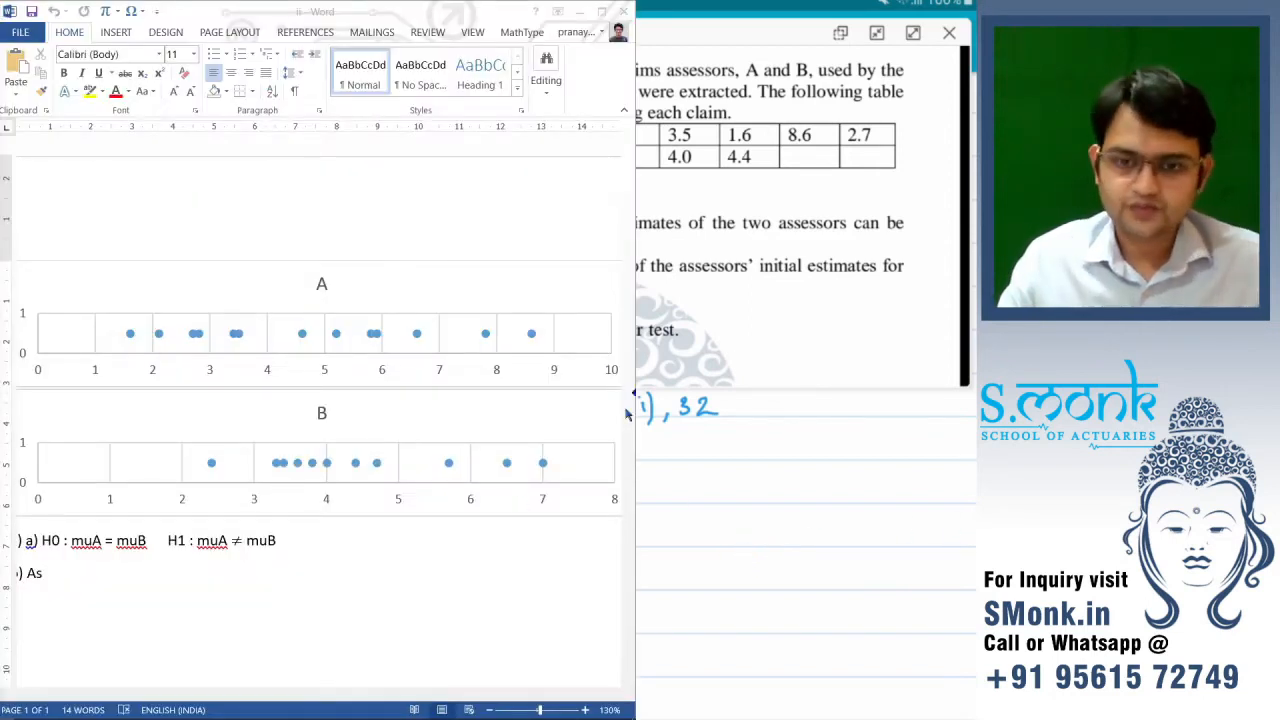
click(52, 573)
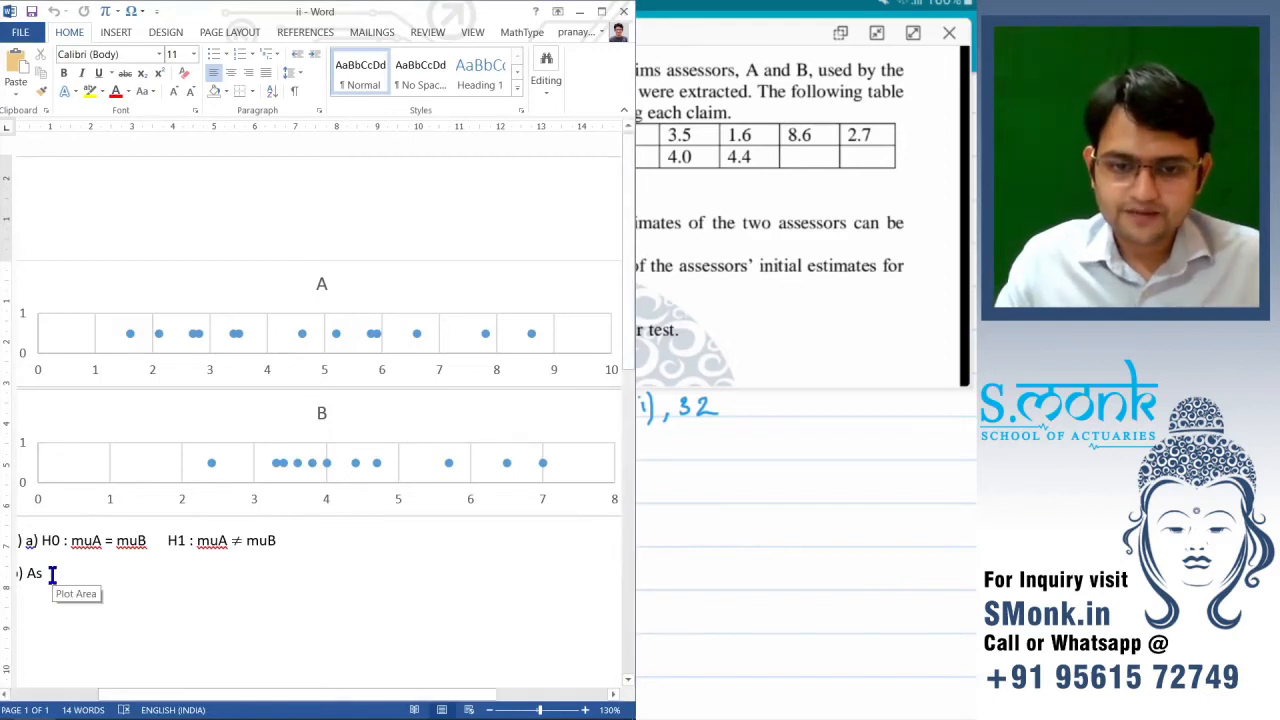
text(the da)
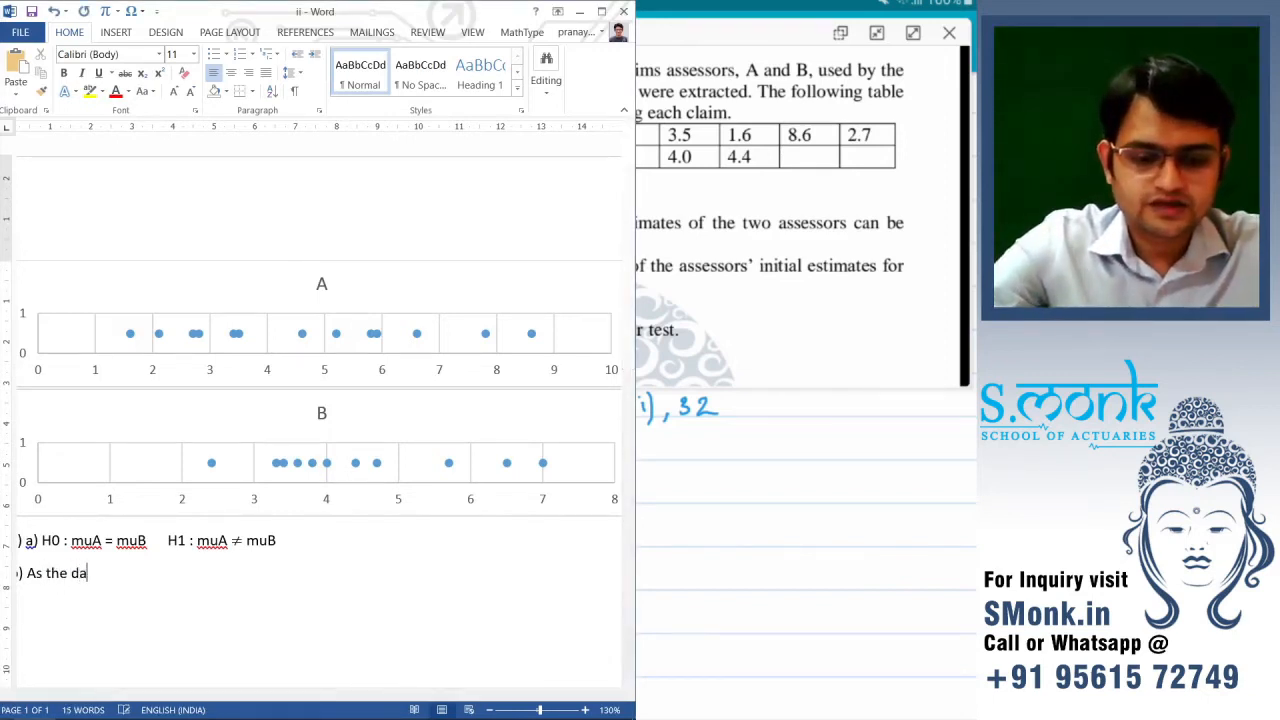
text(d)
key(BackSpace)
text(ta )
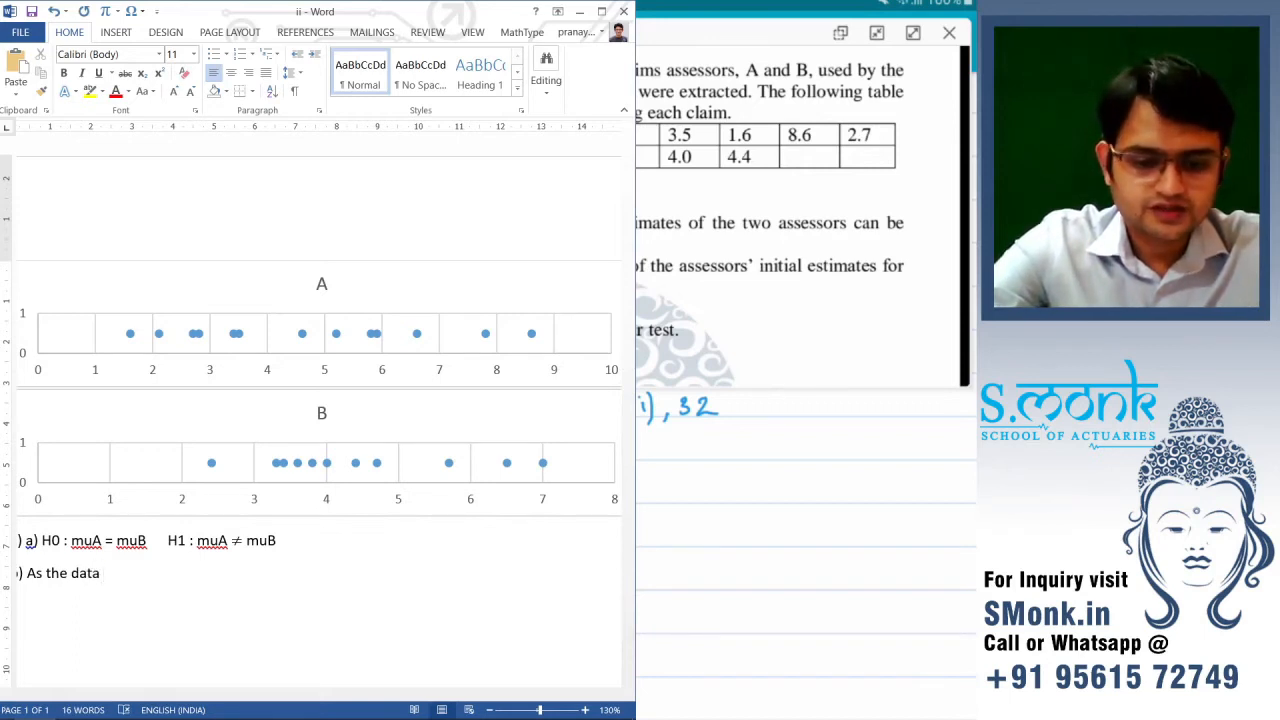
text(seemst)
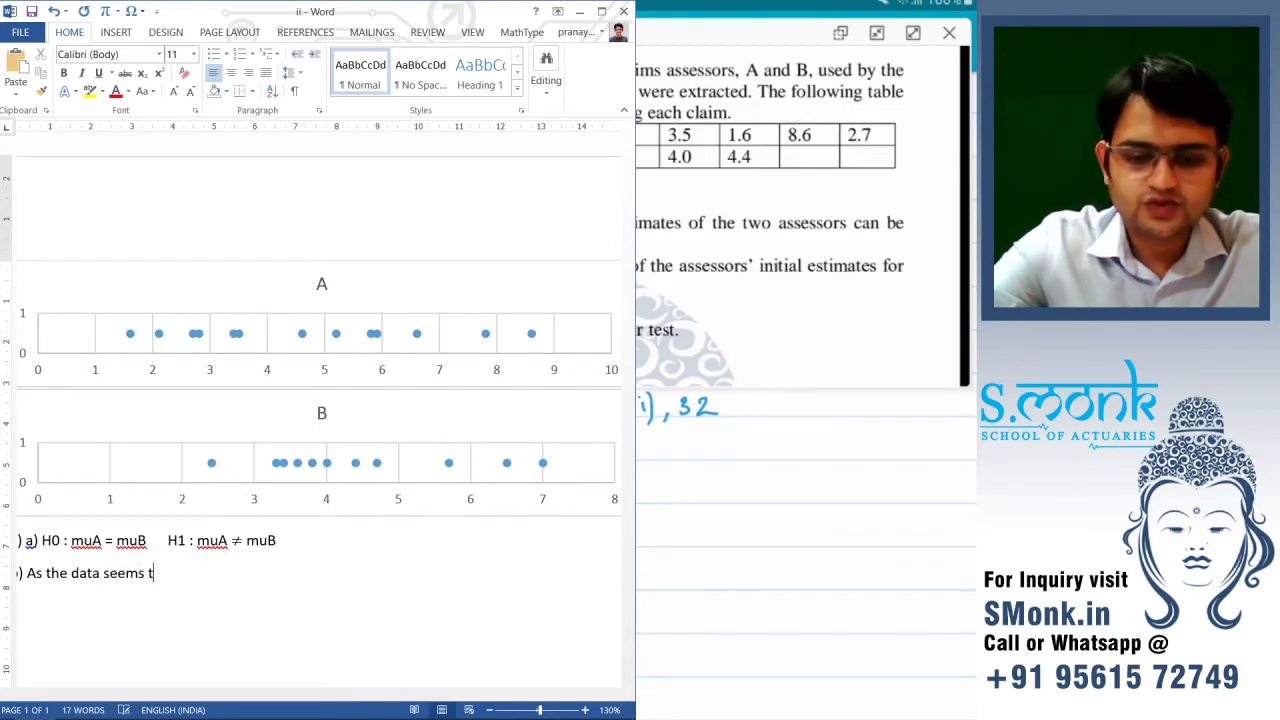
text(o be spe)
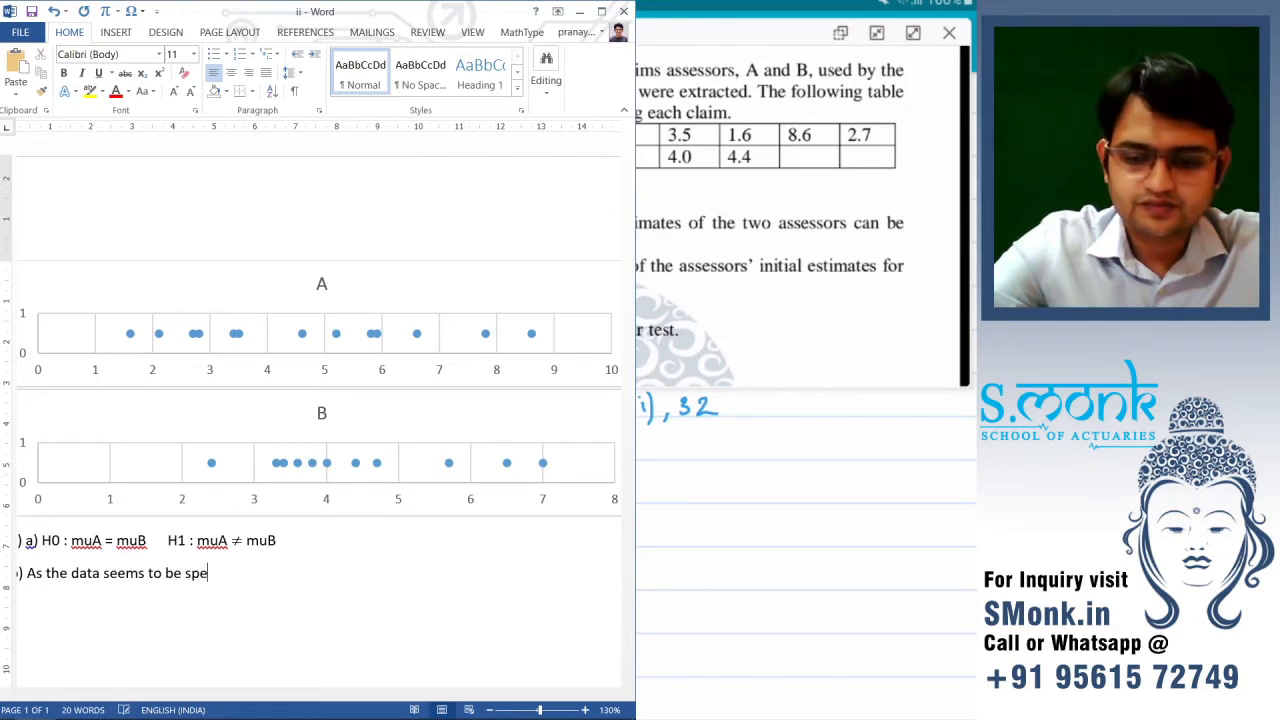
key(BackSpace)
text(rea)
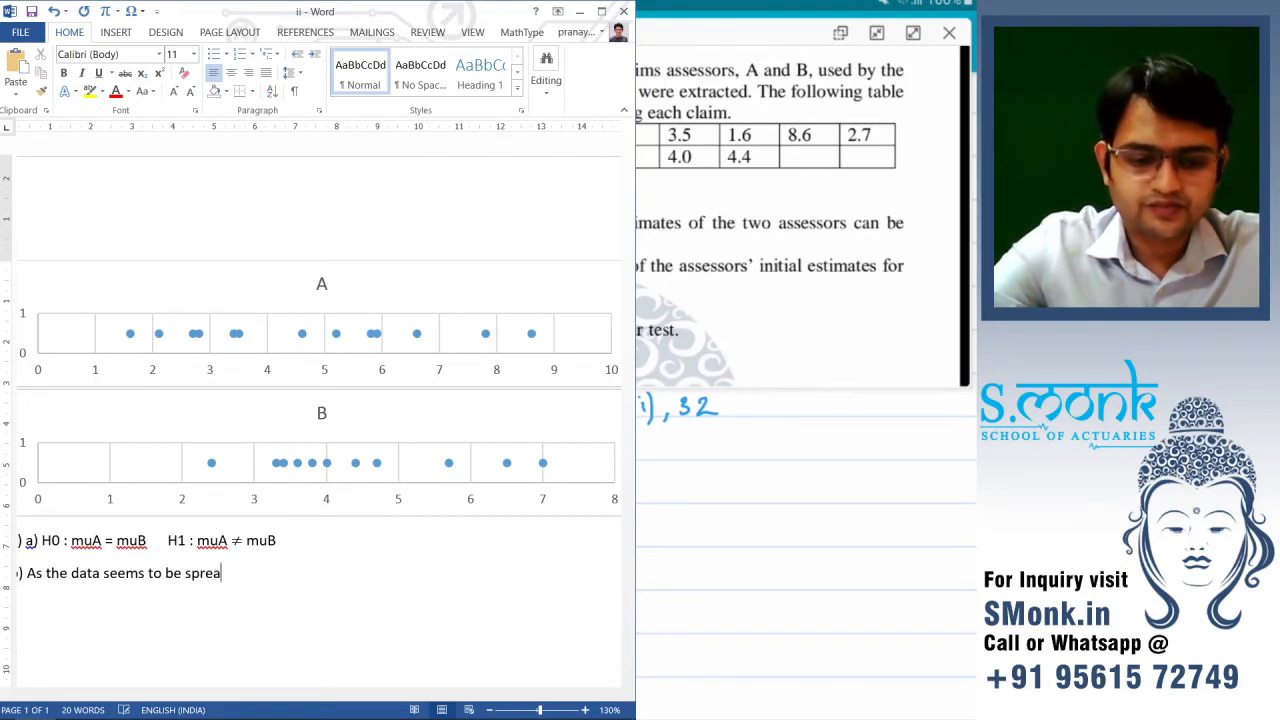
text(d eq)
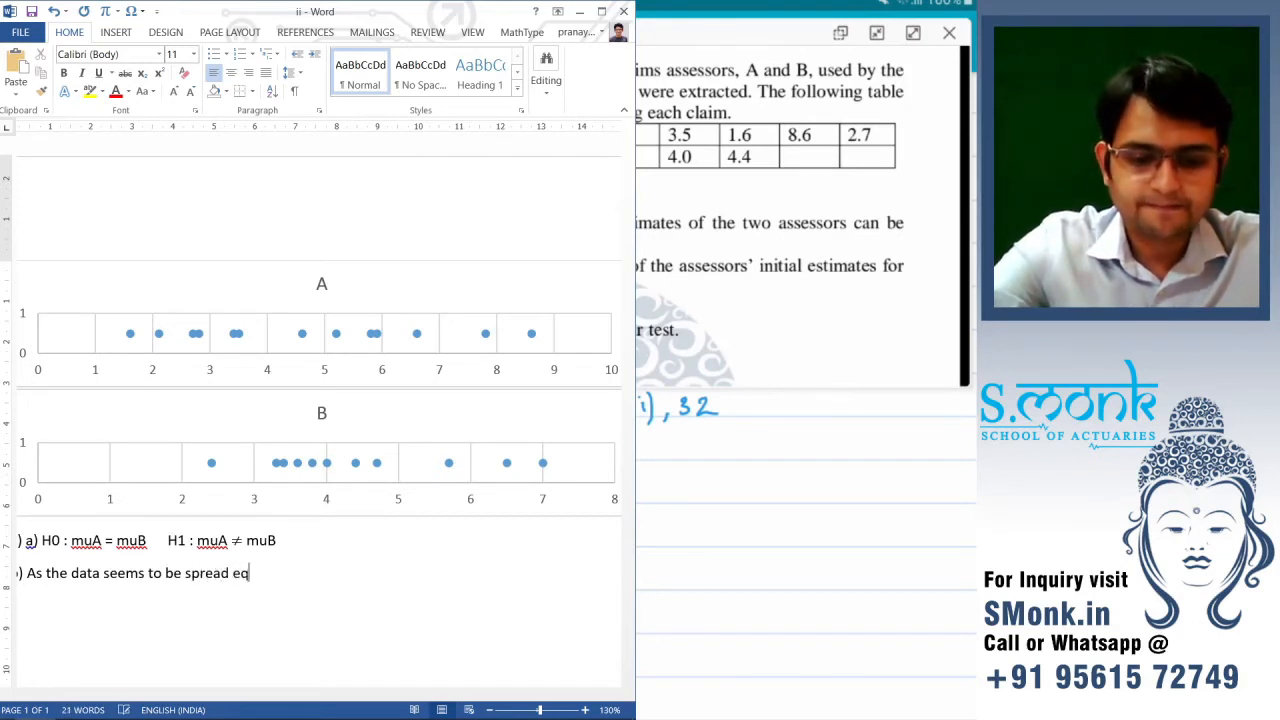
text(ually )
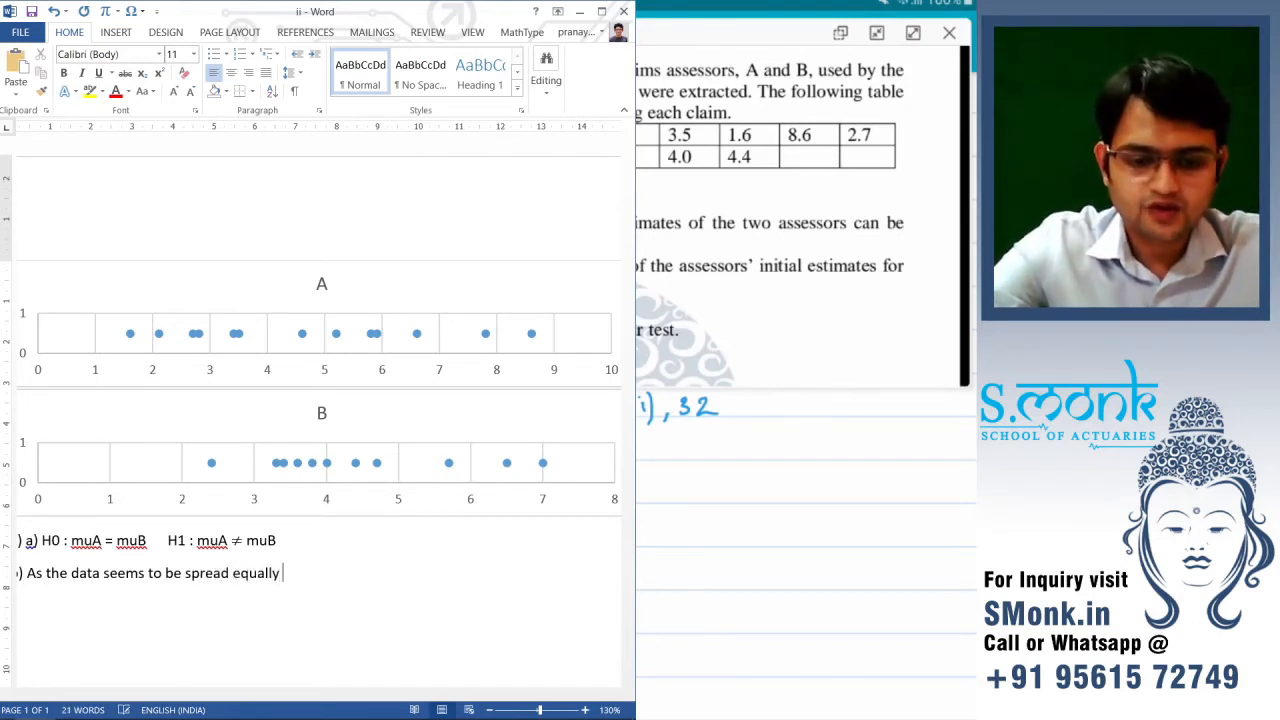
text(for b)
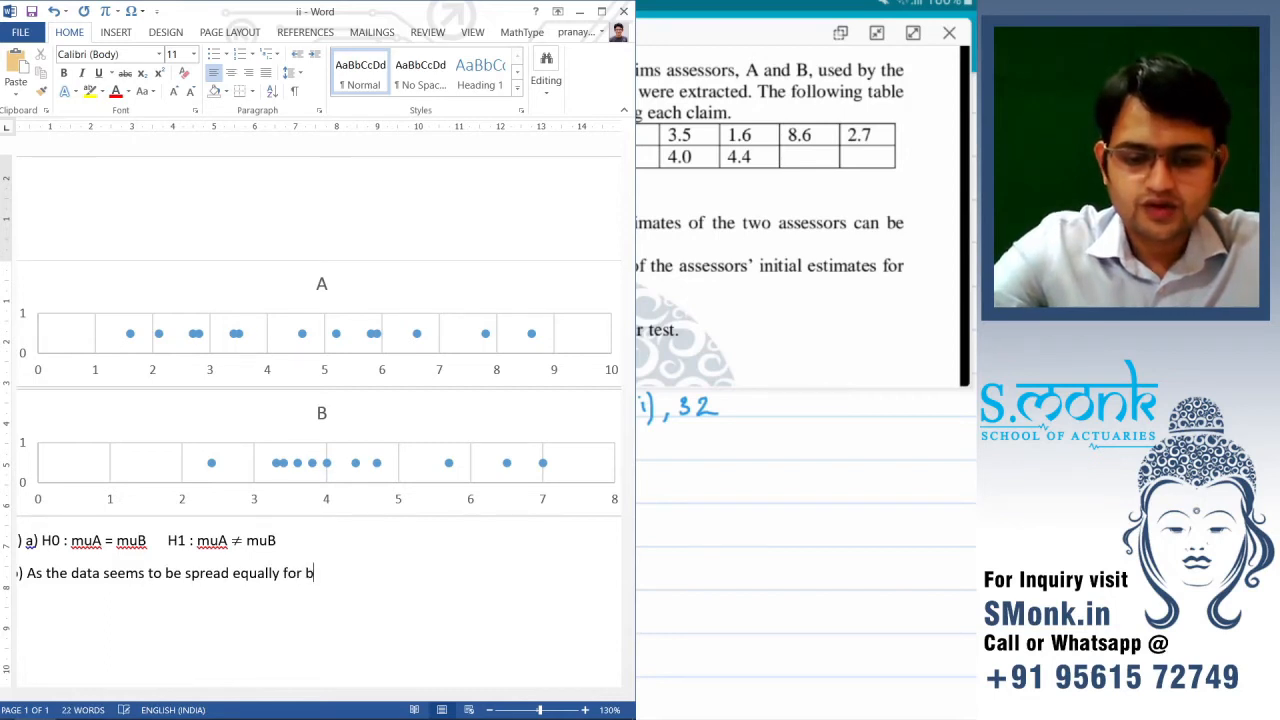
text(oth A )
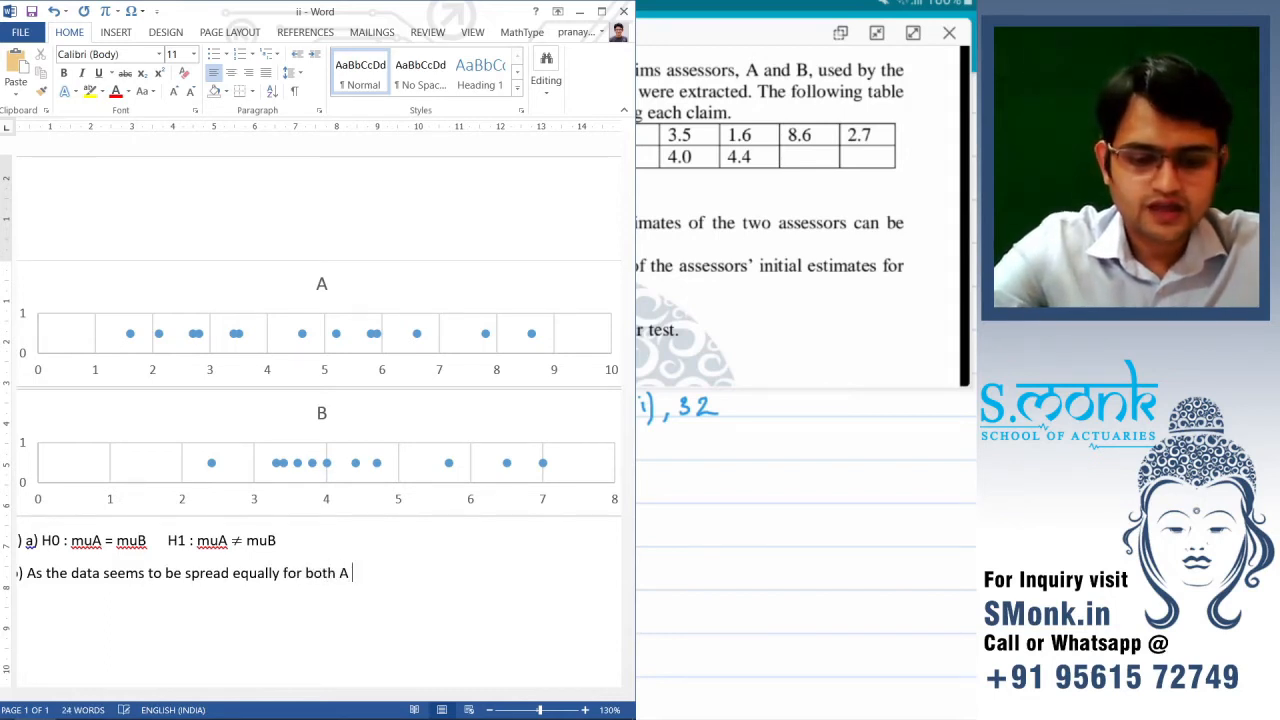
text(and B)
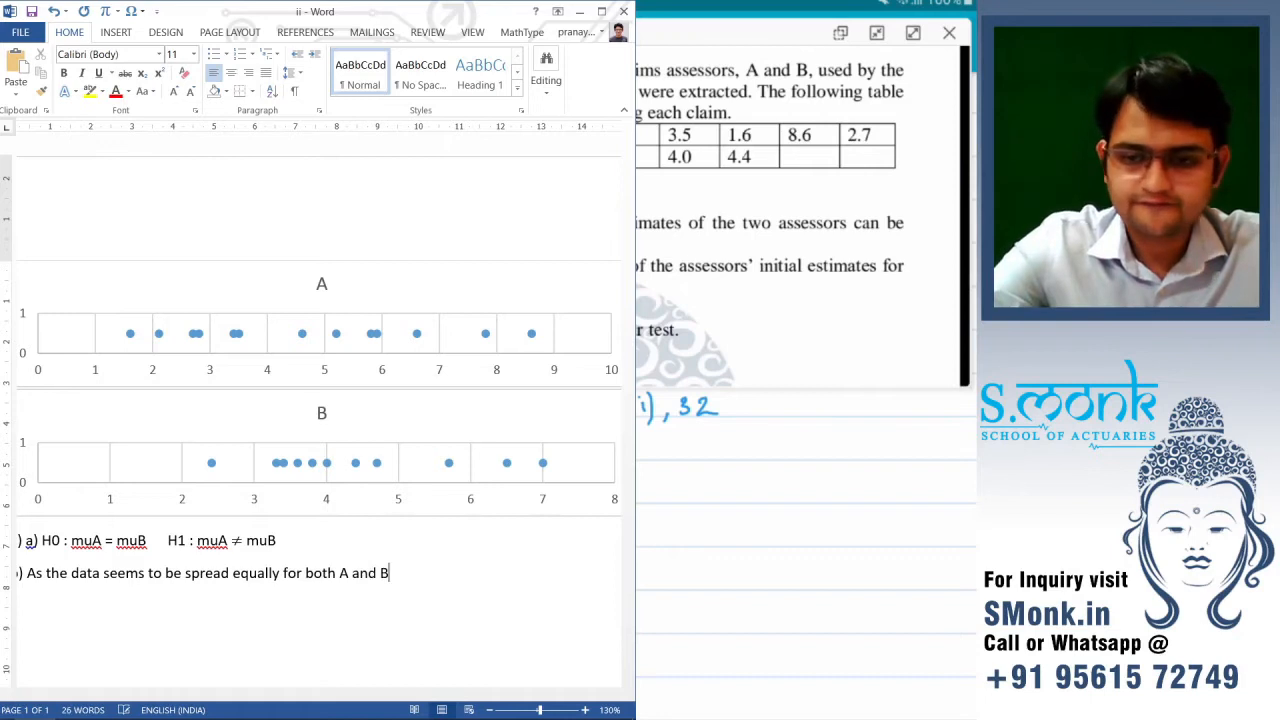
text(,)
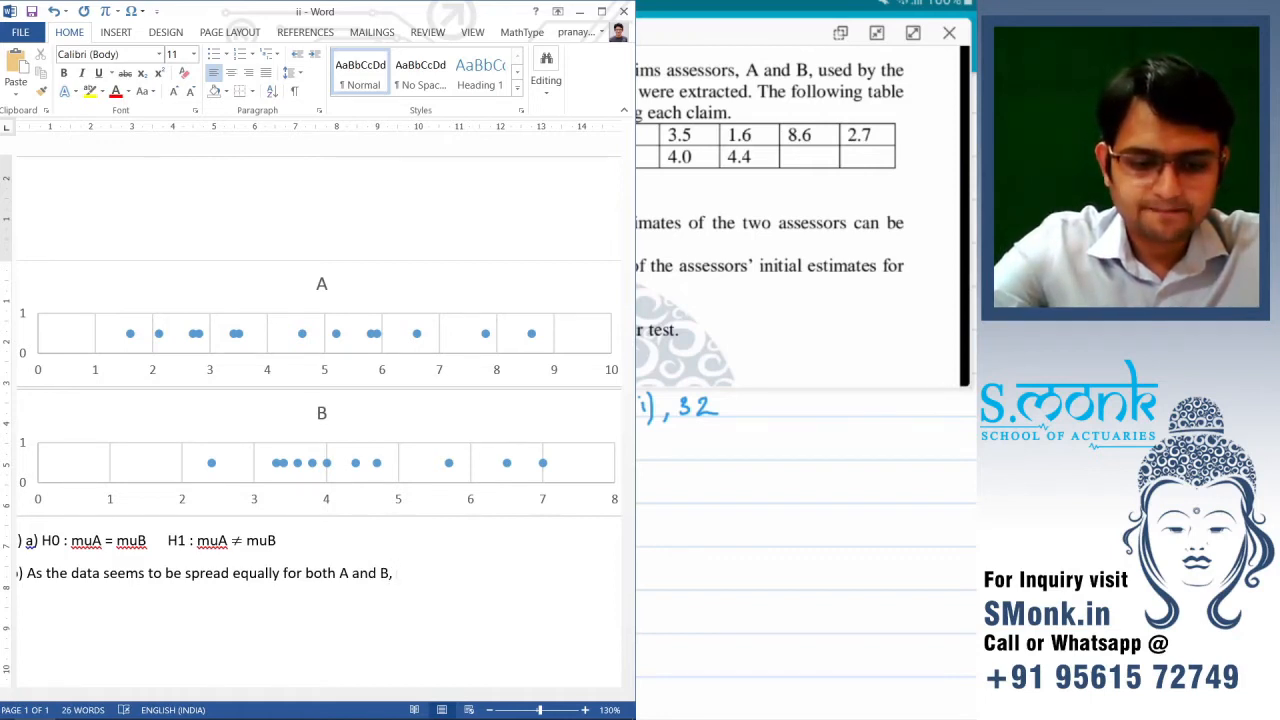
- Complete the first sentence of answer b with "the assumption of Normal Distribution seems valid."
text( the assumption)
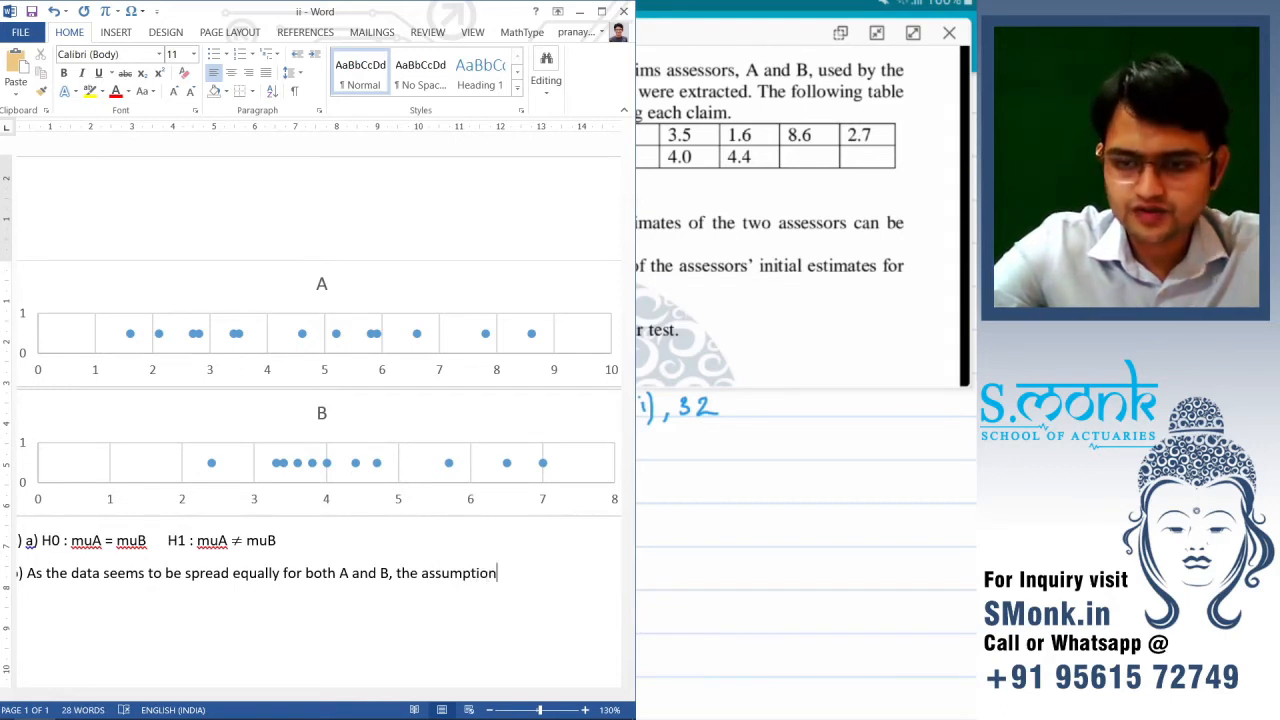
text( of )
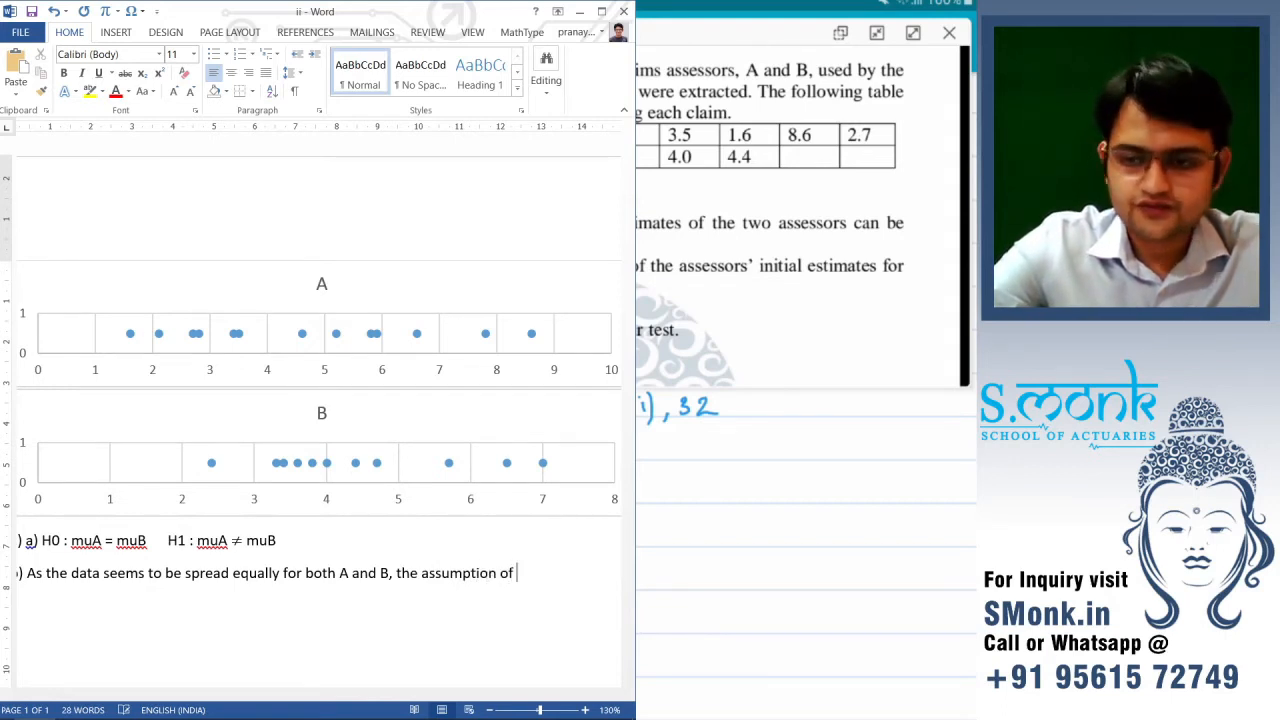
text(No)
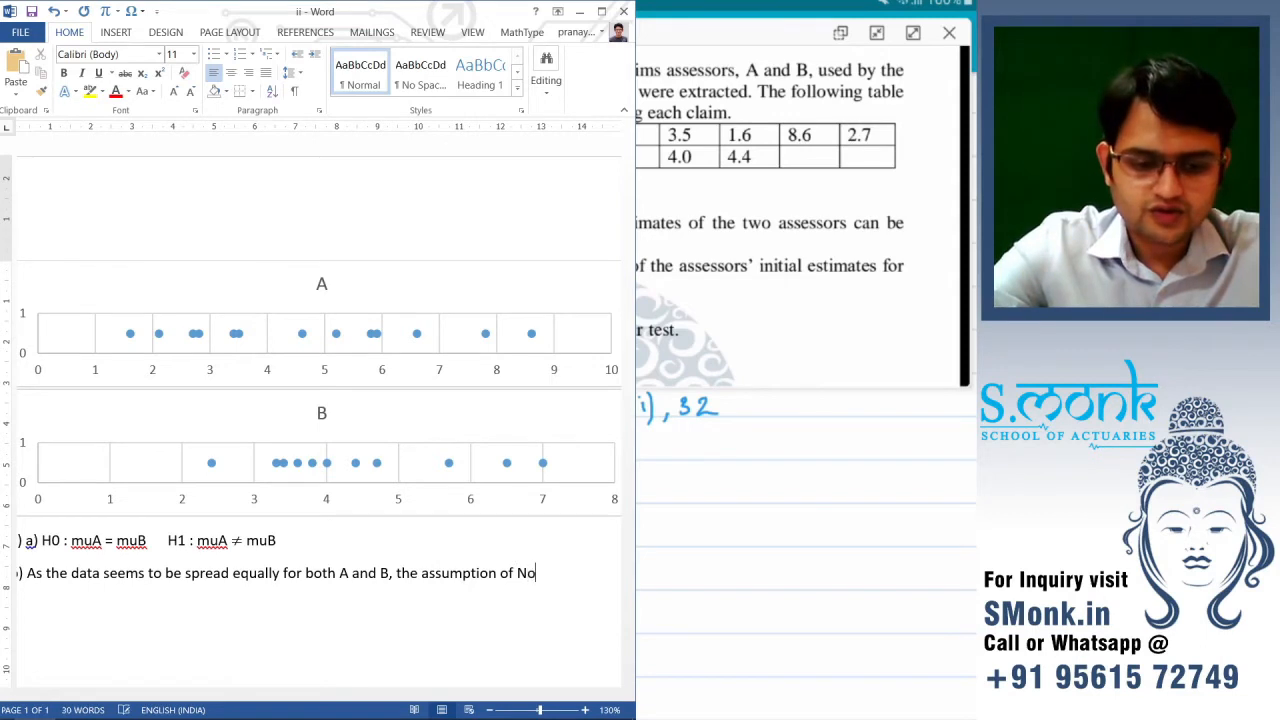
text(rmal Di)
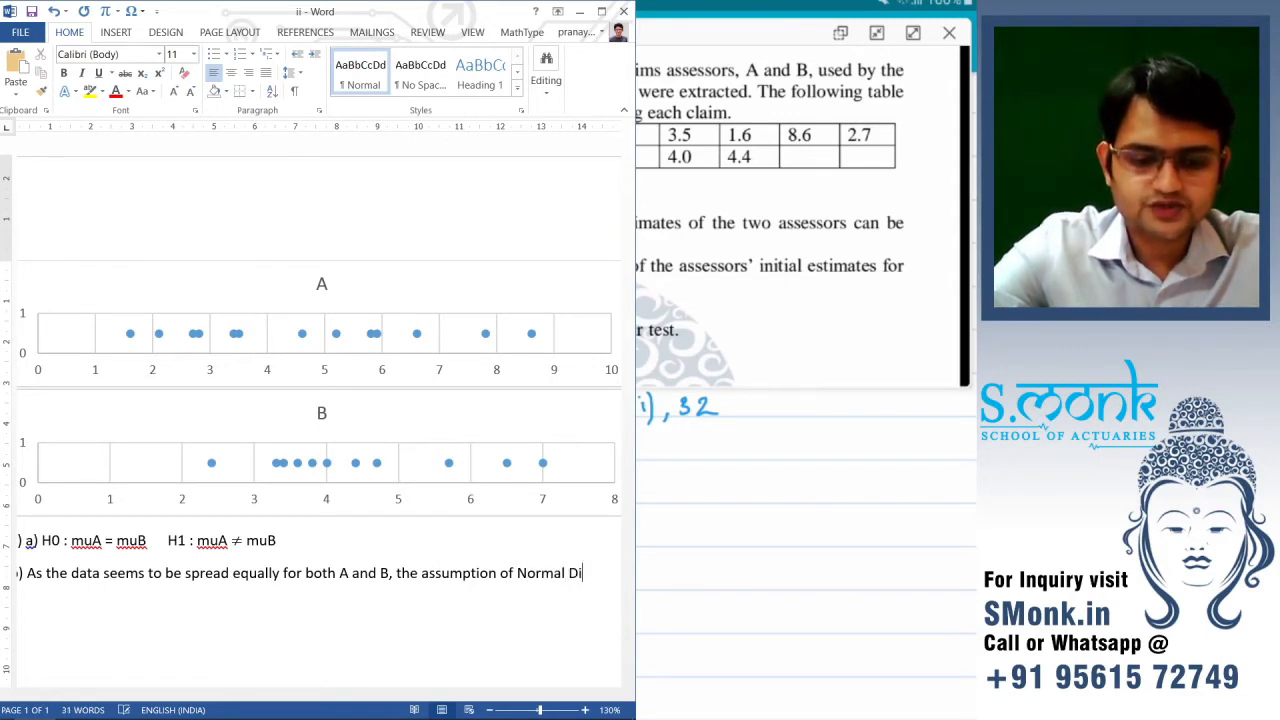
text(stri)
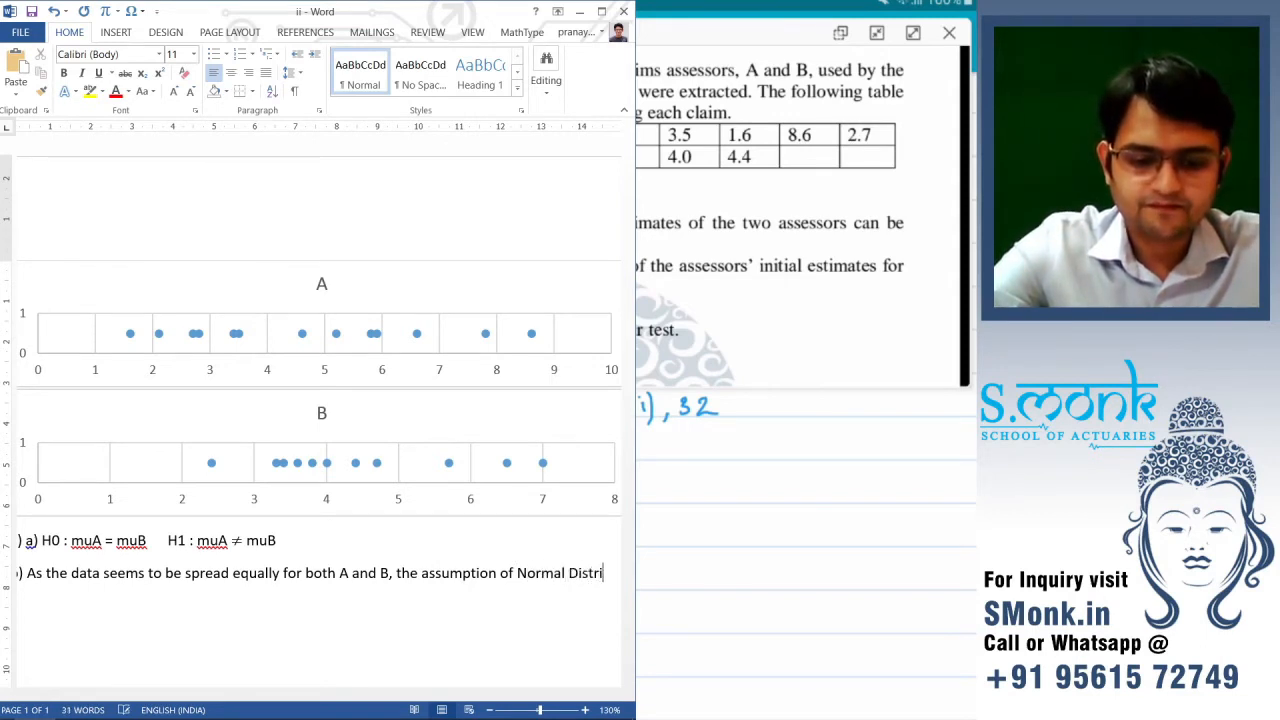
text(butio)
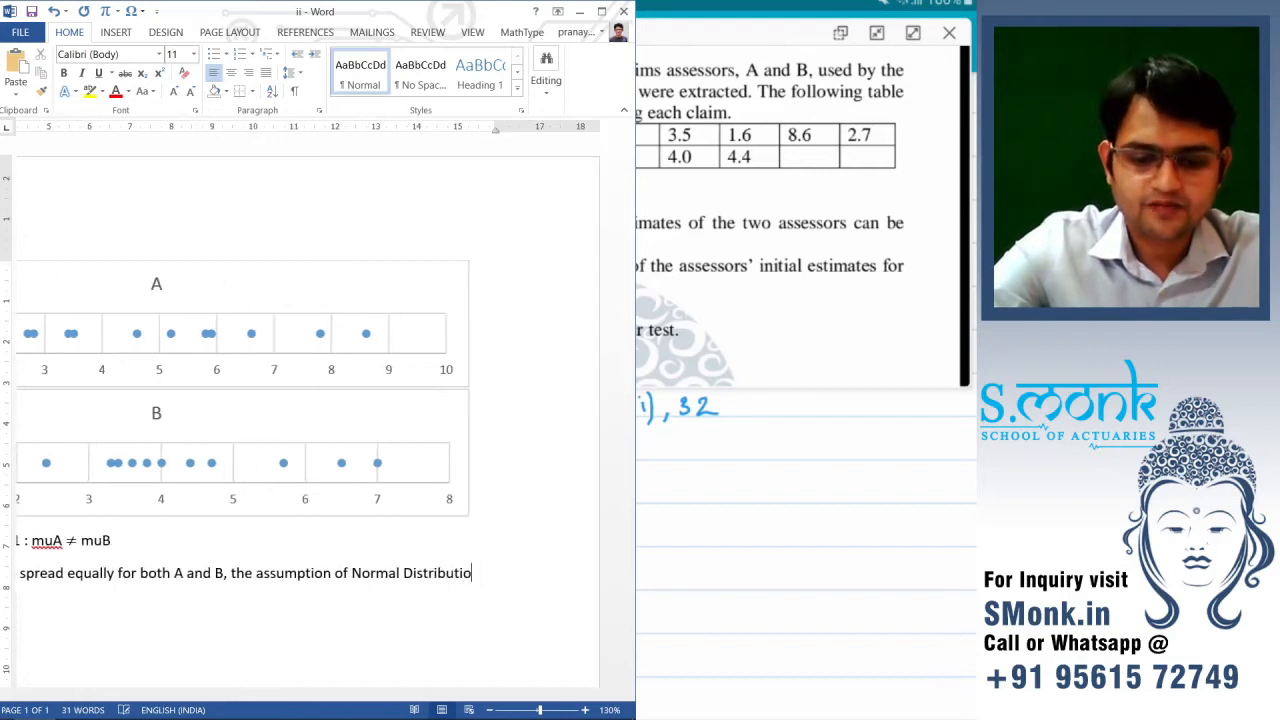
text(n seems to be )
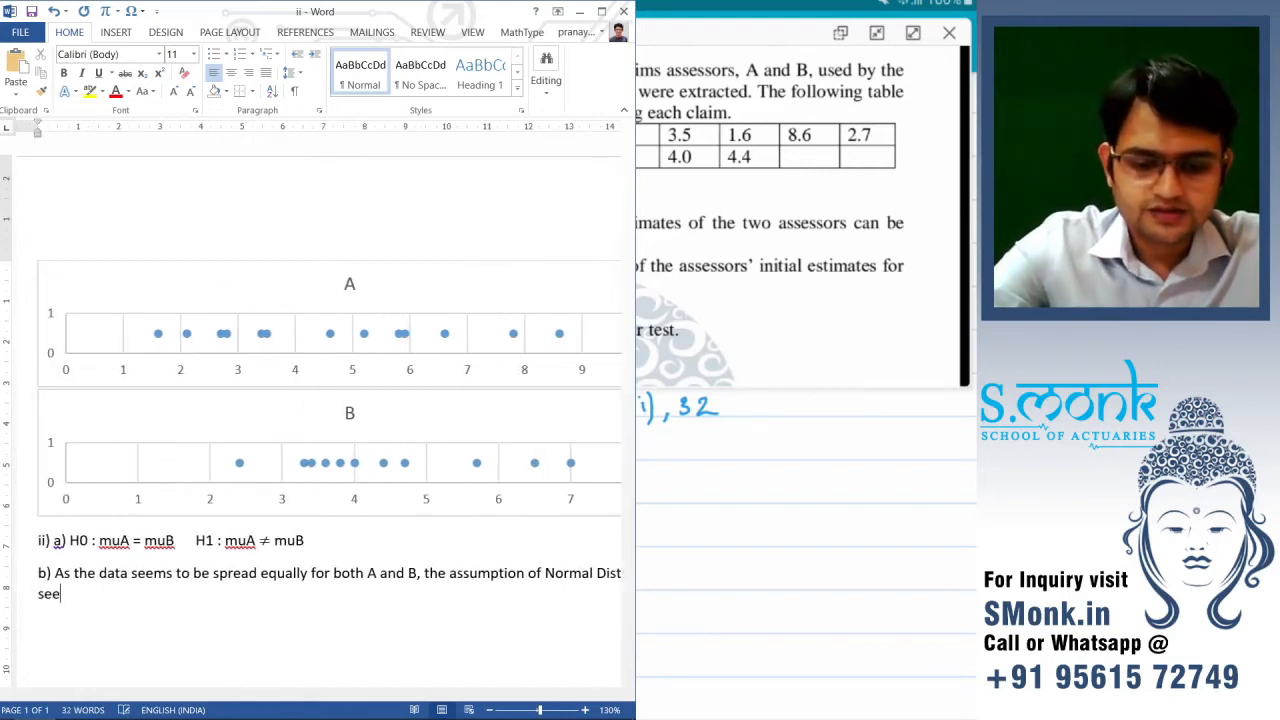
text(s valid)
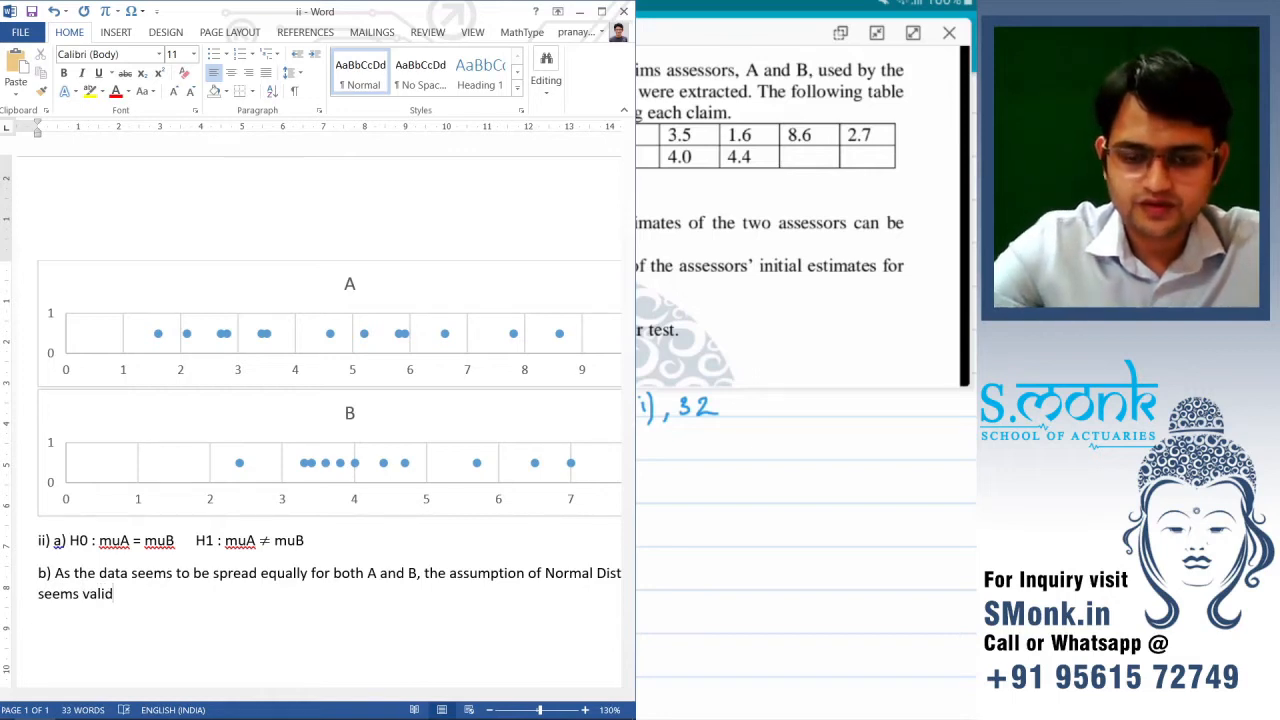
text(.)
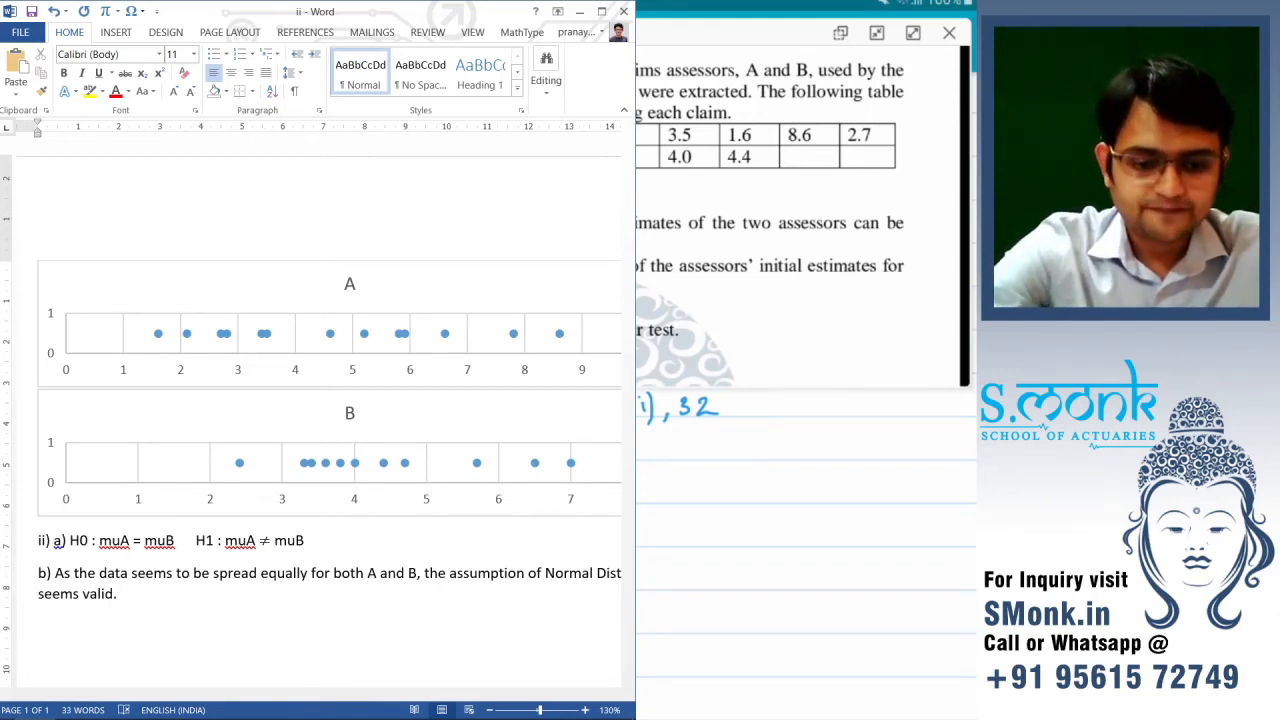
- Start a new paragraph under answer b with "the variance of A seems larger than variance of B"
text(the varian)
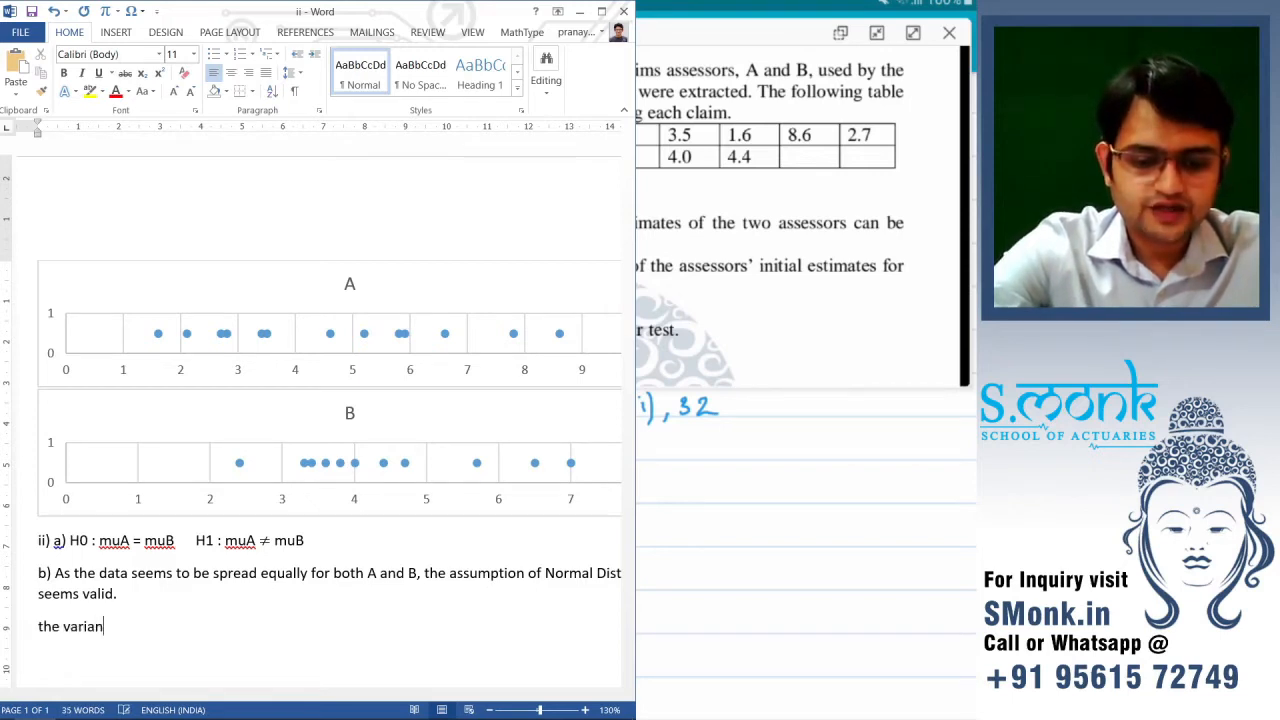
text(ce of A see)
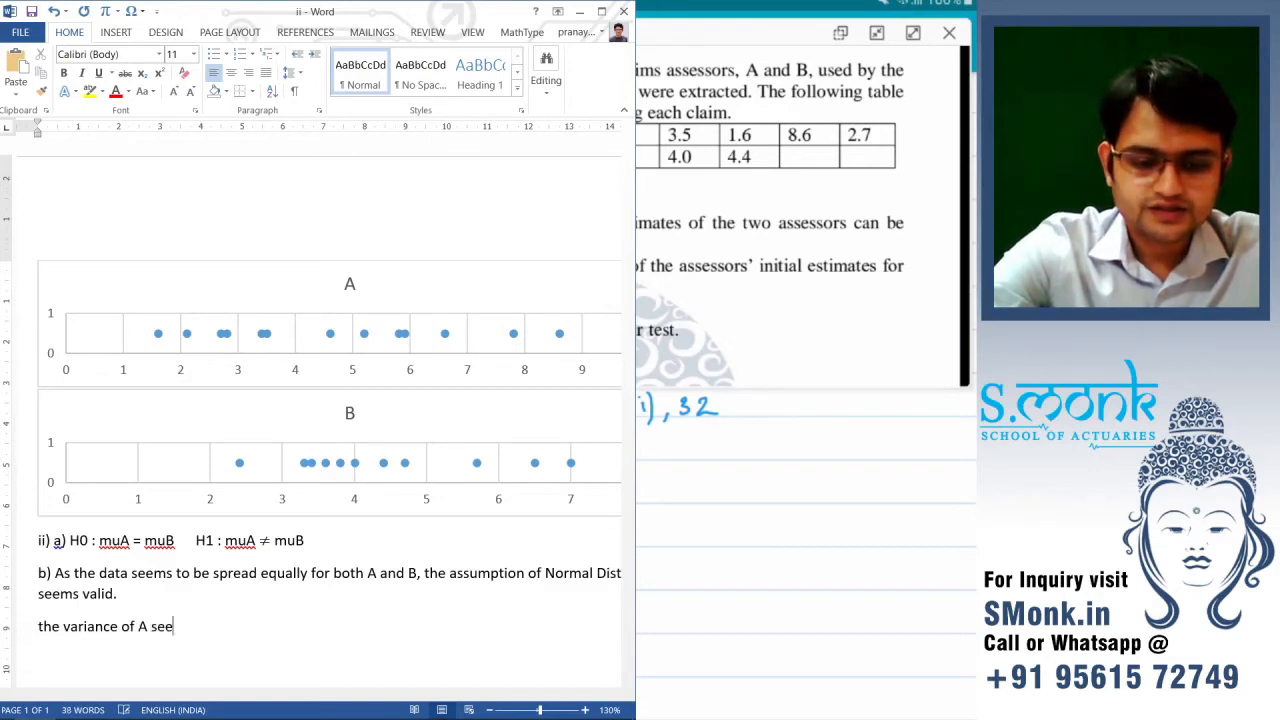
text(ms la)
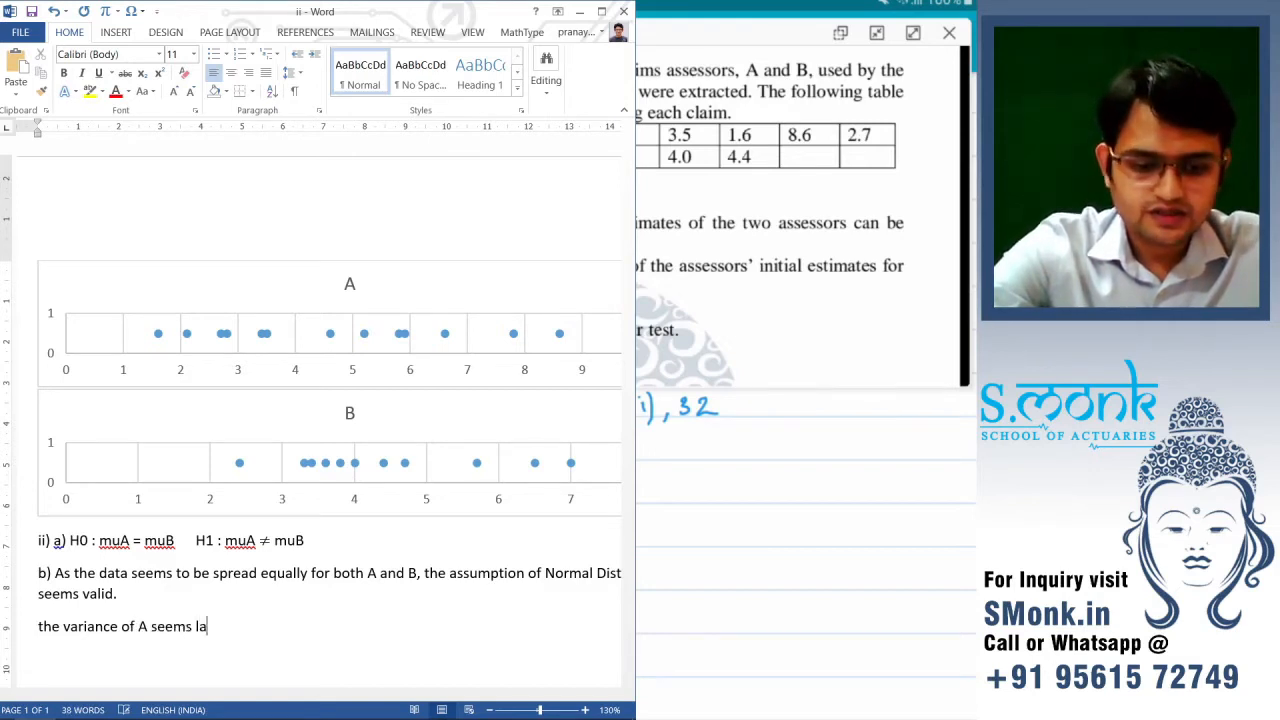
text(rger tha)
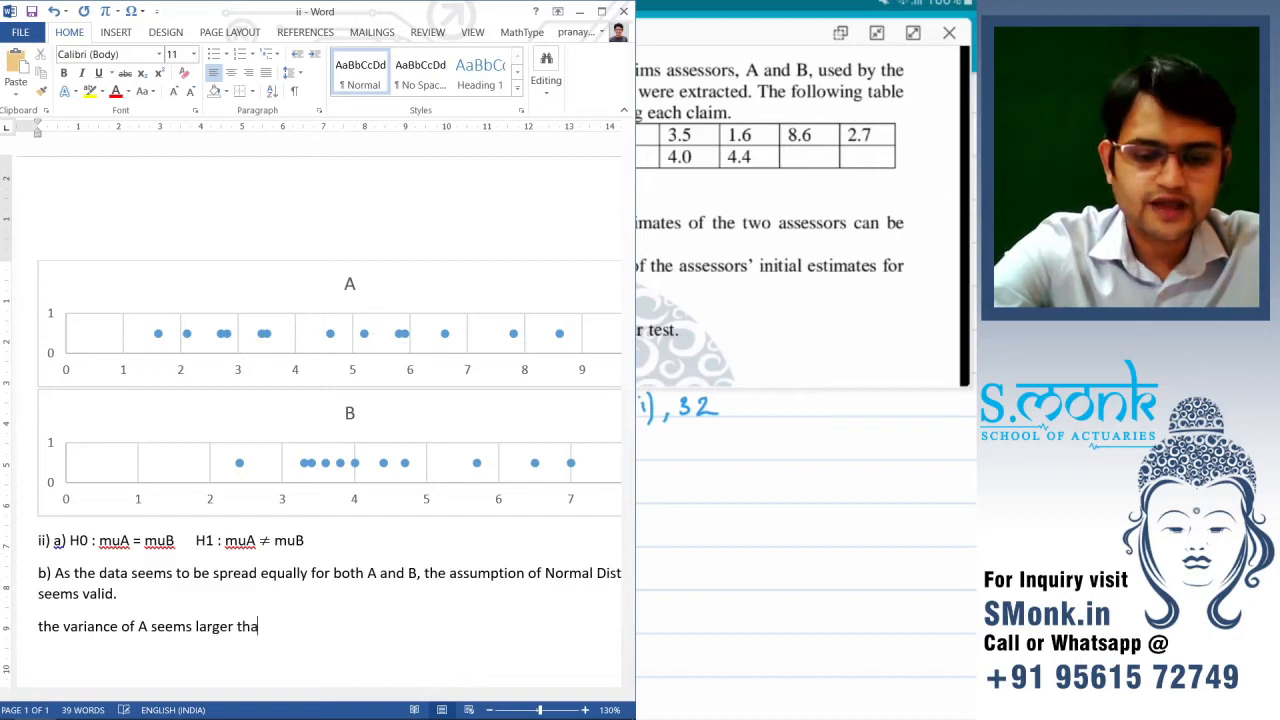
text(b va)
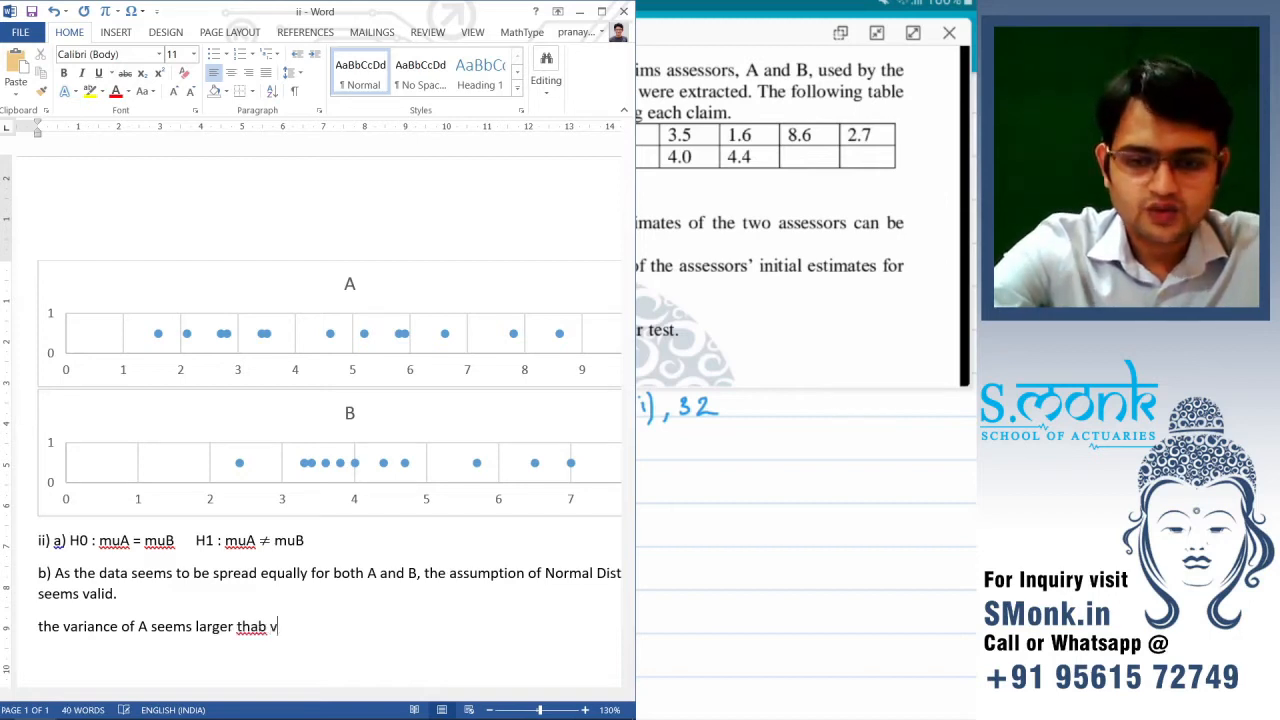
key(BackSpace)
key(BackSpace)
key(BackSpace)
key(BackSpace)
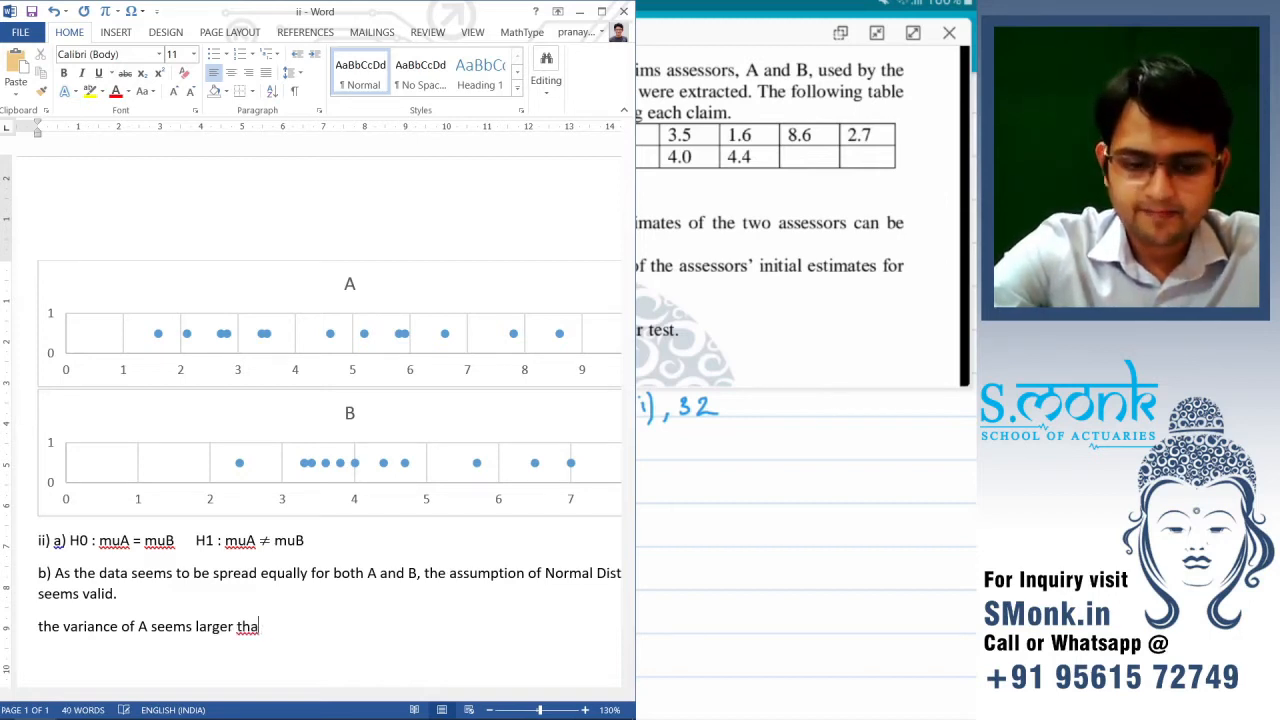
text(n variance o)
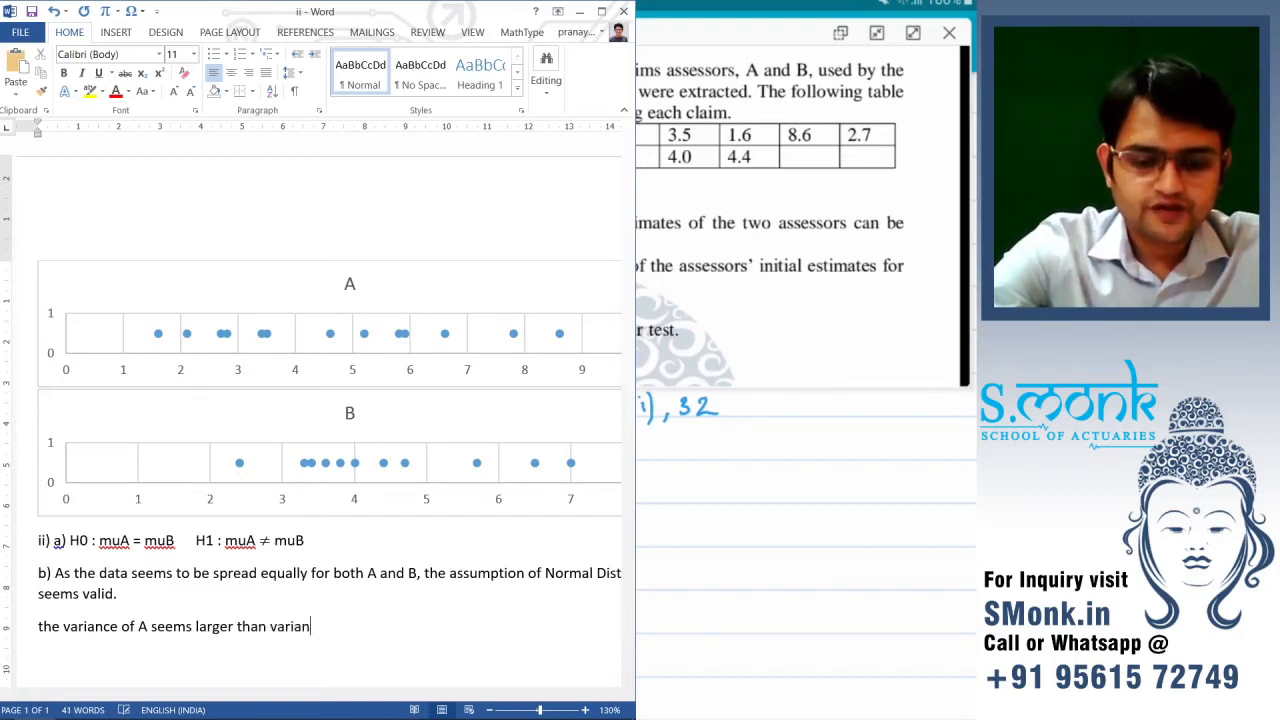
text(f B)
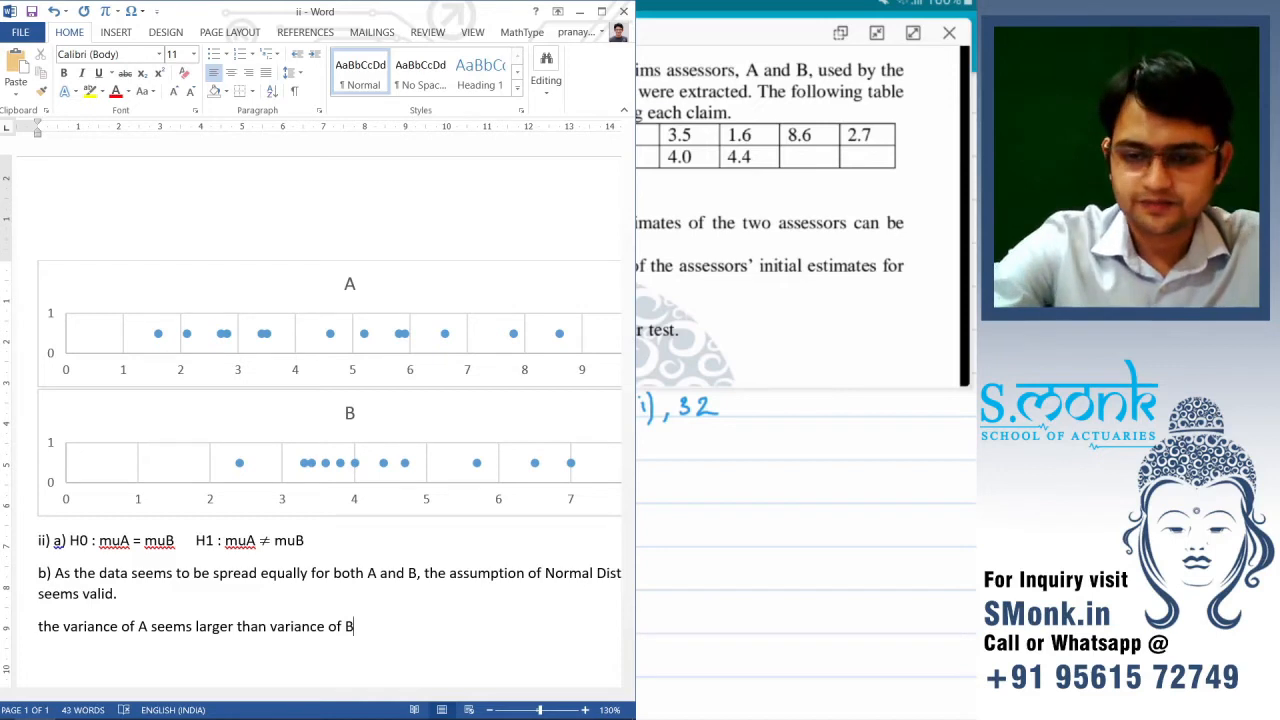
- Continue the variance sentence with ", but the sample is small so we can not say for certain"
text(, bu)
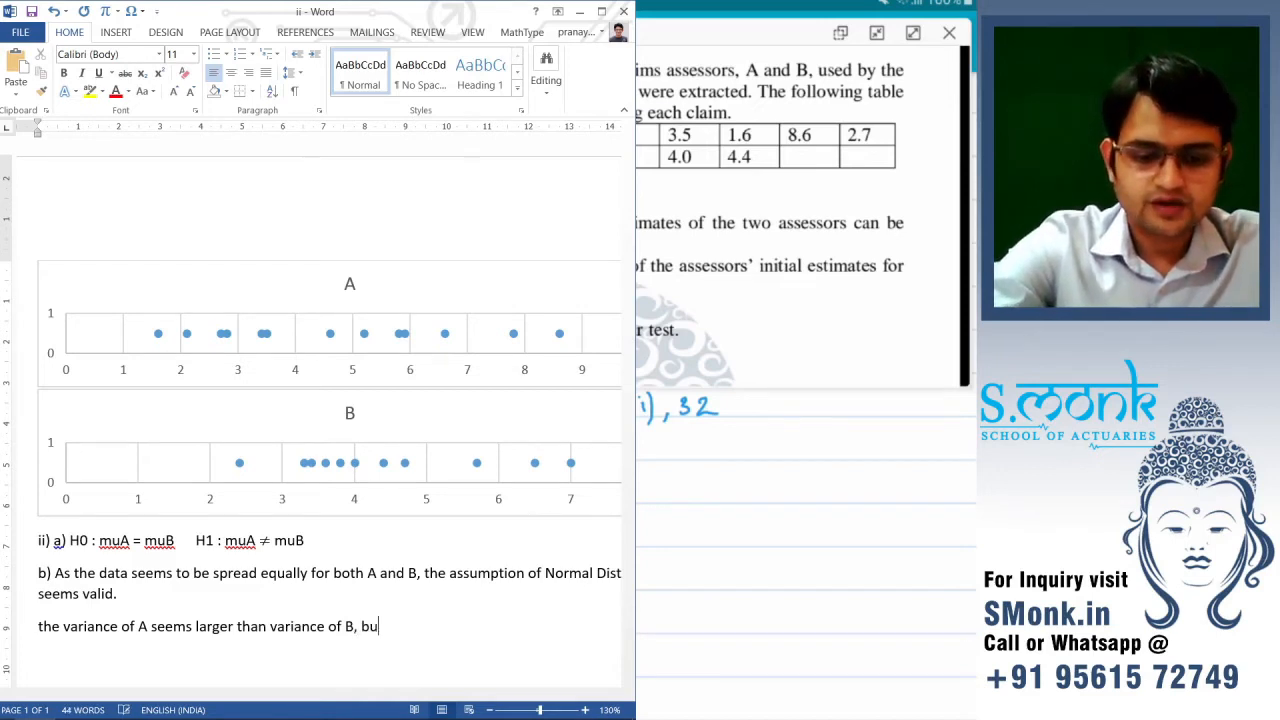
text(t the s)
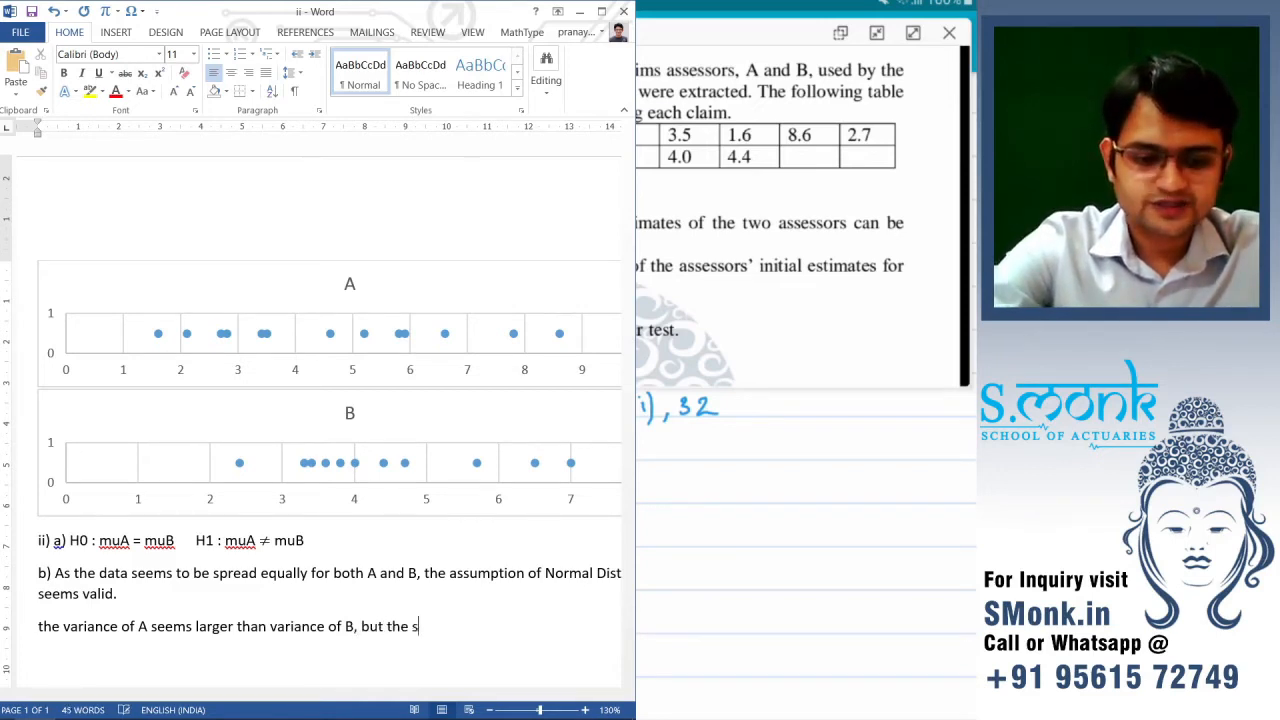
text(ample i)
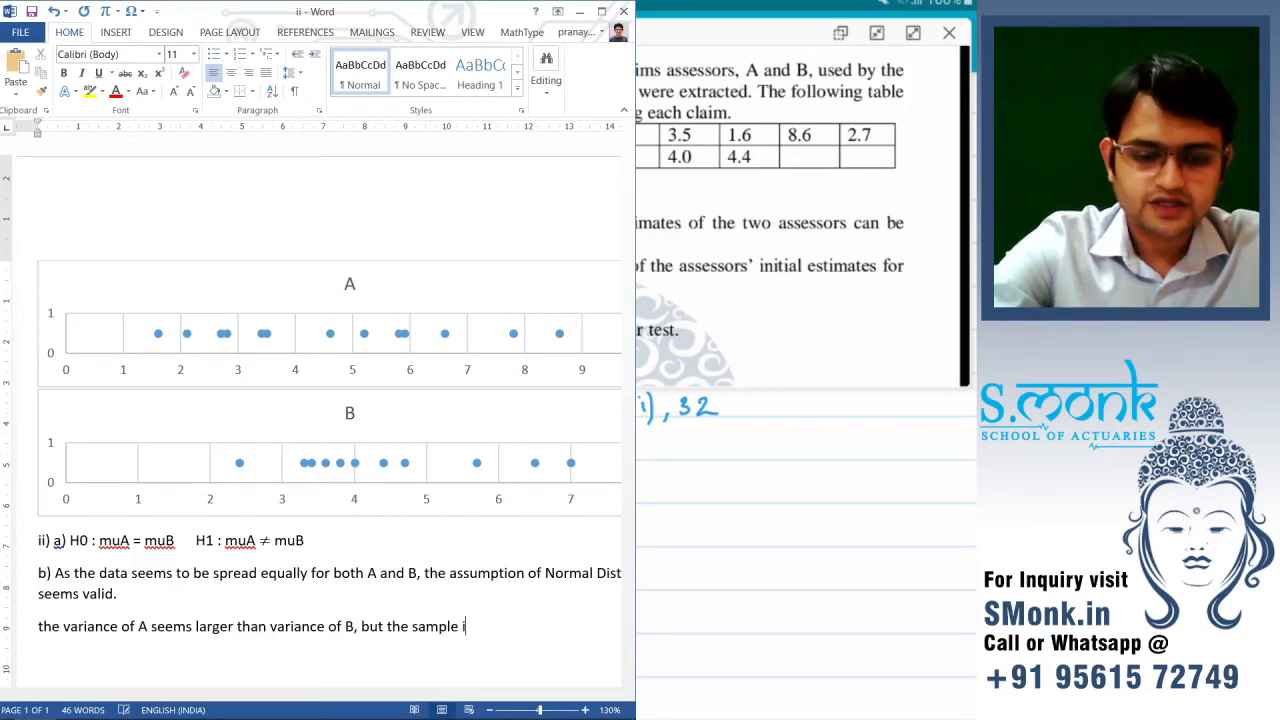
text(s small)
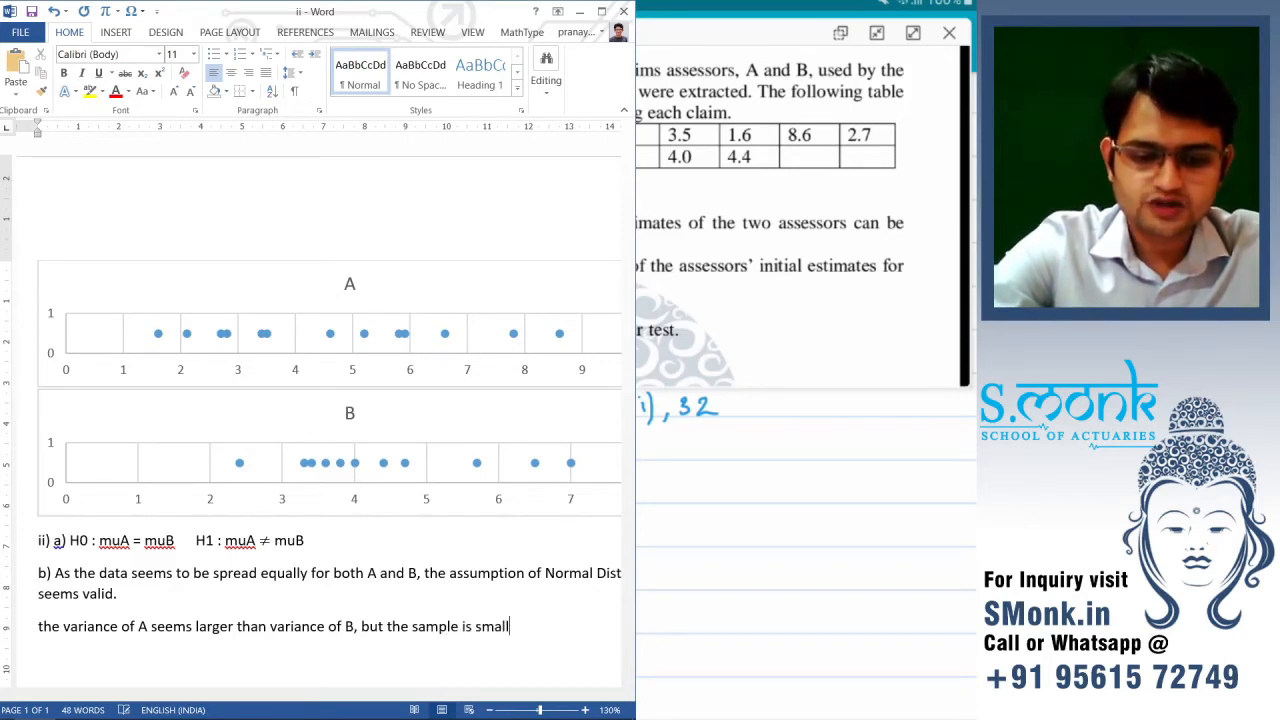
text( so)
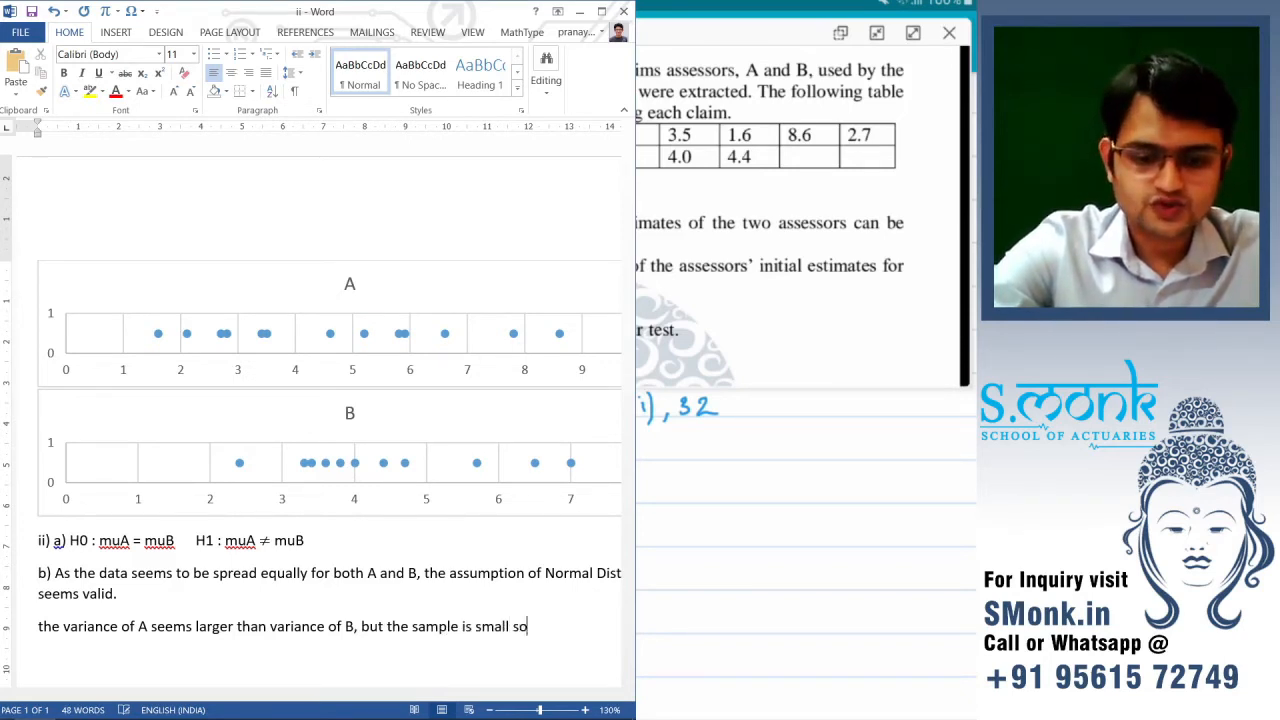
text( we ca)
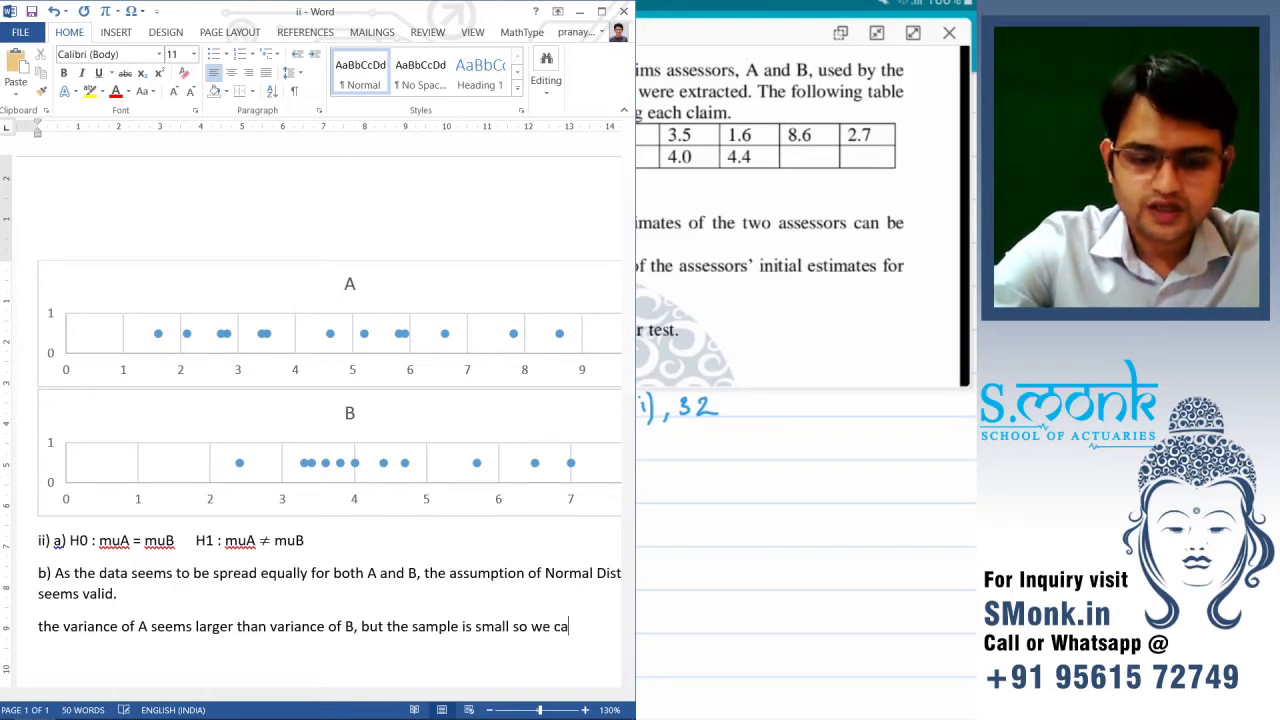
text(n not sa)
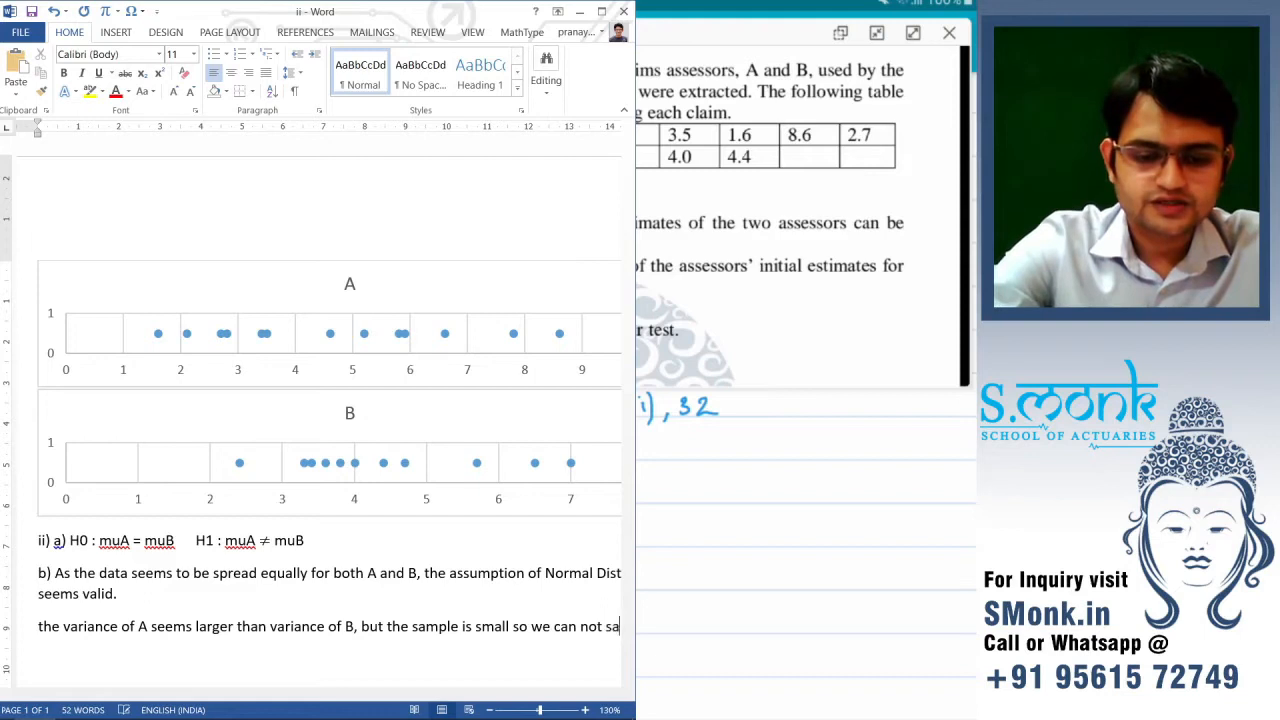
text(y for )
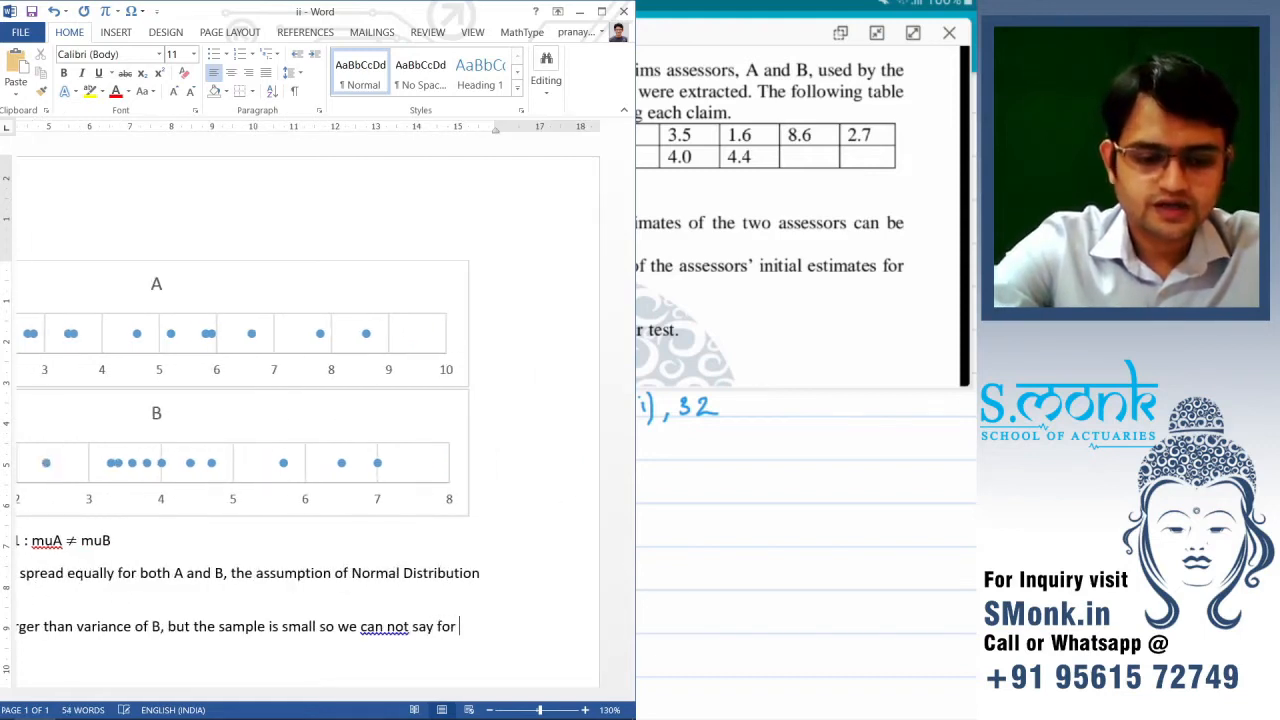
text(certain)
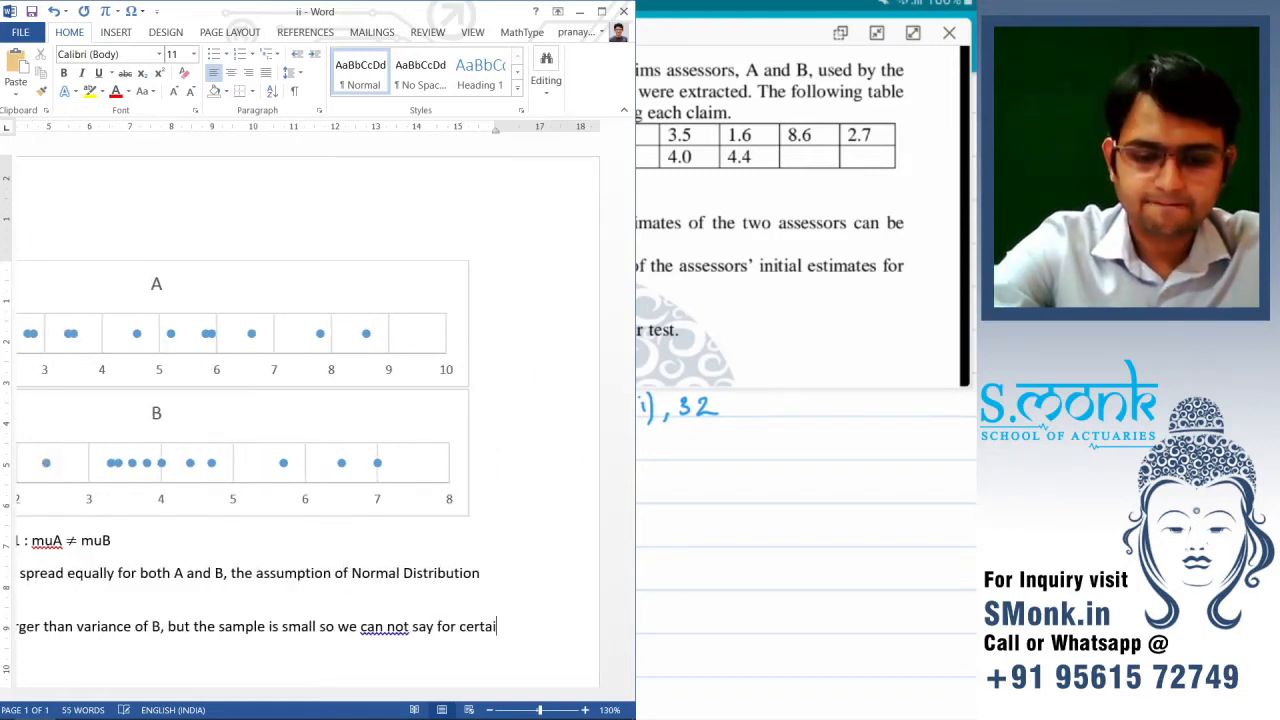
key(BackSpace)
- Finish the variance sentence with "and hence the assumption of equal variance is valid"
text(and he)
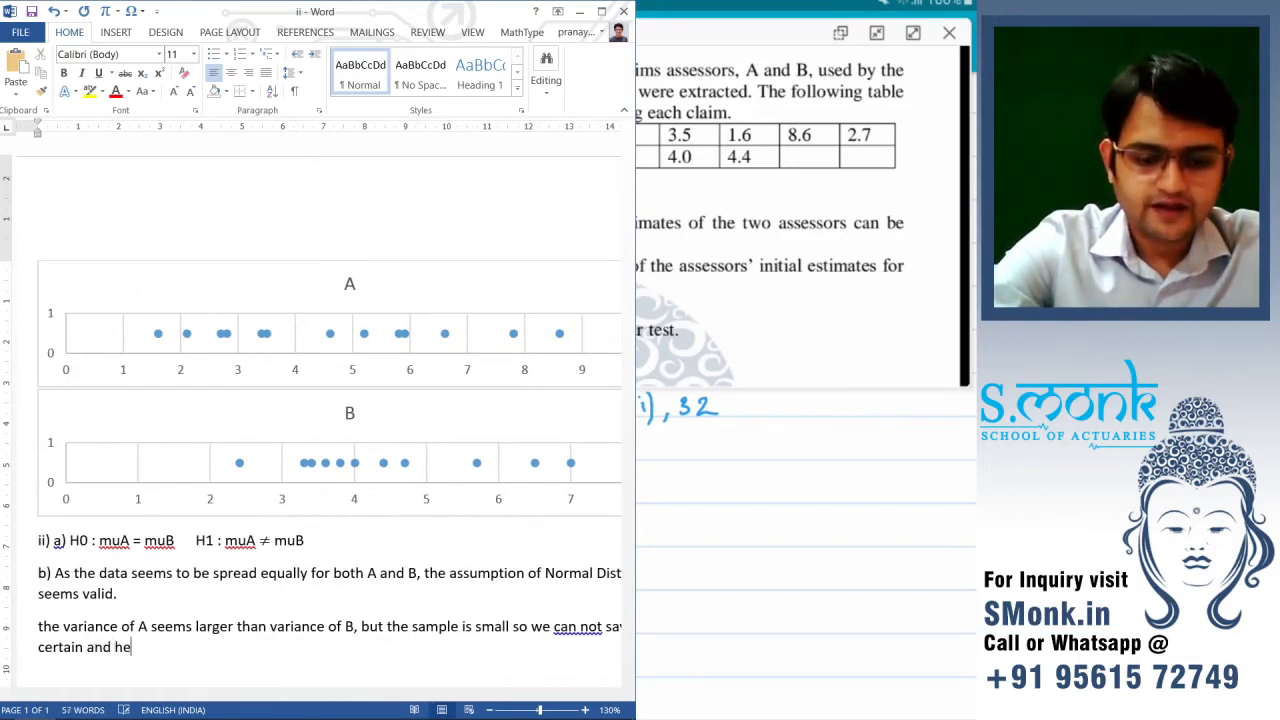
text(nce the assumpti)
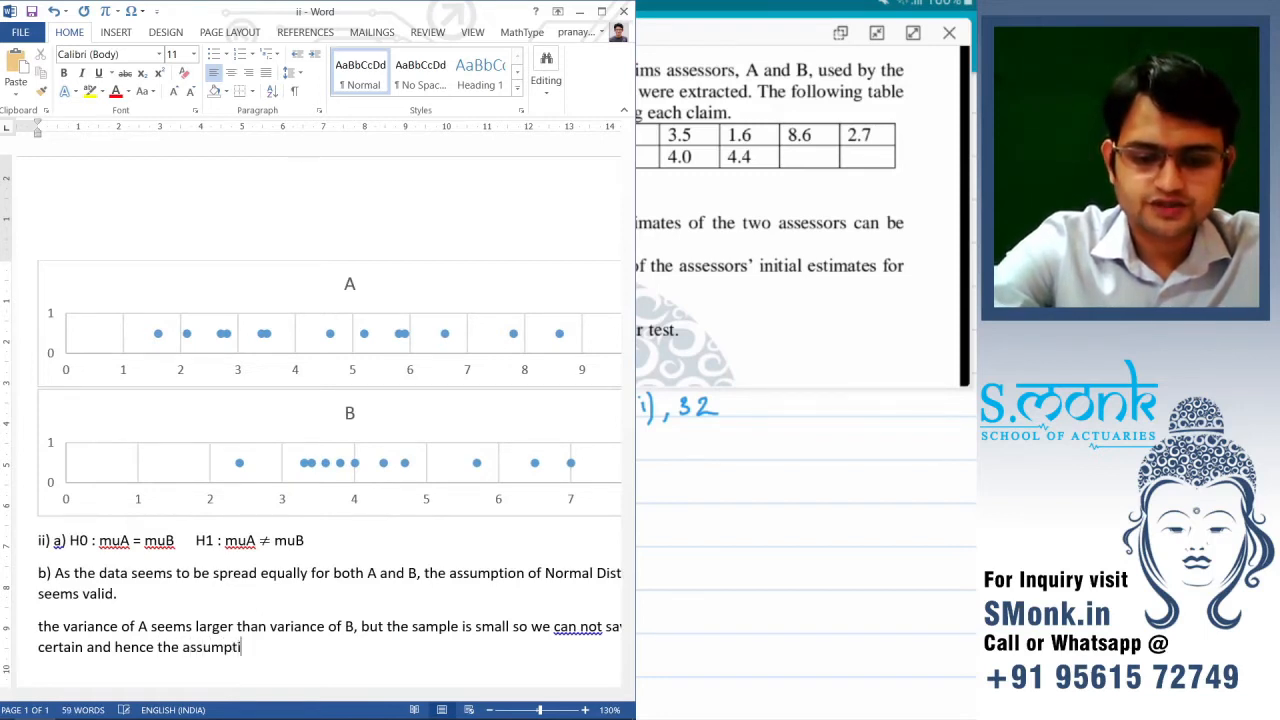
text(on o)
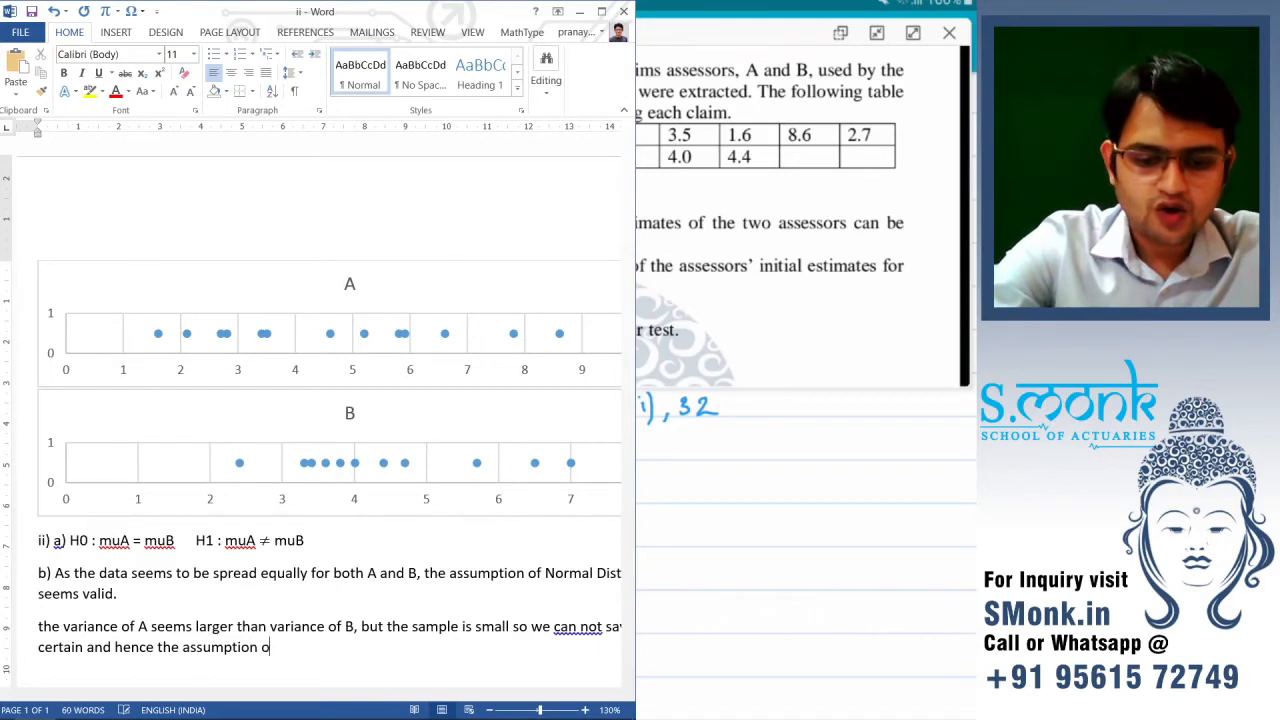
text(f eq)
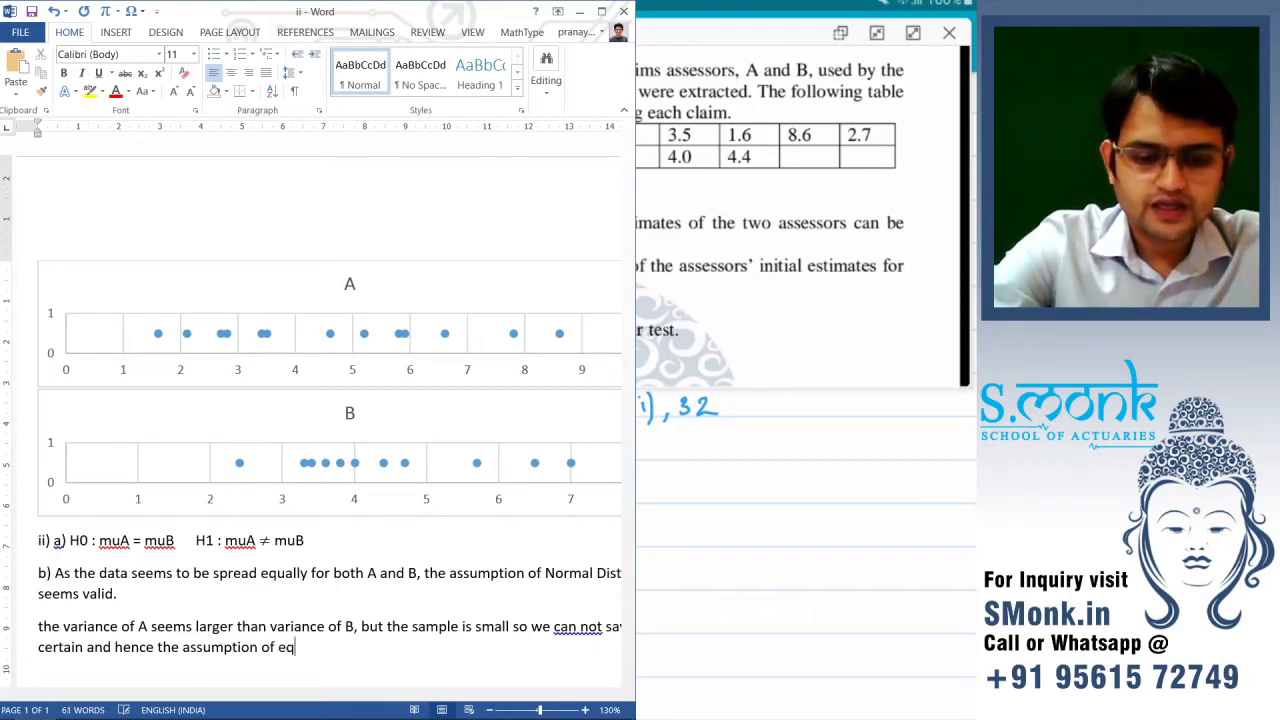
text(ual va)
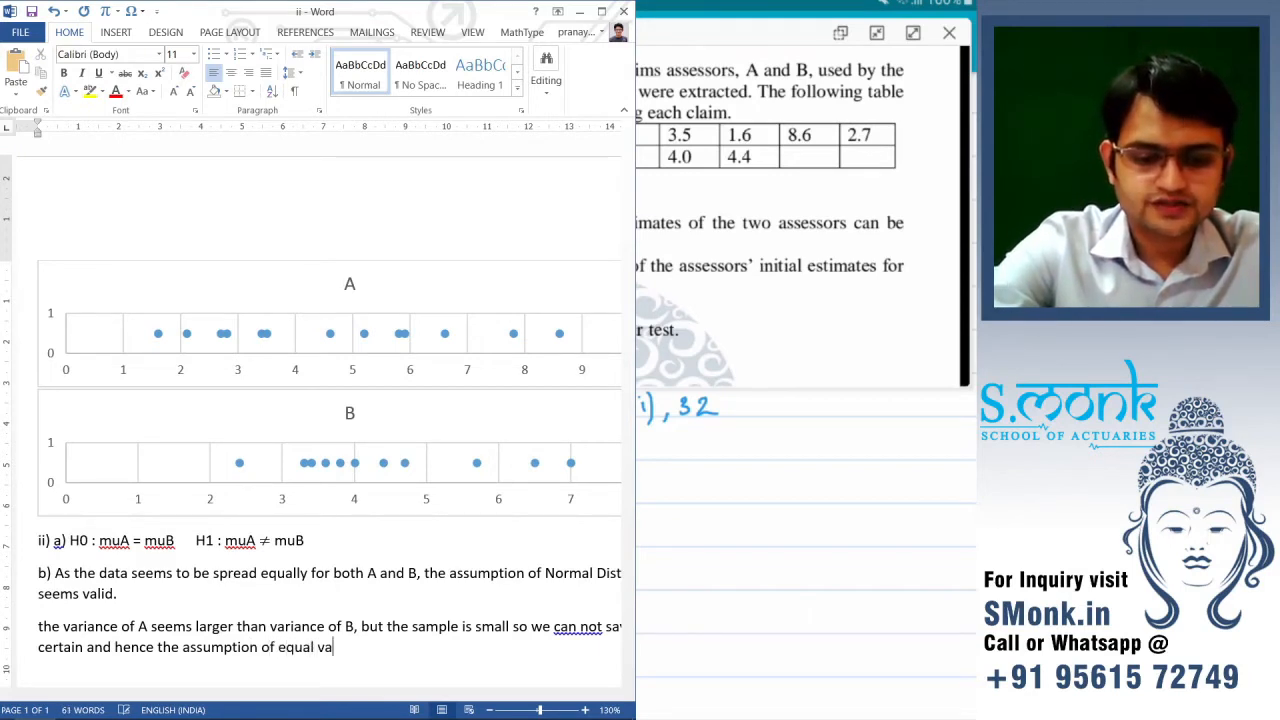
text(rian)
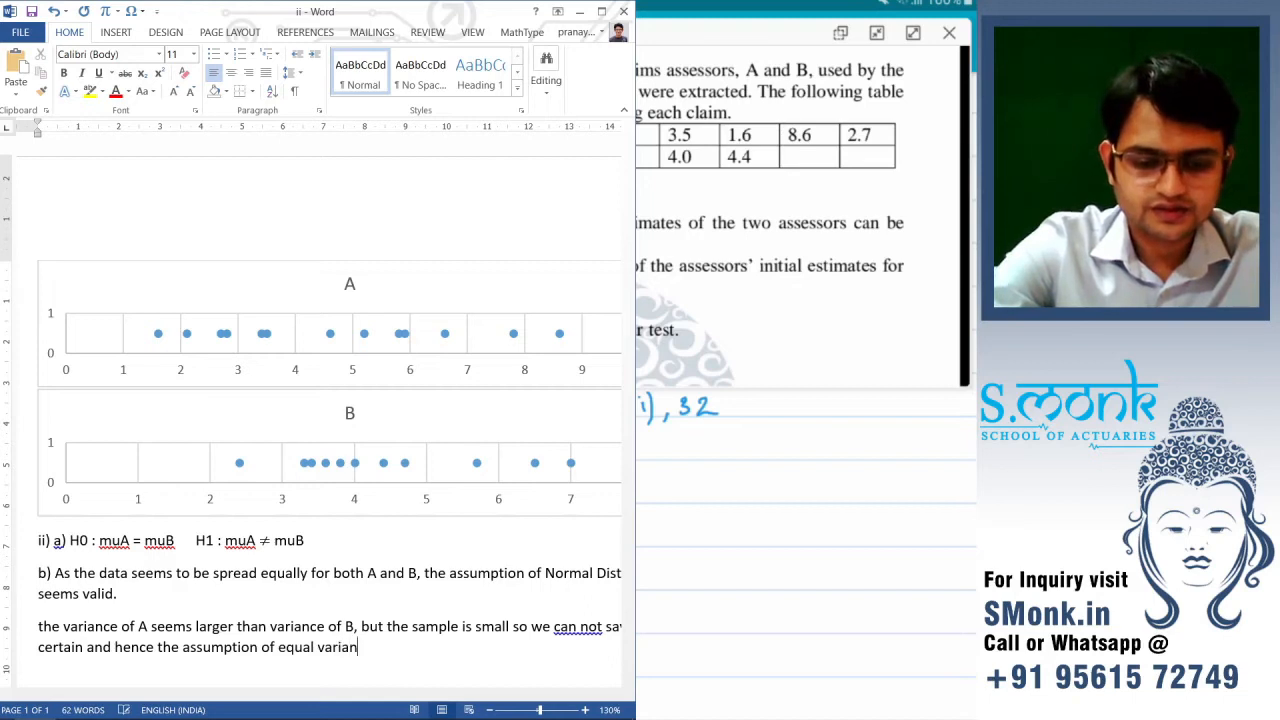
text(ce is )
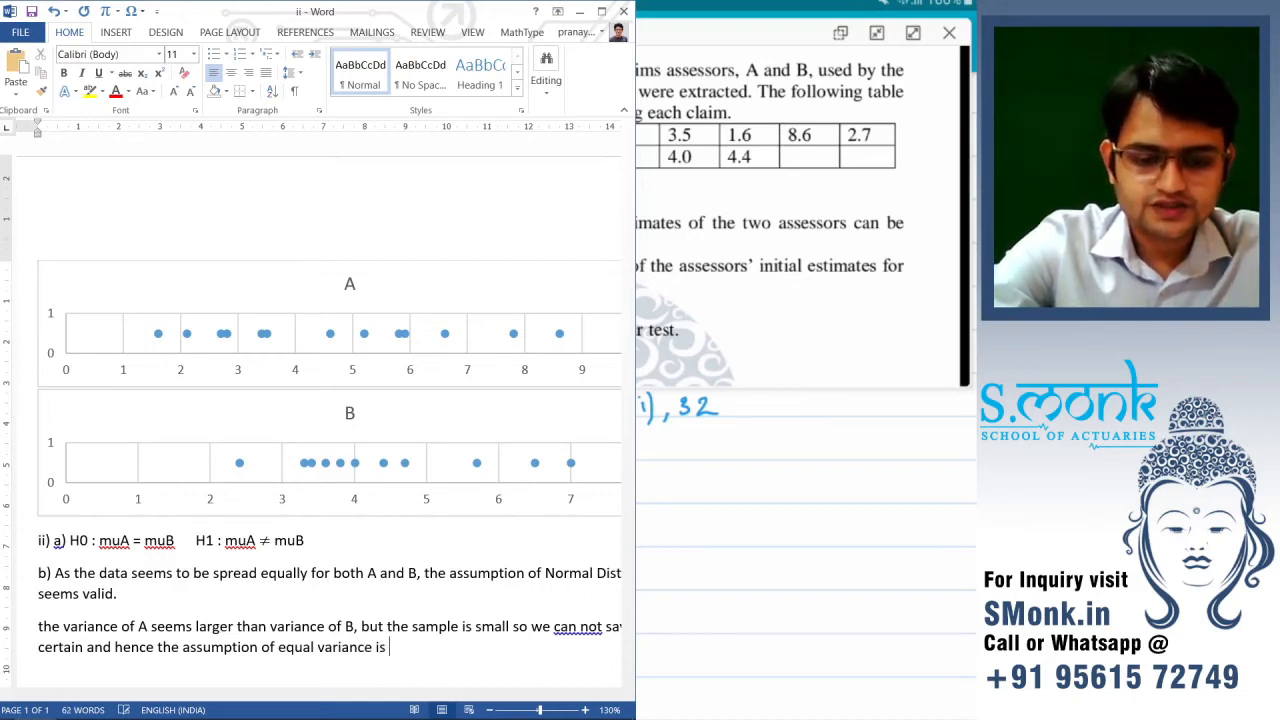
text(valid)
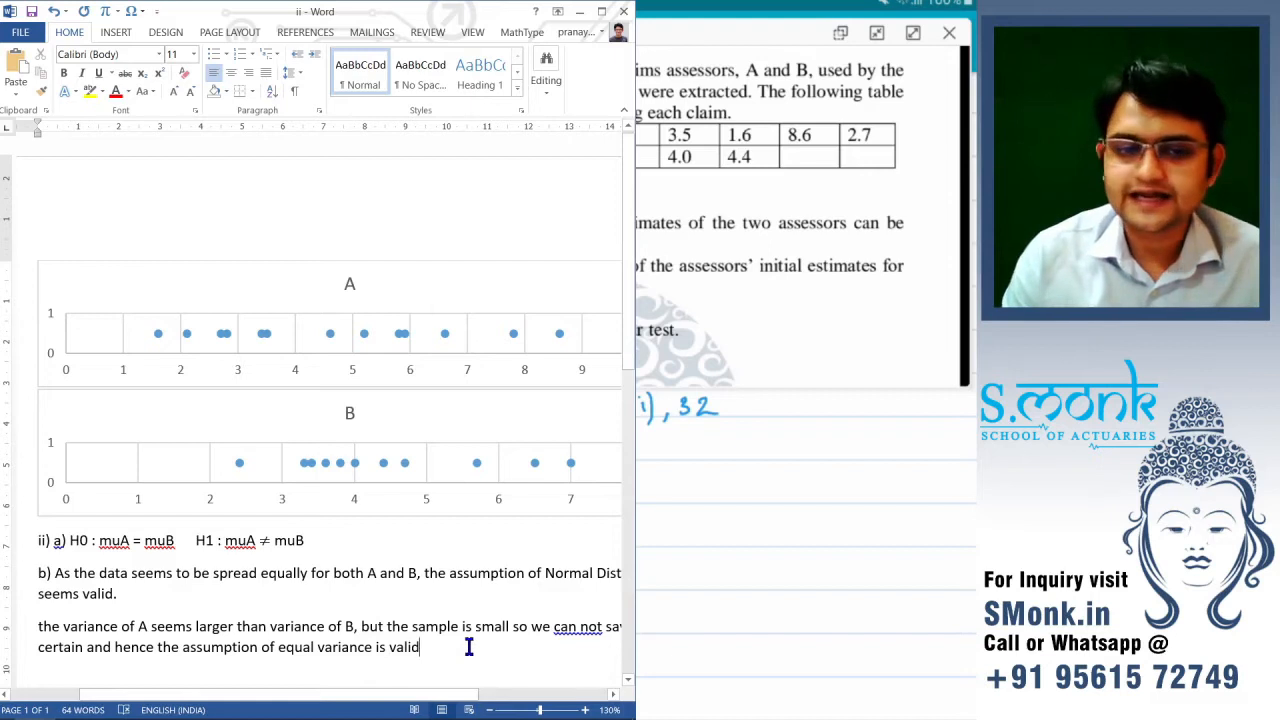
- Add the label "c)" on a new line below answer b, checking the full question for what part c requires
key(Return)
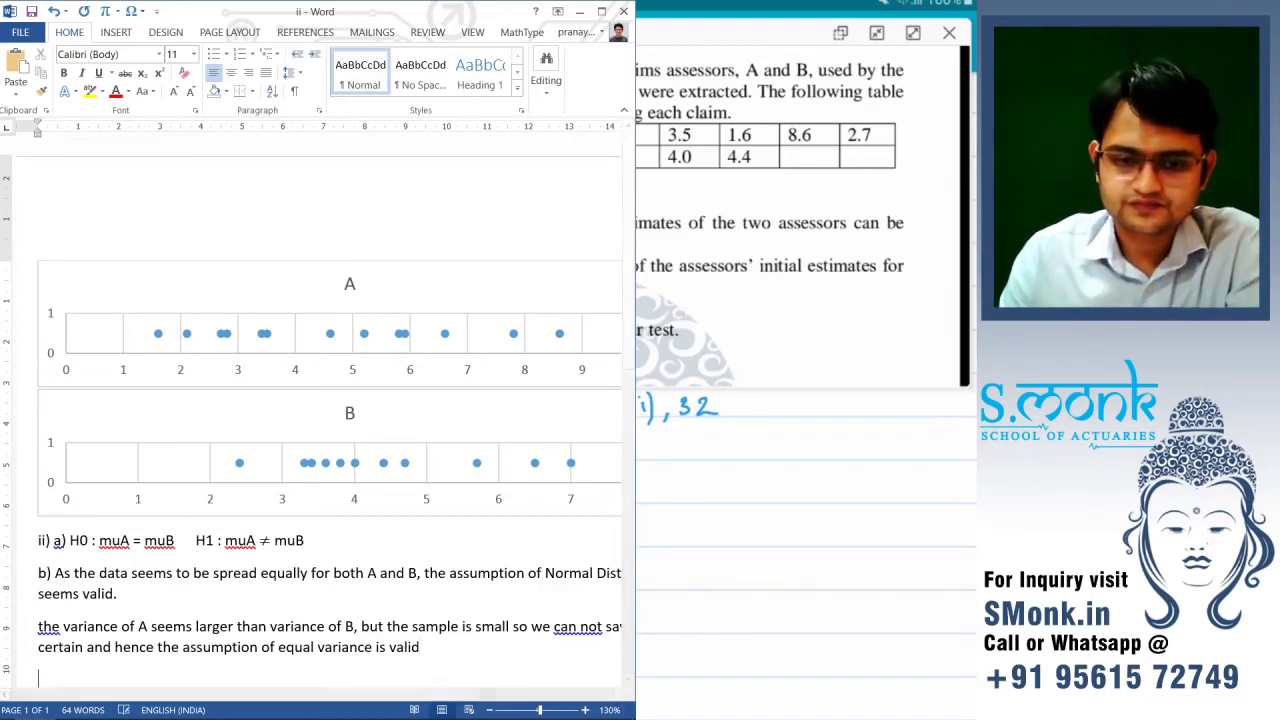
text(c)
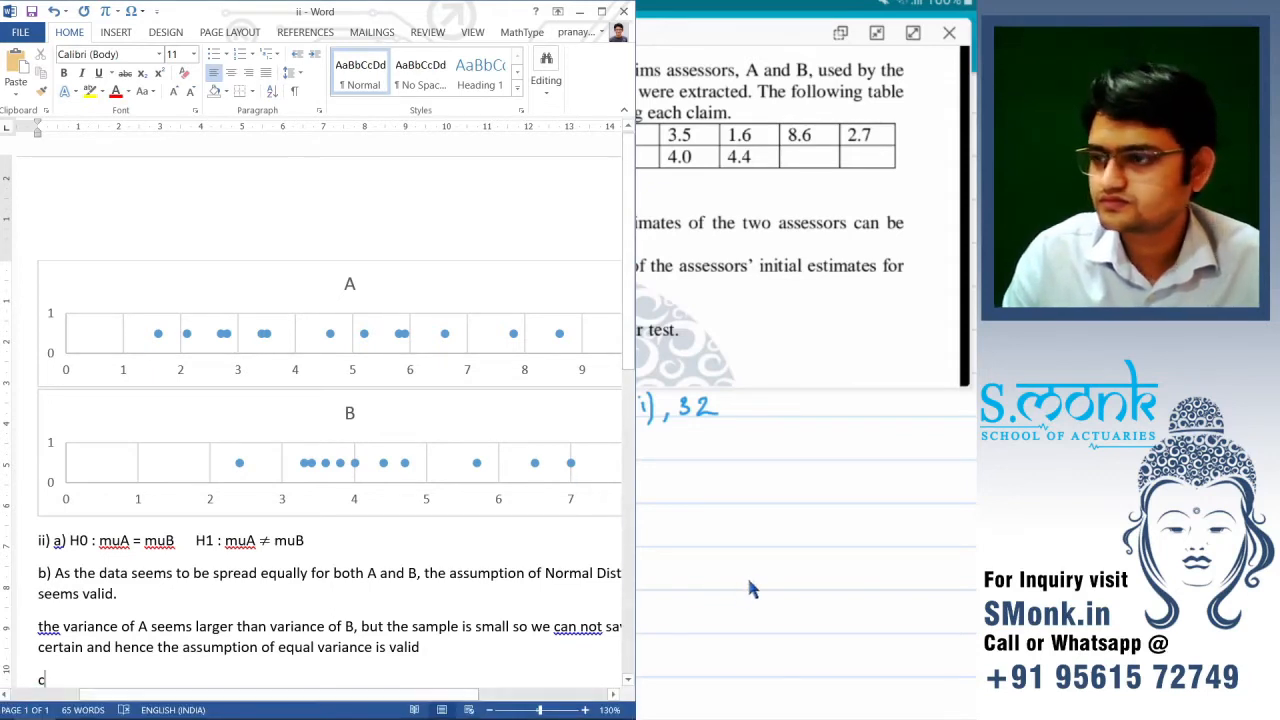
click(733, 546)
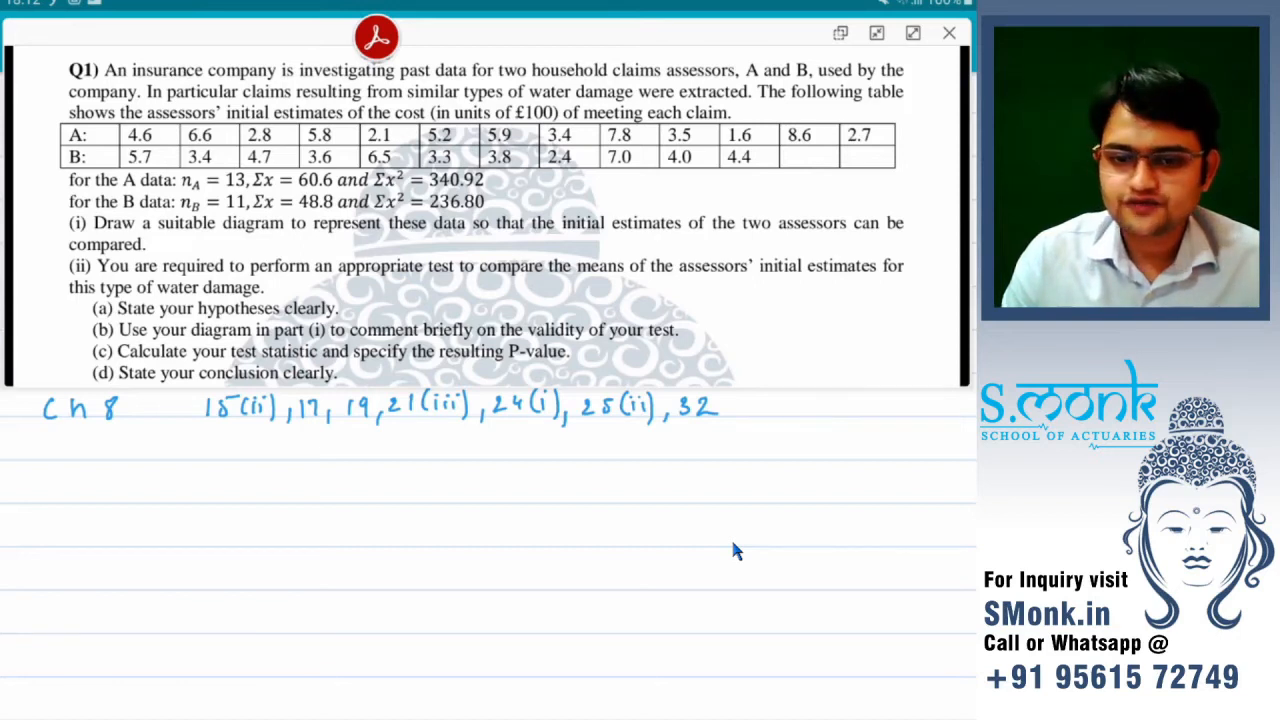
key(alt+Tab)
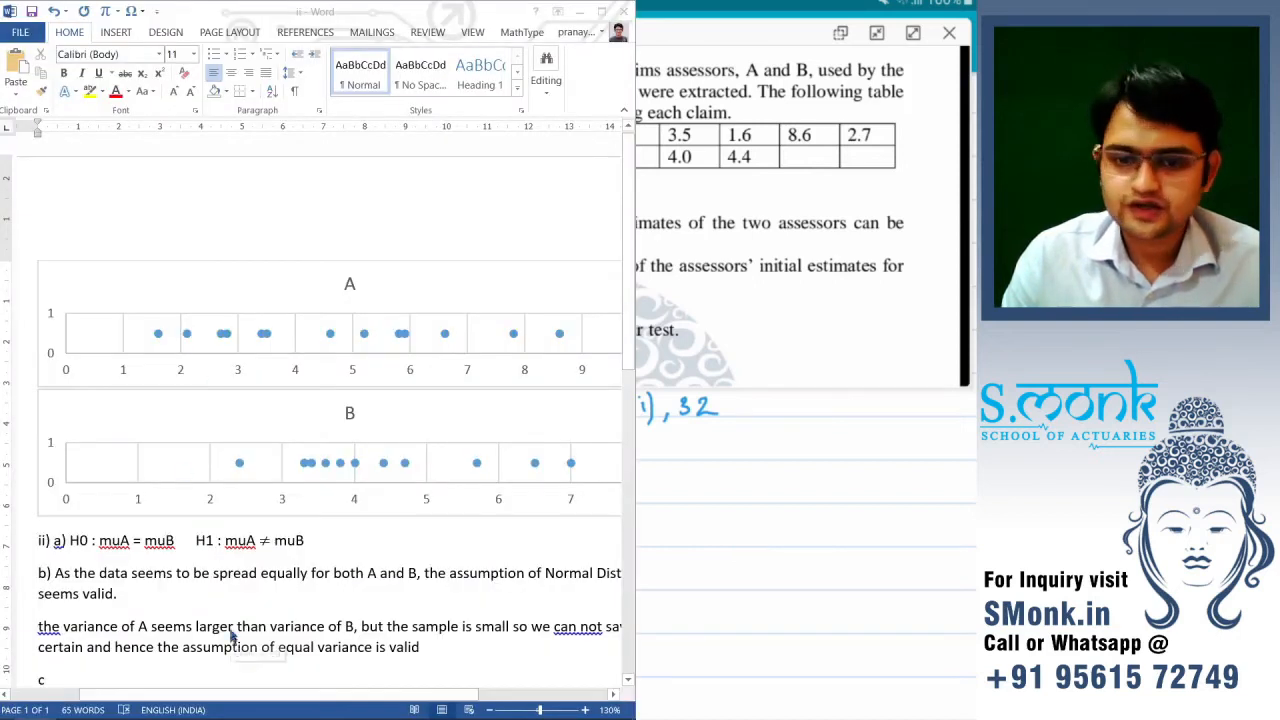
scroll(220, 603, down, 3)
click(92, 522)
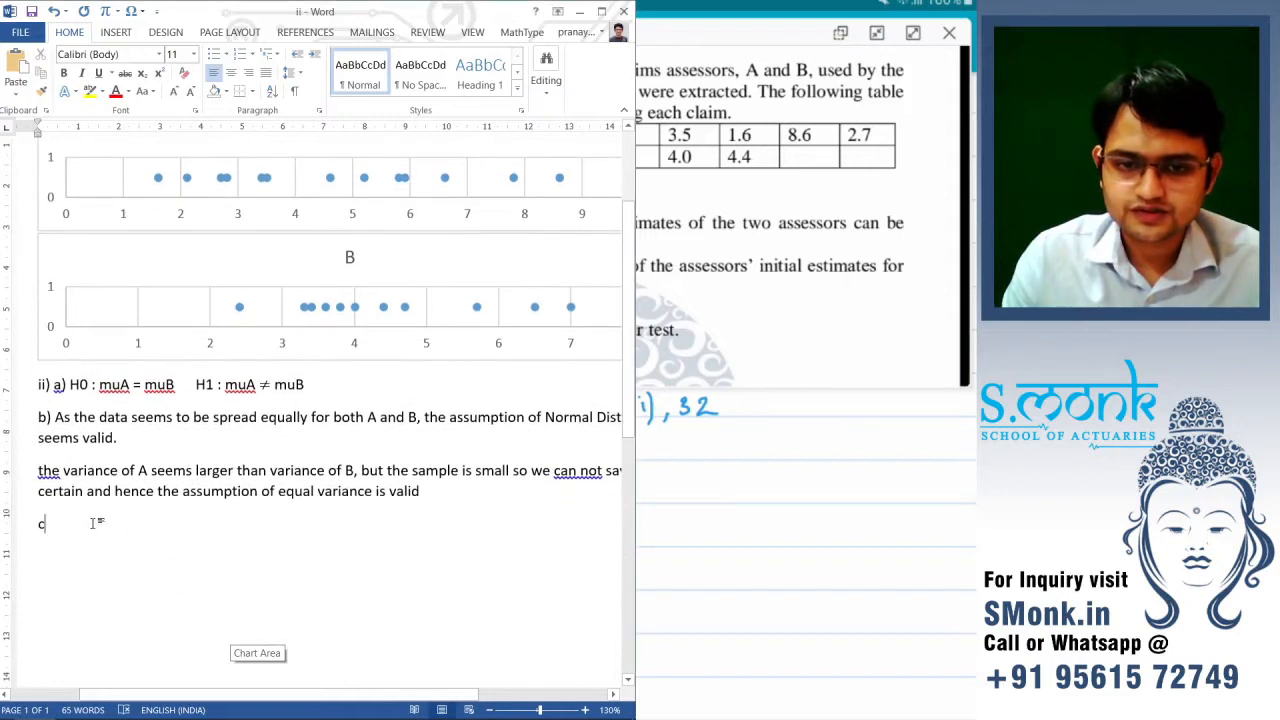
text())
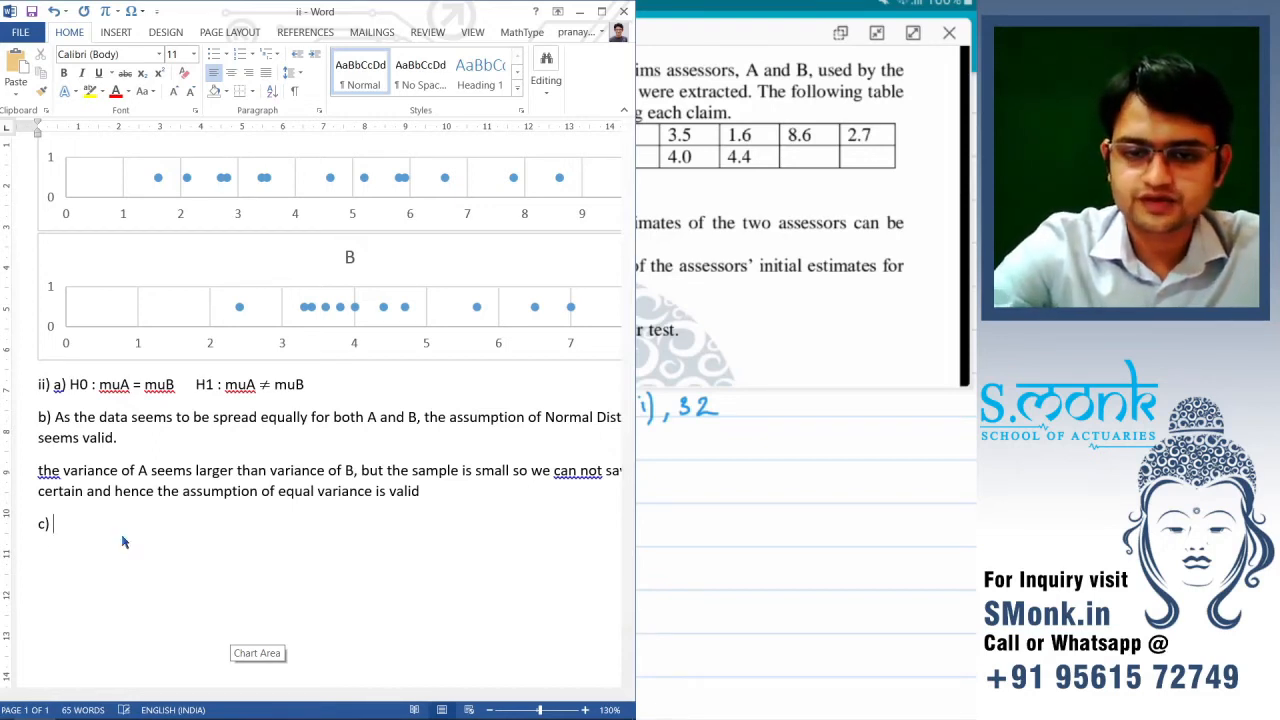
key(alt+equal)
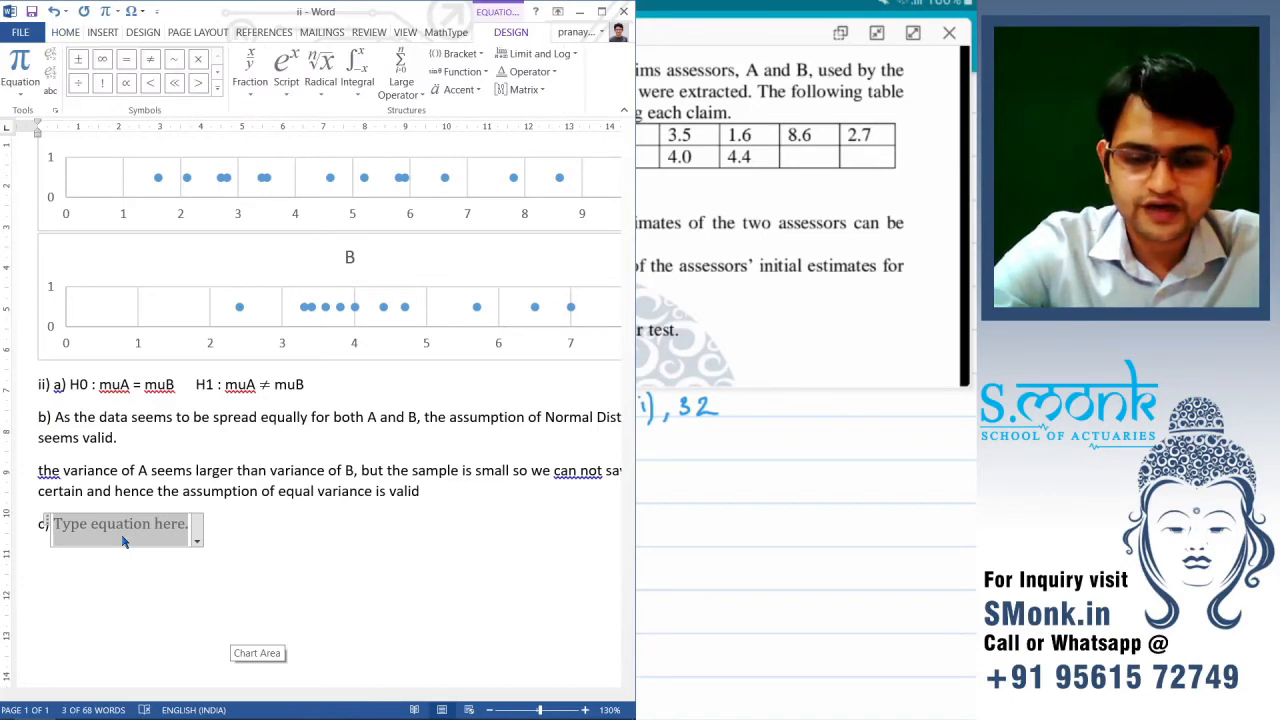
text(x)
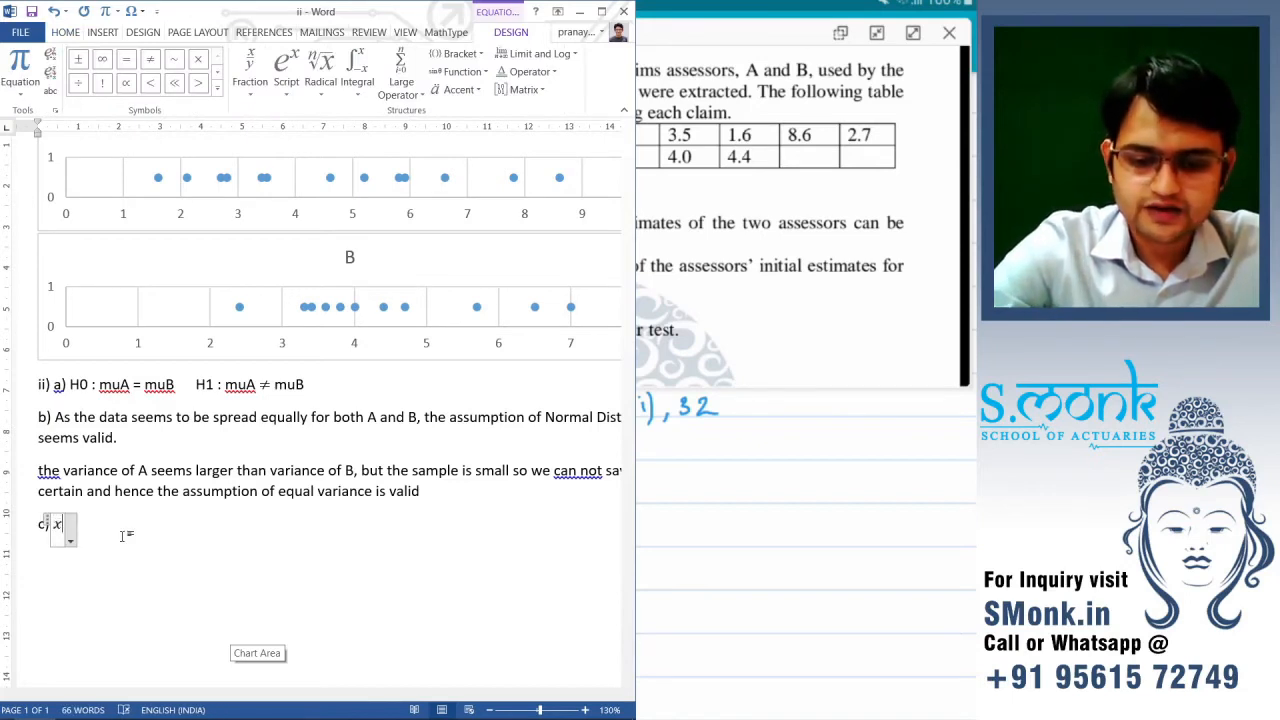
text(ar)
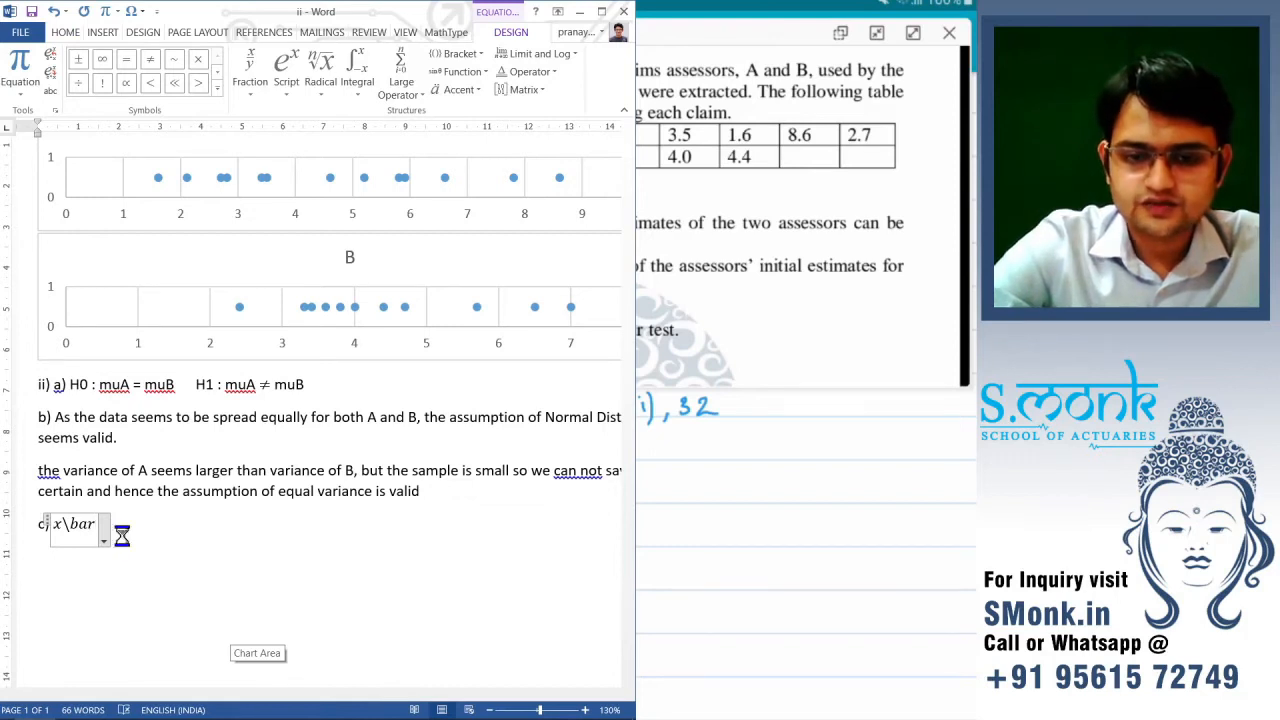
text(=)
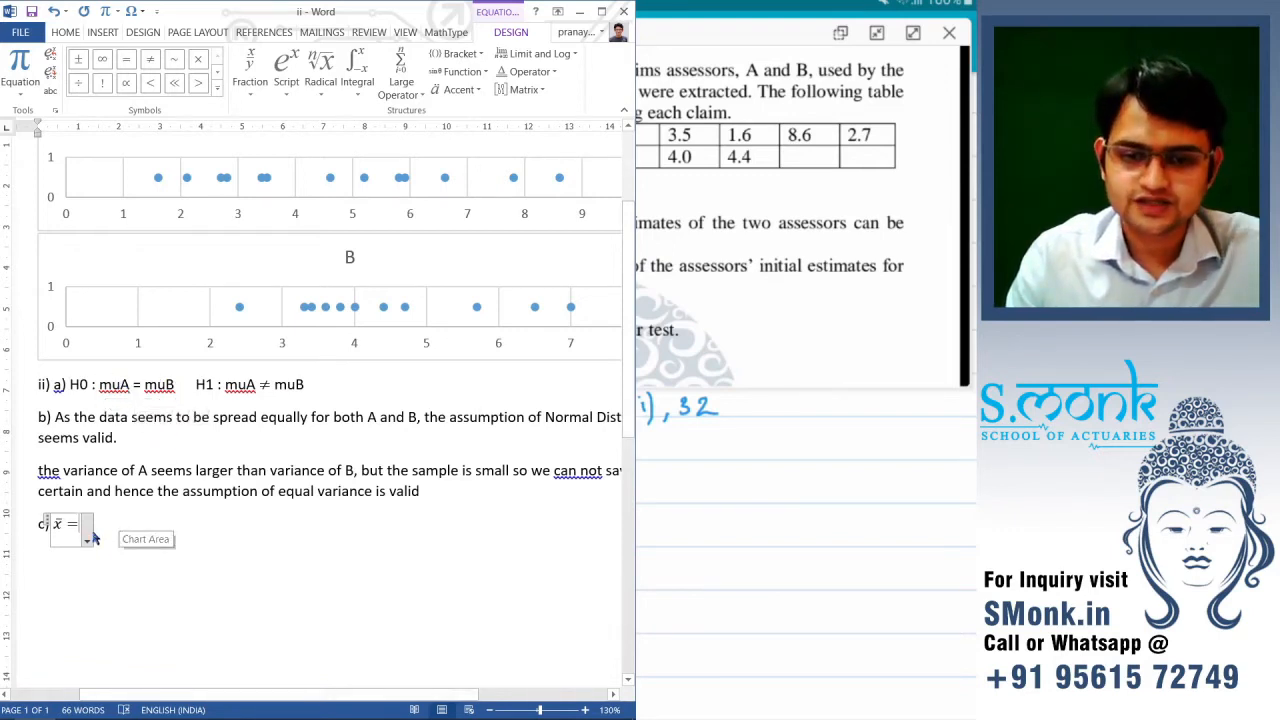
key(BackSpace)
key(BackSpace)
key(BackSpace)
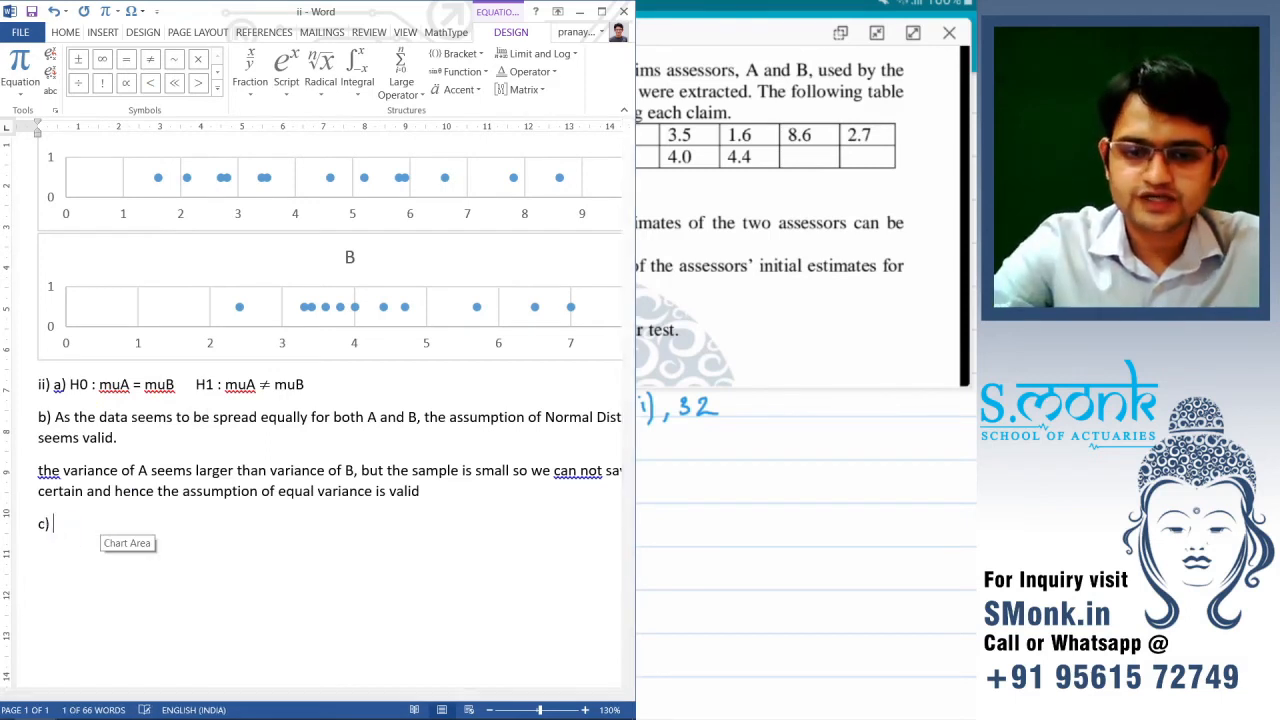
key(BackSpace)
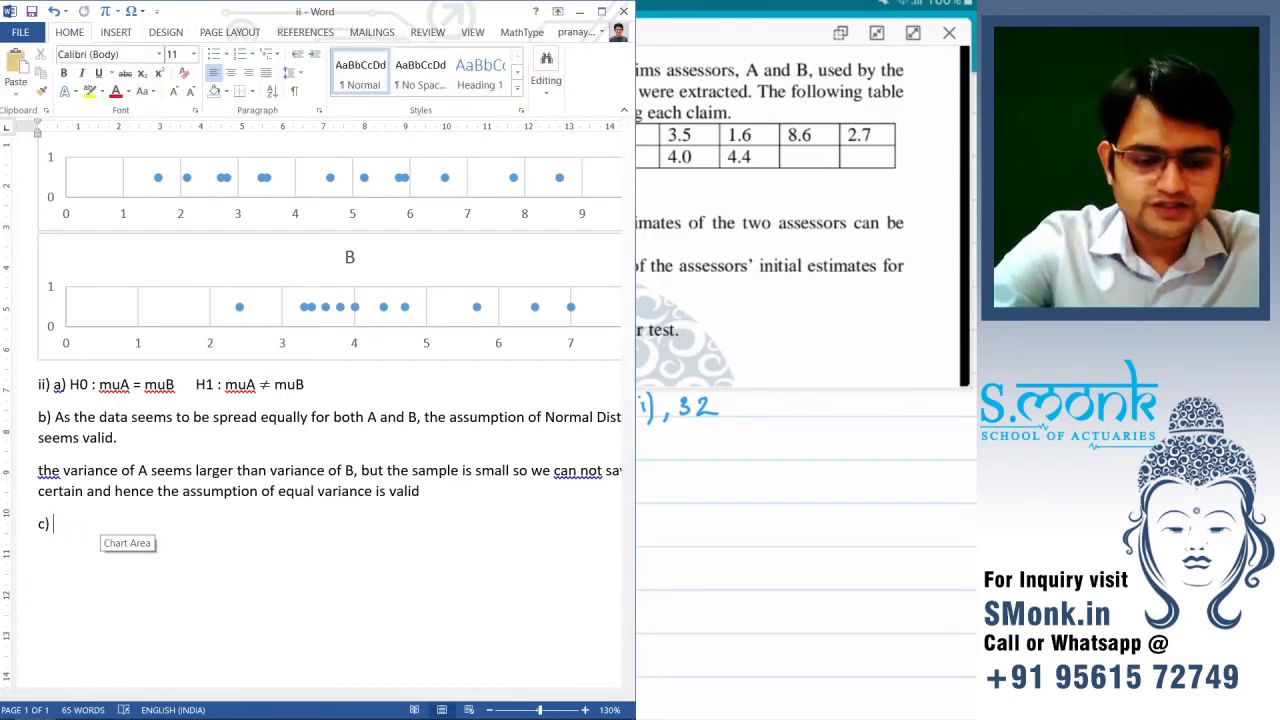
- Write "xbar =" after the c) label, work out 60.6/13 in the calculator and enter 4.6615 as the mean
text(xbar)
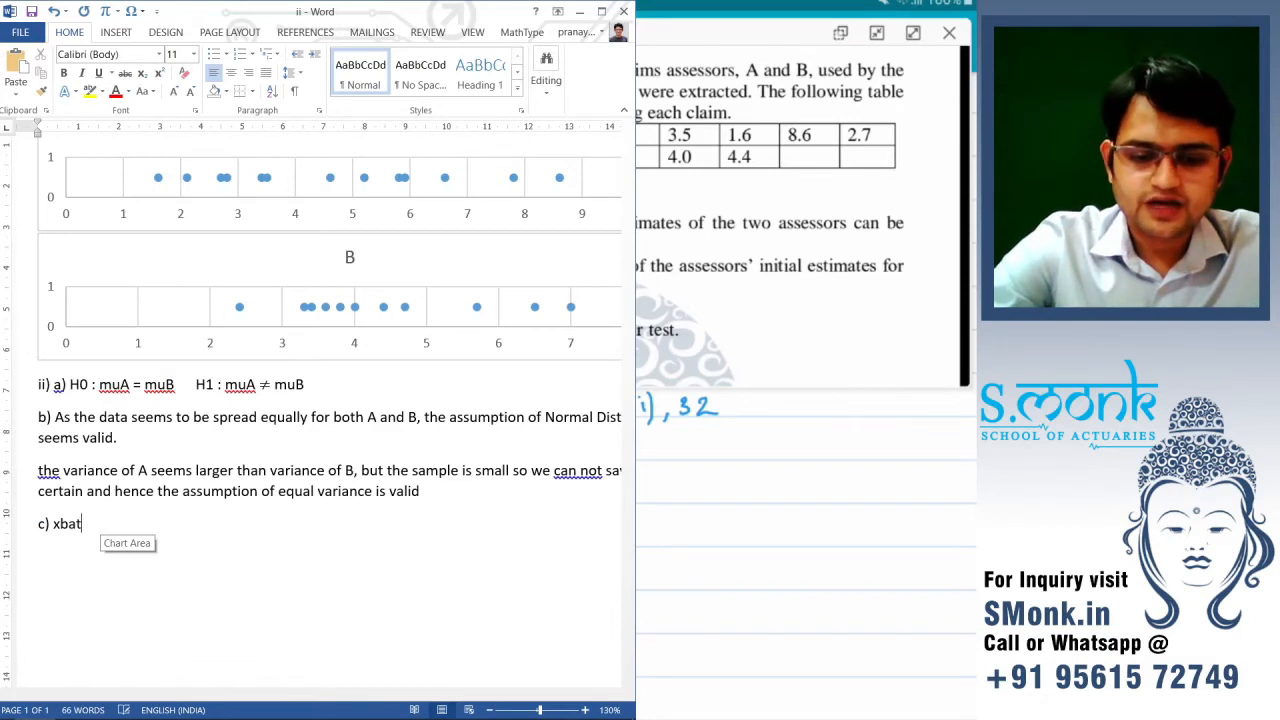
text( =)
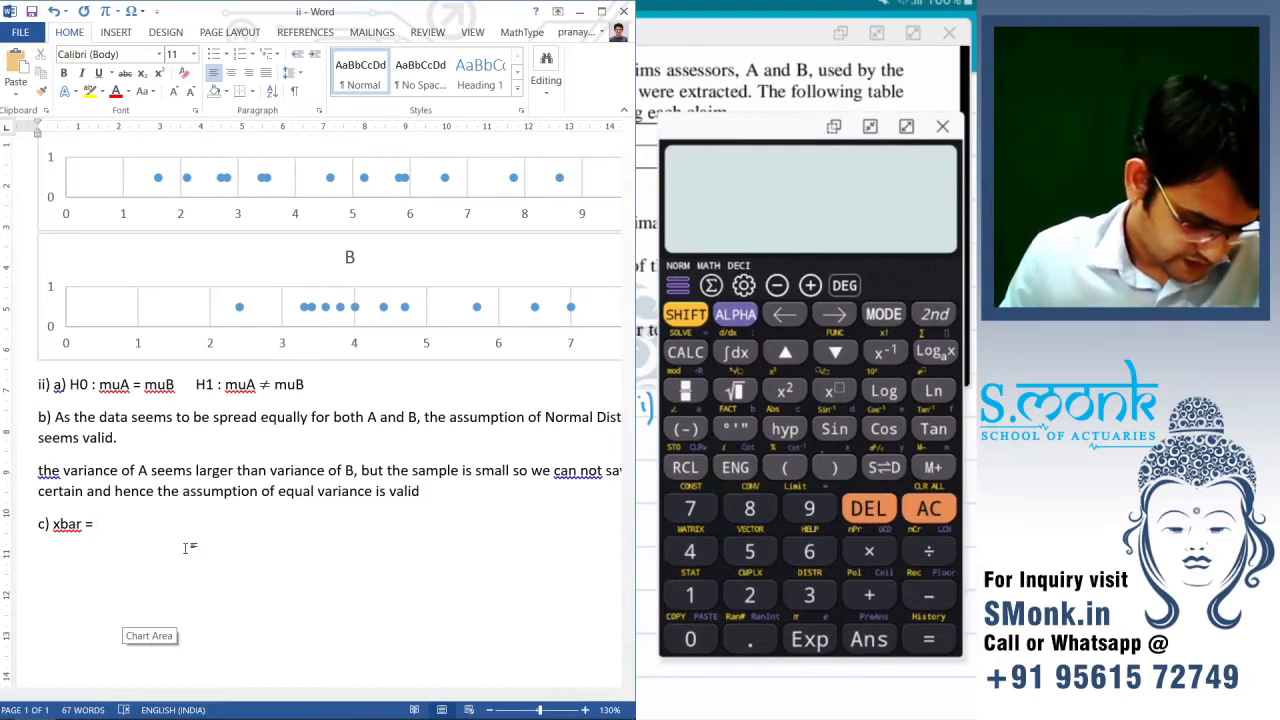
text(60.)
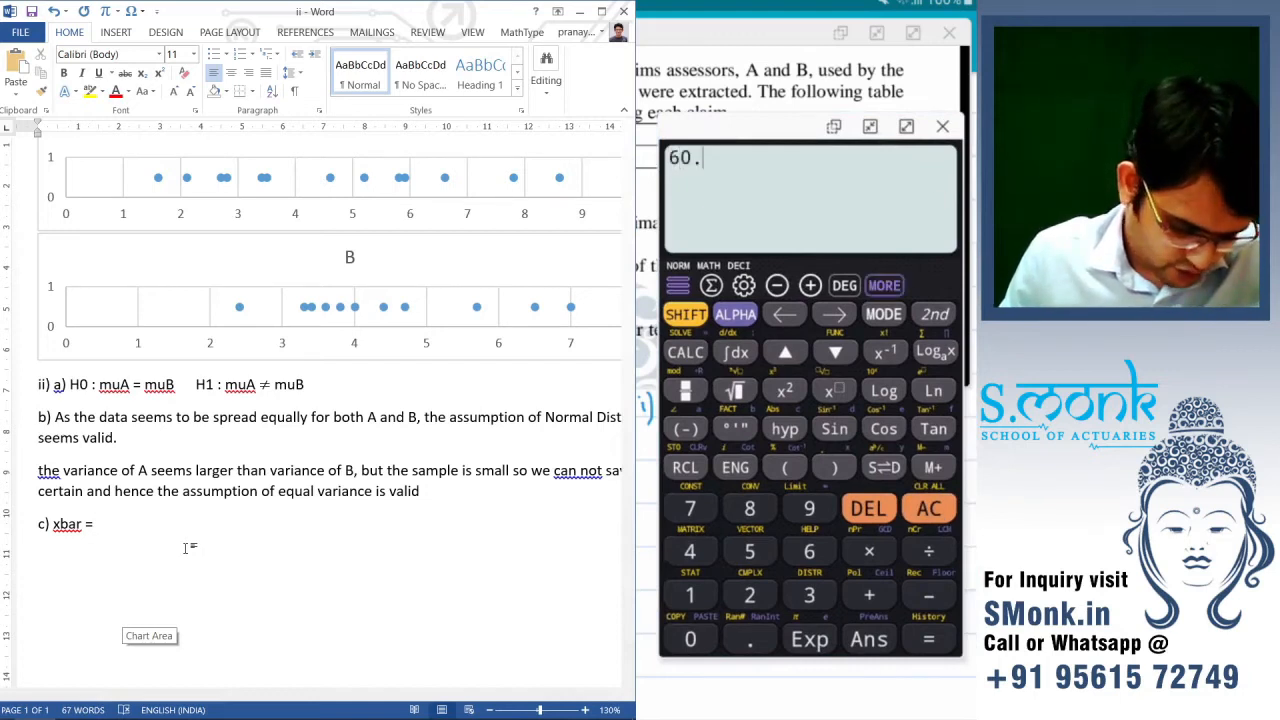
text(6)
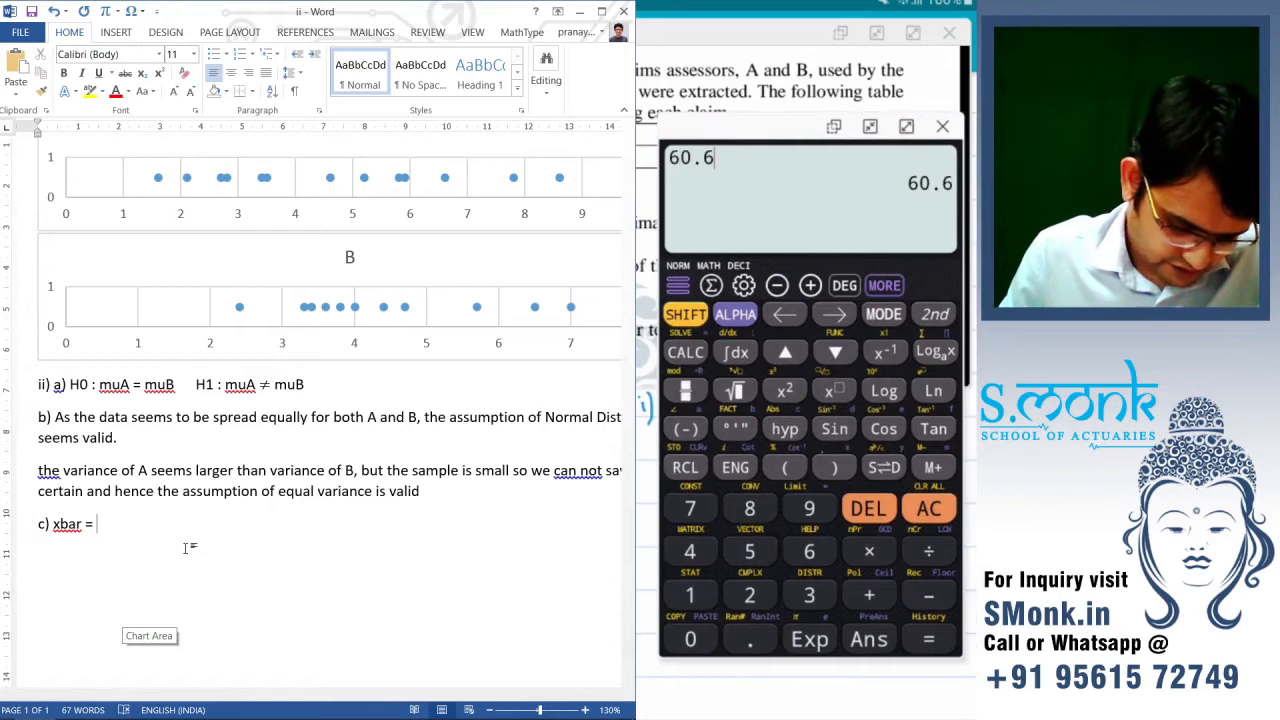
key(slash)
text(13)
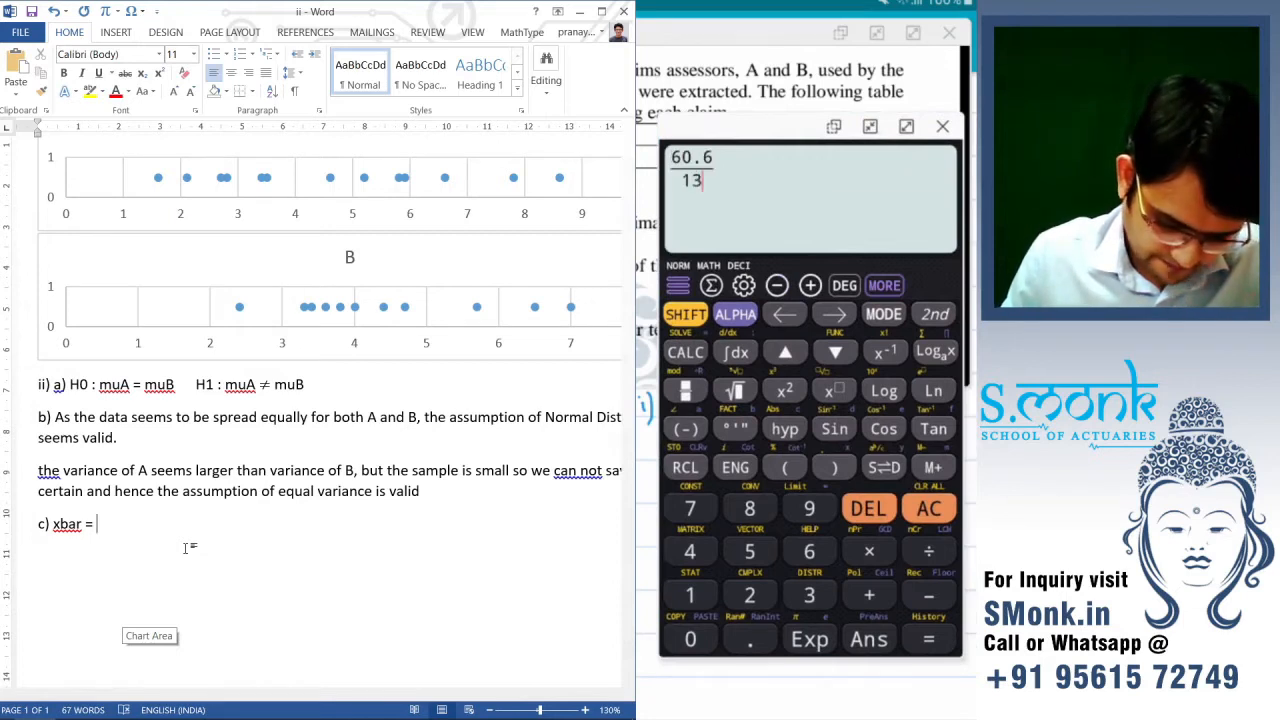
key(Return)
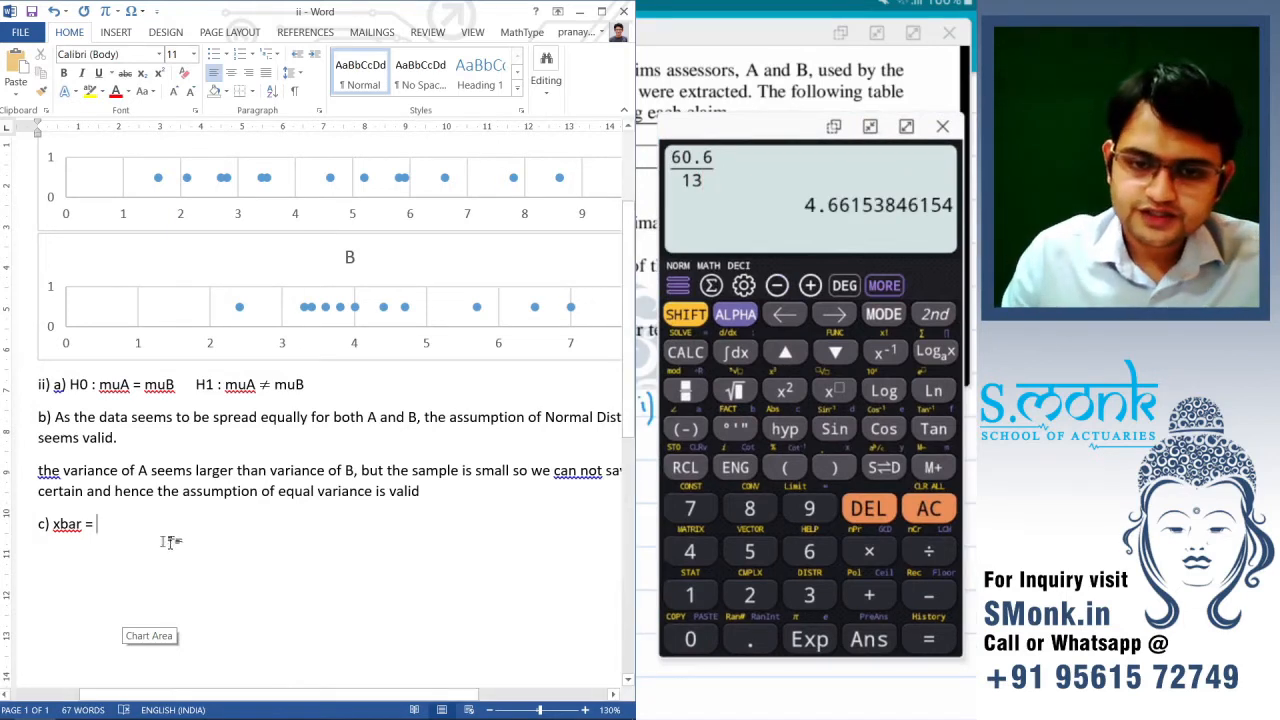
text(4.66)
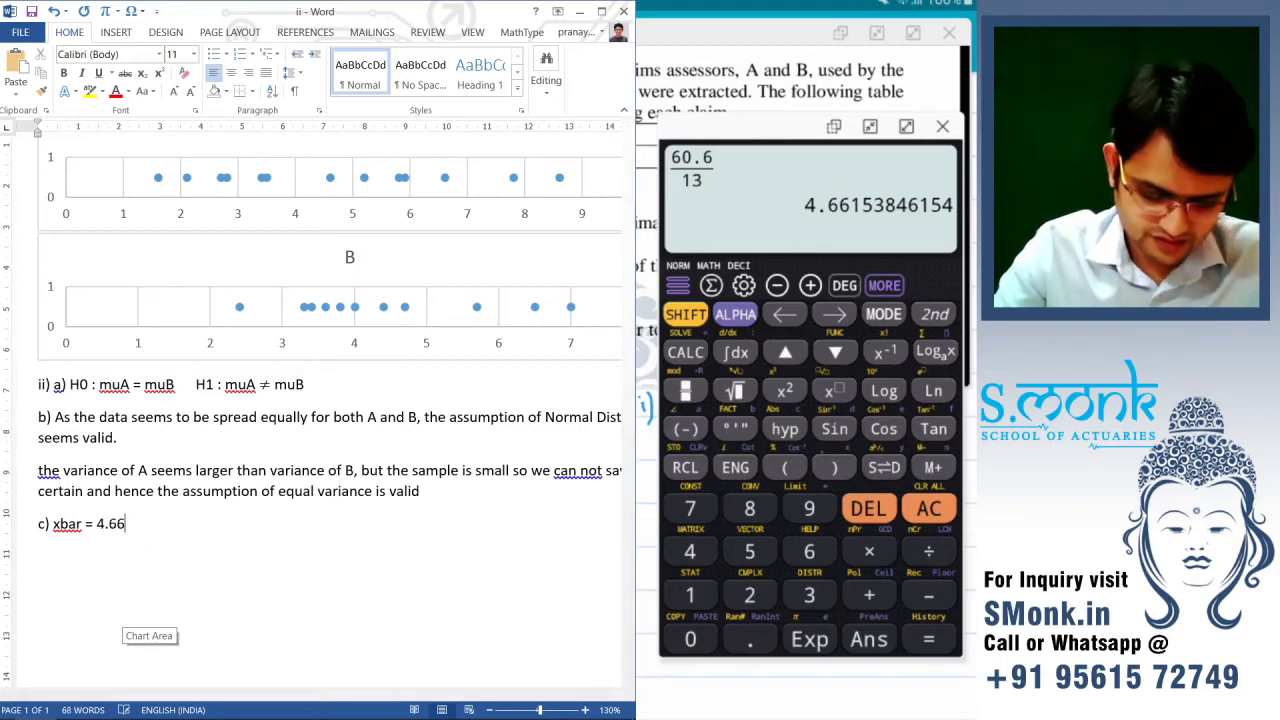
text(15)
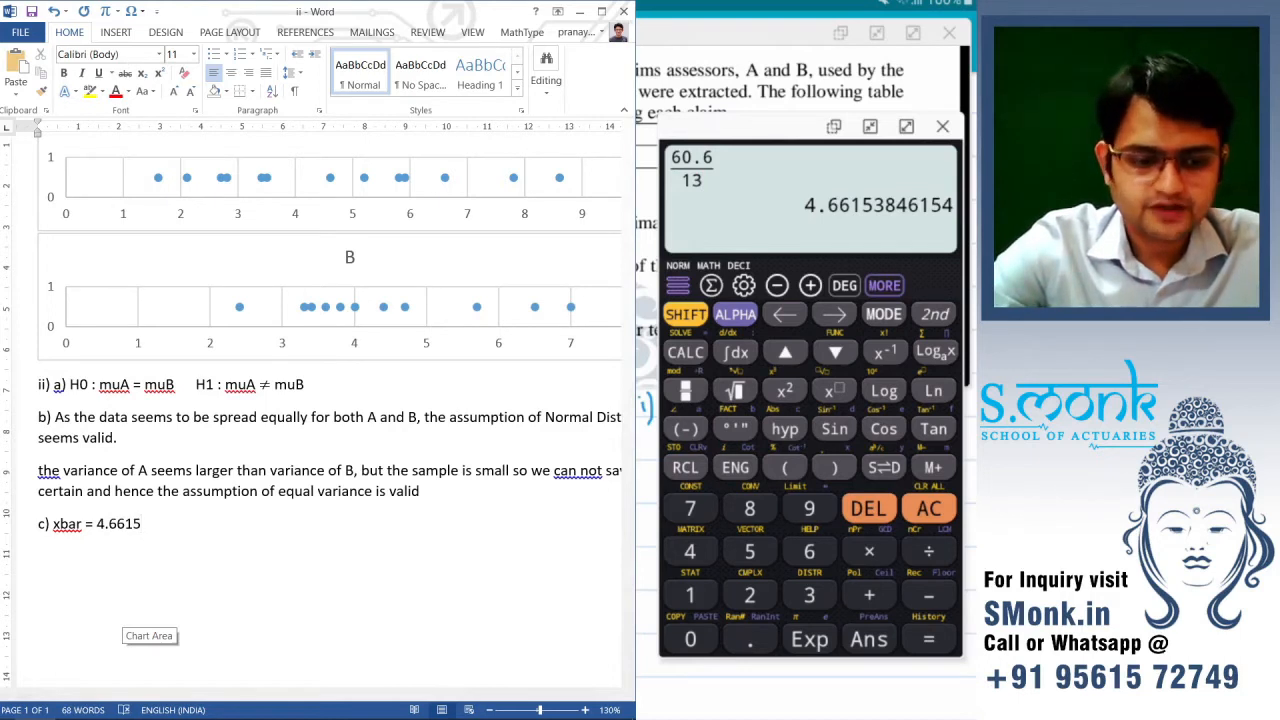
- Rename xbar to Abar and add a second mean label, "Bbar =", after it on the c) line
text(yba)
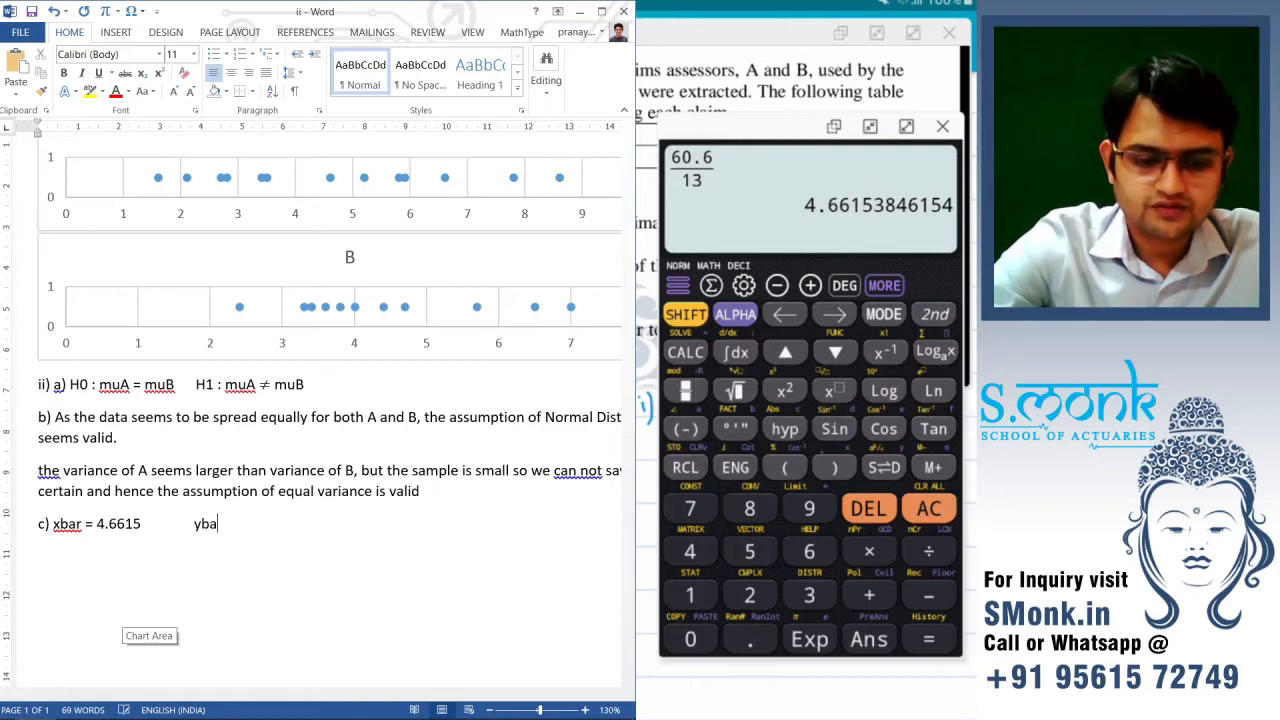
text(r)
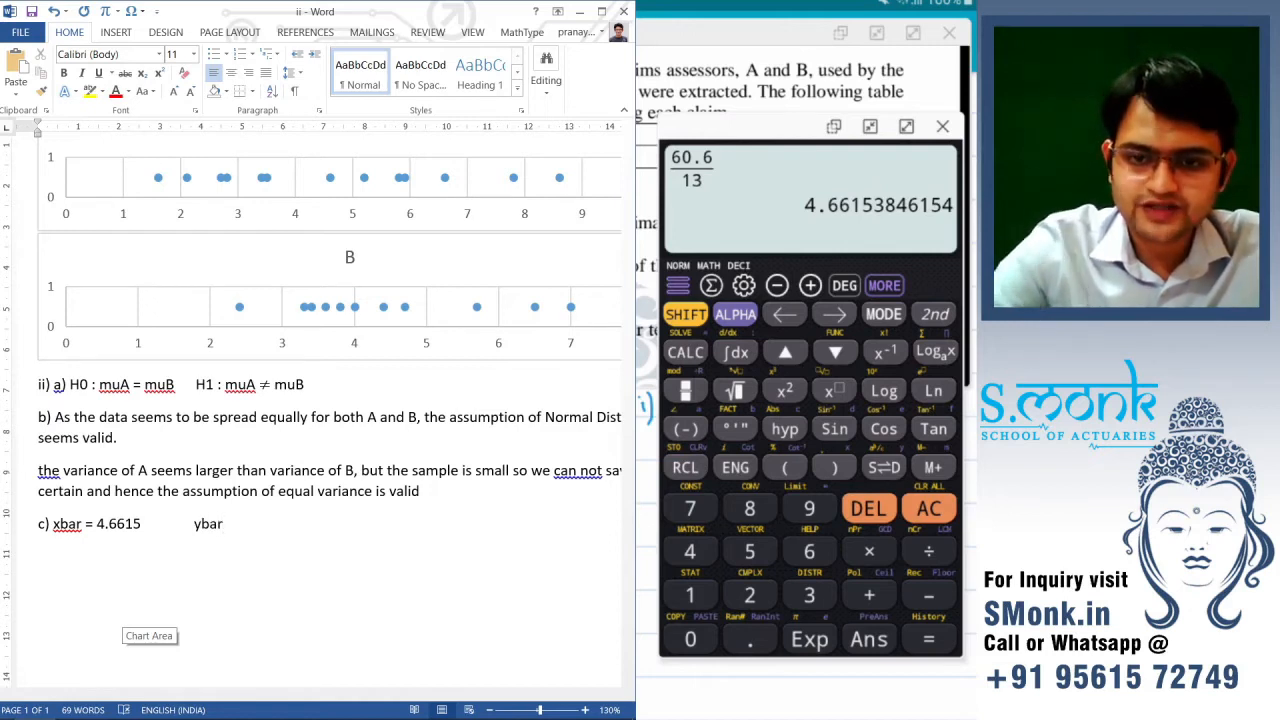
click(55, 524)
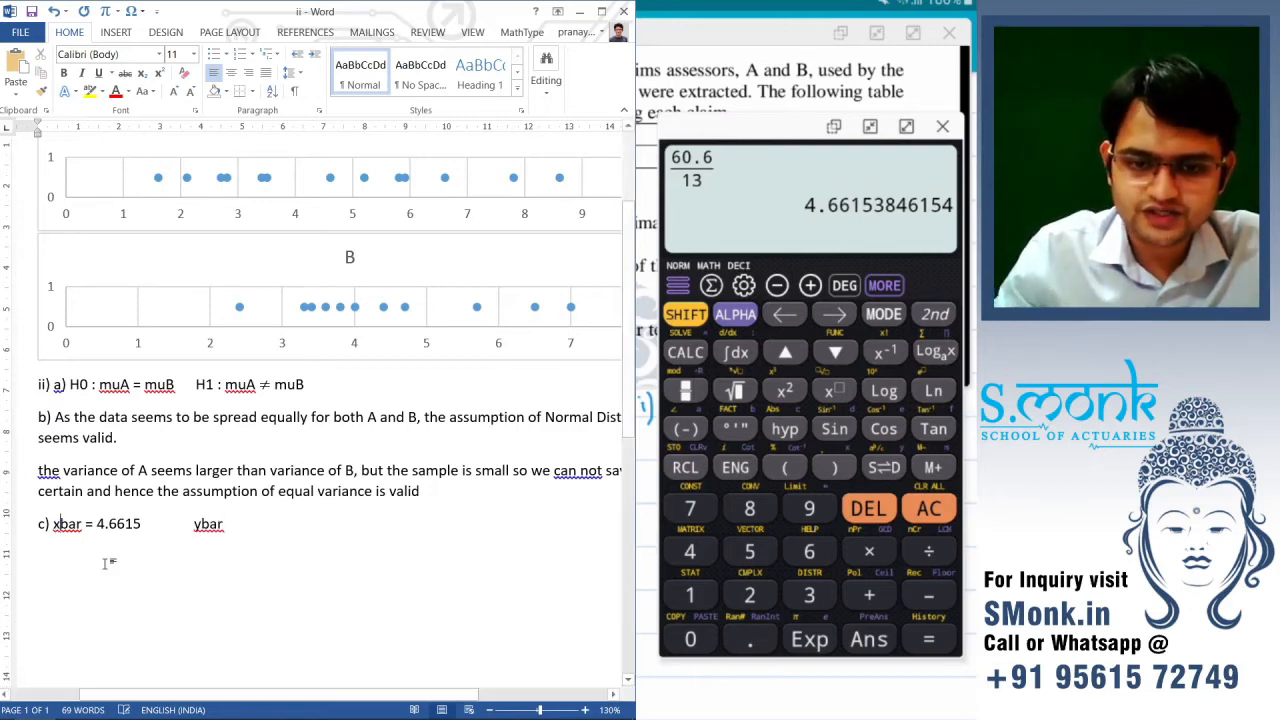
key(BackSpace)
text(A)
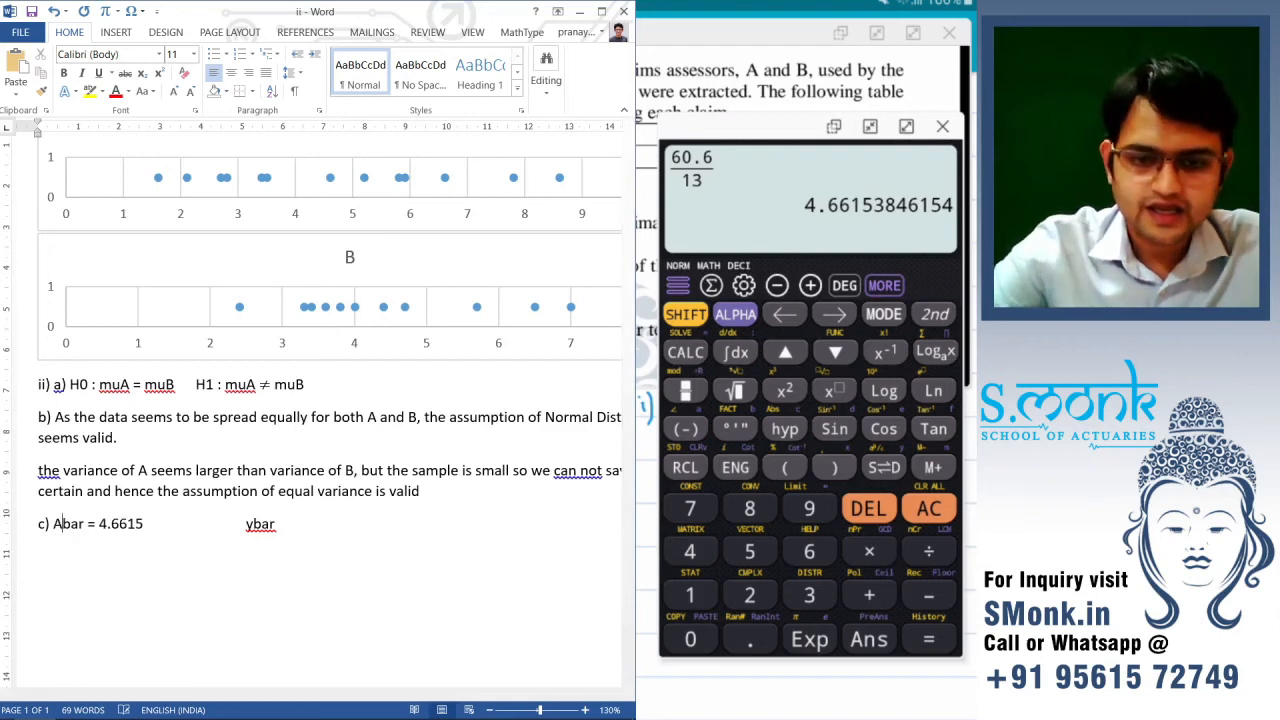
click(250, 524)
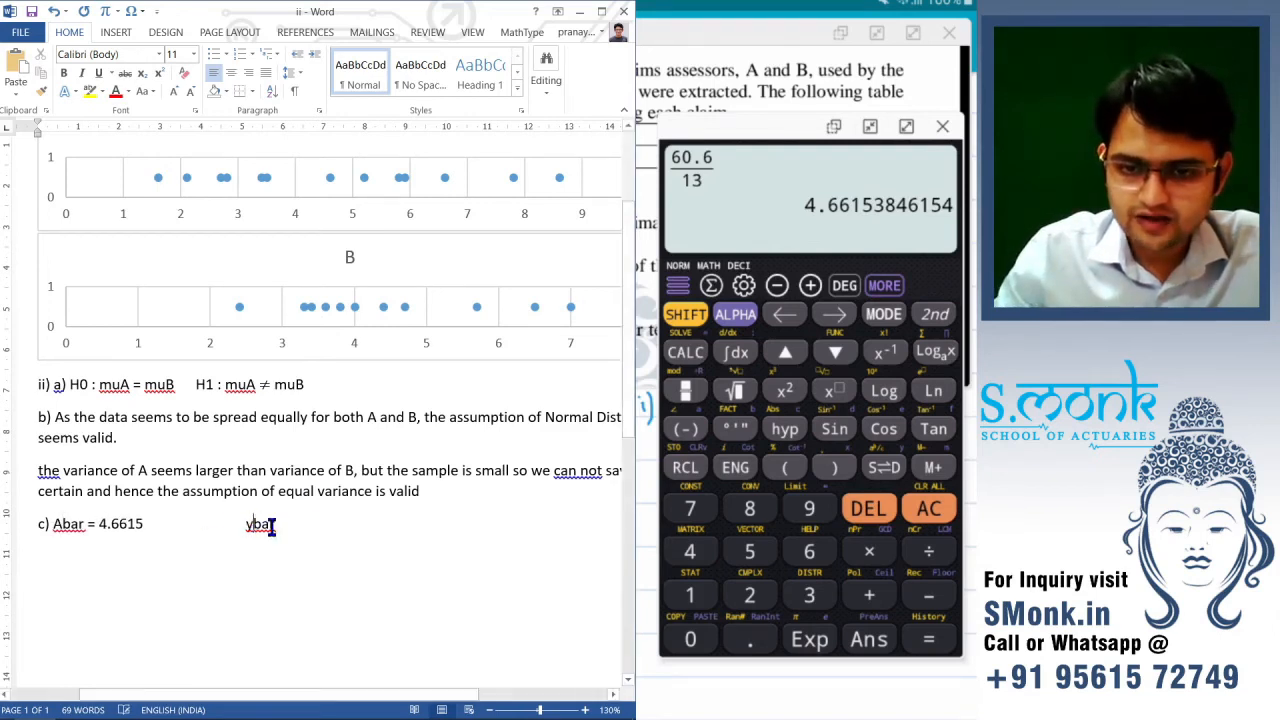
key(BackSpace)
text(B)
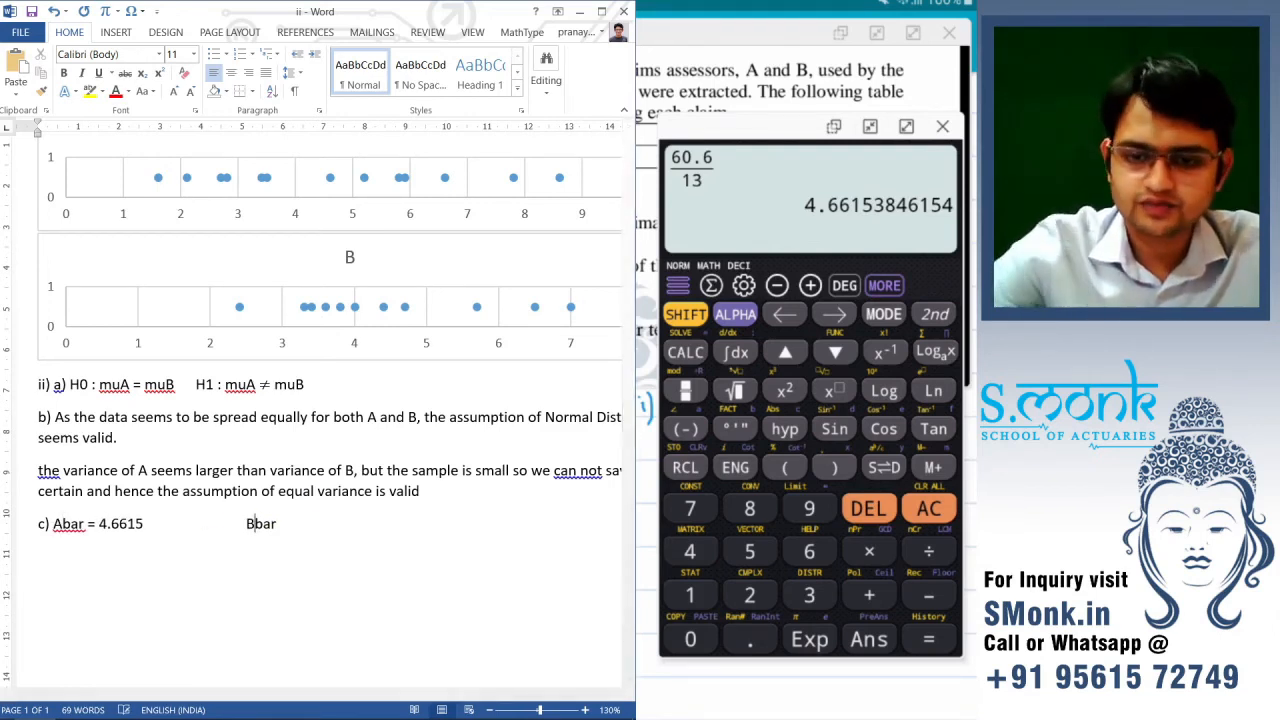
key(End)
text(=)
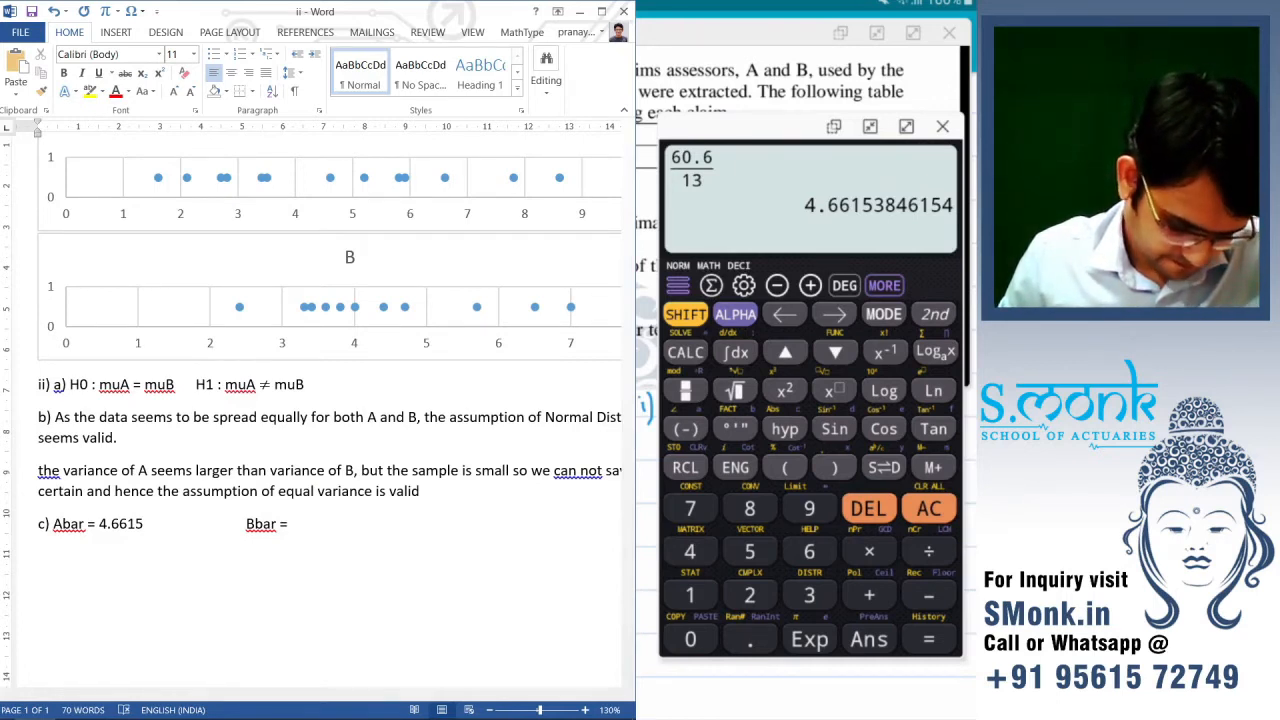
- Clear the calculator and work out the mean of B as the fraction 48.8/11
click(928, 508)
click(690, 552)
click(750, 509)
click(750, 640)
click(750, 509)
click(685, 390)
click(690, 595)
click(690, 595)
click(928, 640)
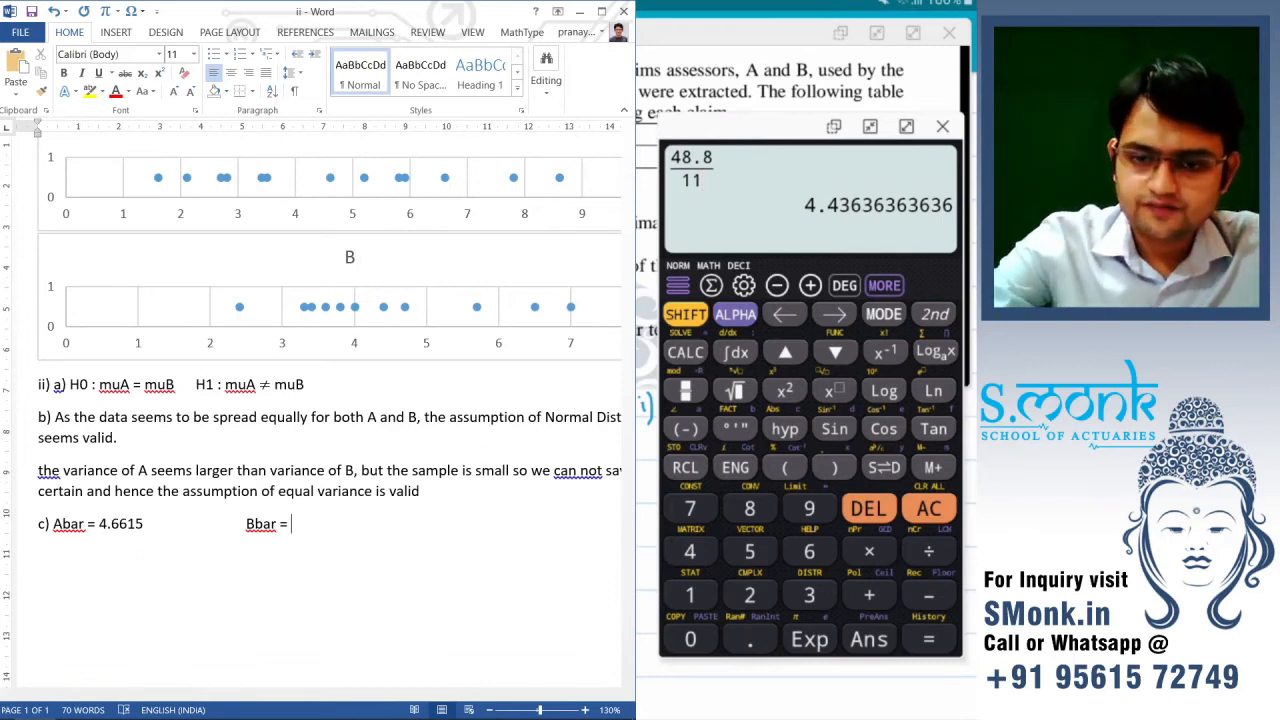
- Enter 4.4364 as the value of Bbar in the document
text(4.)
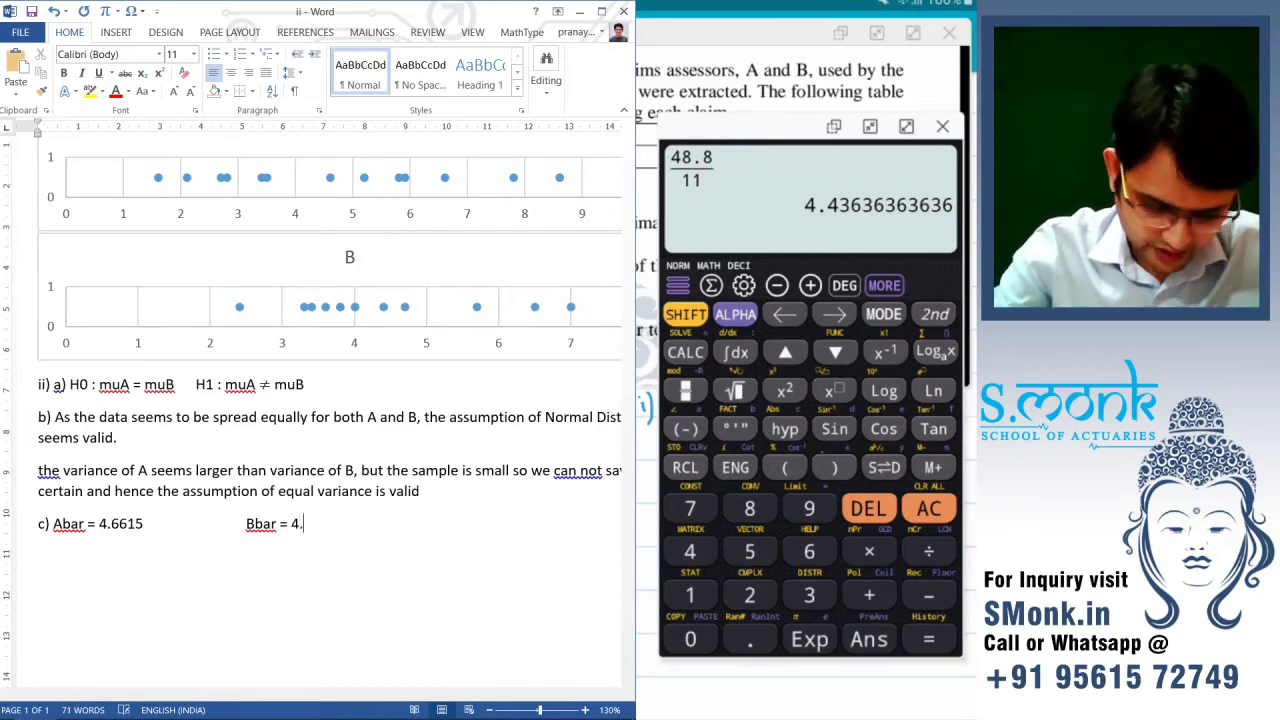
text(43)
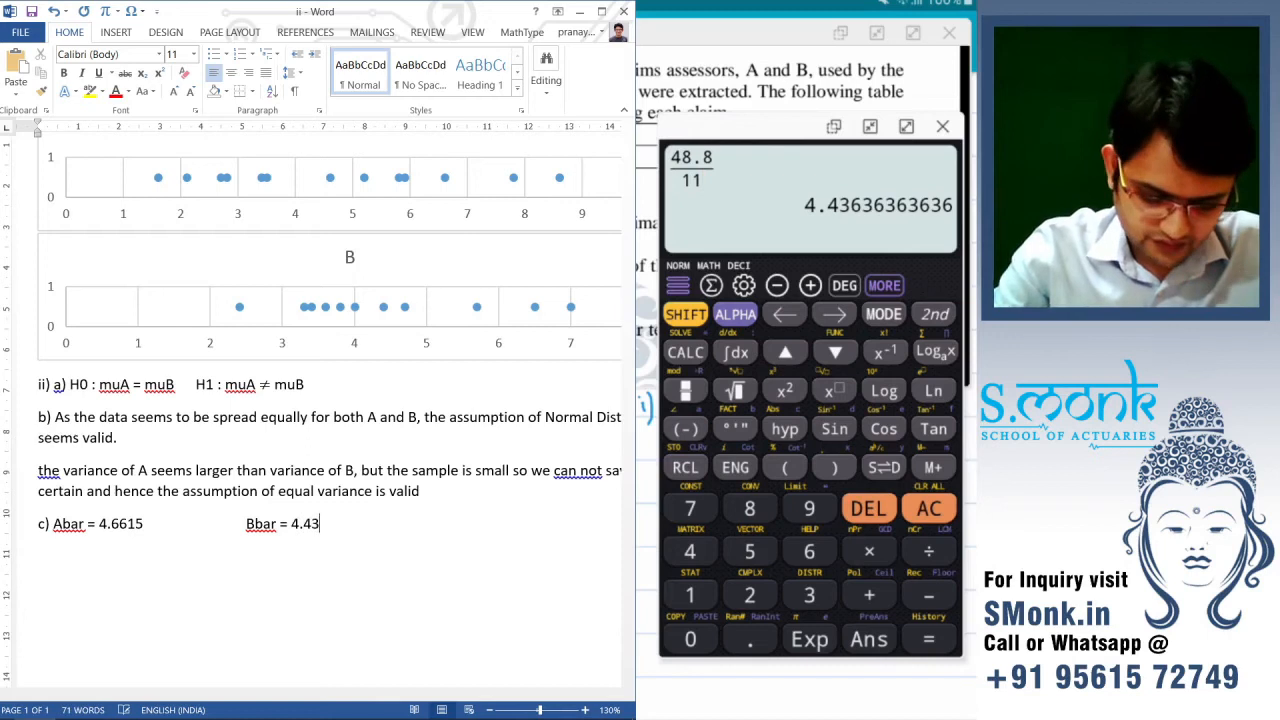
text(6)
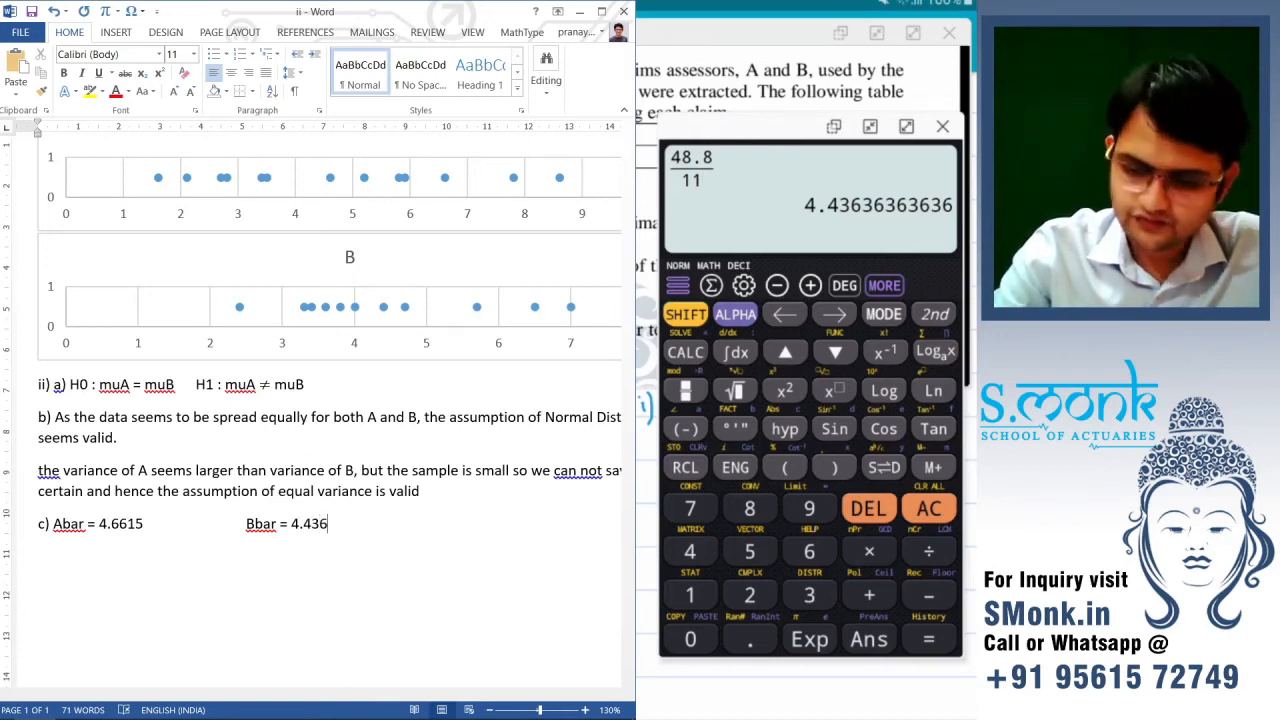
text(4)
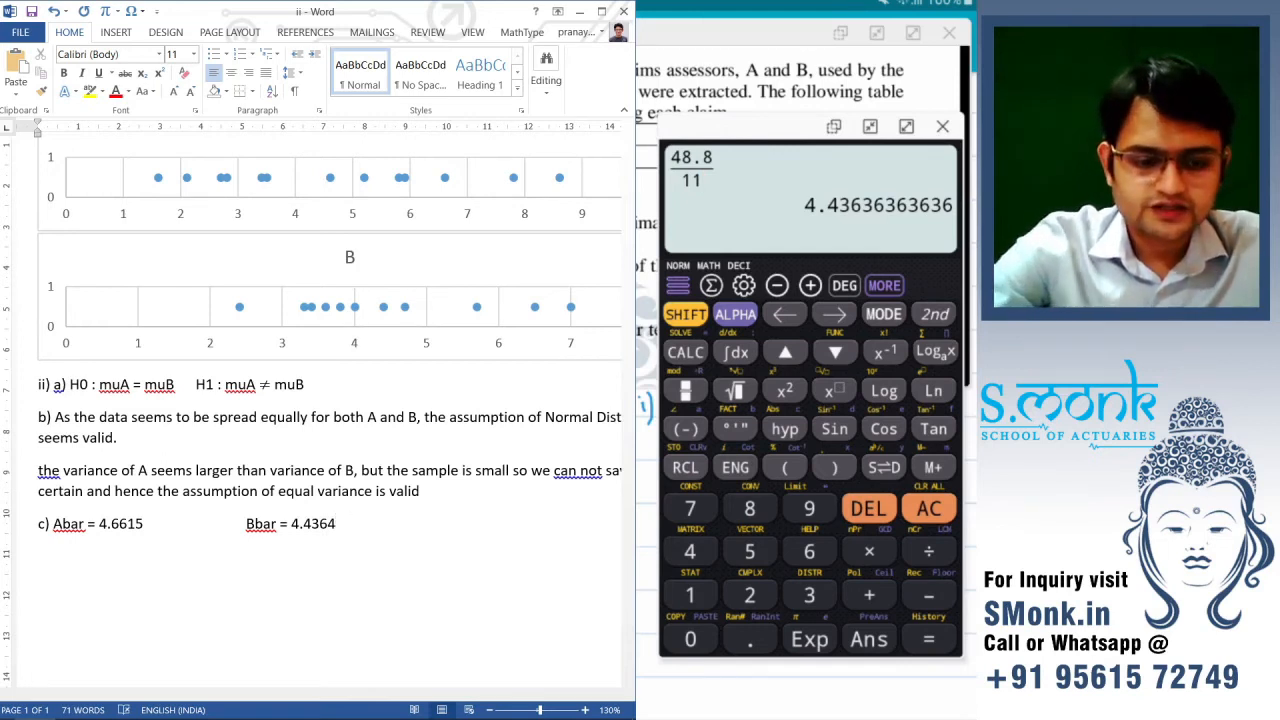
- Insert an equation after the Bbar value reading s squared with subscript A, followed by an equals sign
text(s)
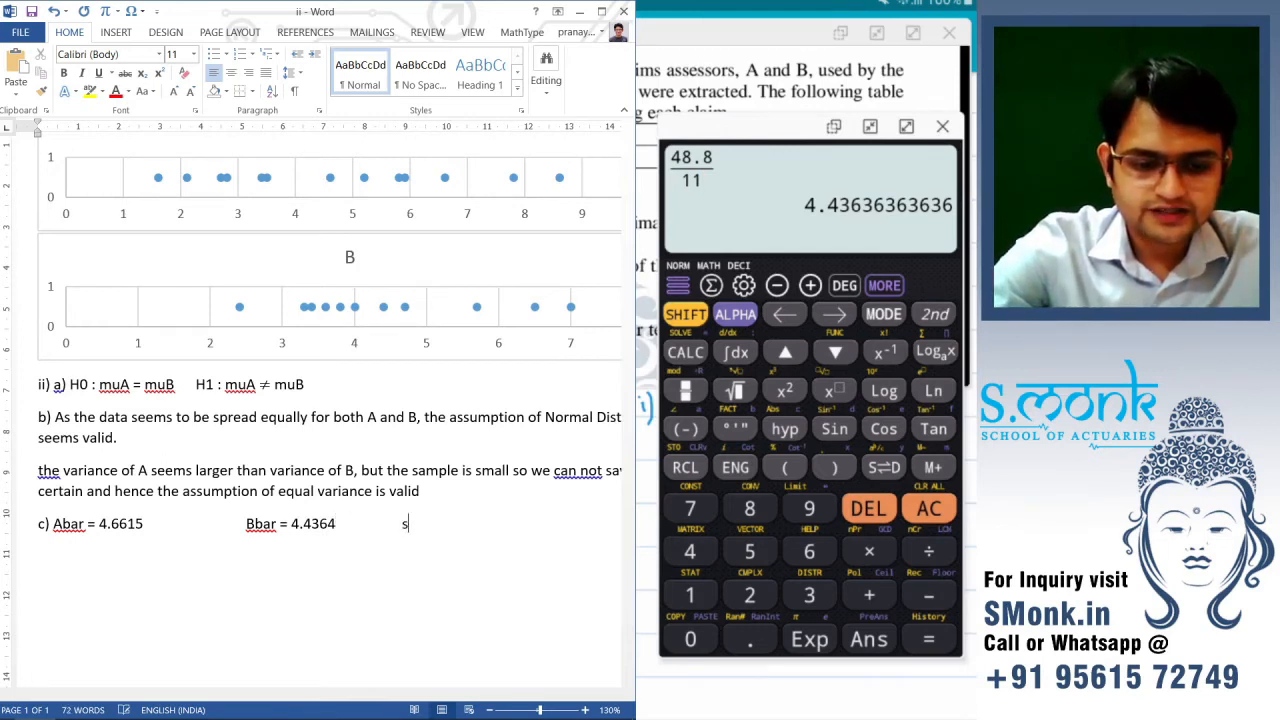
key(BackSpace)
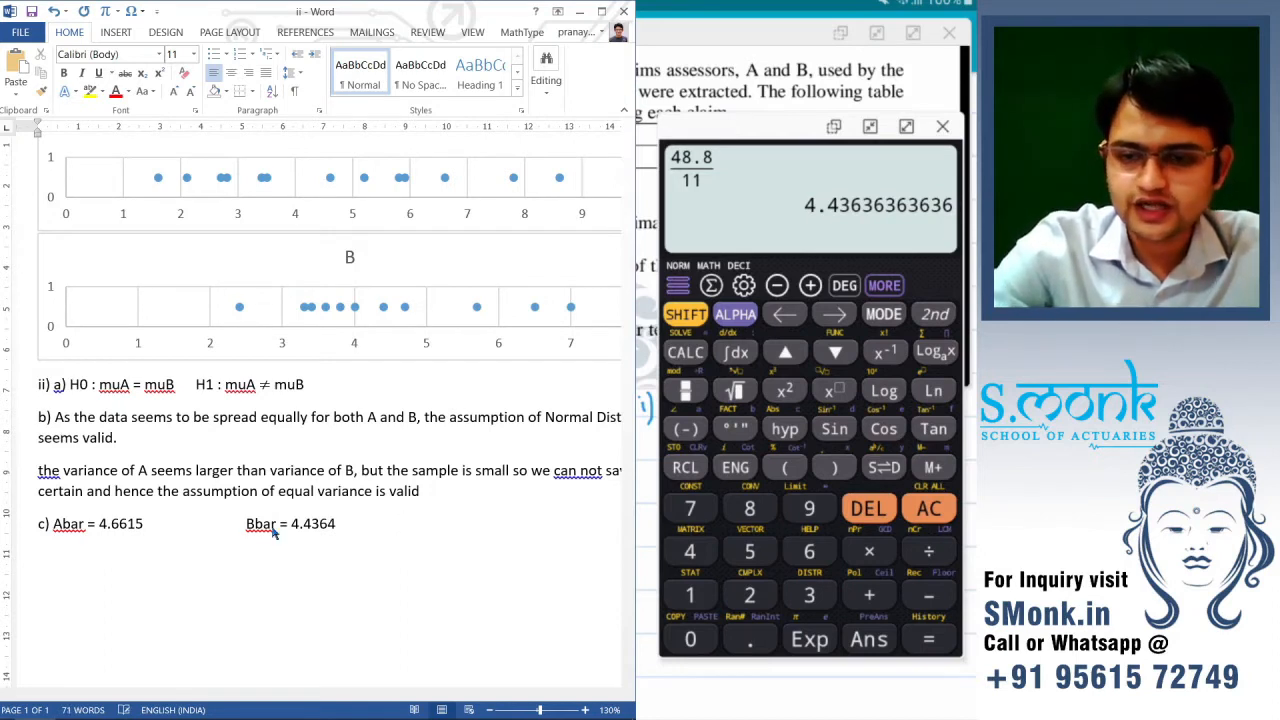
key(alt+equal)
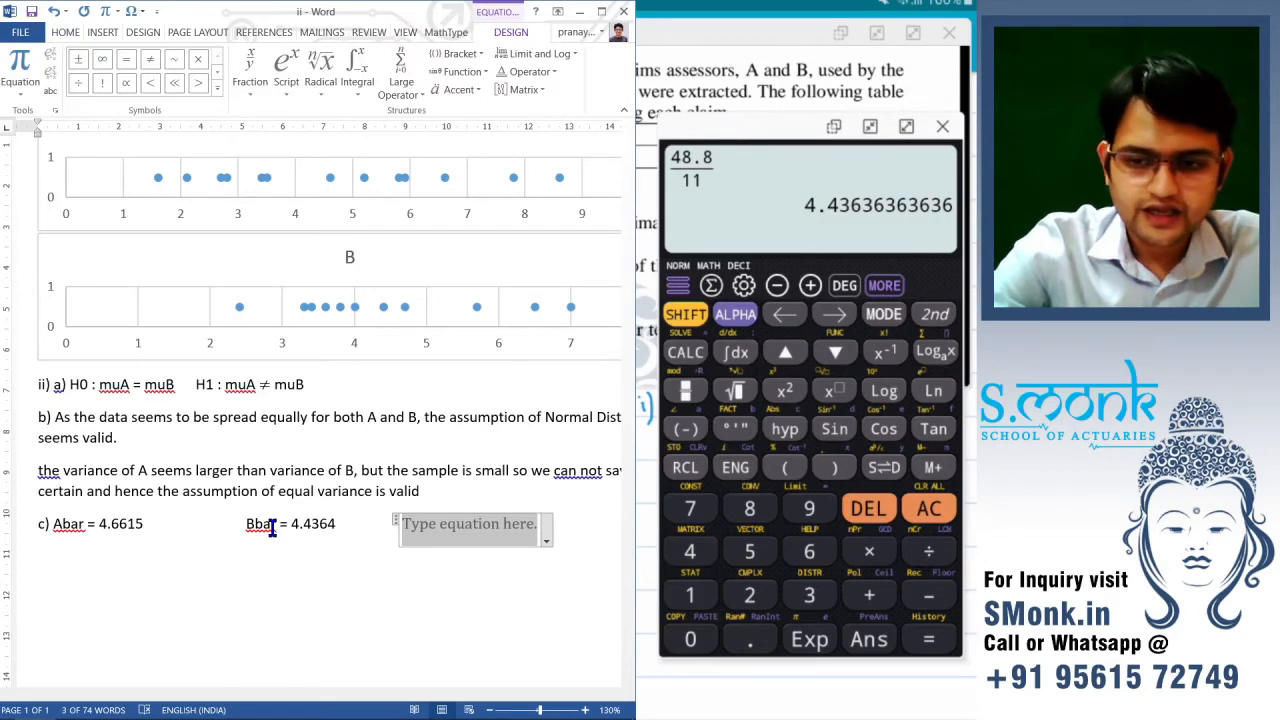
text(s)
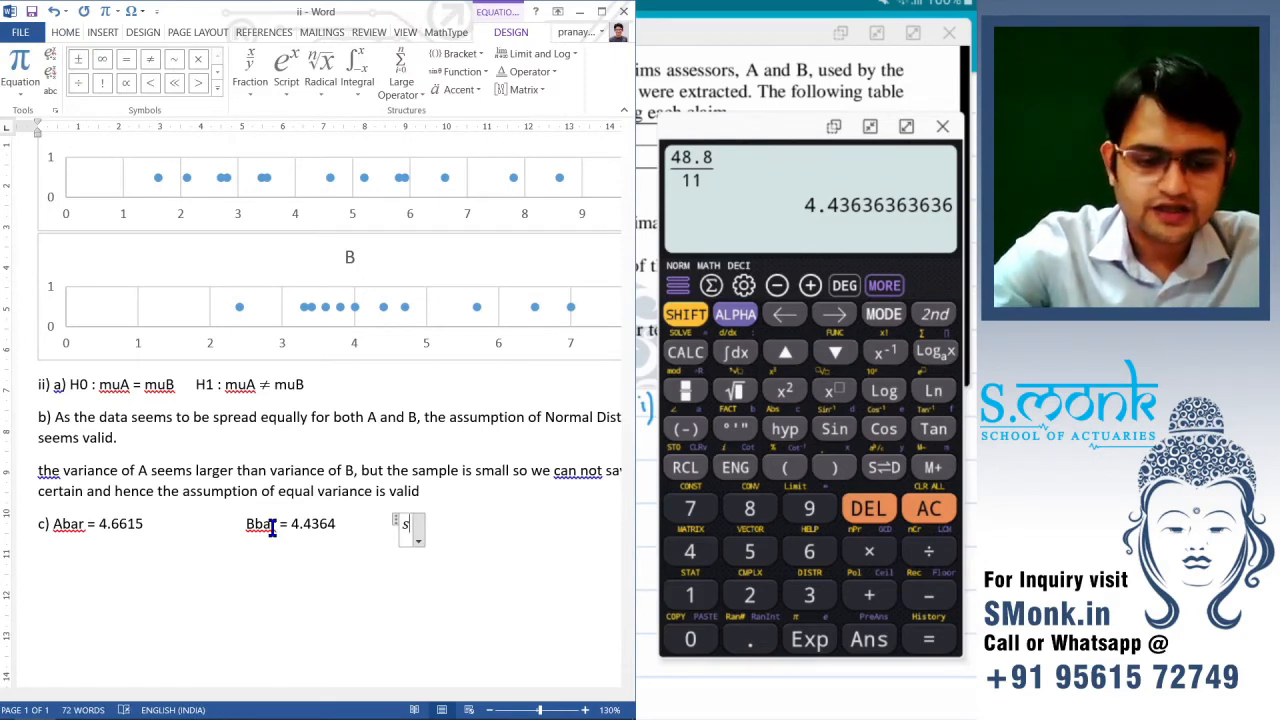
text(^2)
text(_A )
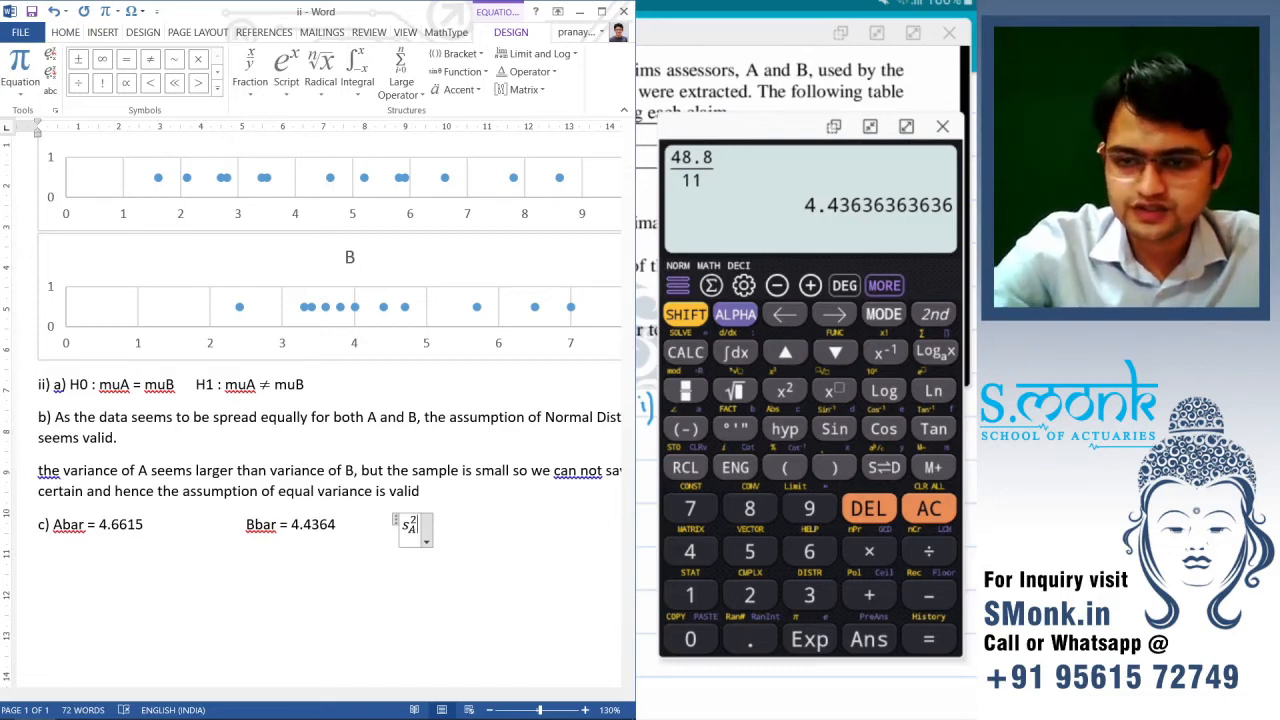
text(=)
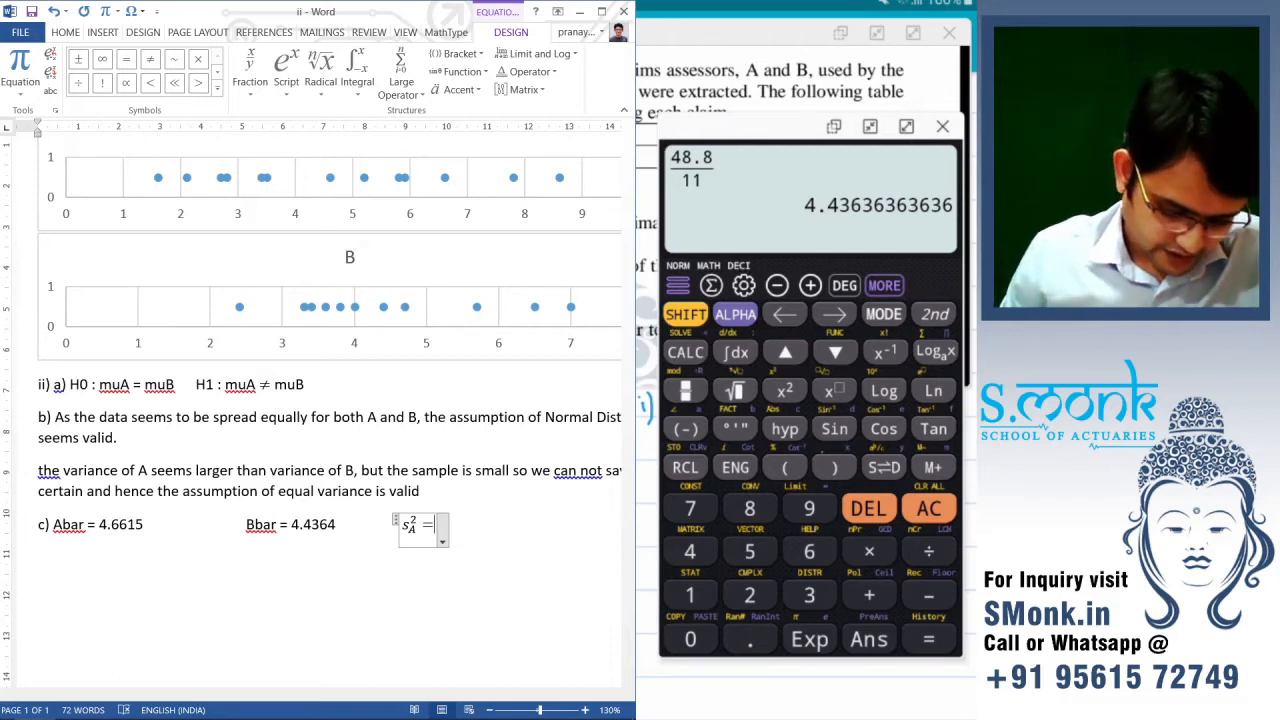
- Clear the calculator and start the variance of A with the fraction 1/12 multiplied by an opening bracket
click(928, 508)
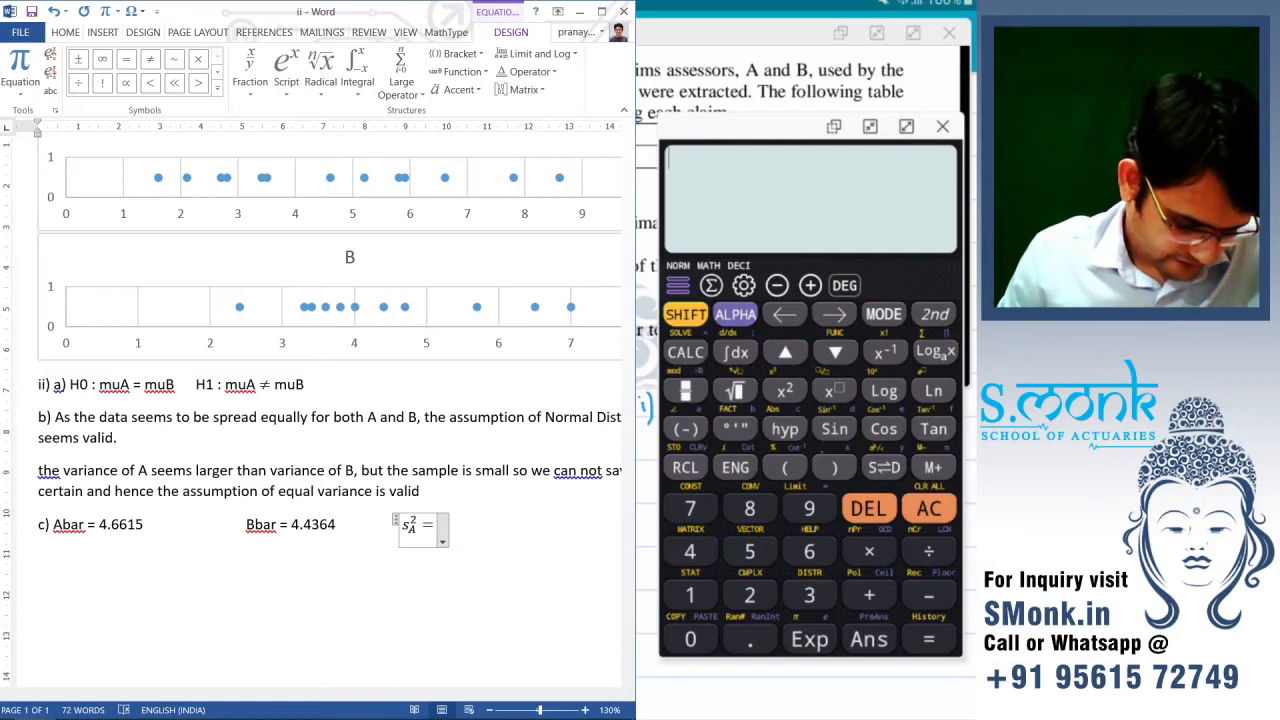
click(685, 390)
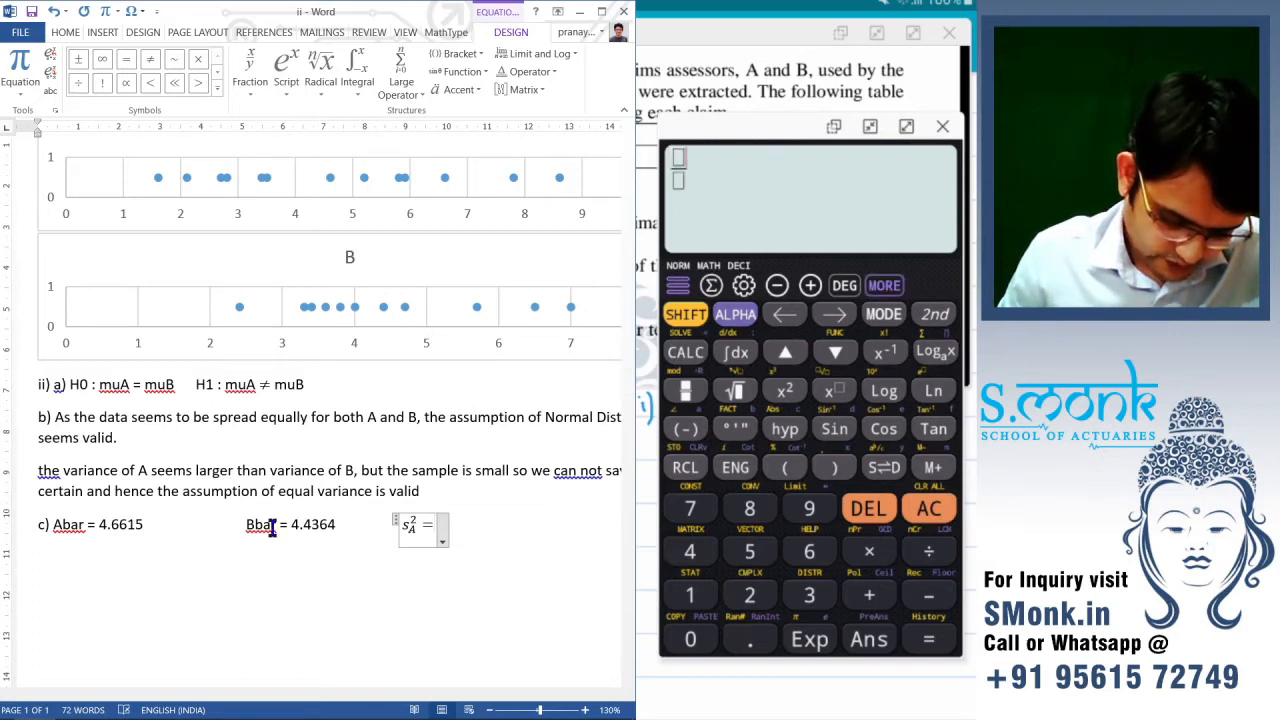
click(835, 352)
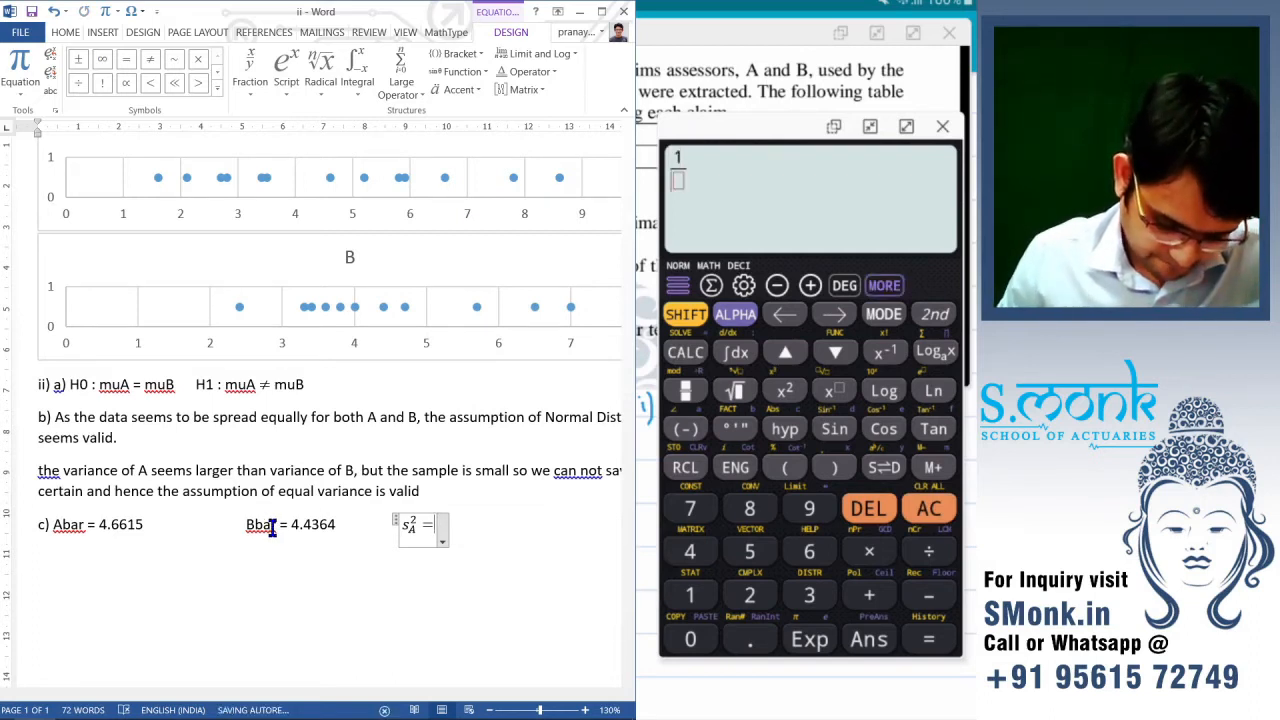
click(690, 595)
click(750, 595)
click(835, 314)
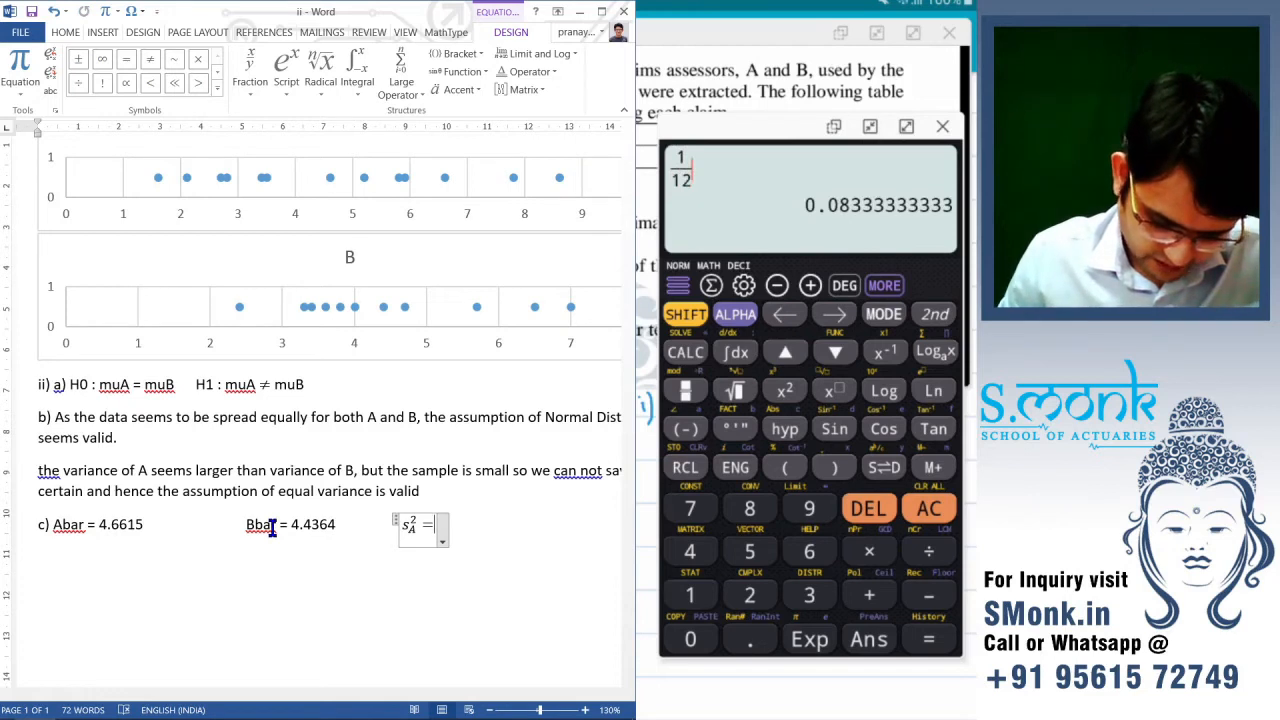
click(869, 551)
click(785, 467)
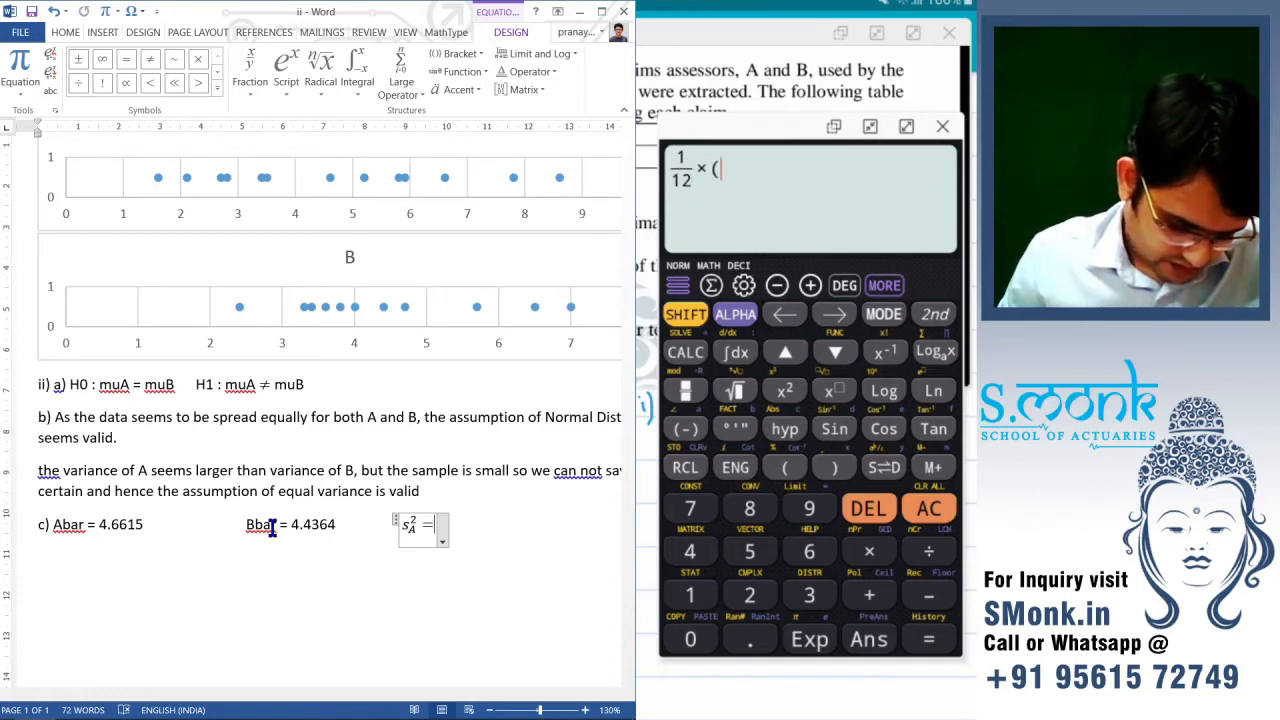
- Enter 340.92 as the first term inside the bracket of A's variance calculation
click(809, 594)
click(690, 551)
click(690, 638)
click(749, 638)
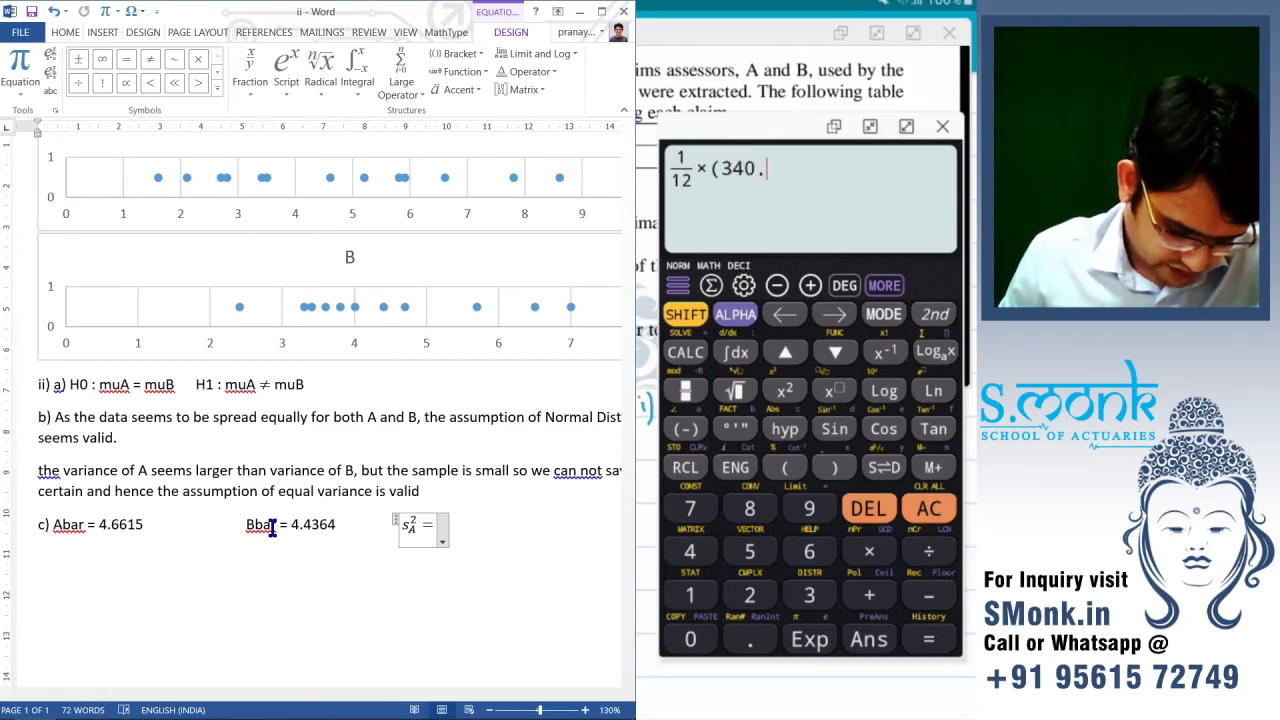
click(809, 508)
click(749, 594)
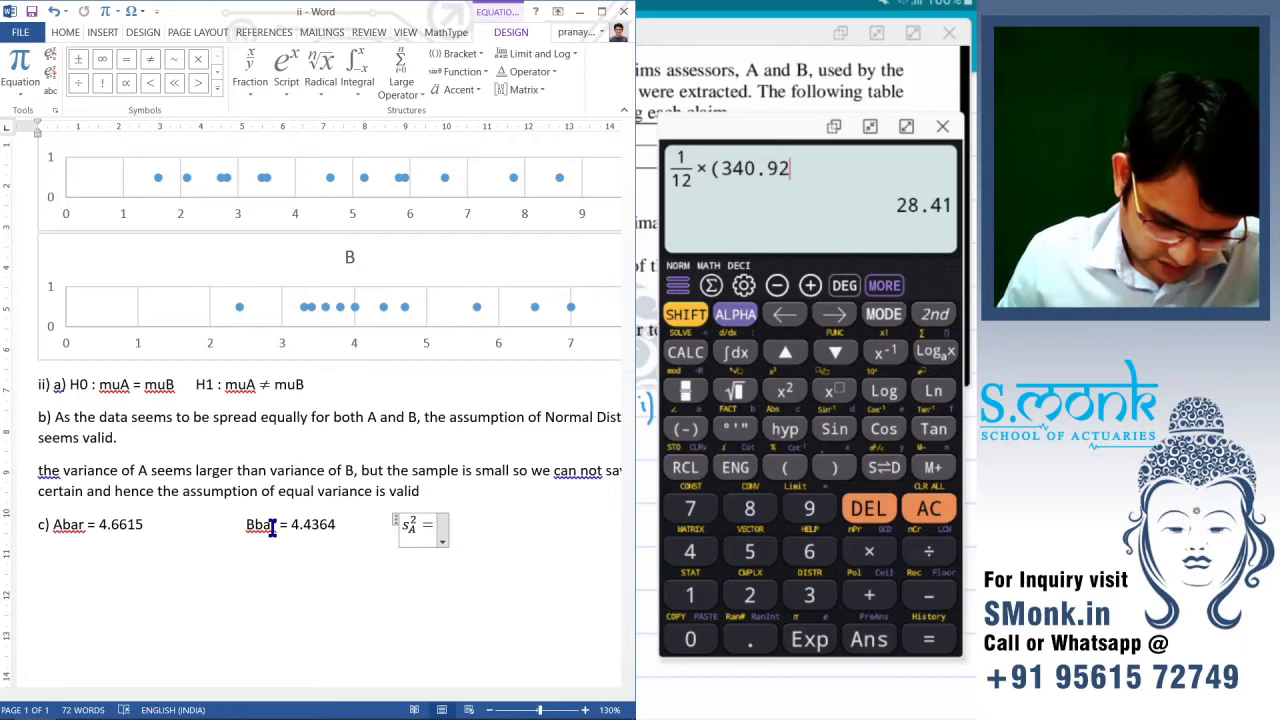
- Subtract 13 × 4.6615² from the first term, close the bracket and evaluate the variance of A
click(929, 594)
click(690, 594)
click(809, 594)
click(869, 551)
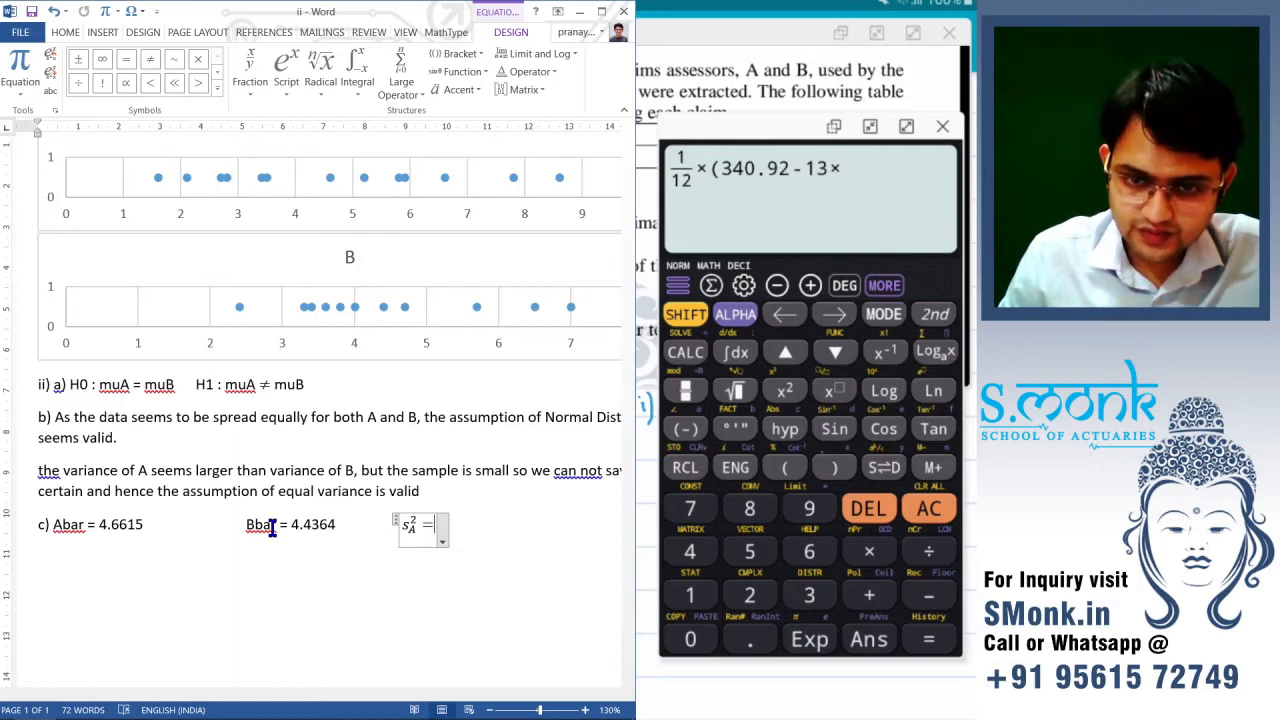
click(689, 551)
click(750, 639)
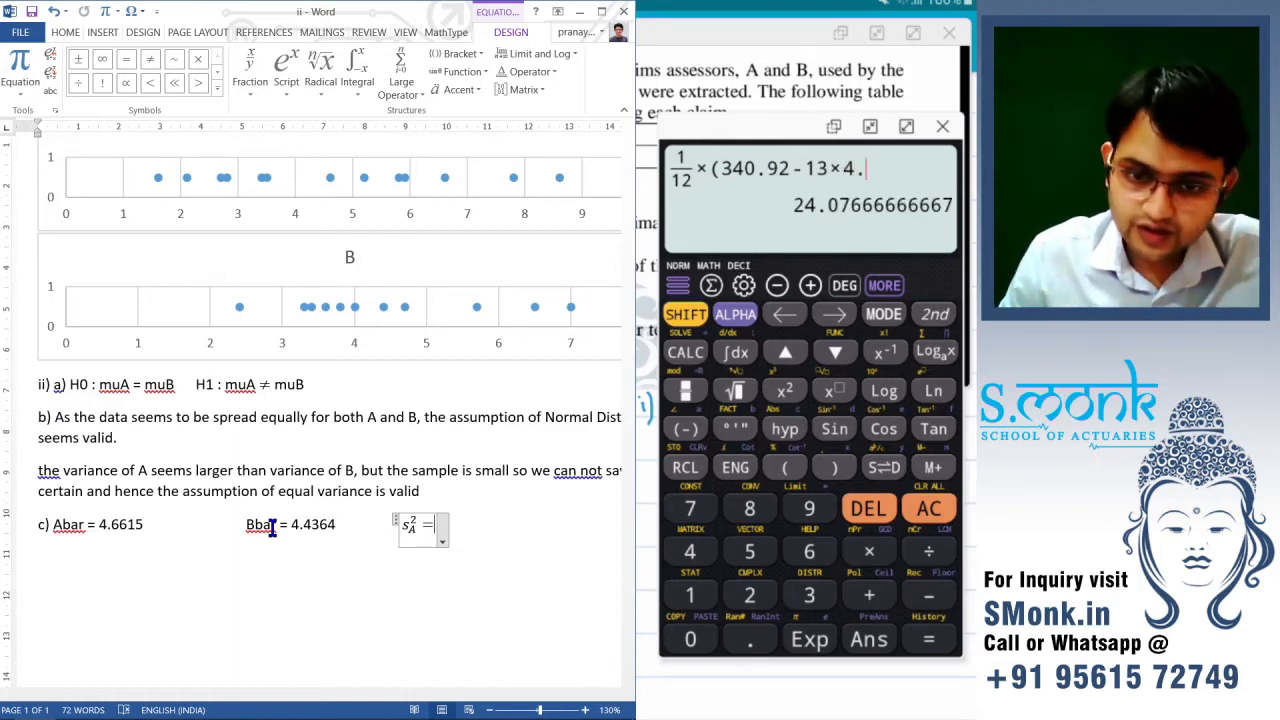
text(6615)
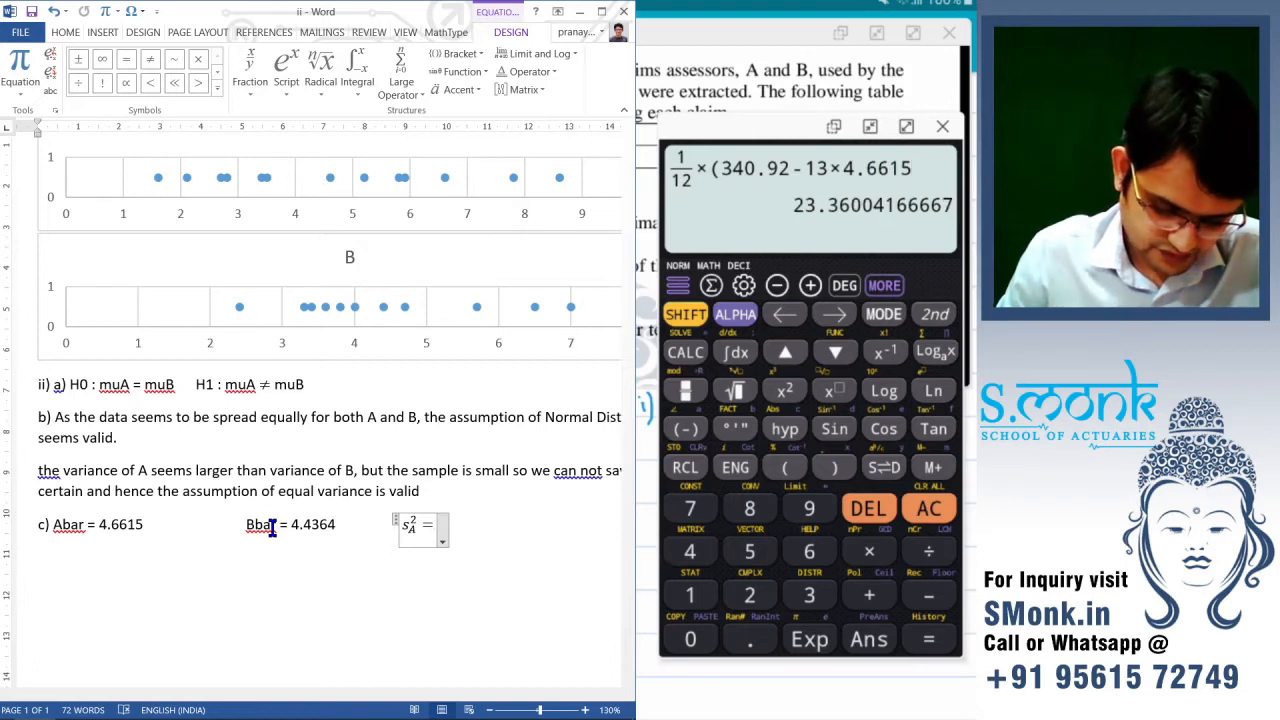
click(785, 391)
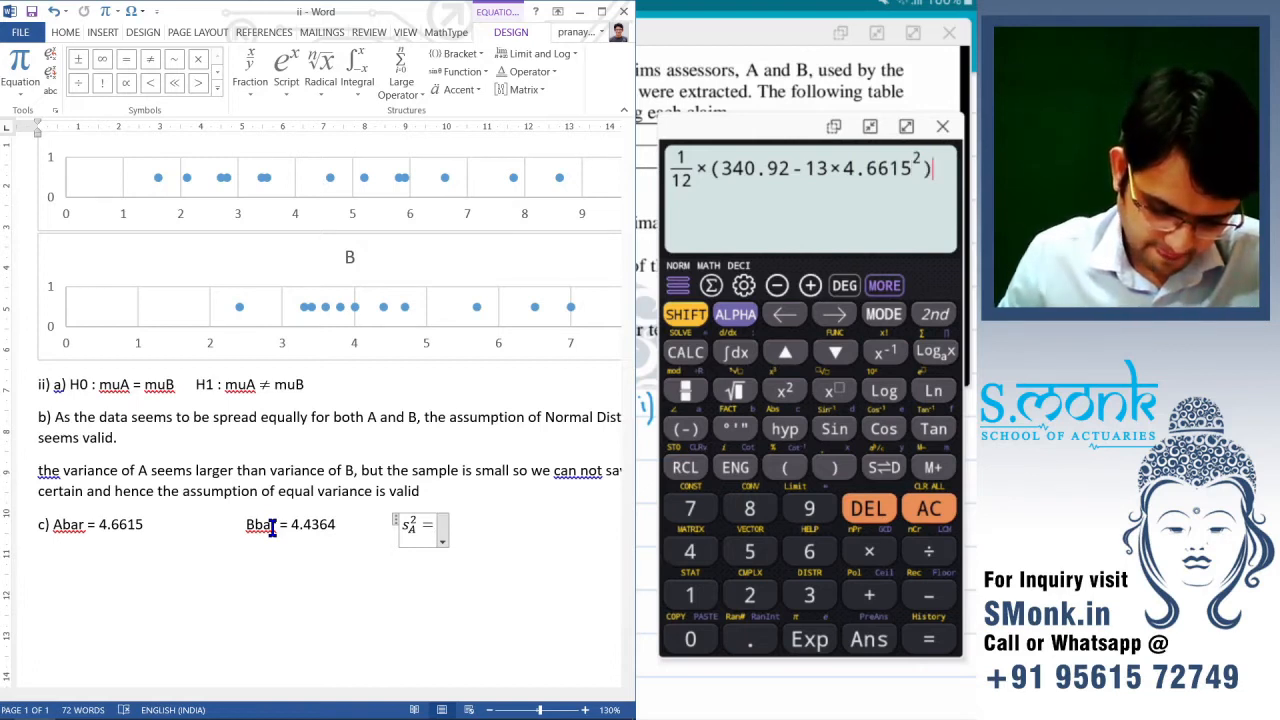
click(929, 639)
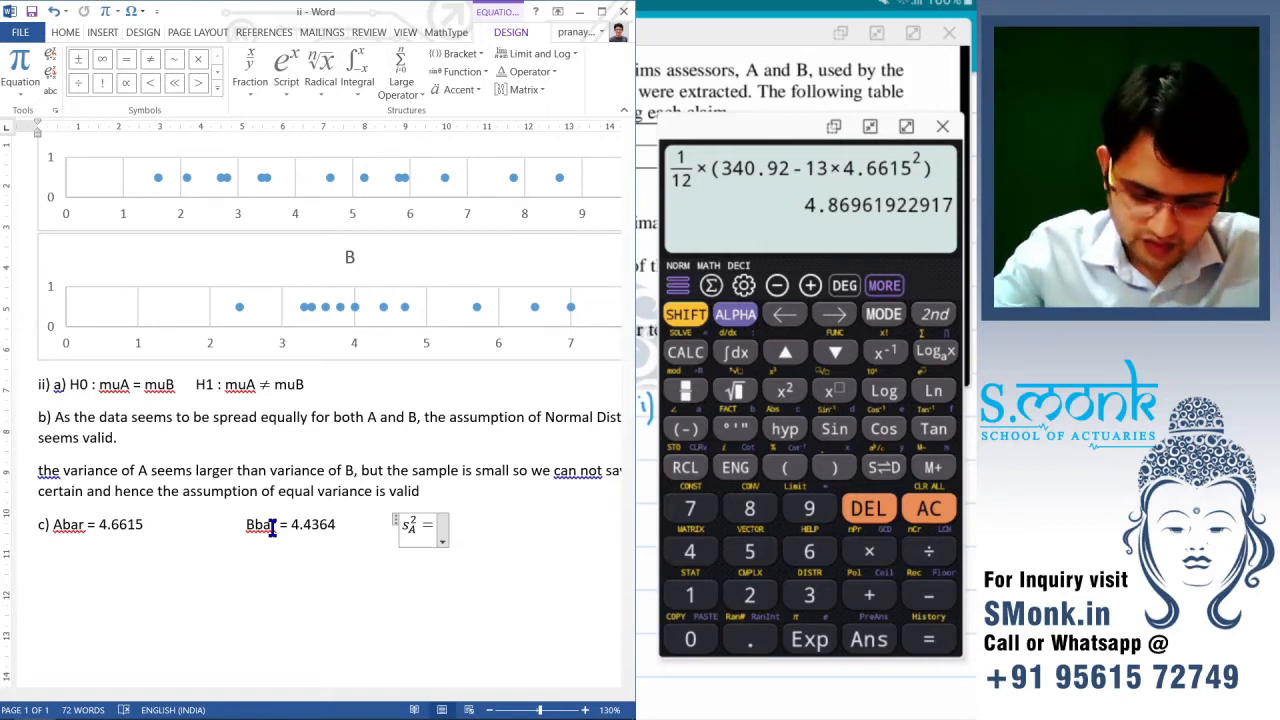
- Enter 4.8696 as the value of s squared with subscript A in the document and leave the equation
text(4.8)
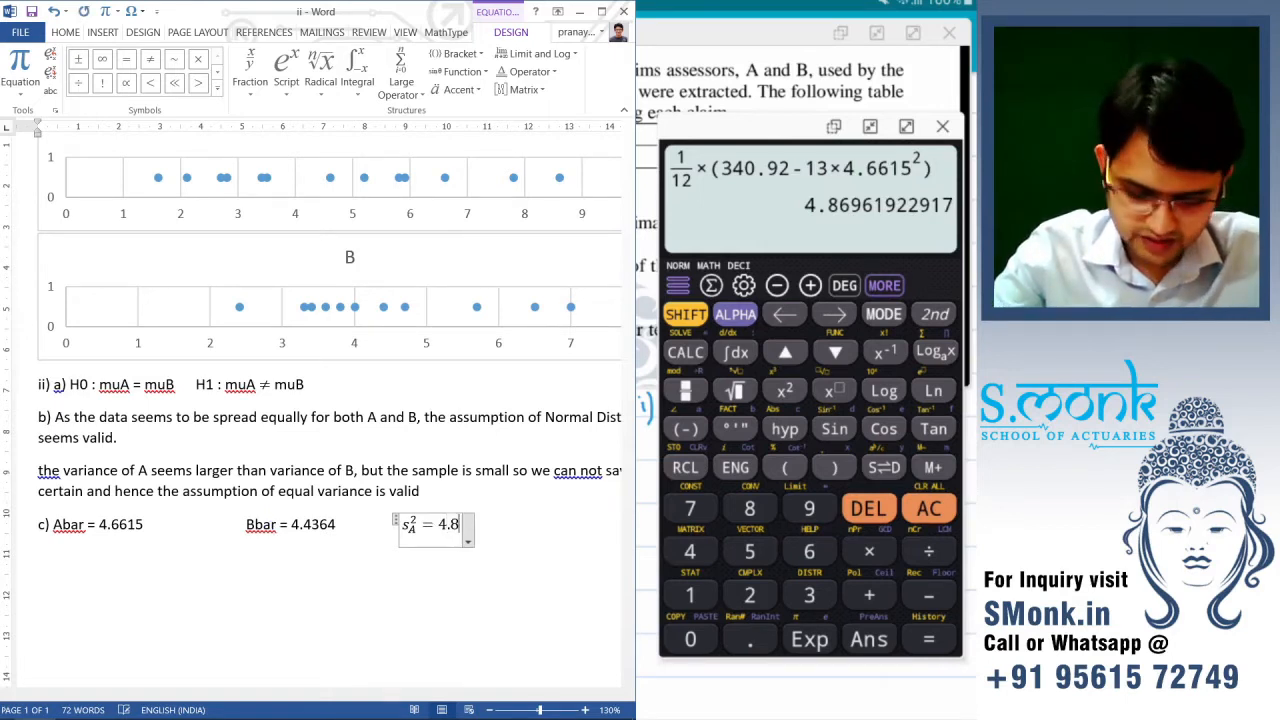
text(6)
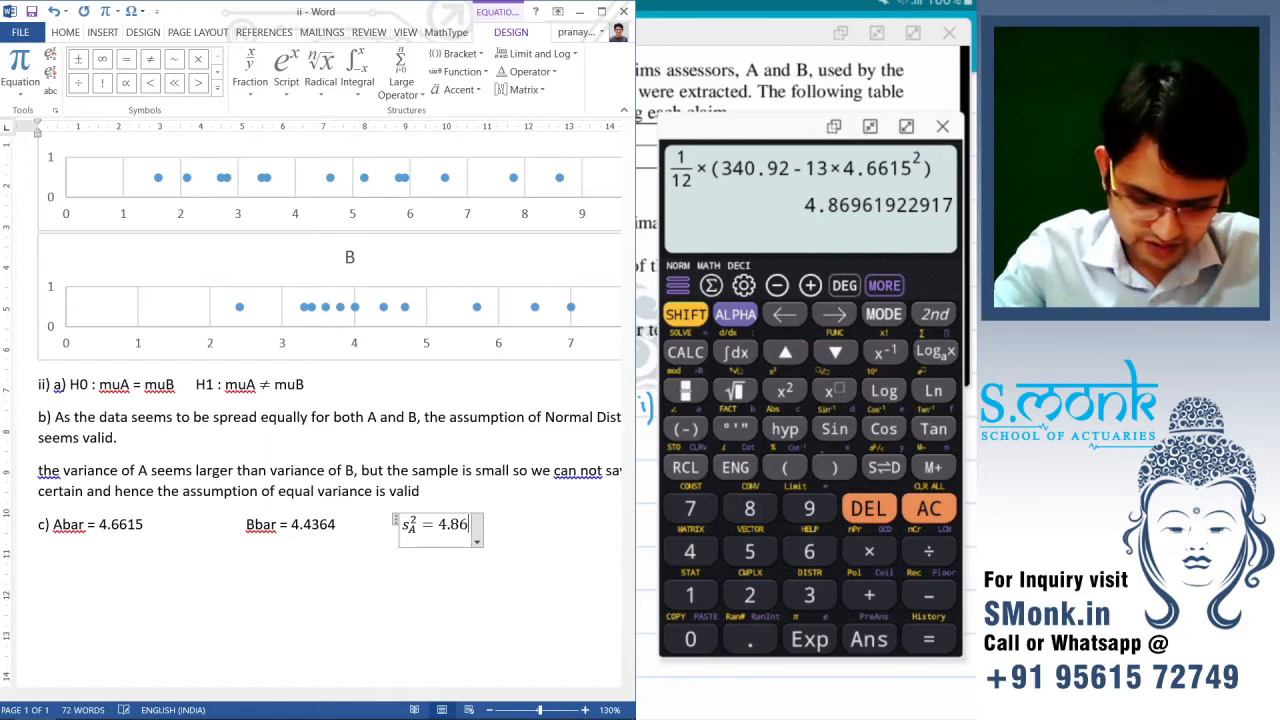
text(96)
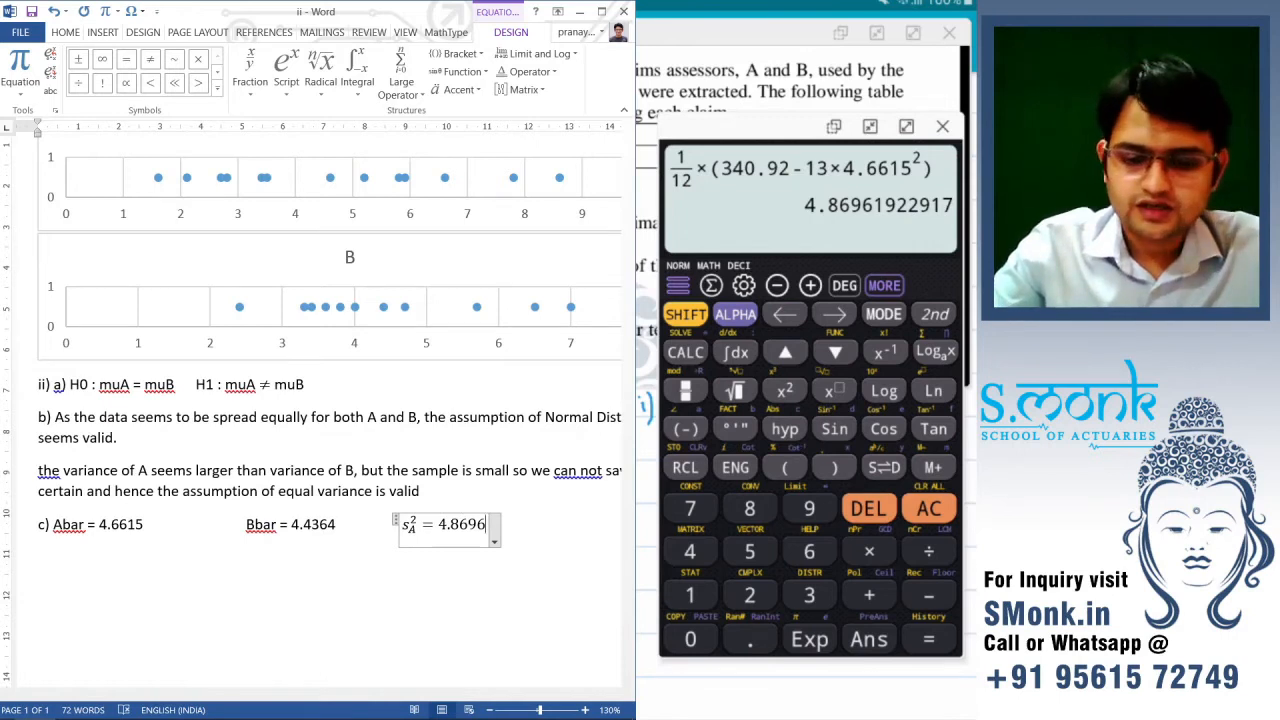
click(273, 528)
- Insert a tabbed equation after A's variance reading s squared with subscript B, followed by an equals sign
key(Tab)
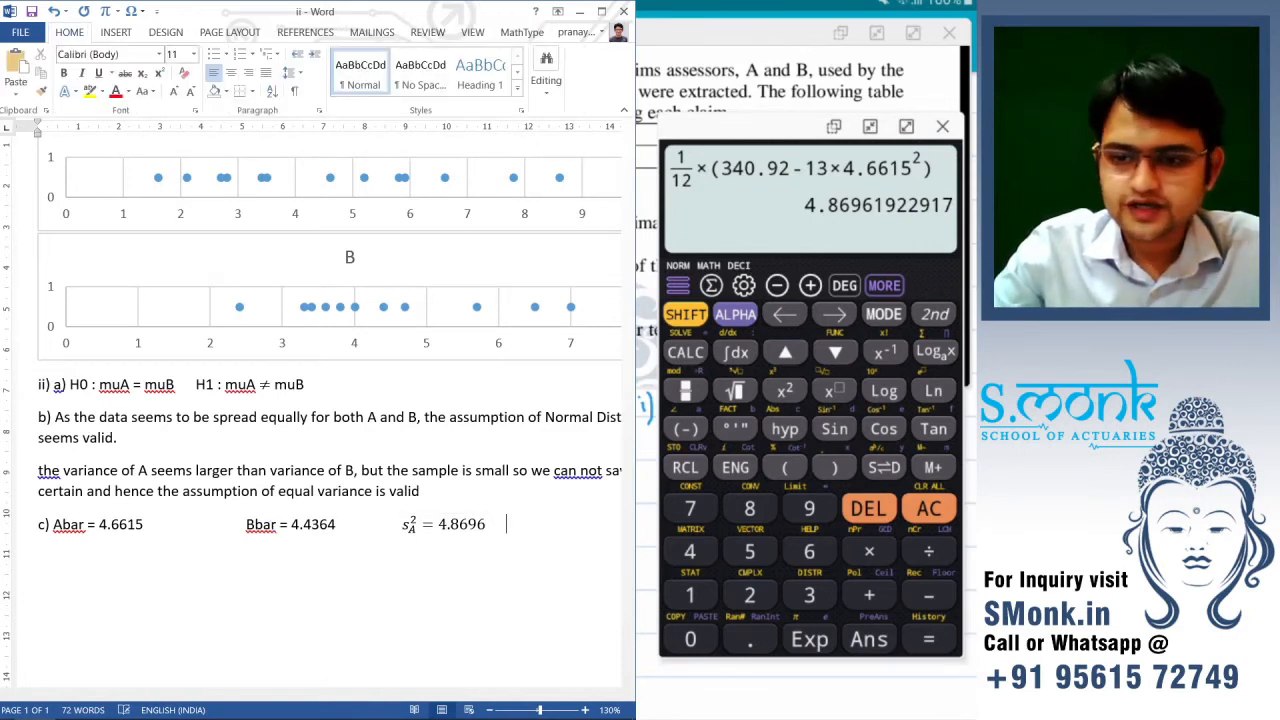
text(s)
key(BackSpace)
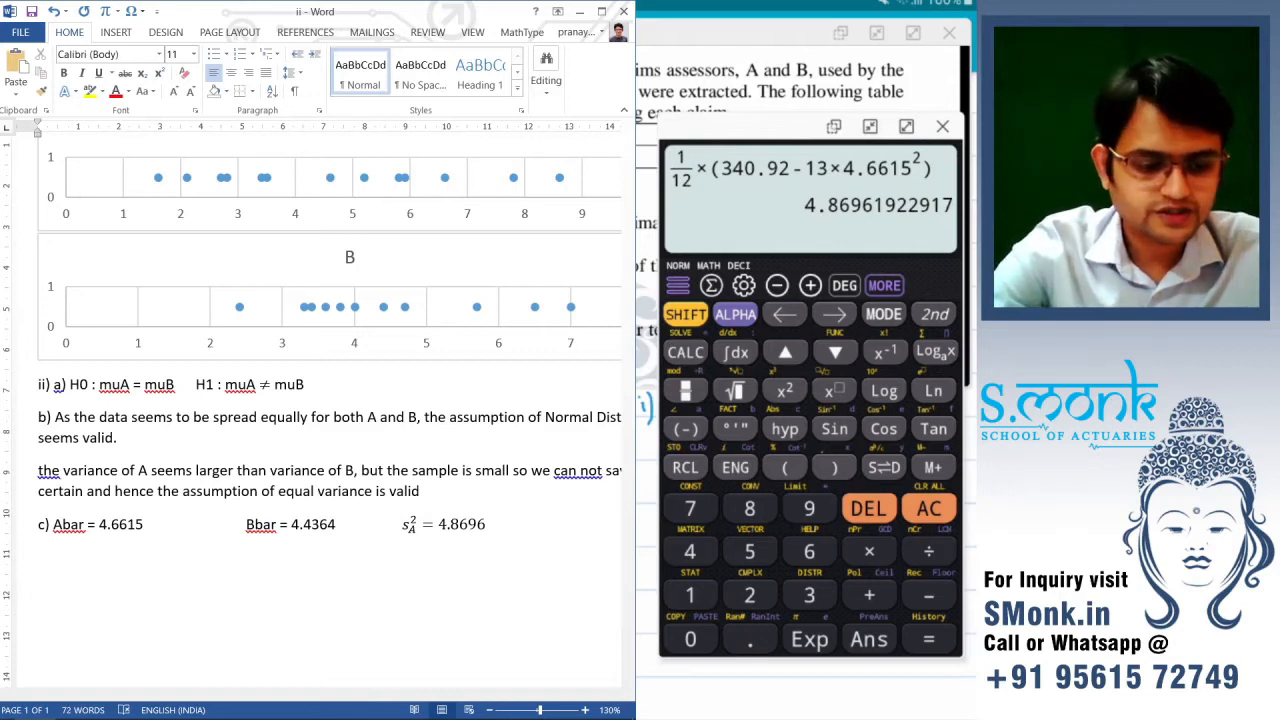
key(alt+equal)
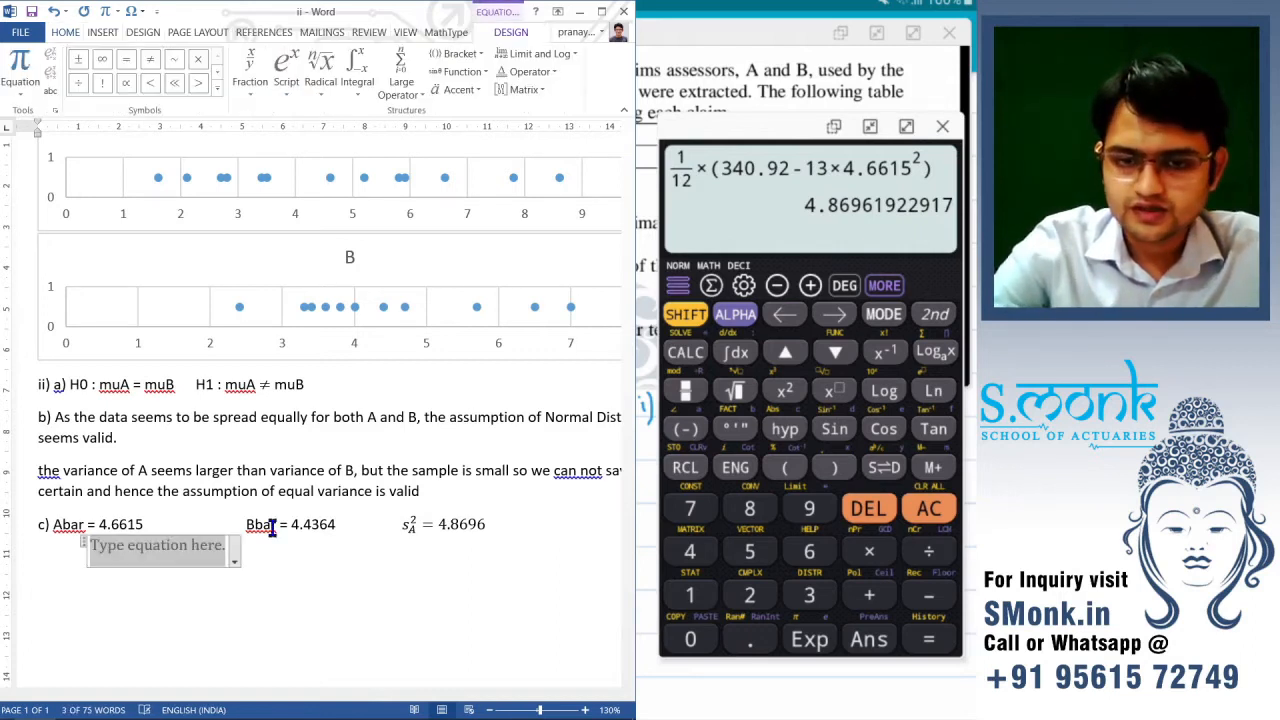
text(s)
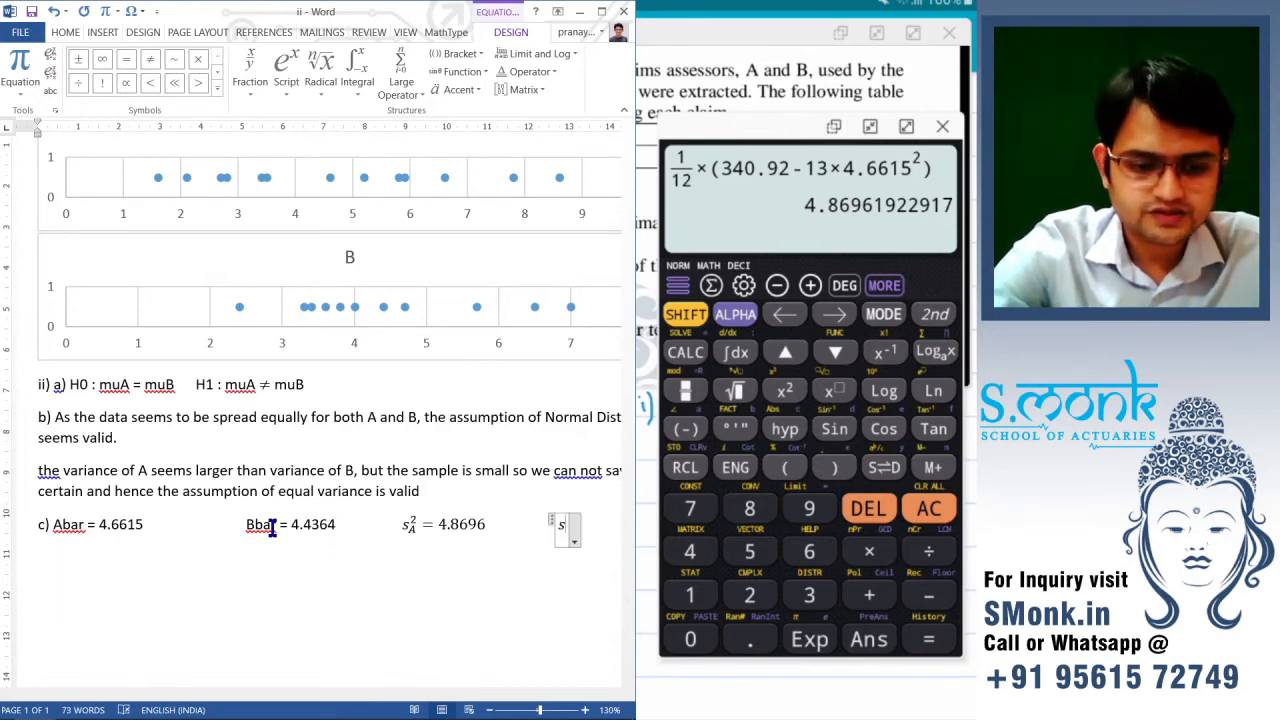
text(_B)
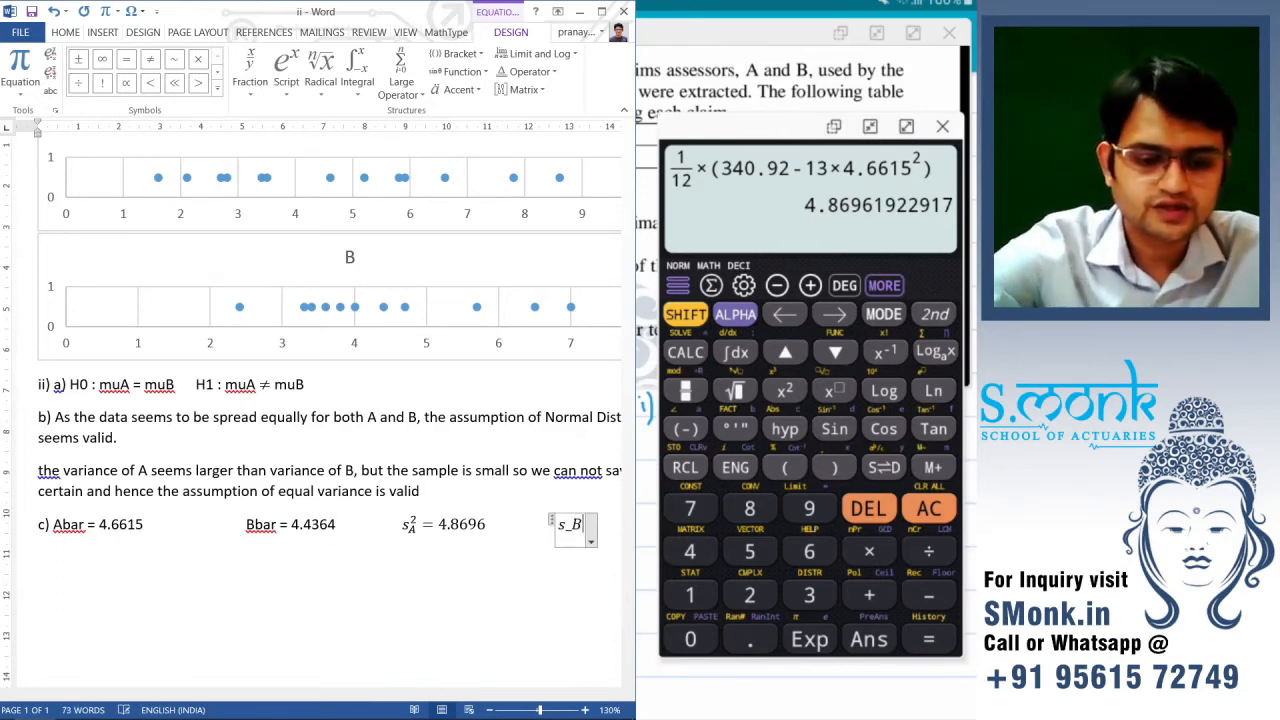
text(^2 )
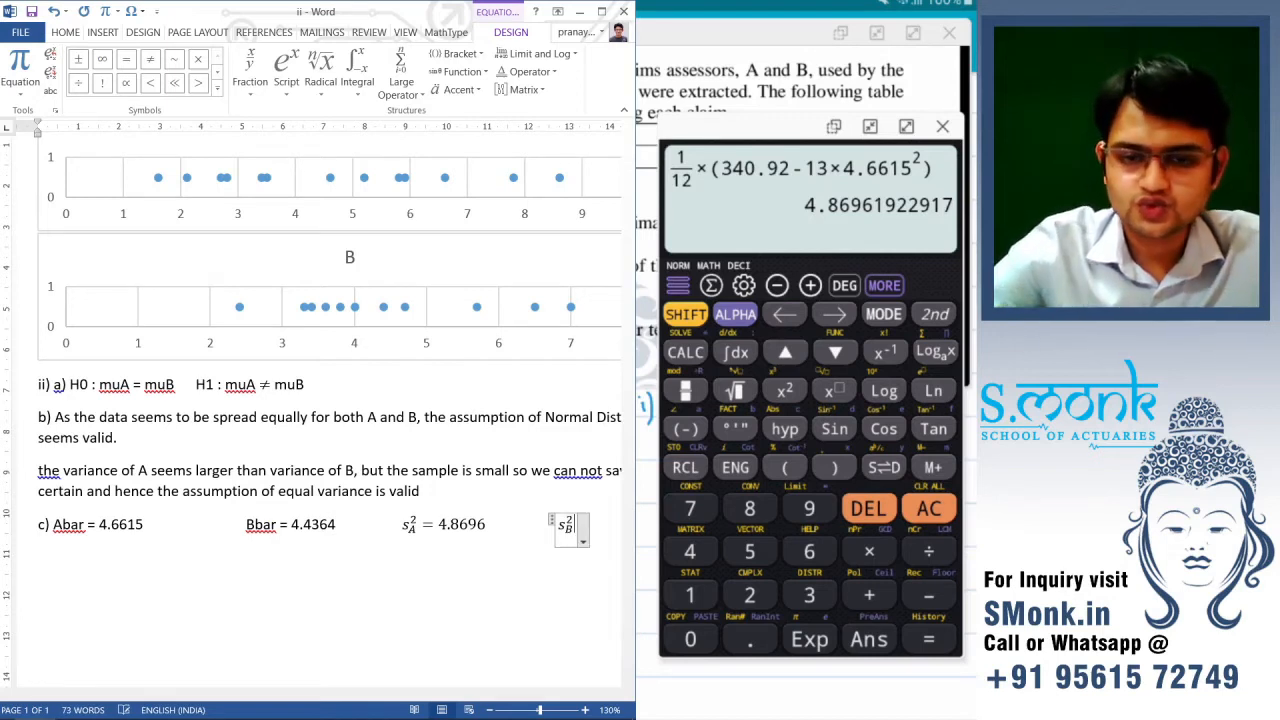
text(=)
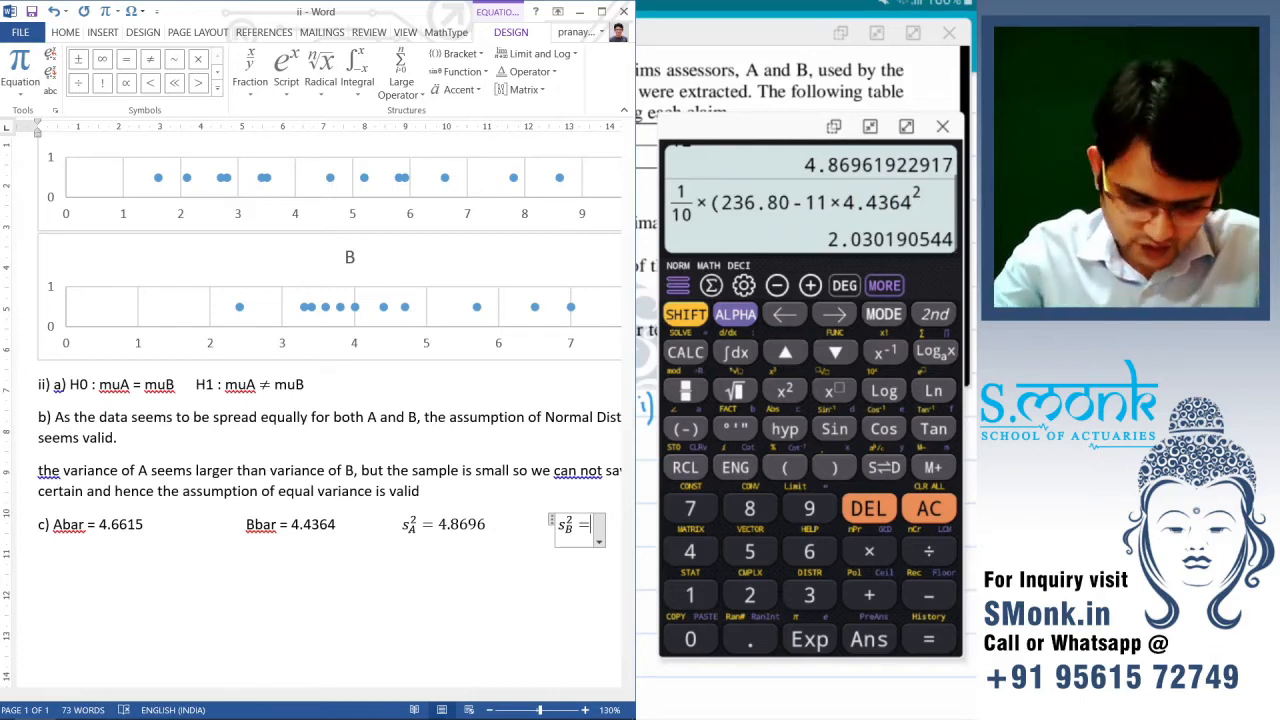
- Enter 2.0302 as the value of s squared with subscript B and leave the equation
text(2.)
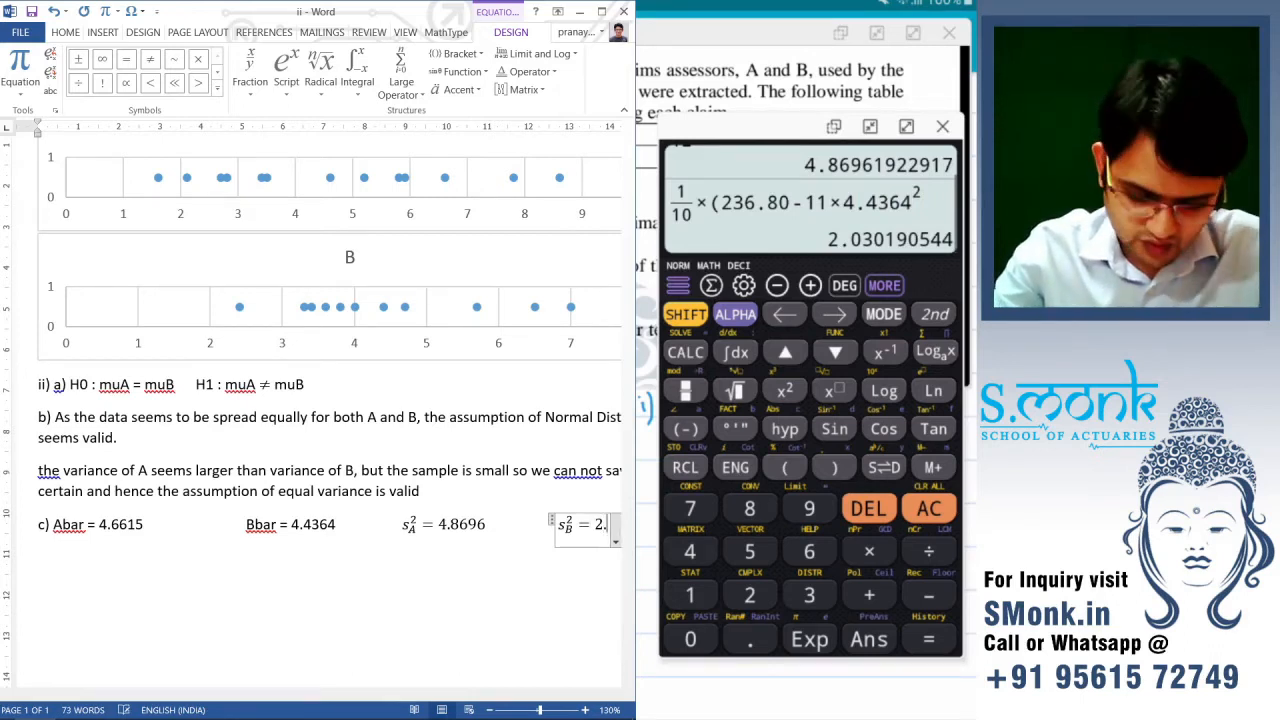
text(0301)
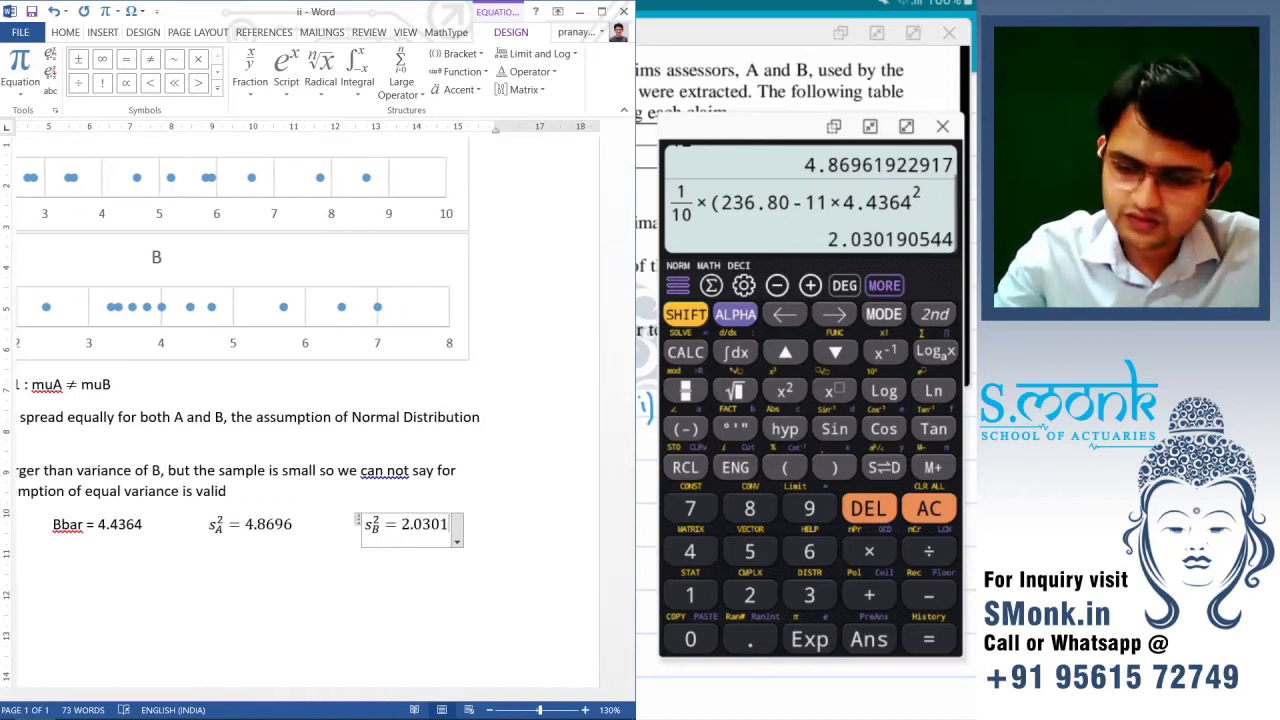
key(BackSpace)
text(2)
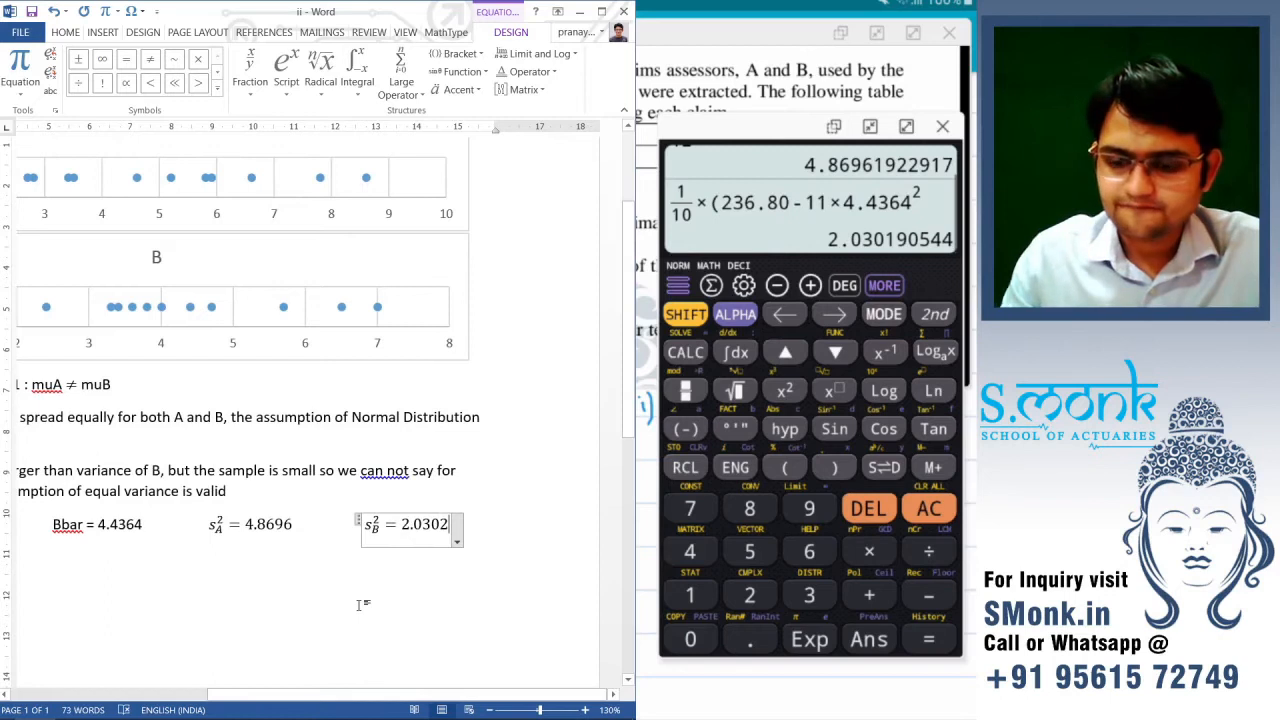
key(Right)
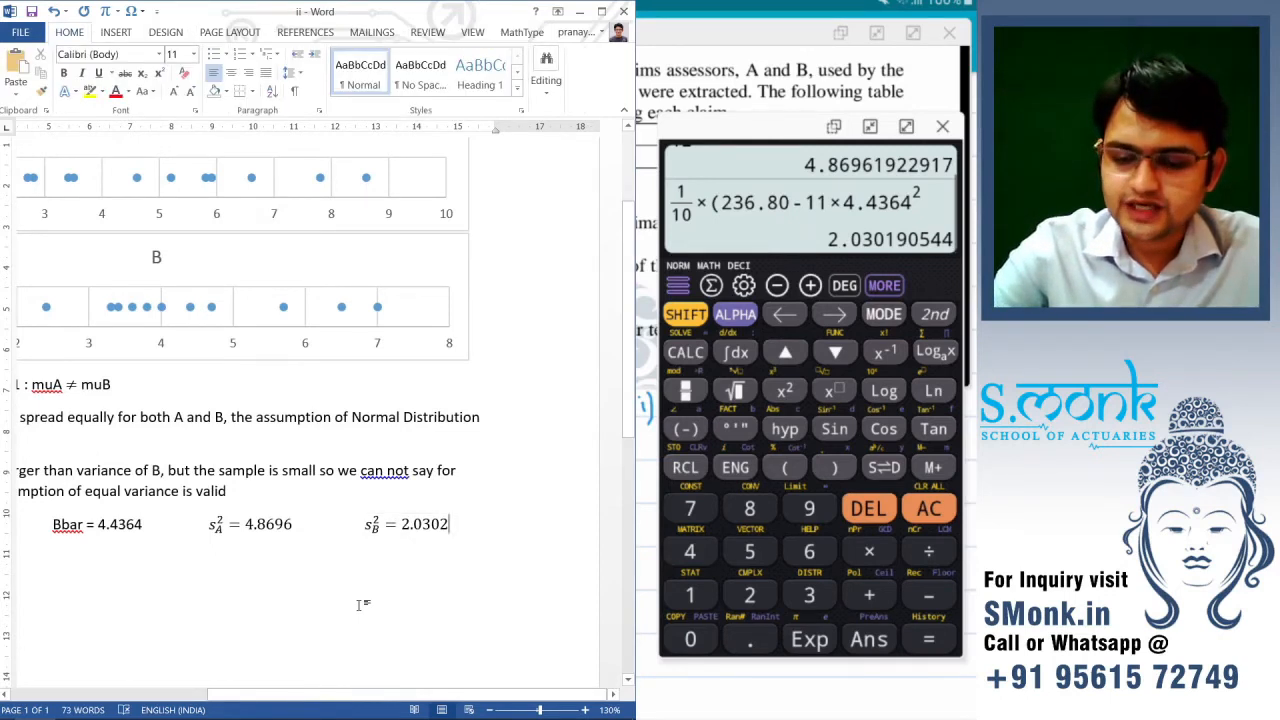
- Start an equation on a new line reading s squared with subscript p, an equals sign and an empty stacked fraction
key(Return)
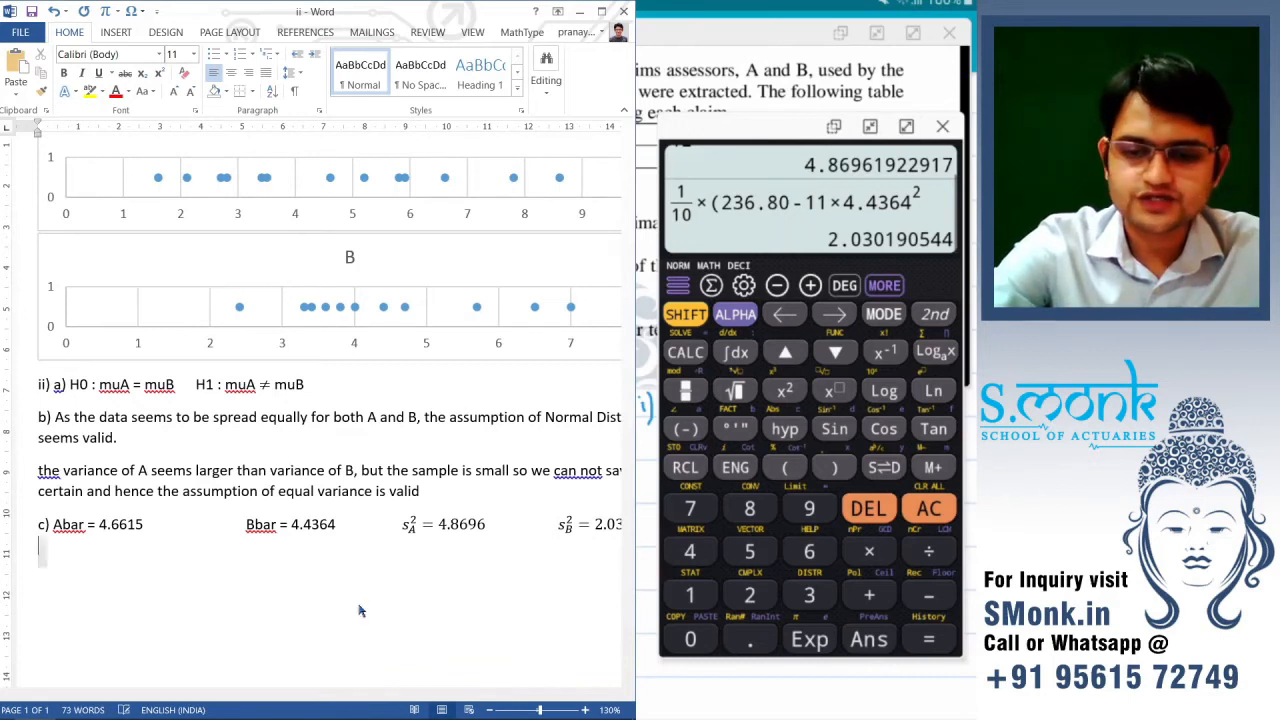
key(alt+equal)
text(s)
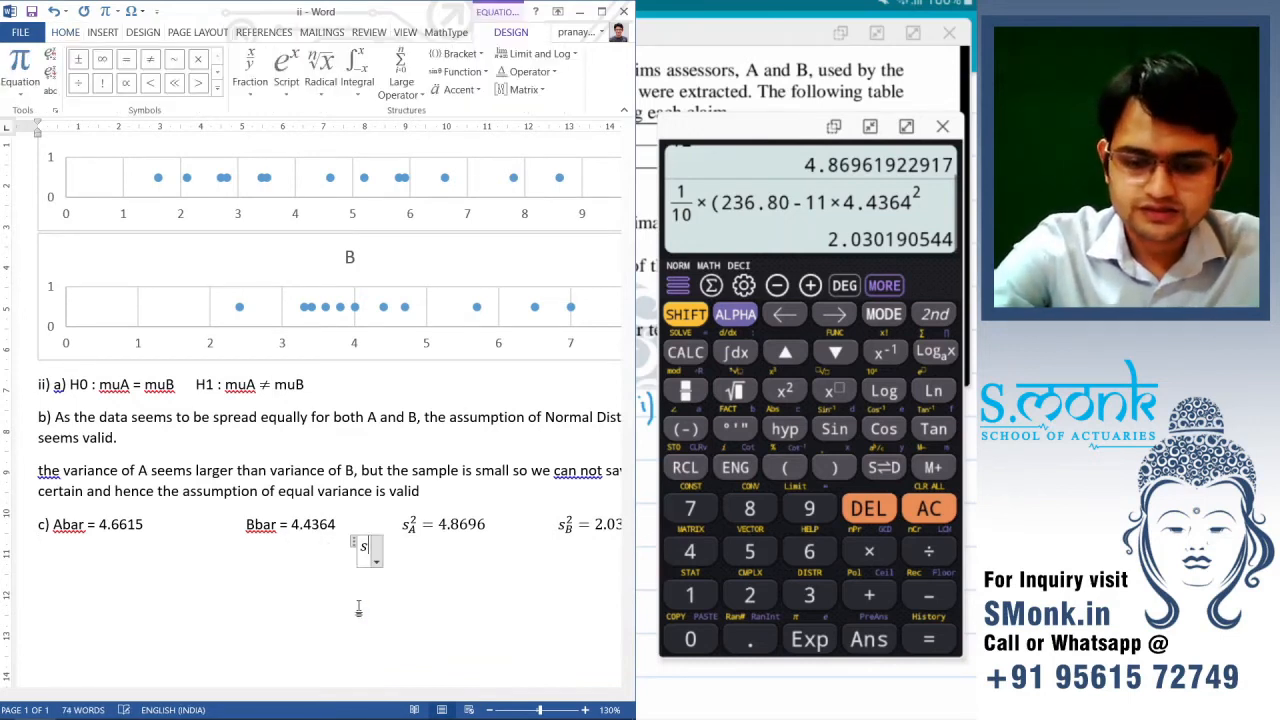
text(_p)
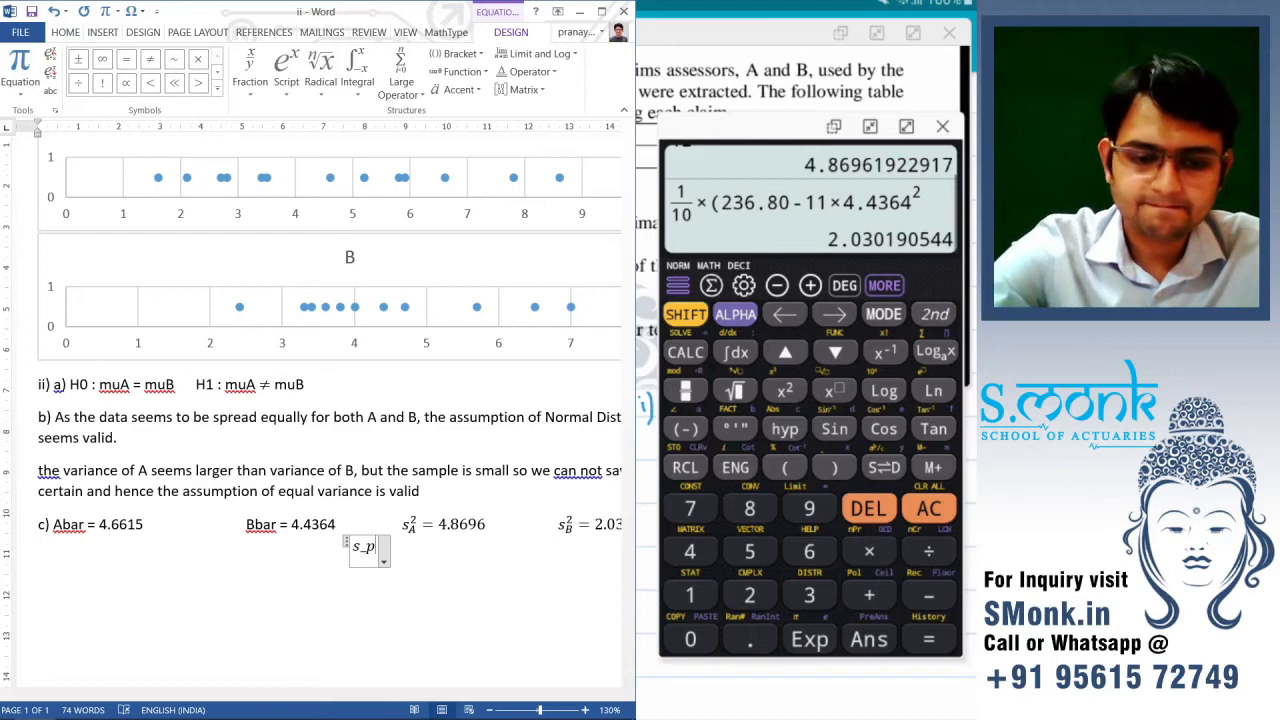
text(^2 =)
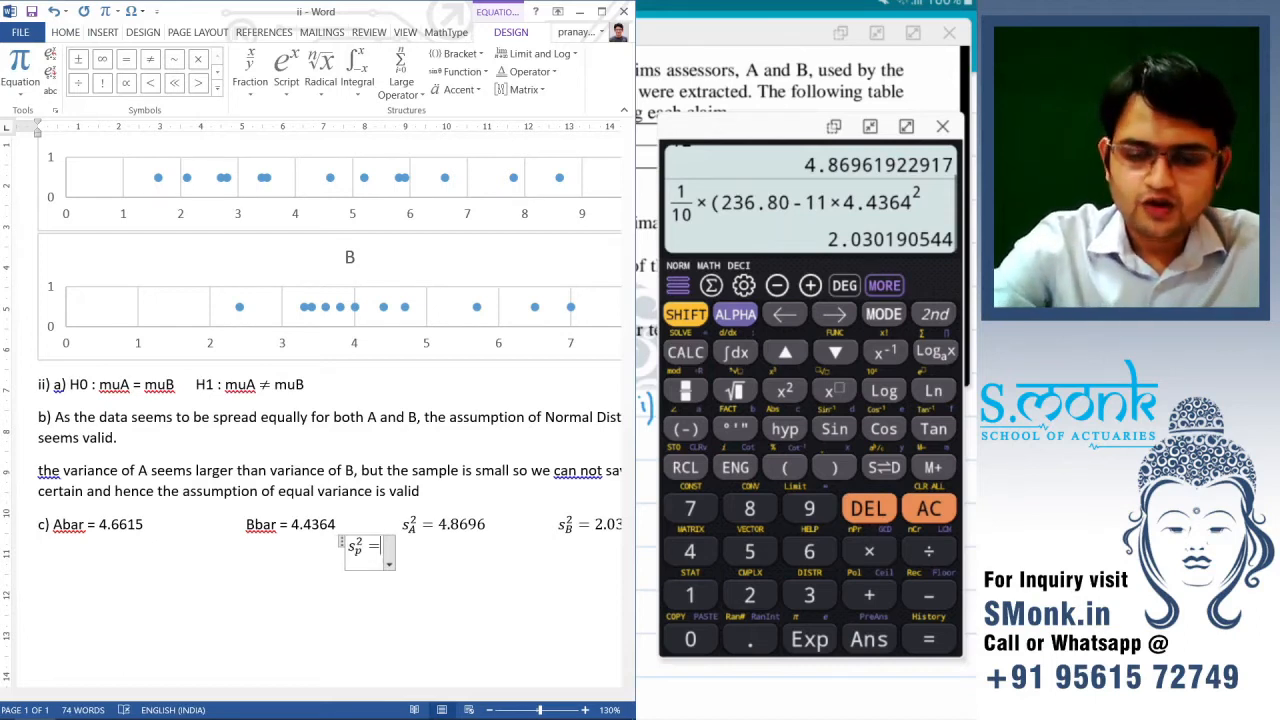
click(250, 72)
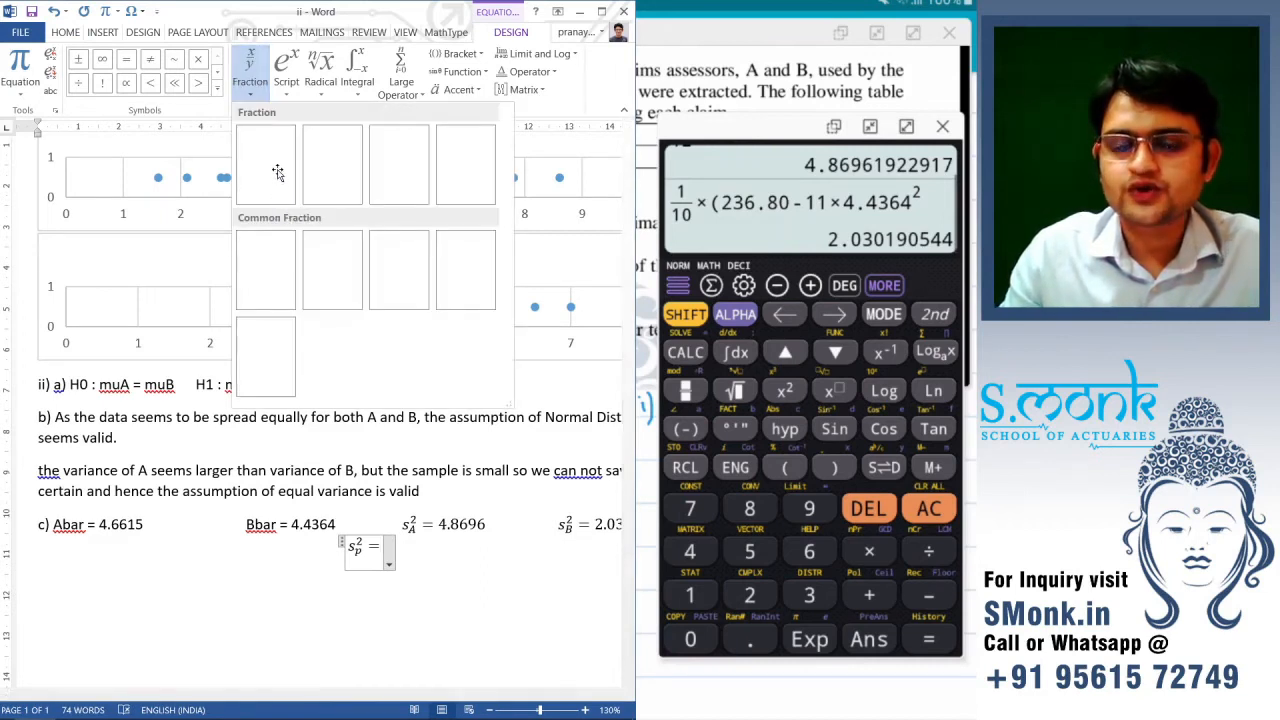
click(279, 172)
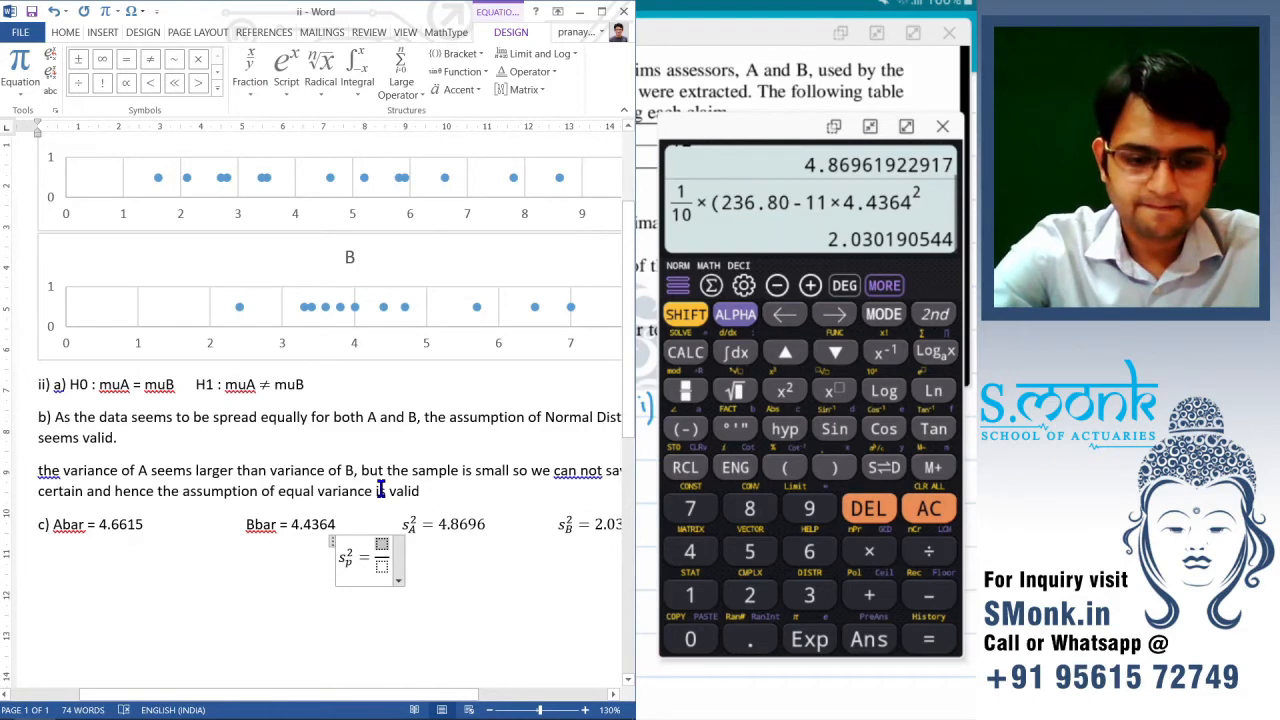
- Enter the numerator's first term as (n with subscript A − 1) times s squared with subscript A, followed by a plus sign
text(()
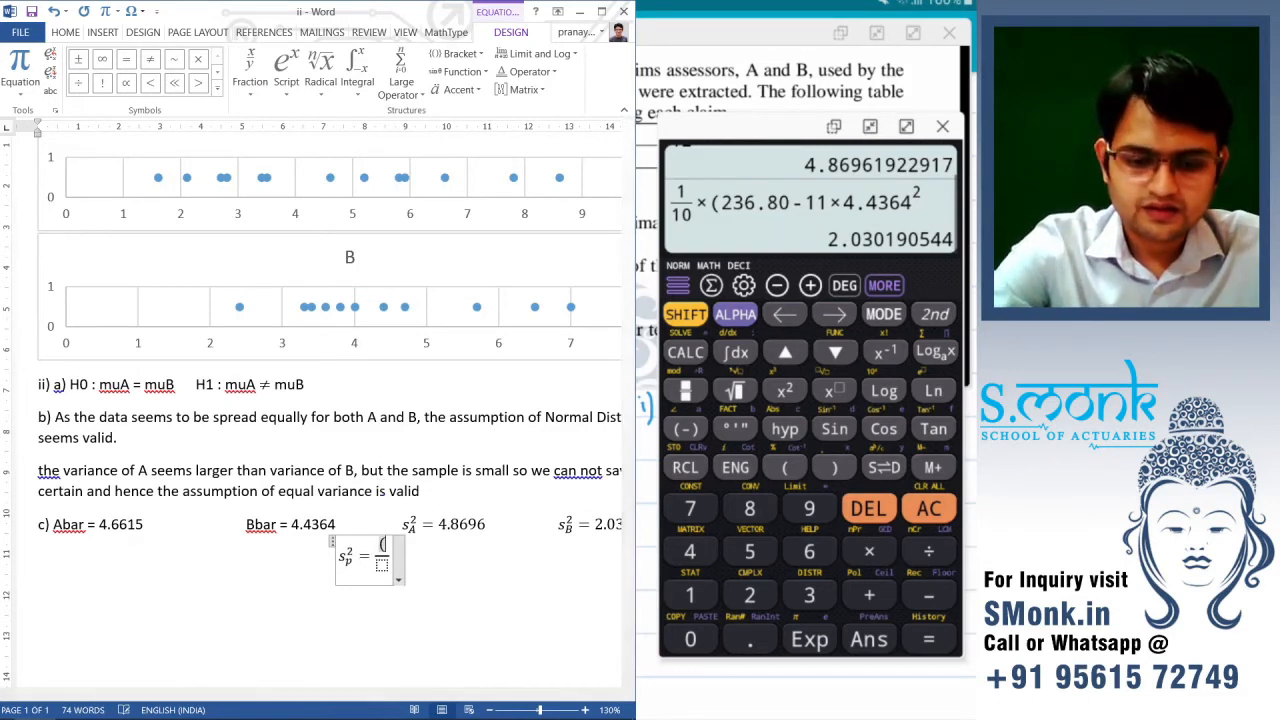
text(n+)
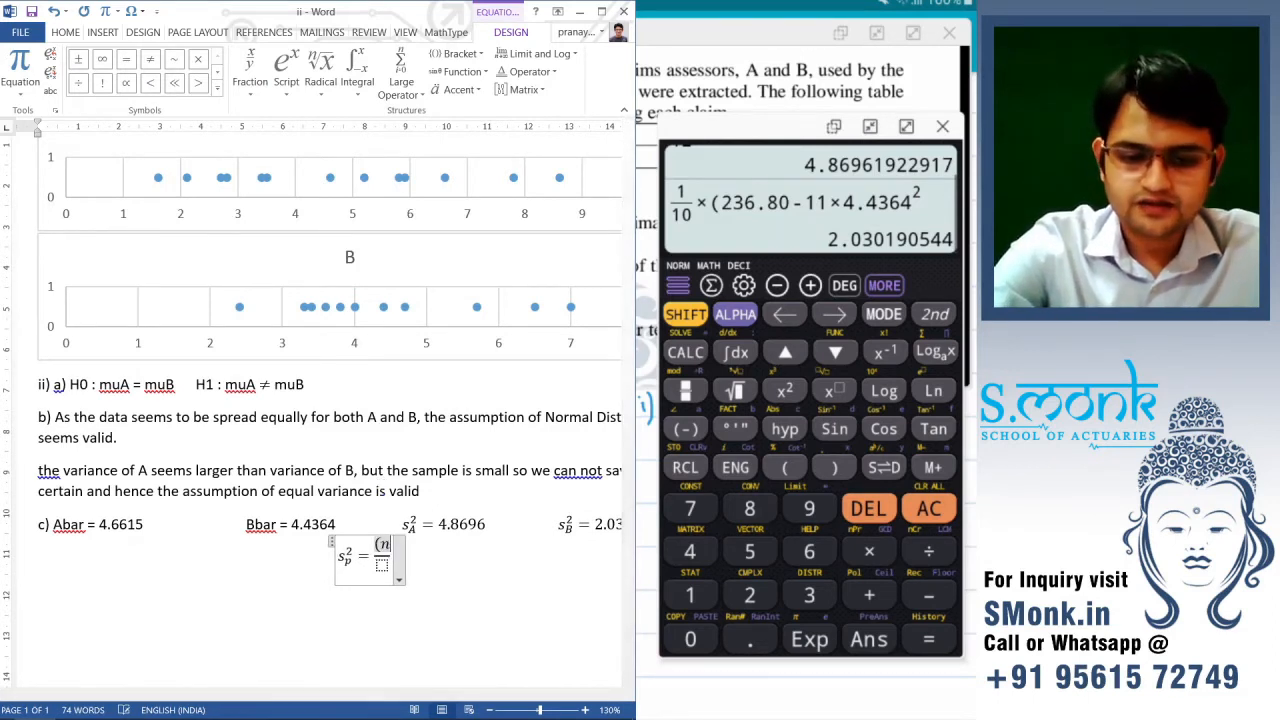
key(BackSpace)
text(_A)
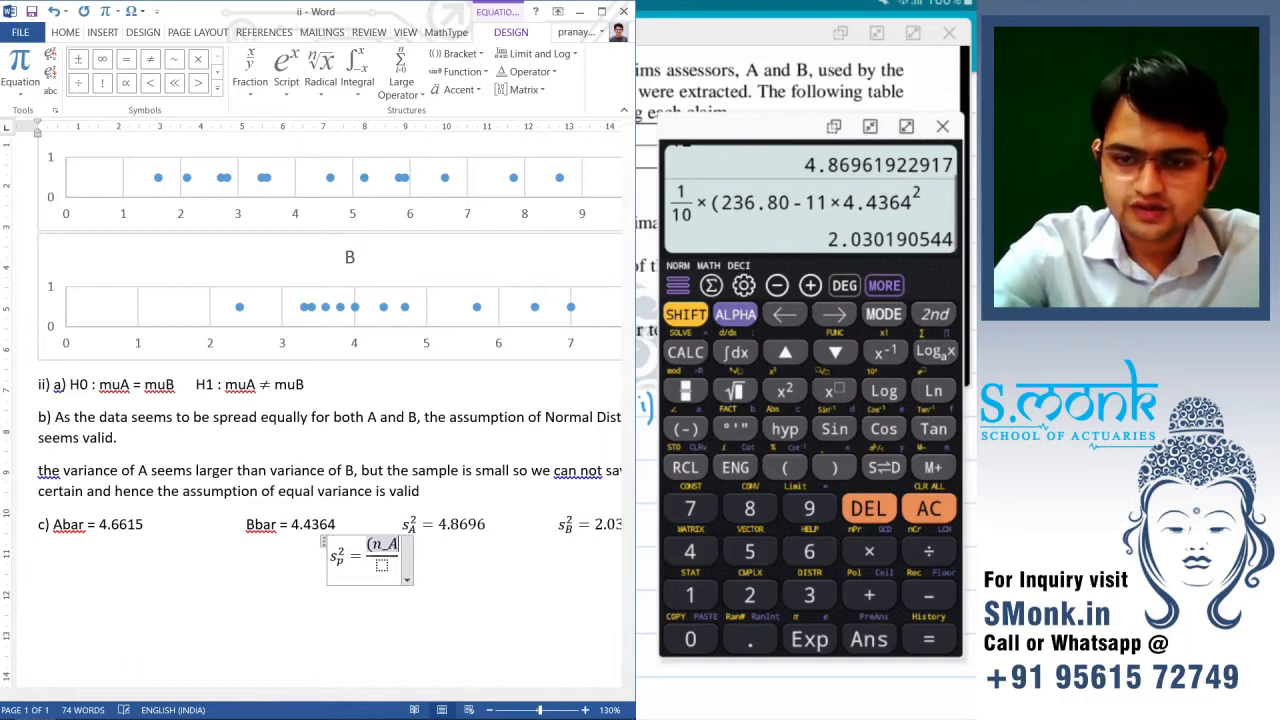
text(-1)
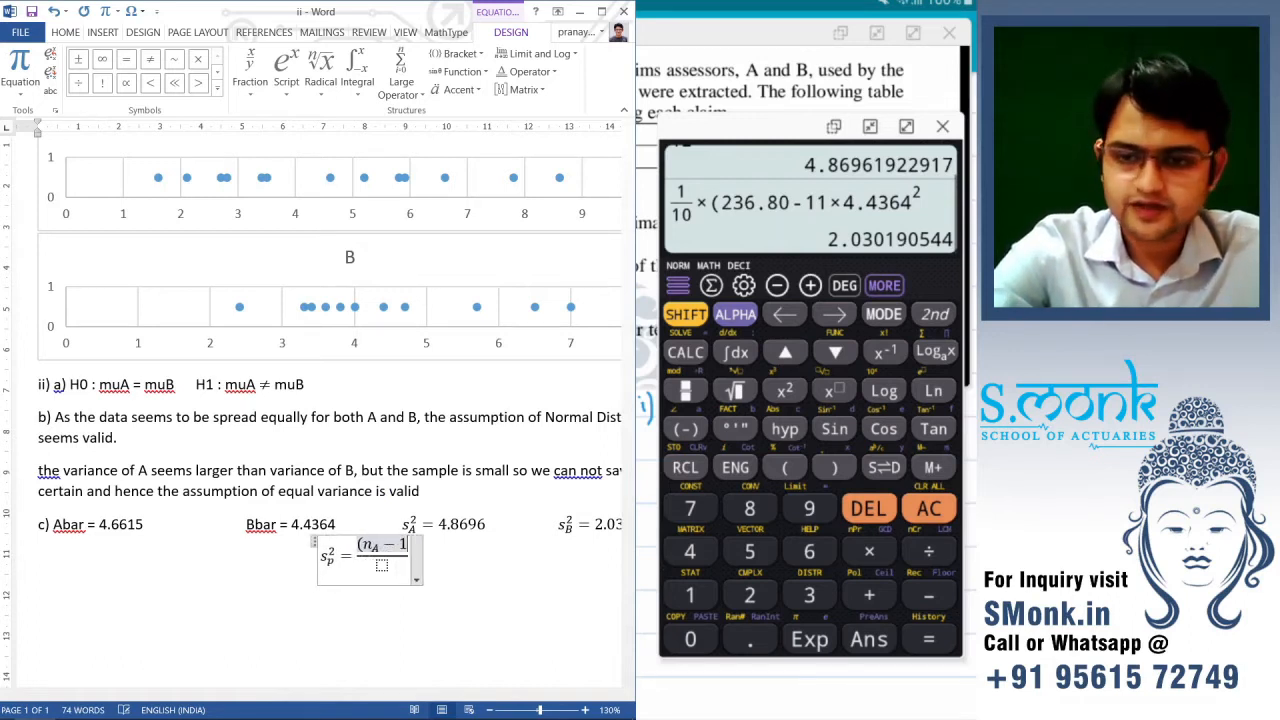
text())
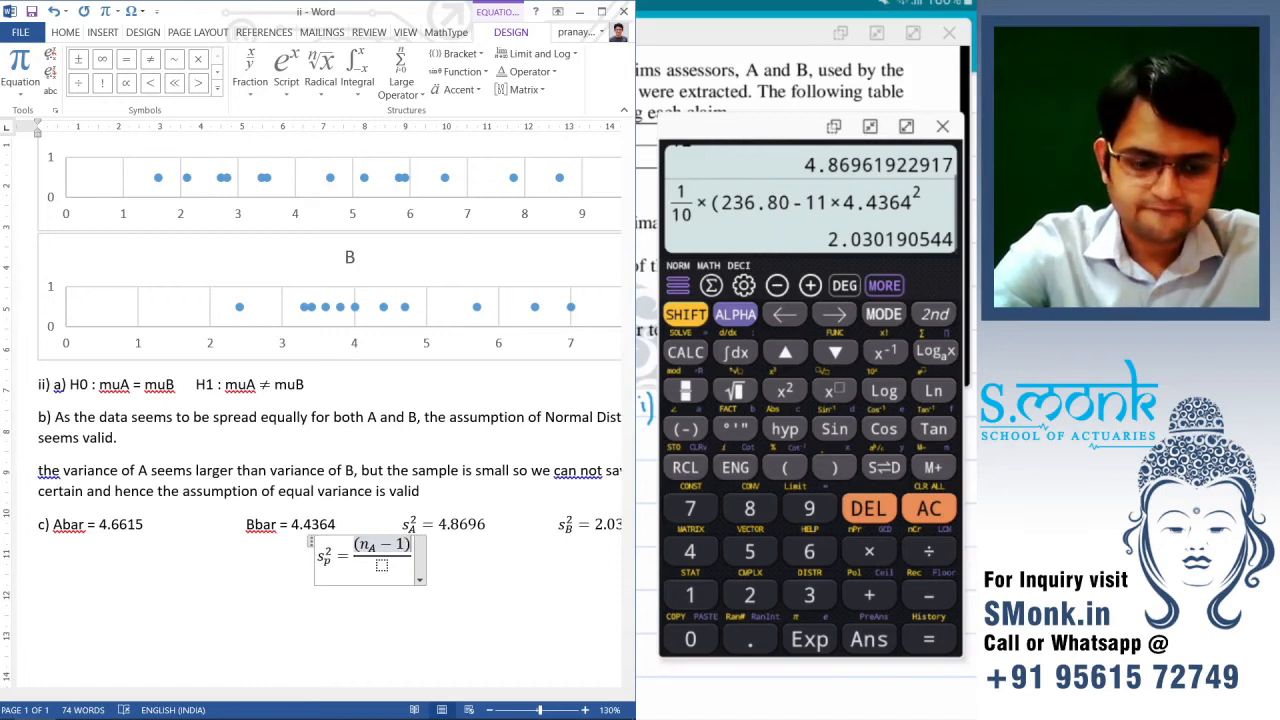
text(s^)
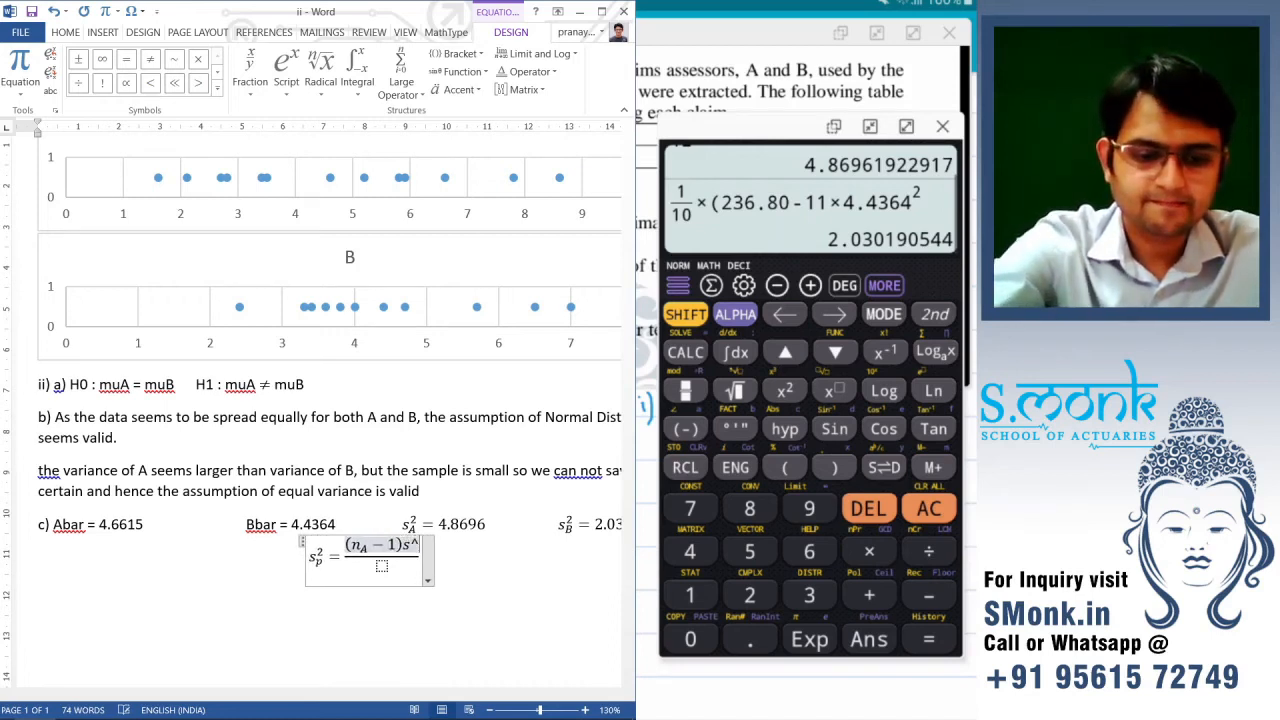
text(2_a)
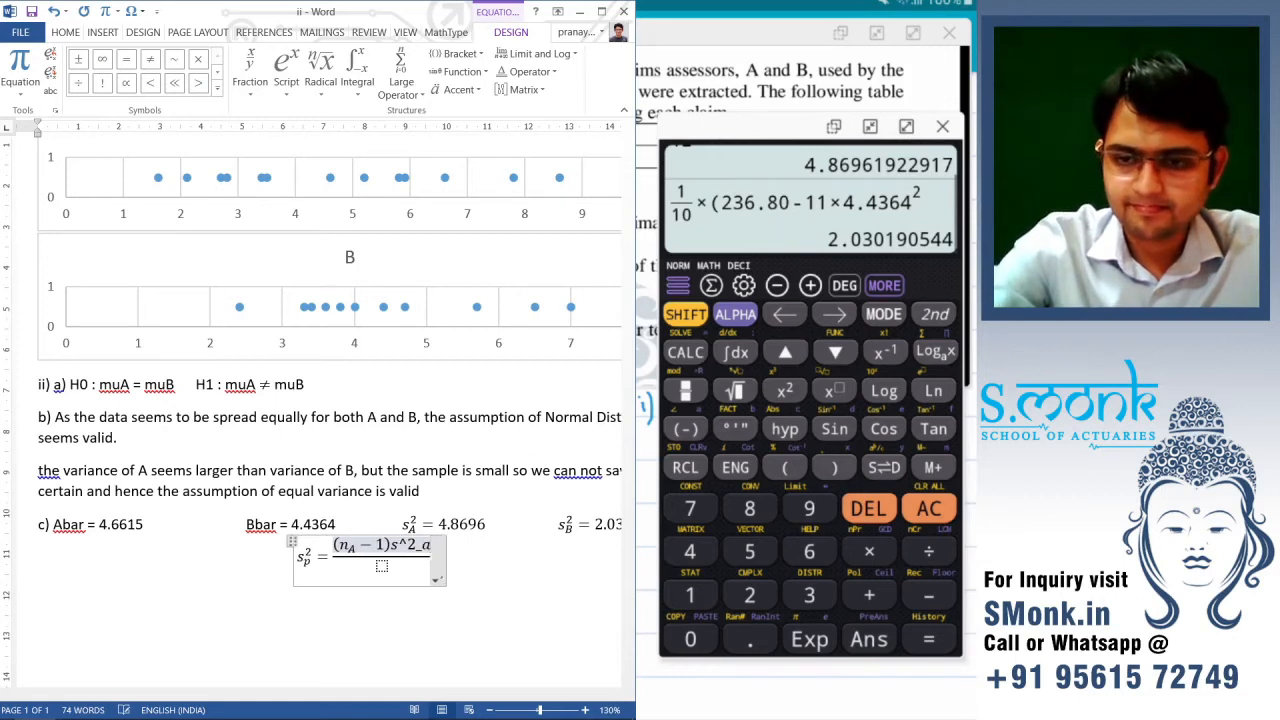
key(BackSpace)
text(A)
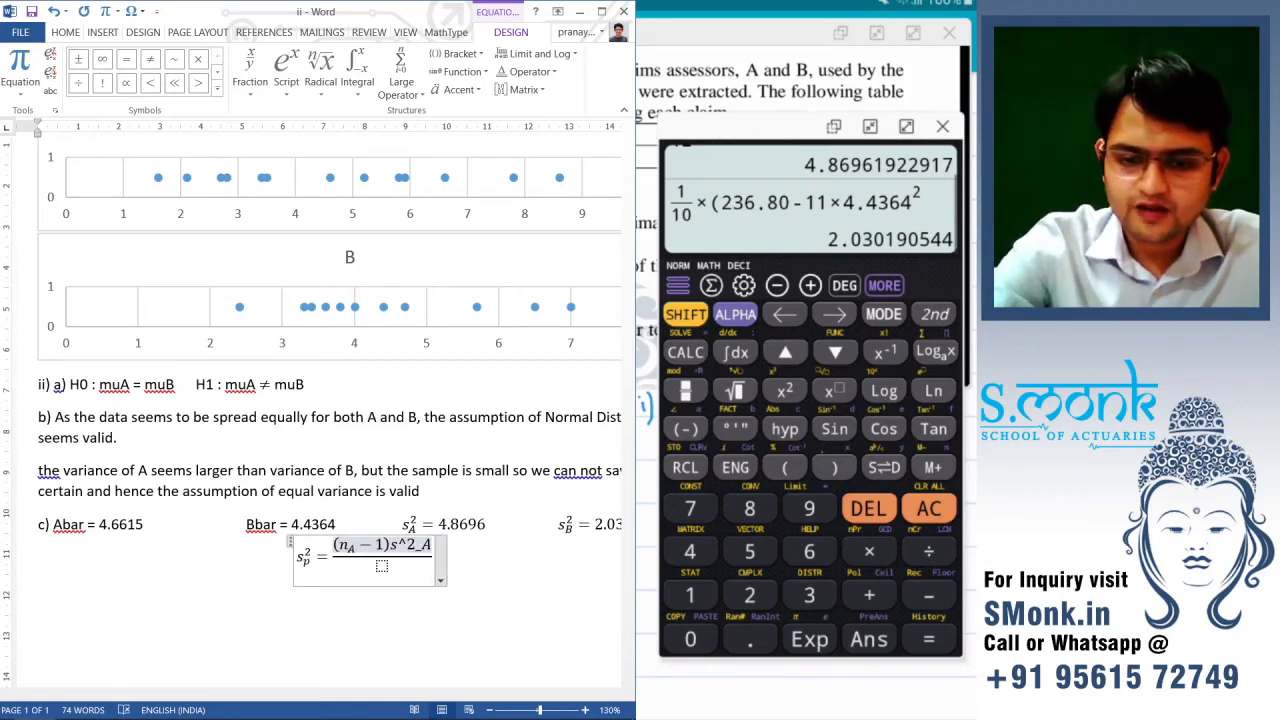
text(+)
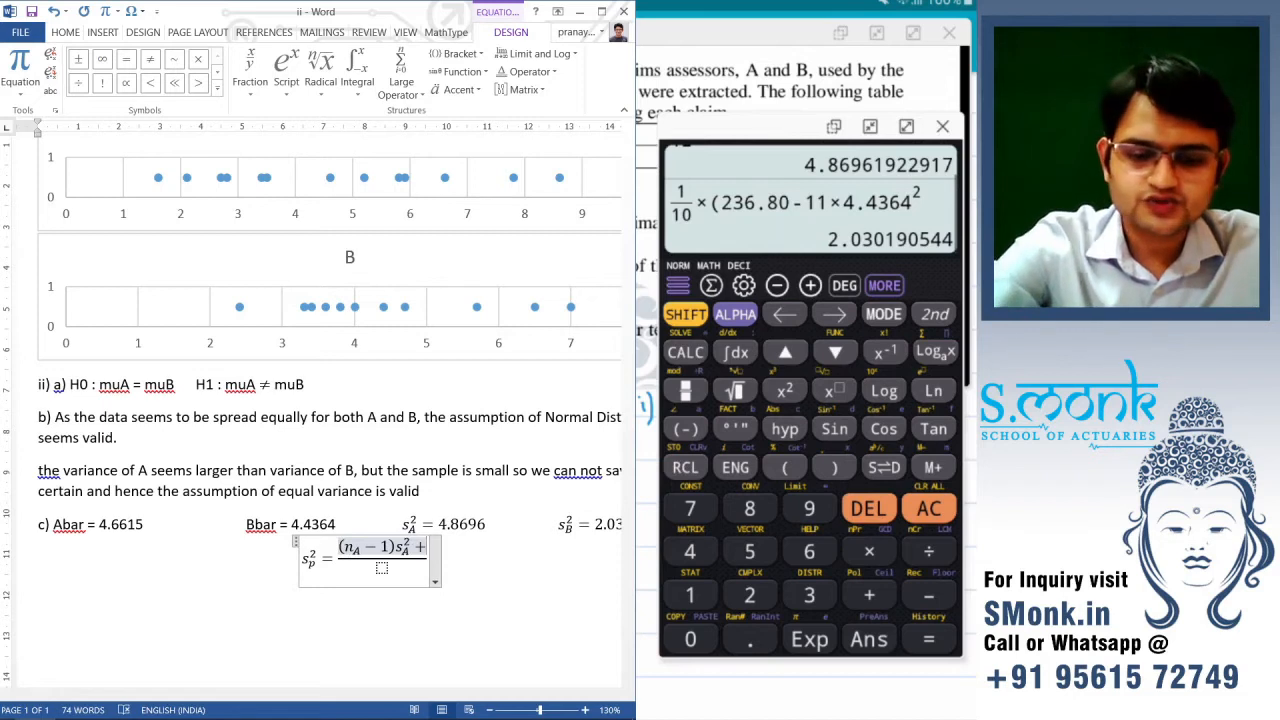
- Complete the pooled variance numerator with (n with subscript B − 1) times s squared with subscript B
text((n)
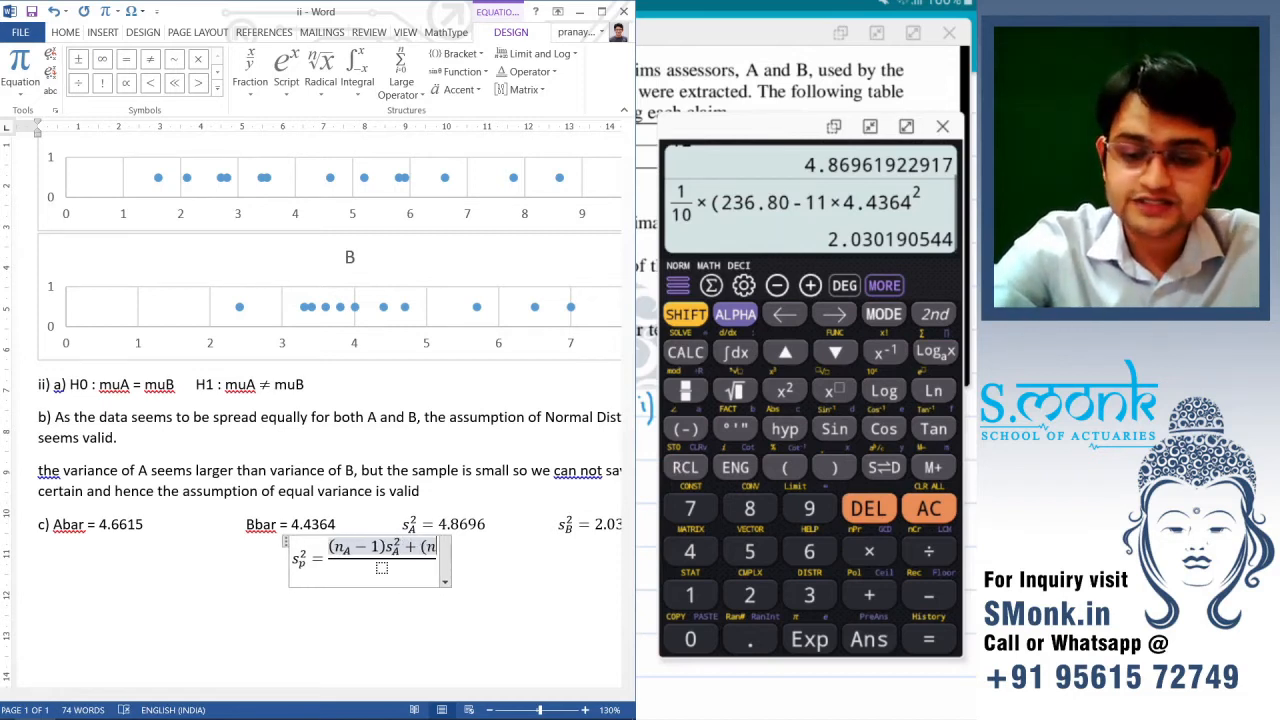
text(_B)
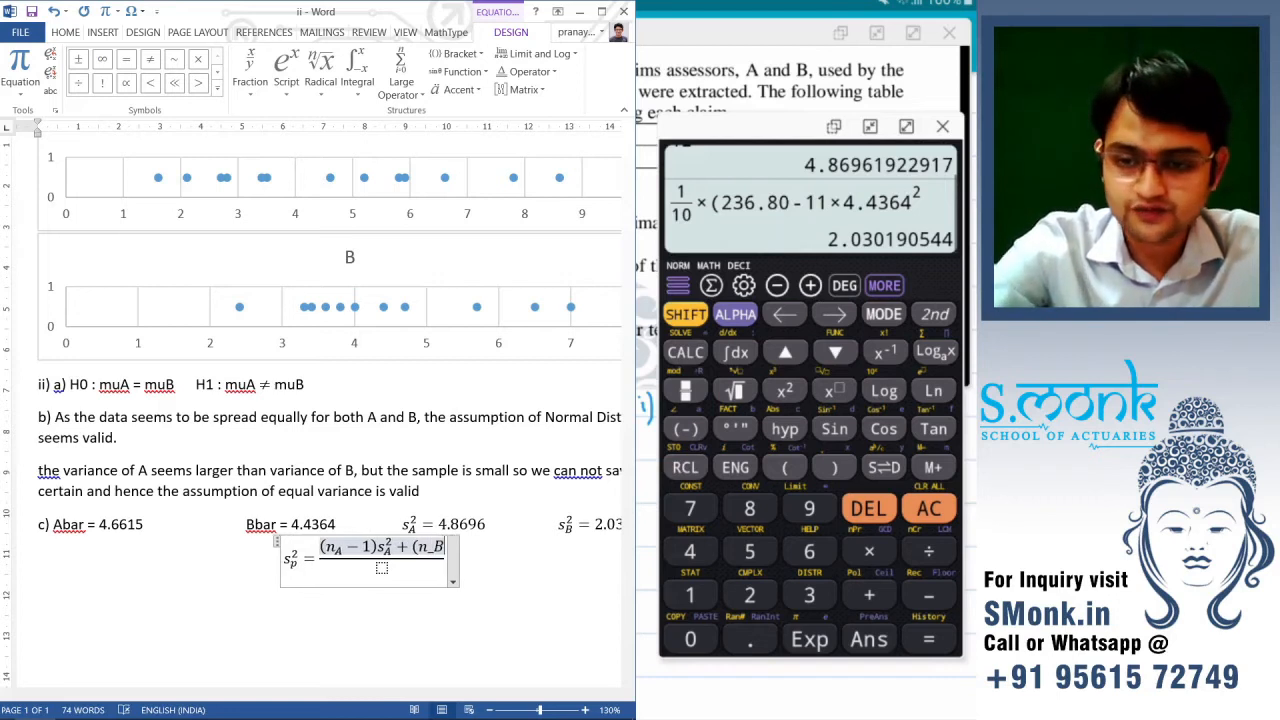
text(-1))
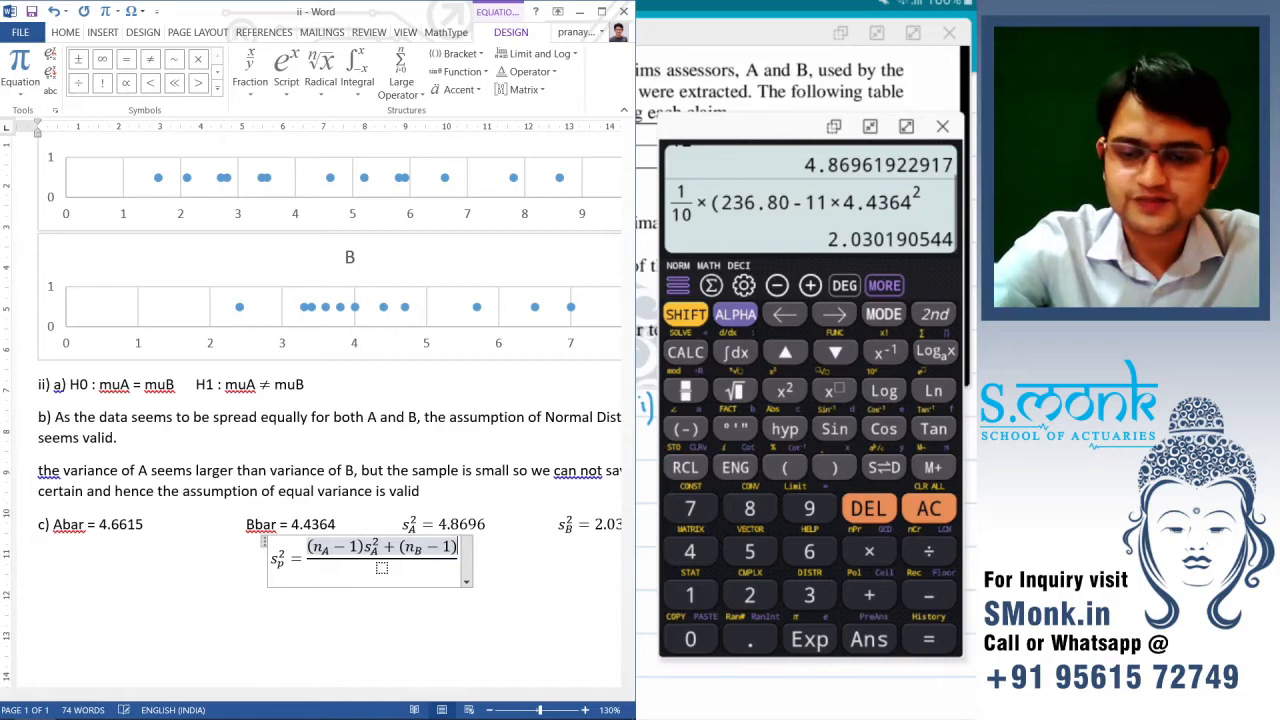
text(s)
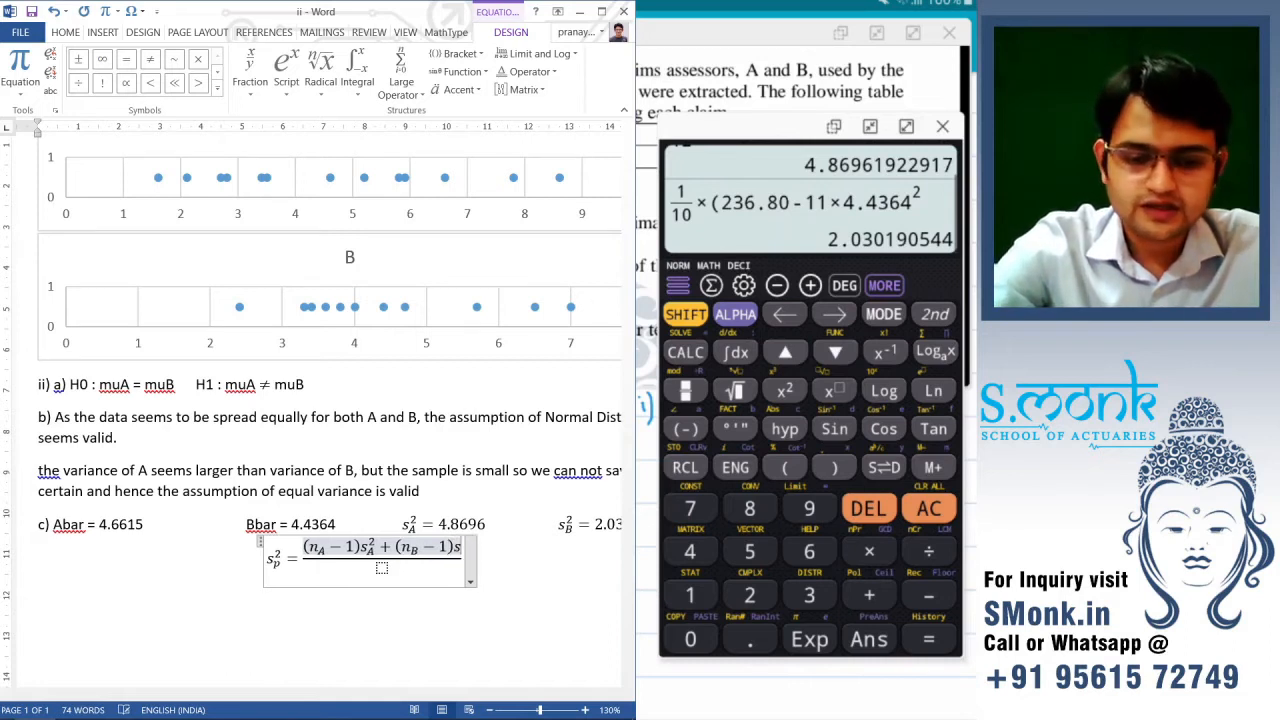
text(^2)
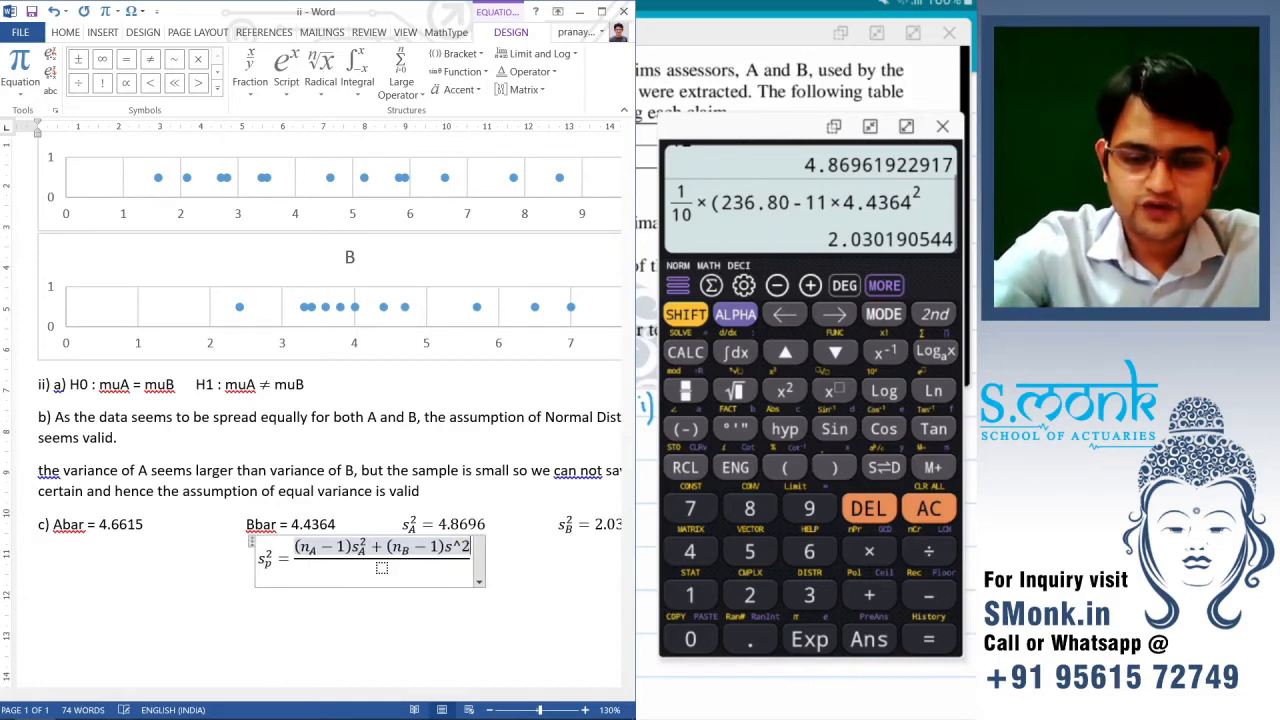
text(_B)
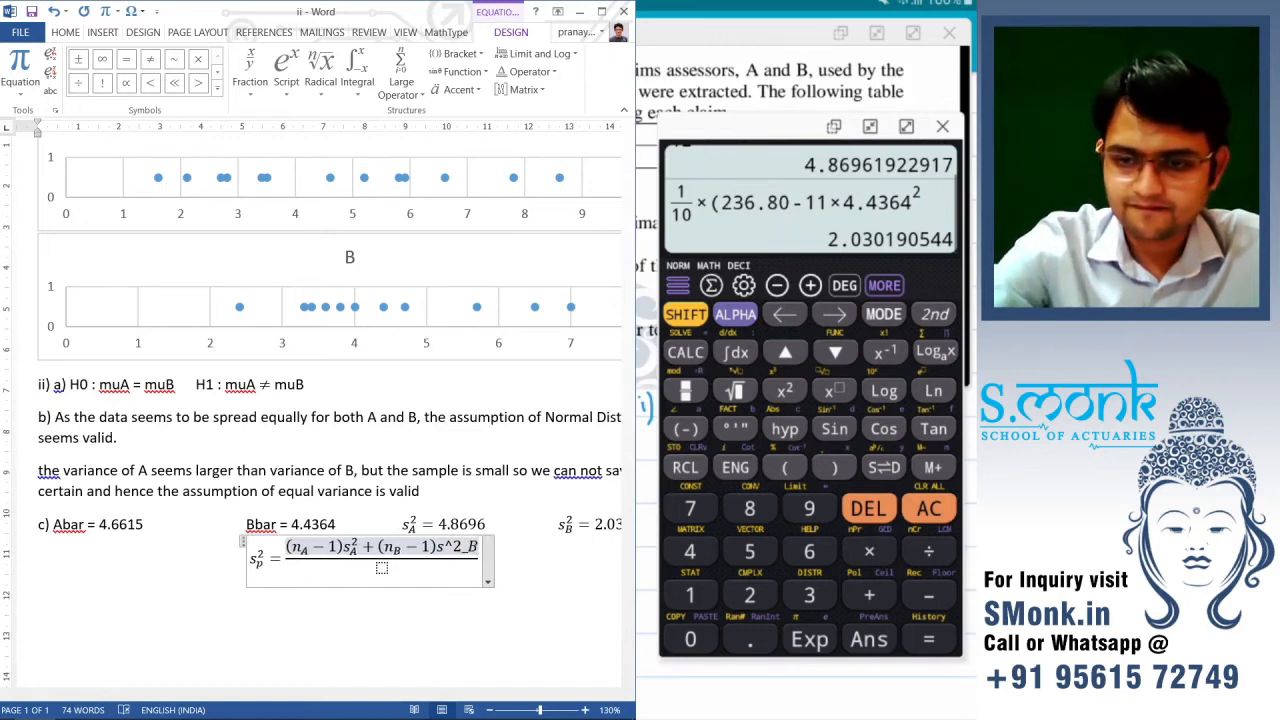
key(space)
- Fill the denominator with n subscript A + n subscript B − 2 and add an equals sign after the fraction
key(Down)
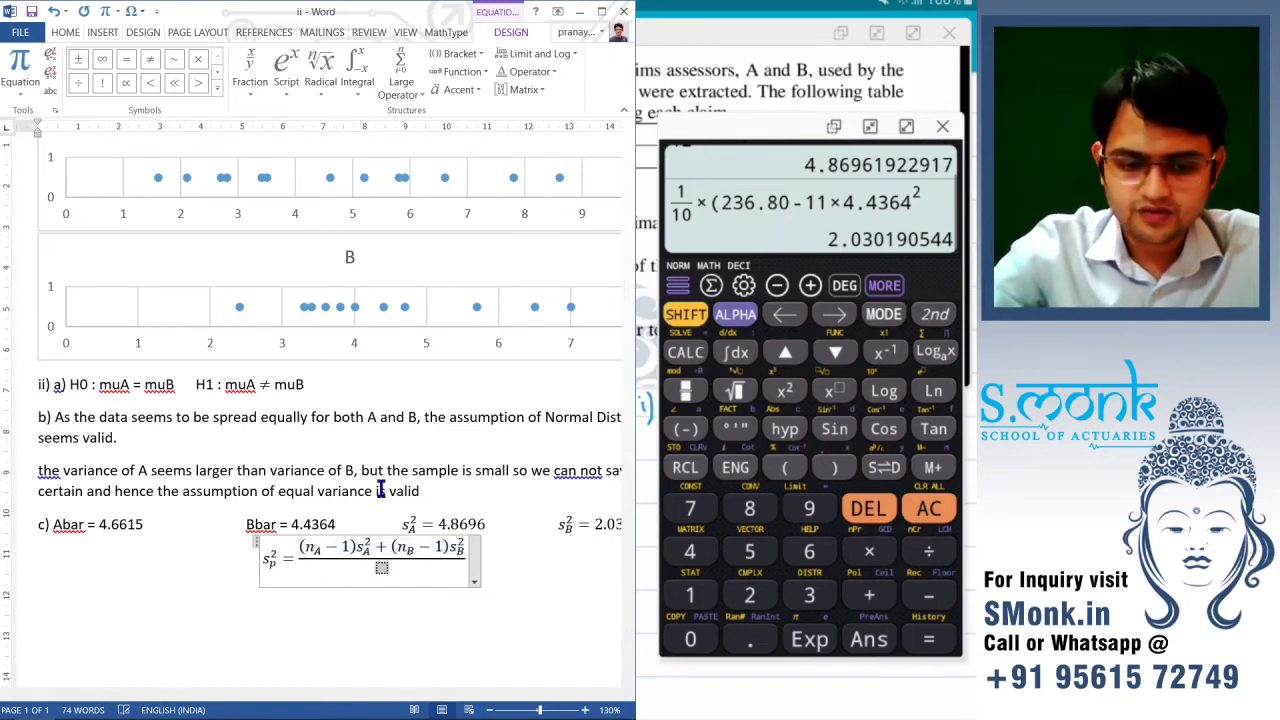
text(n)
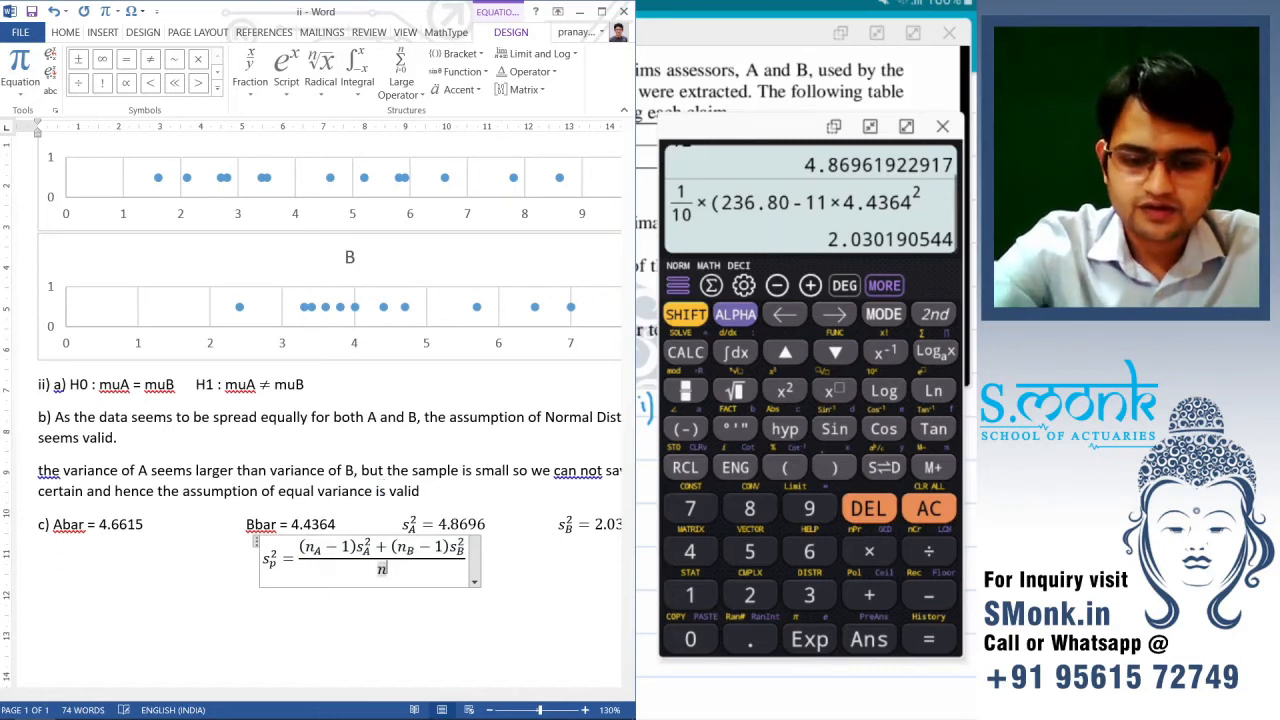
text(_A+n_)
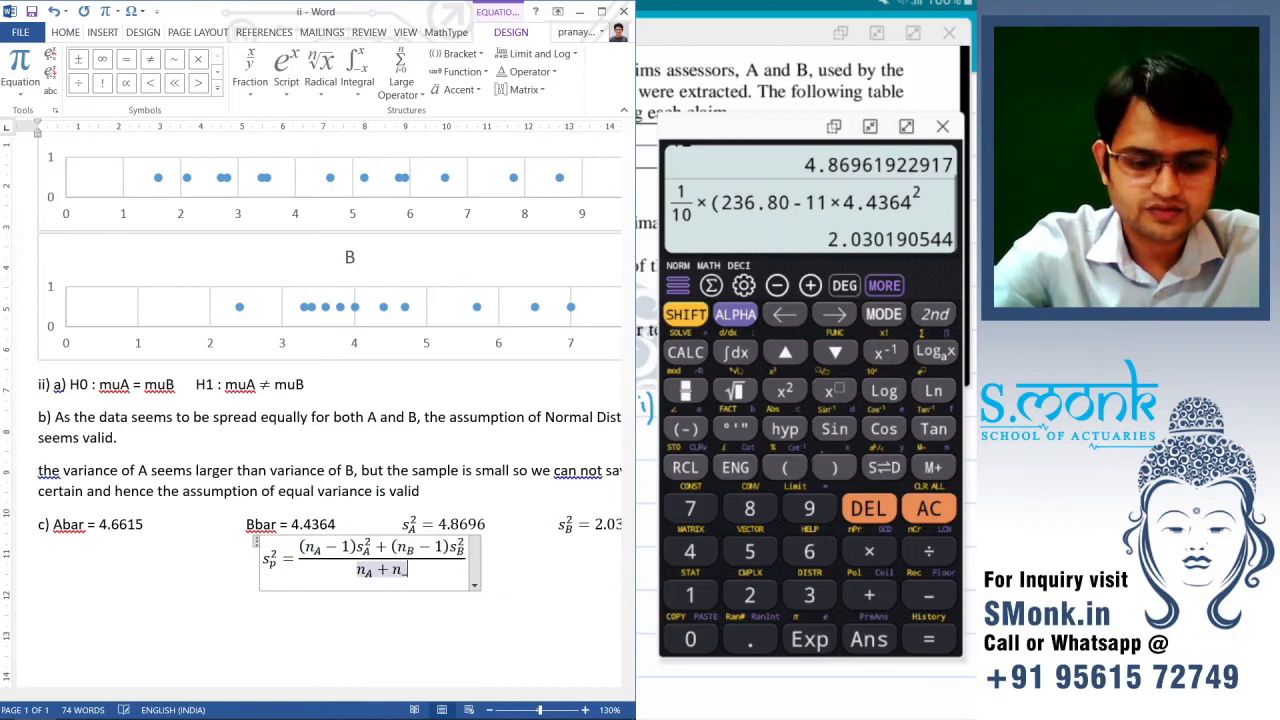
text(B)
text(-2)
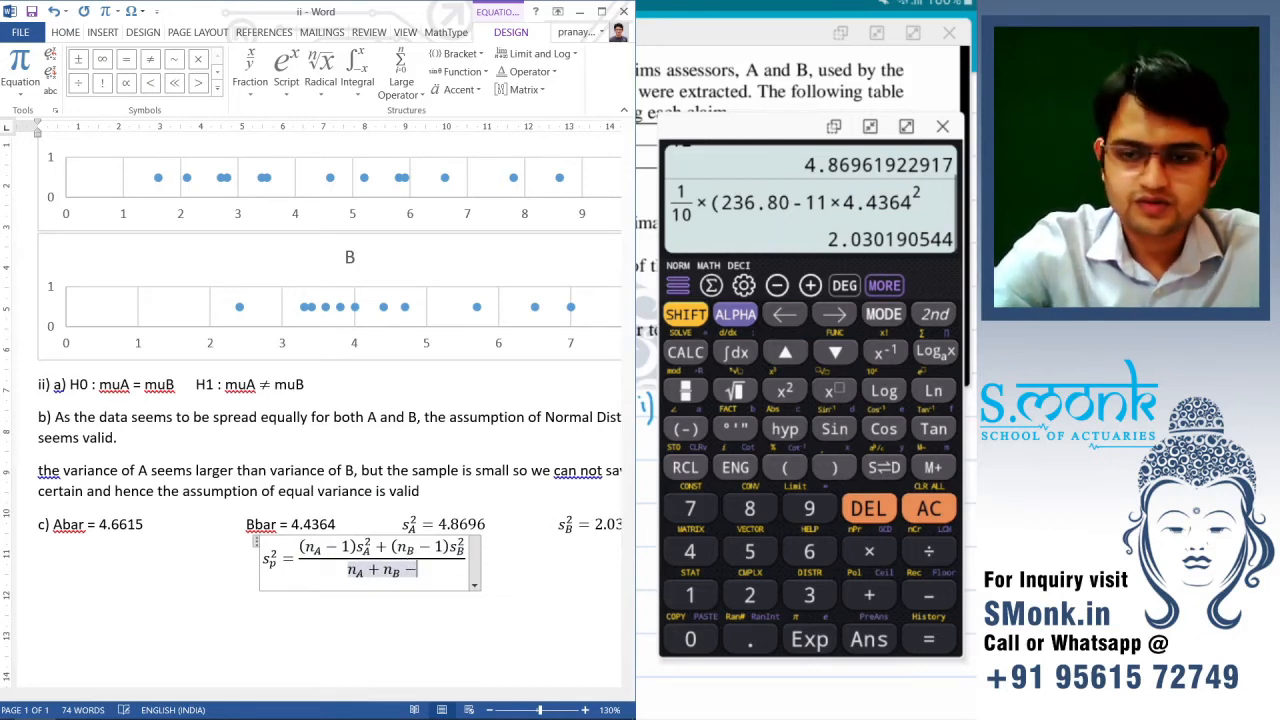
click(467, 557)
text(=)
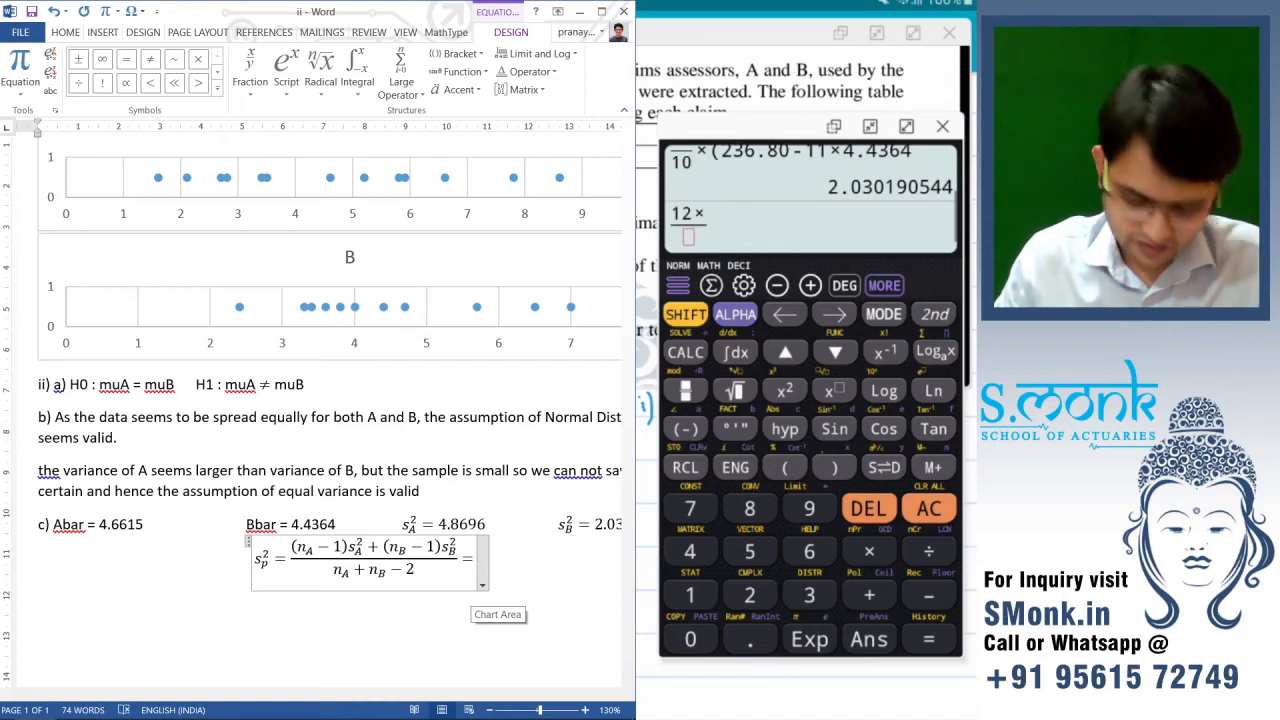
- Continue the calculator fraction's numerator after 12× with 4.8696 and a plus sign
click(690, 552)
click(750, 639)
click(750, 508)
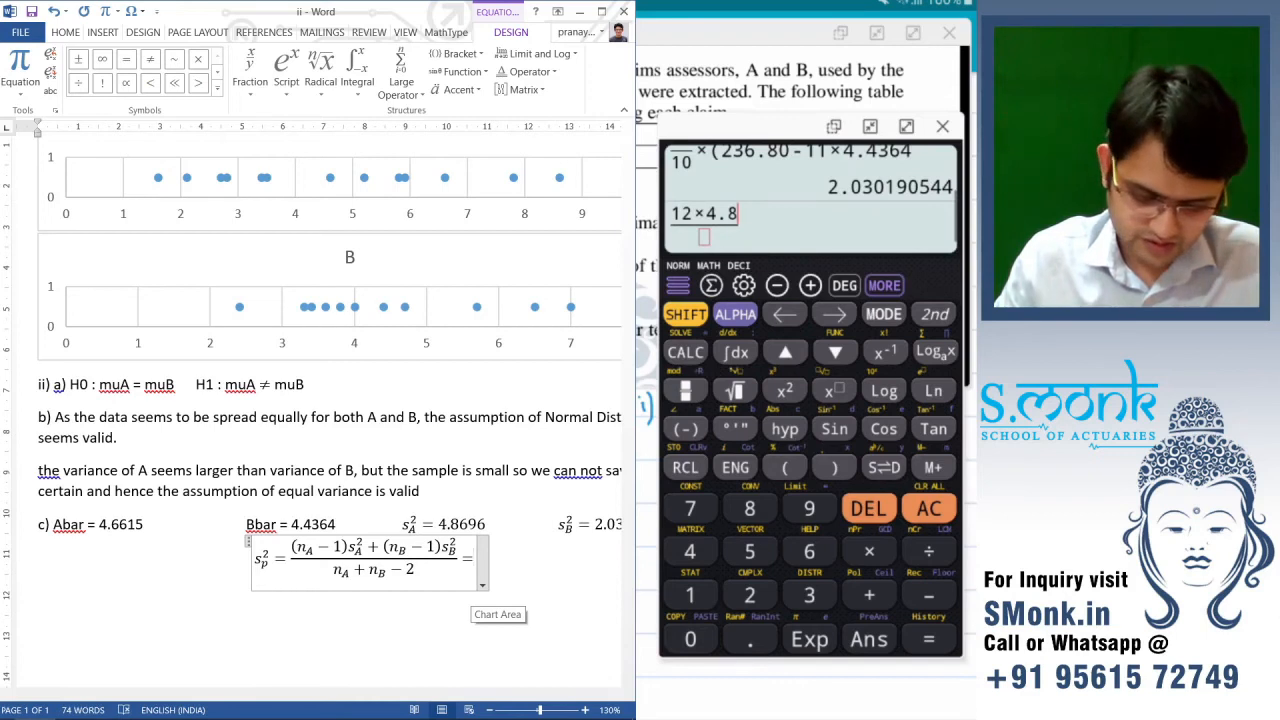
click(809, 552)
click(809, 508)
click(809, 552)
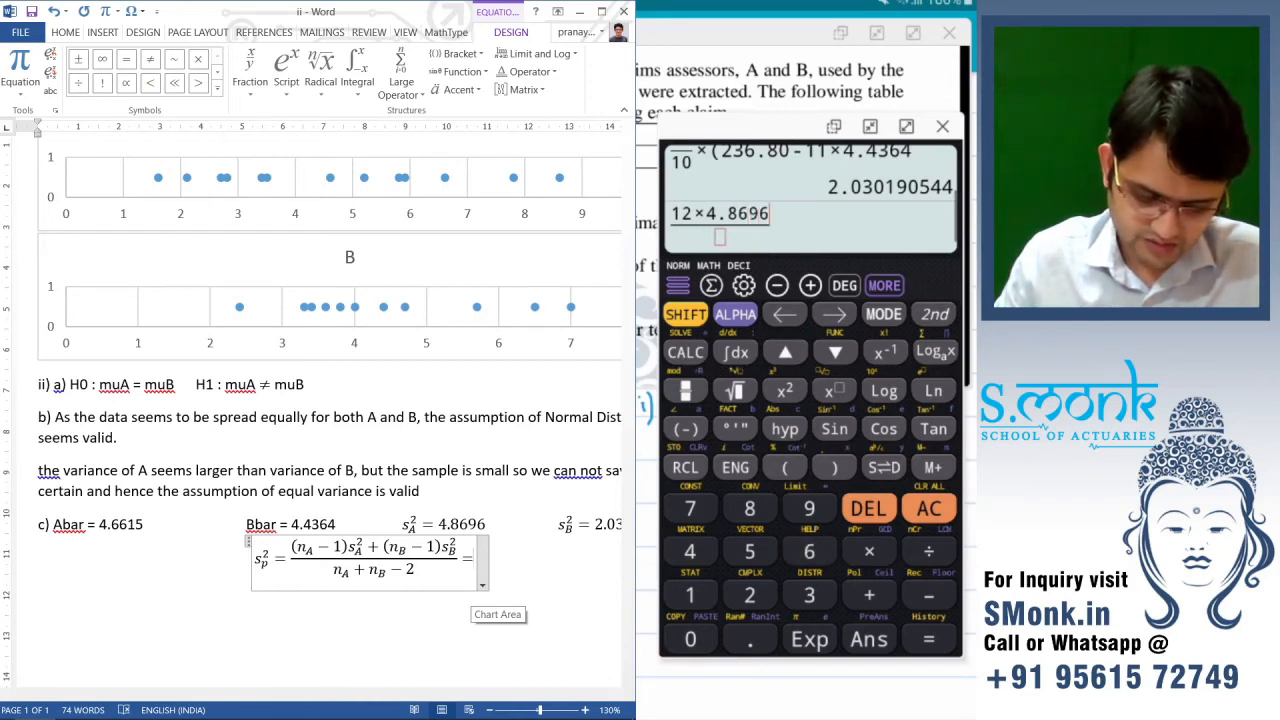
click(869, 595)
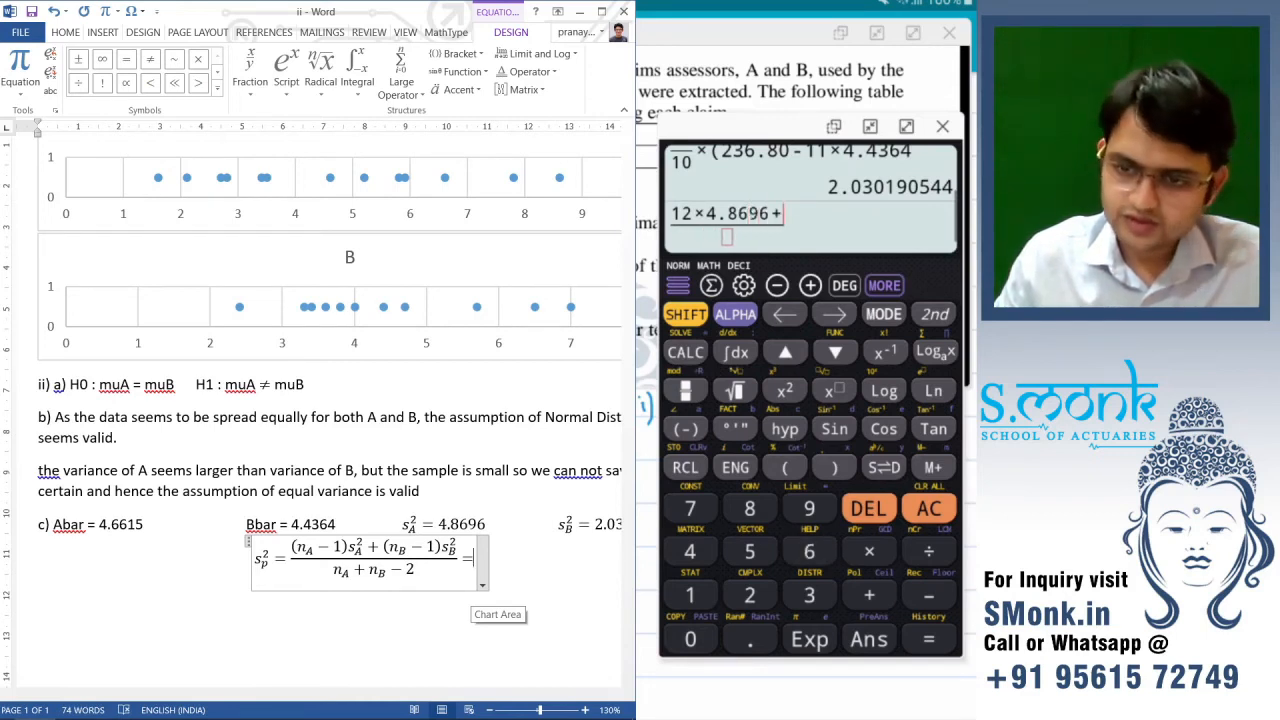
- Complete the calculator fraction with 10×Ans over 22, evaluate it and take the square root of the answer
click(690, 595)
click(690, 639)
click(869, 552)
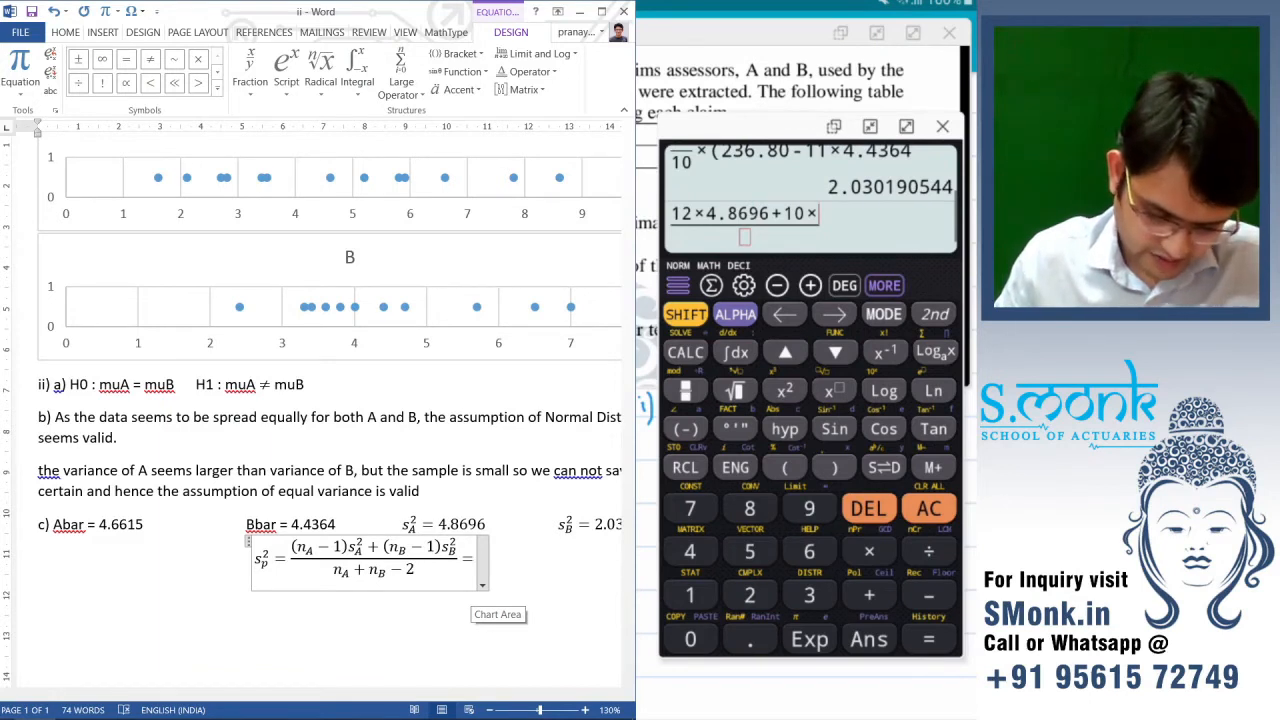
click(869, 639)
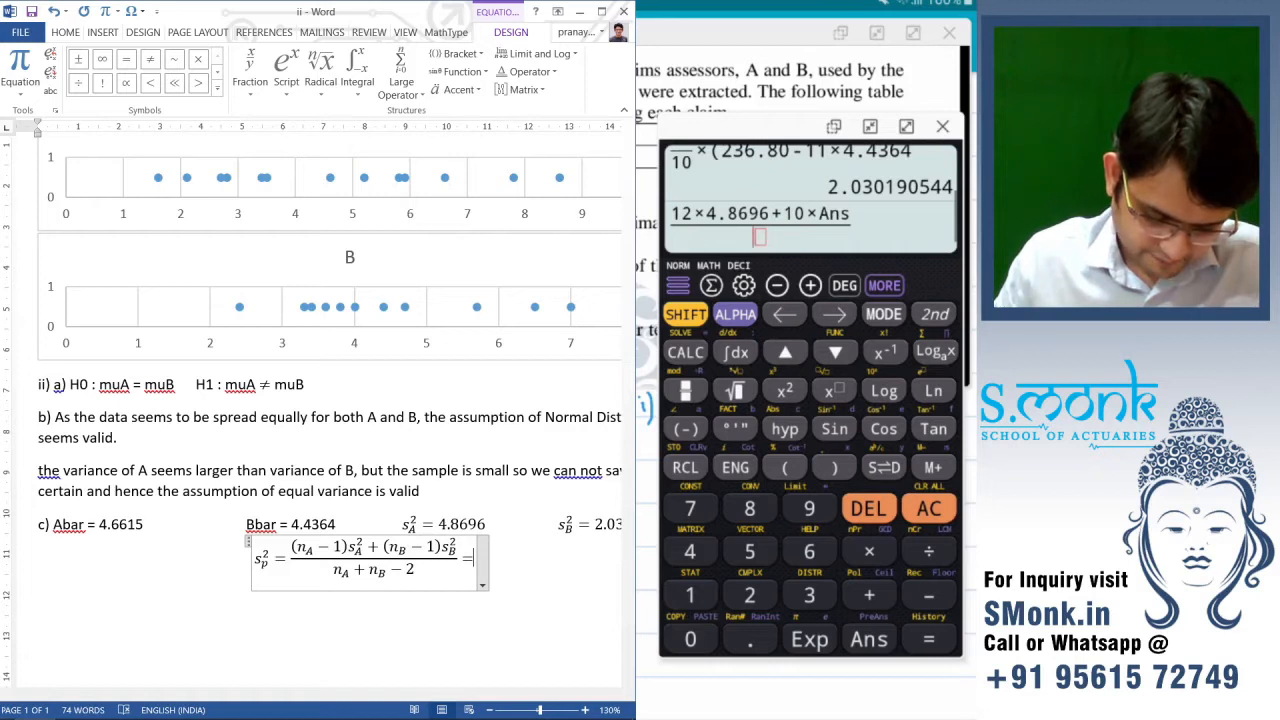
text(22)
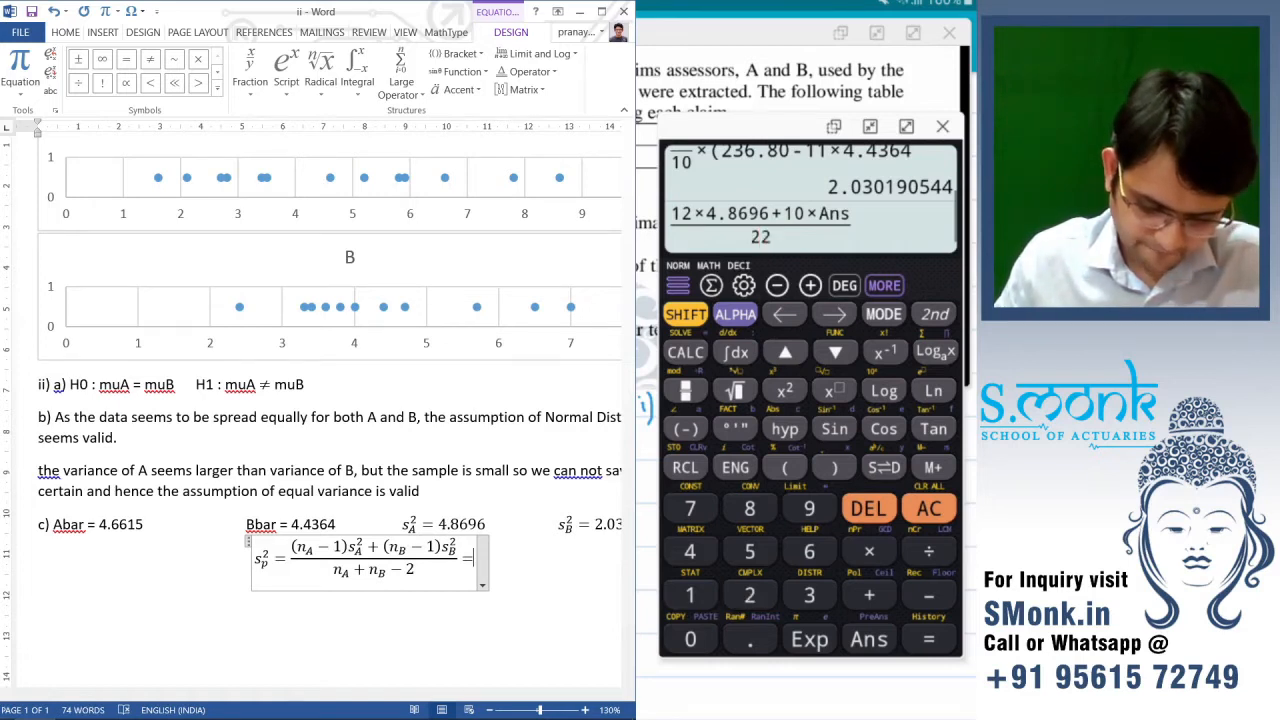
key(Return)
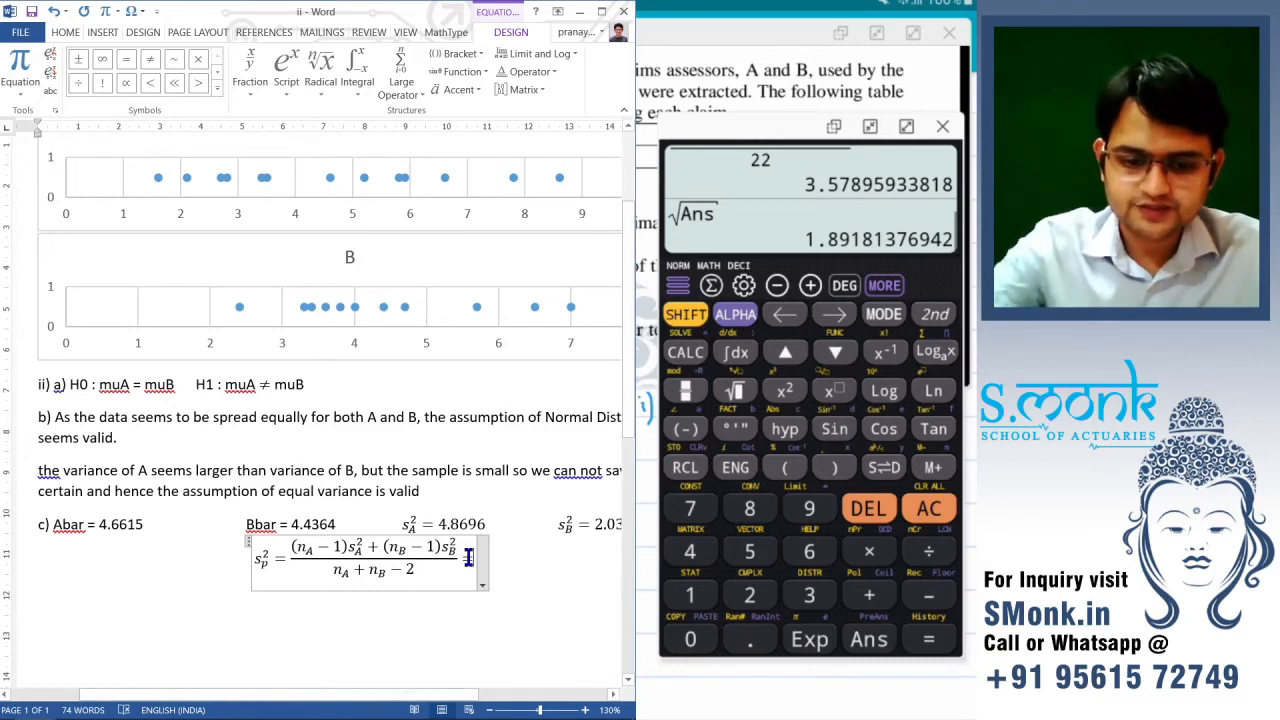
- Enter (1.8918²) as the pooled variance's value in the document and leave the equation
text(=(1)
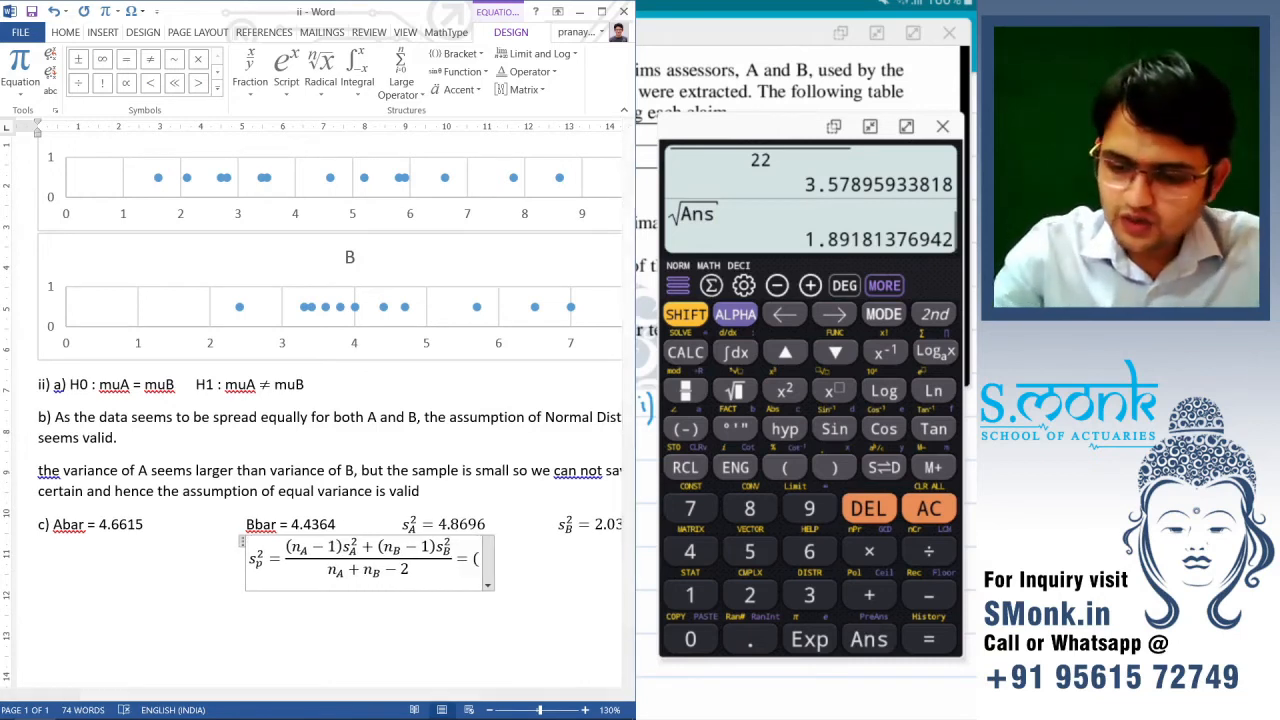
text(.89)
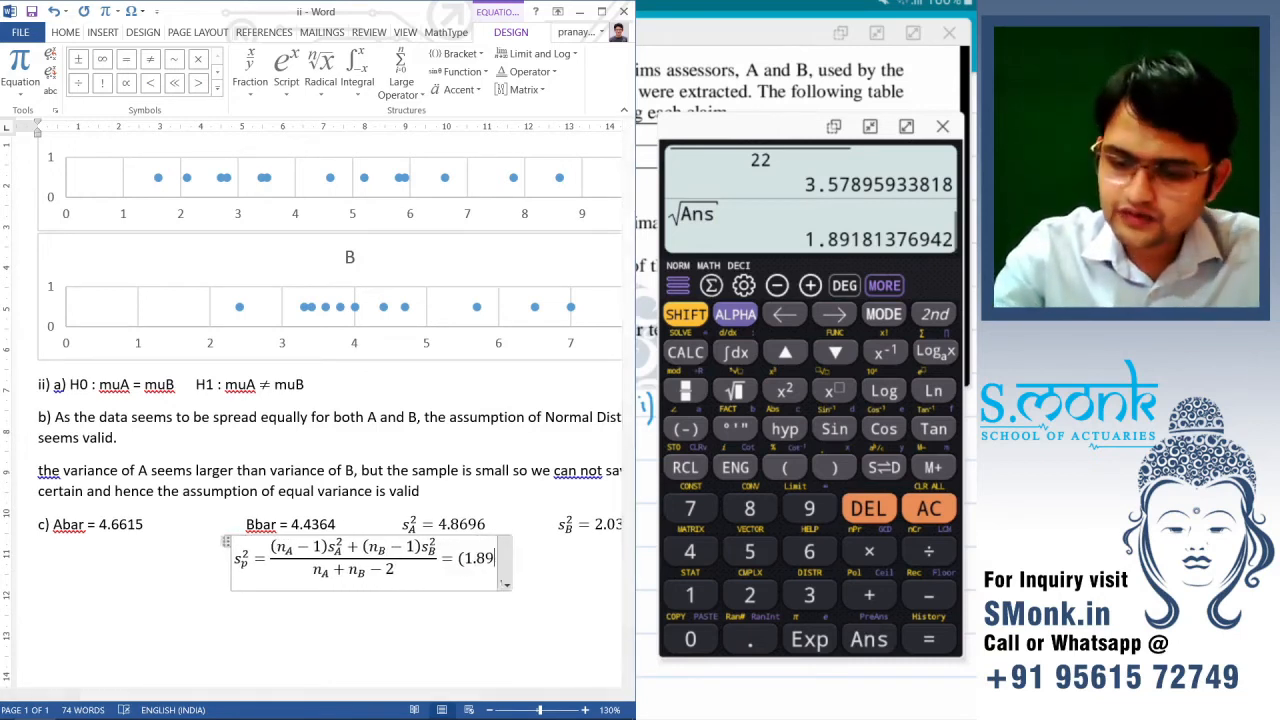
text(18^2))
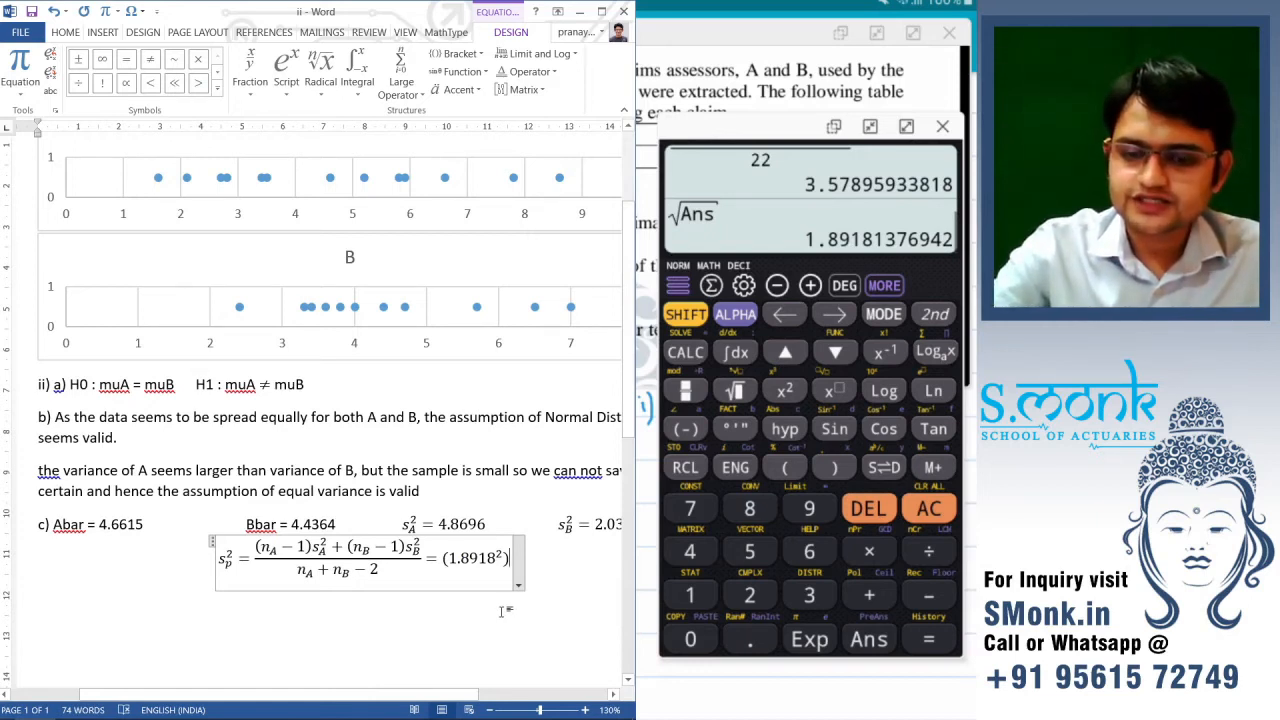
key(Return)
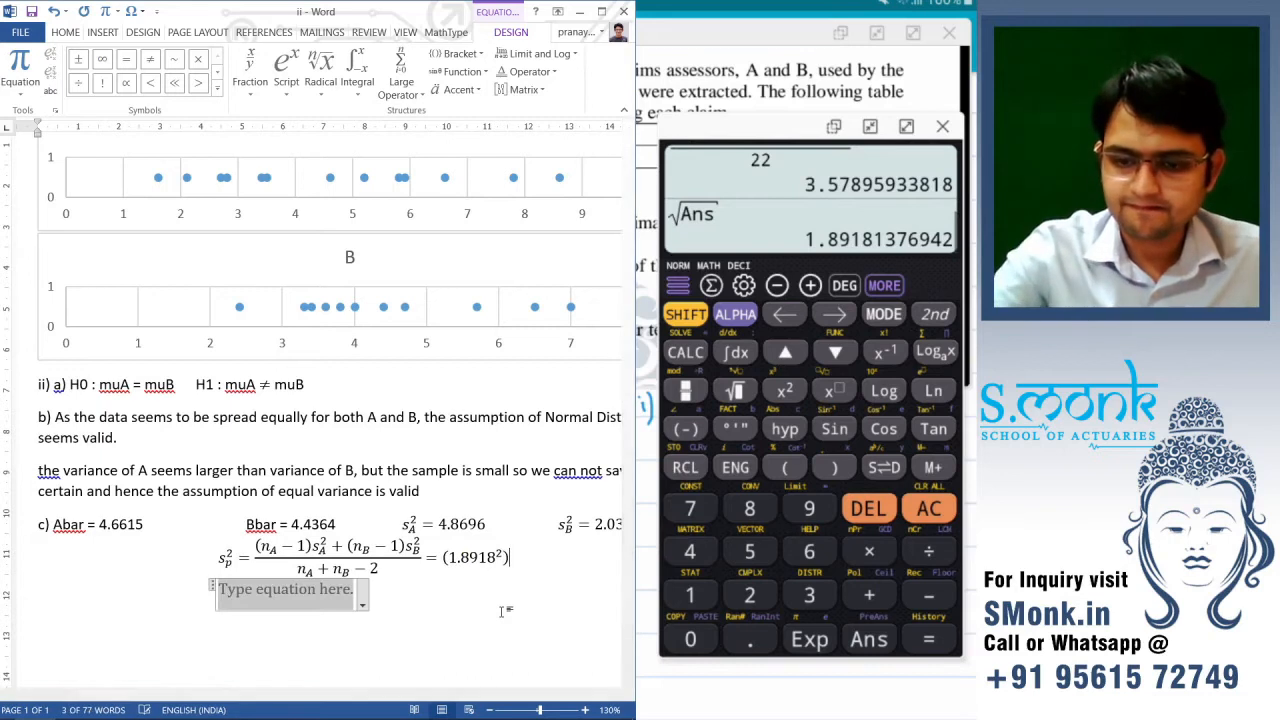
click(503, 611)
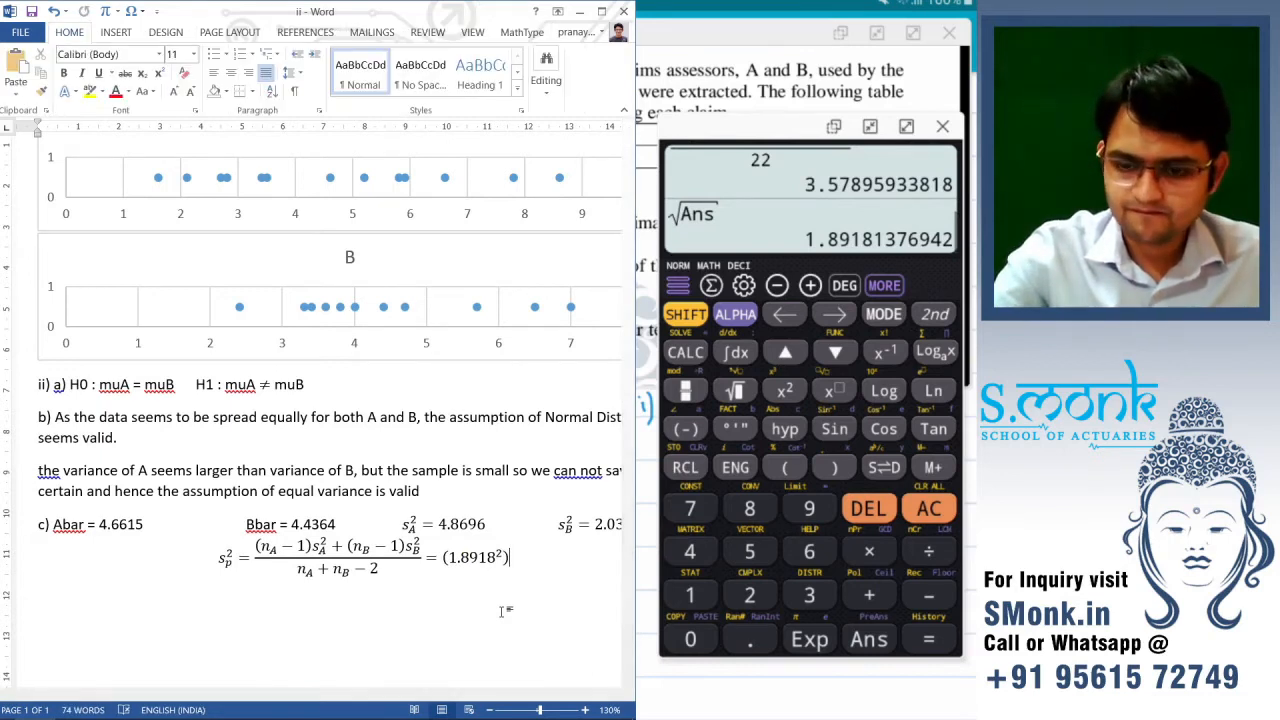
- Add the line "Test Statistic" below the pooled variance formula and insert an empty equation beneath it
key(shift+Return)
text(Test $)
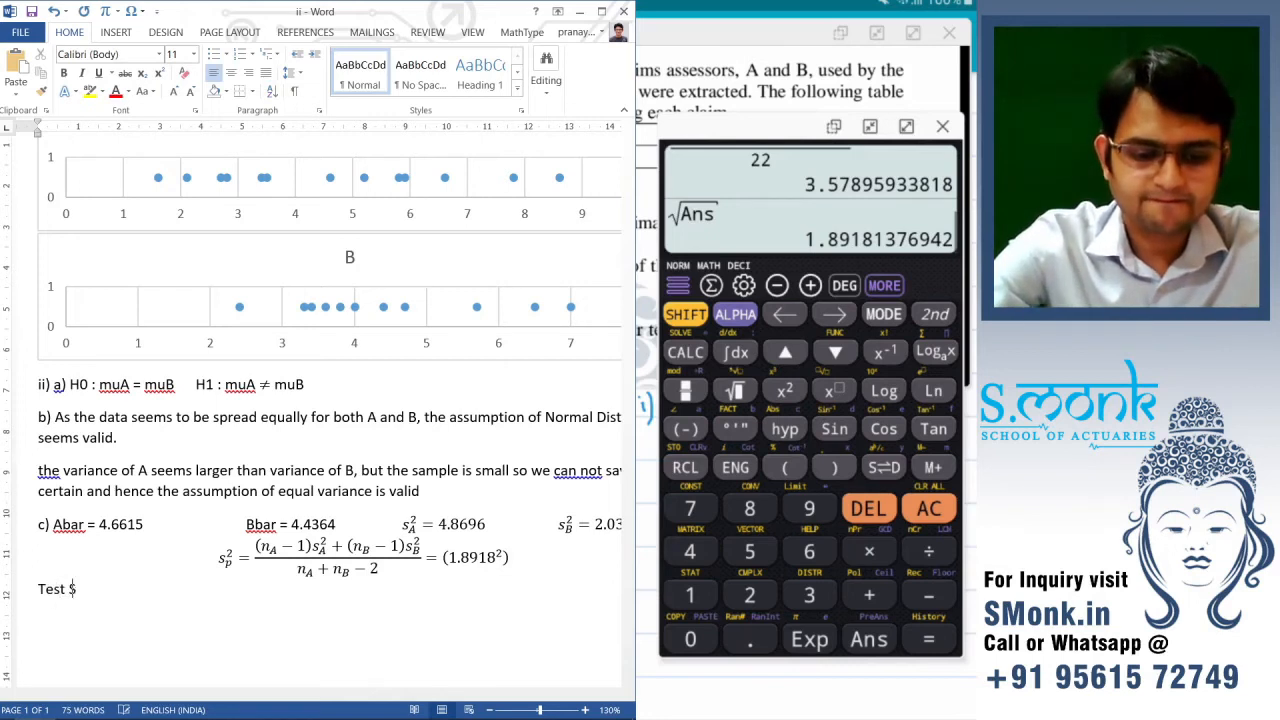
text(tatistic)
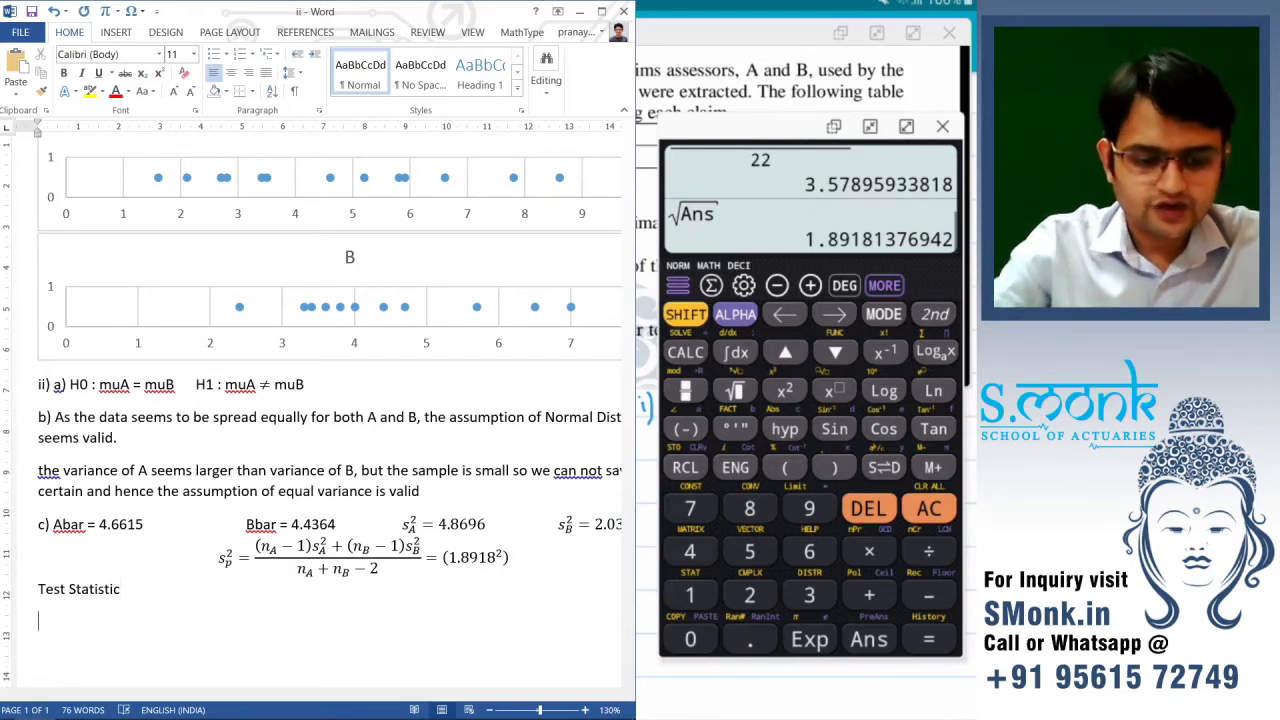
key(alt+equal)
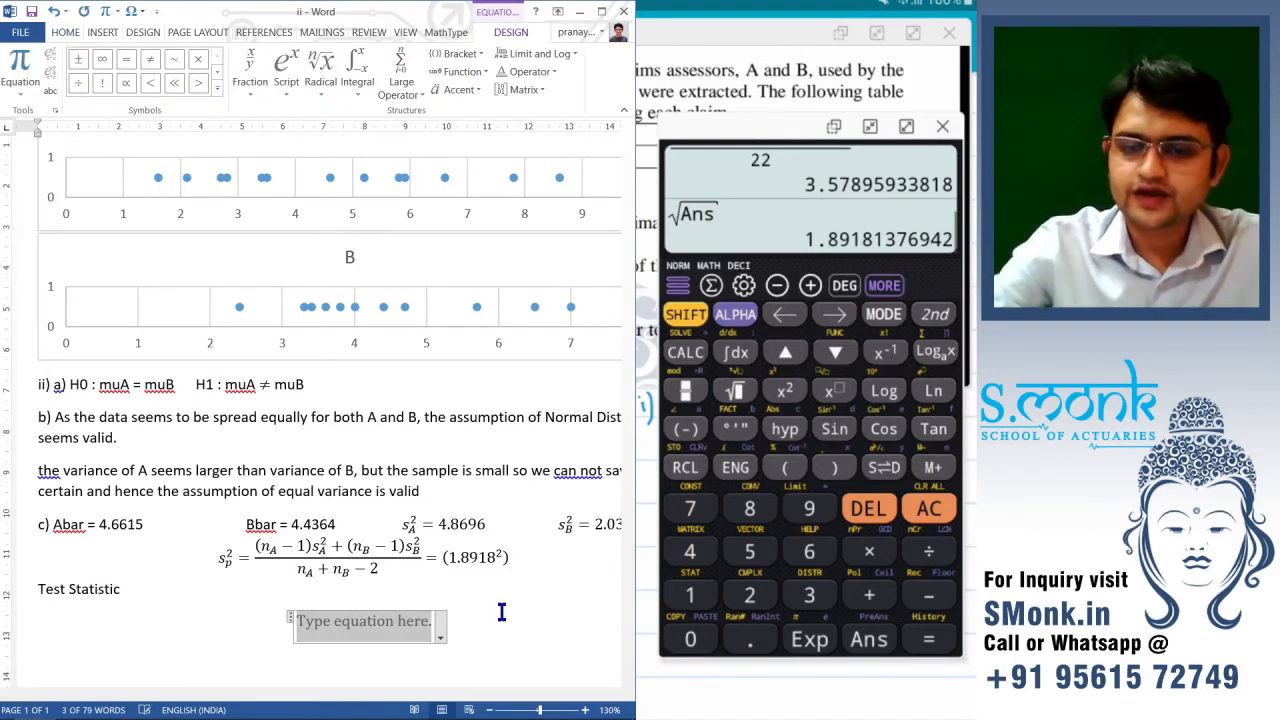
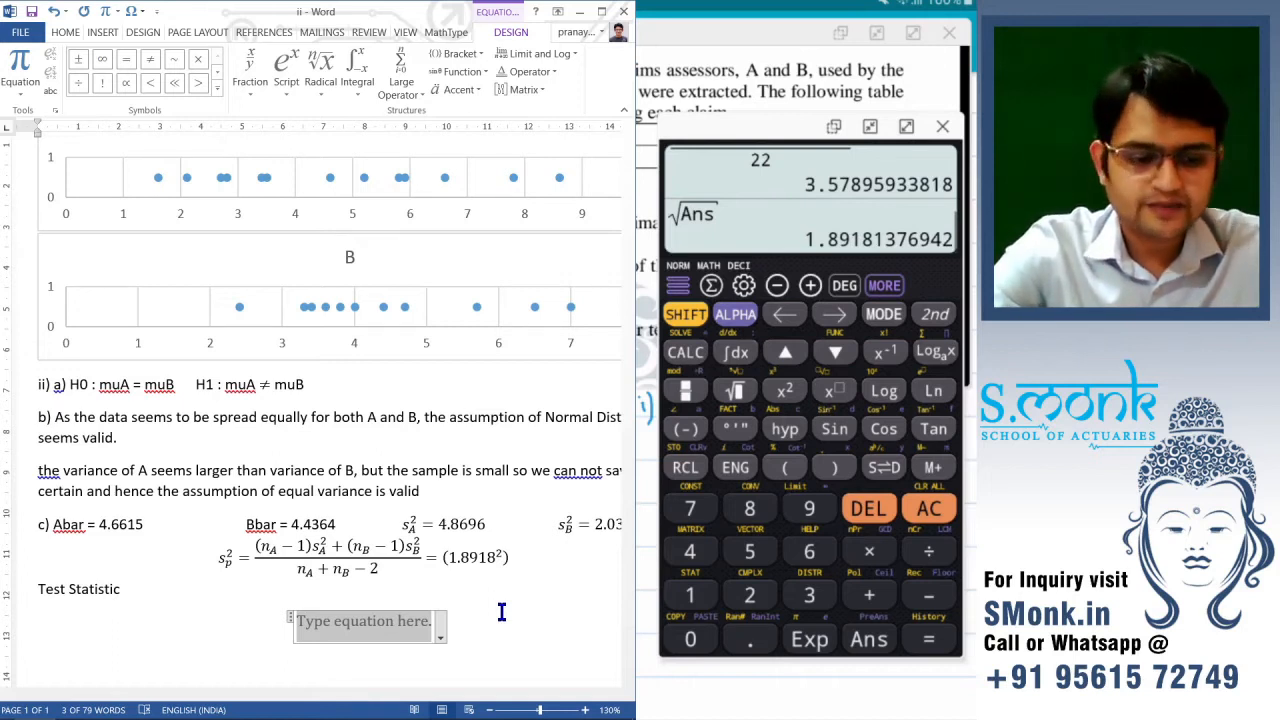
- Enter A-bar minus B-bar in the empty test statistic equation, both letters capitalised with an overbar
text(A)
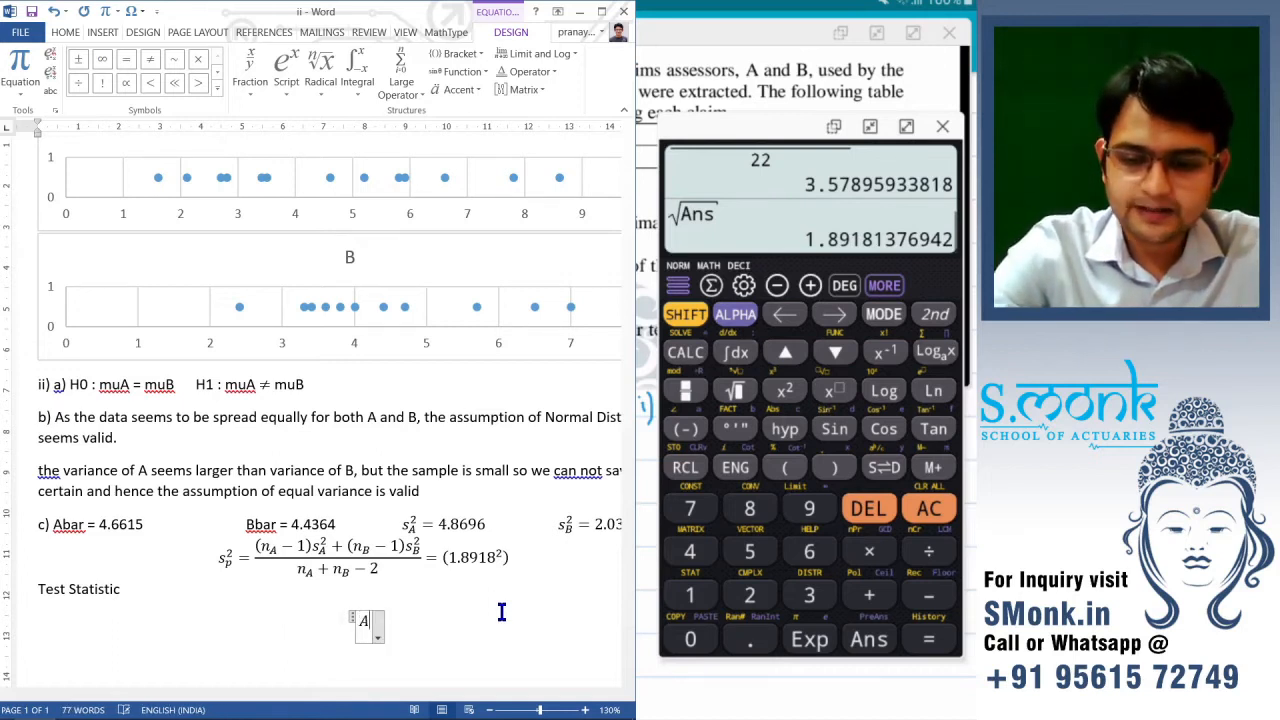
key(BackSpace)
key(BackSpace)
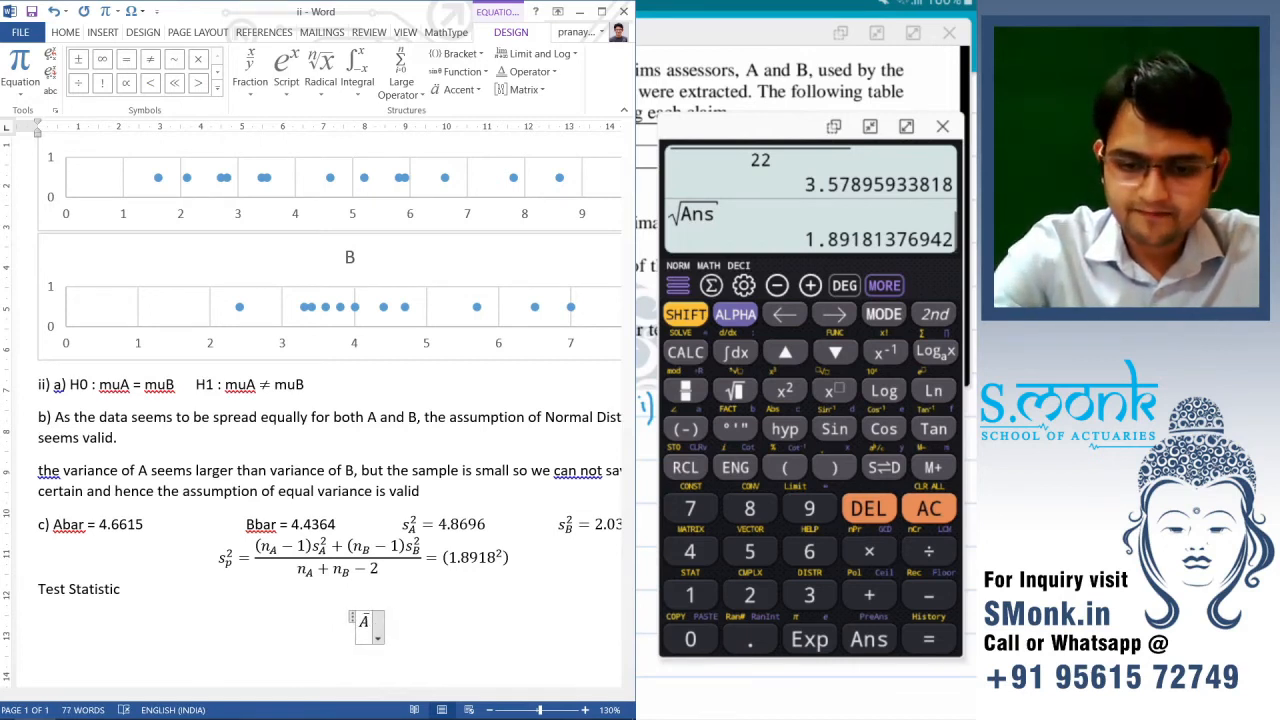
text(-)
text(b)
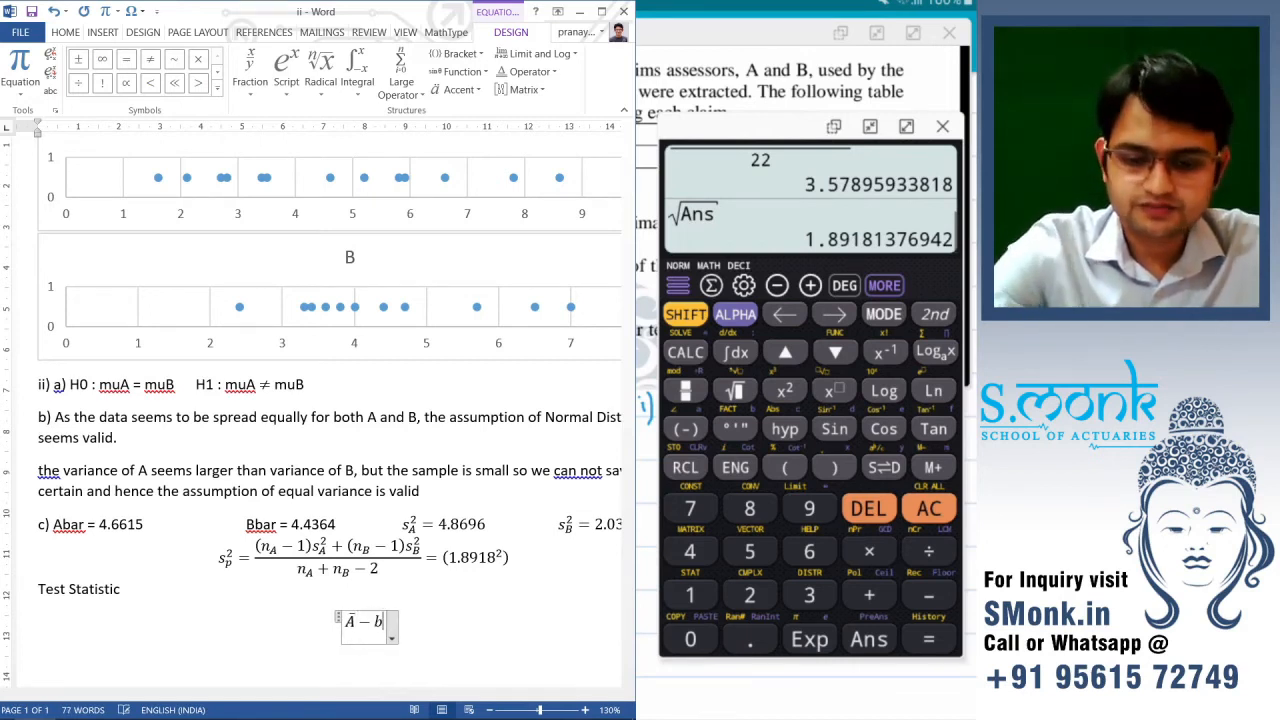
text(\)
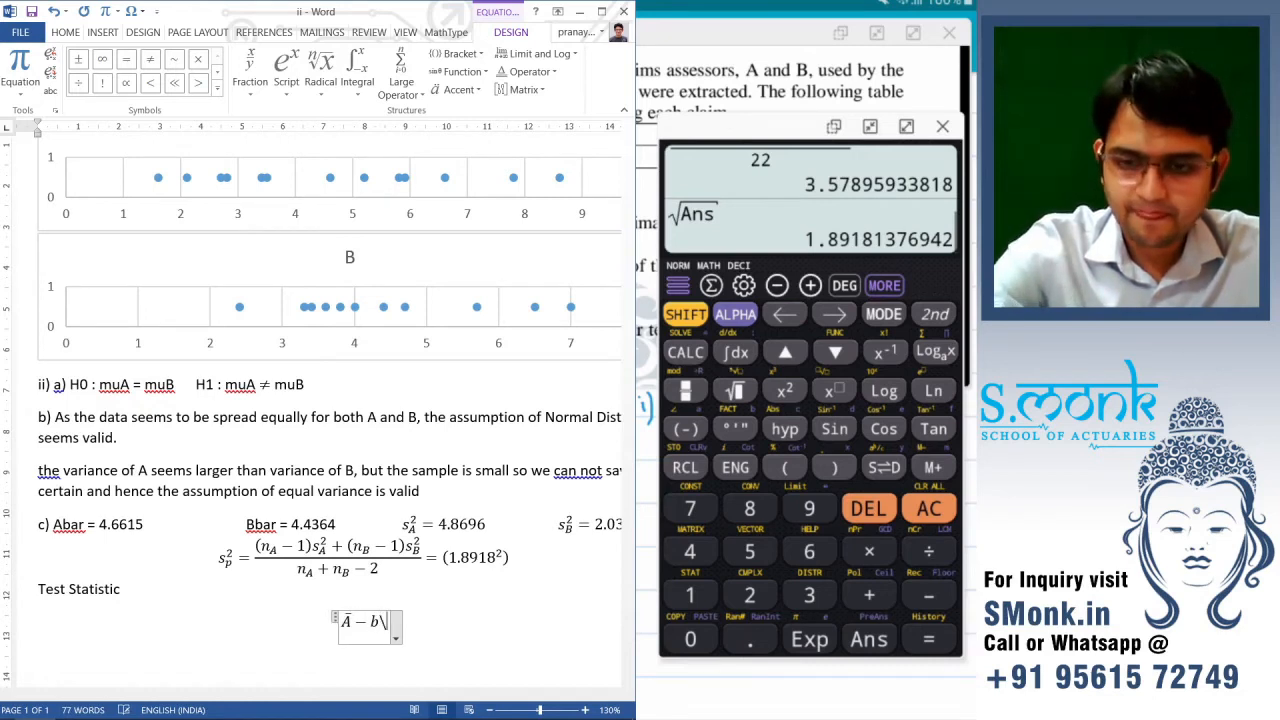
key(BackSpace)
key(BackSpace)
text(B)
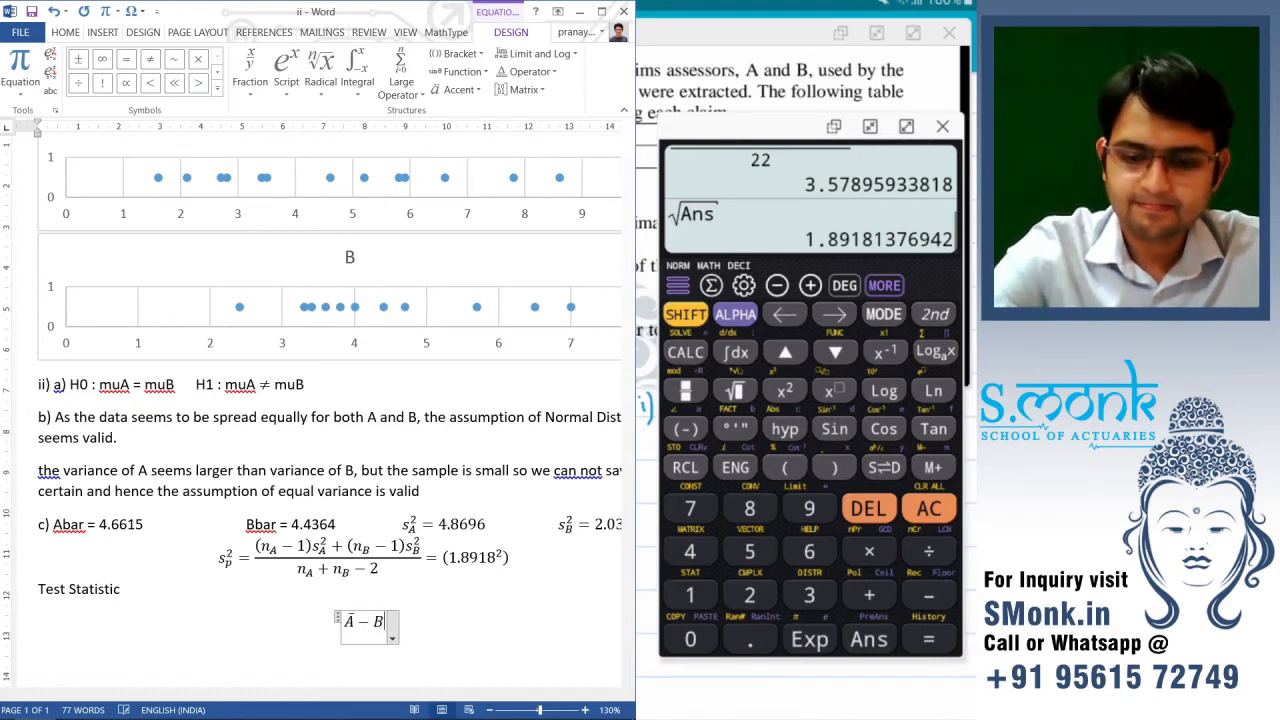
text(\bar )
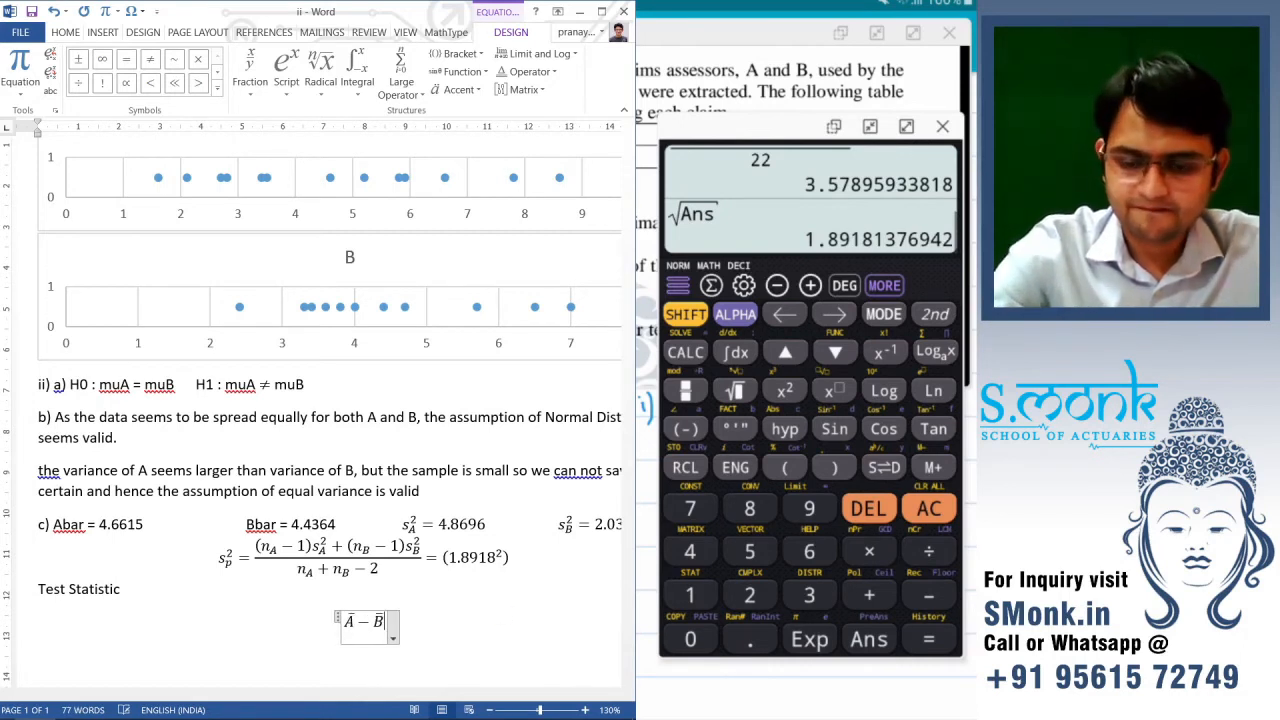
- Extend the test statistic equation by subtracting (μ_A − μ_B) in parentheses
text(-)
text(()
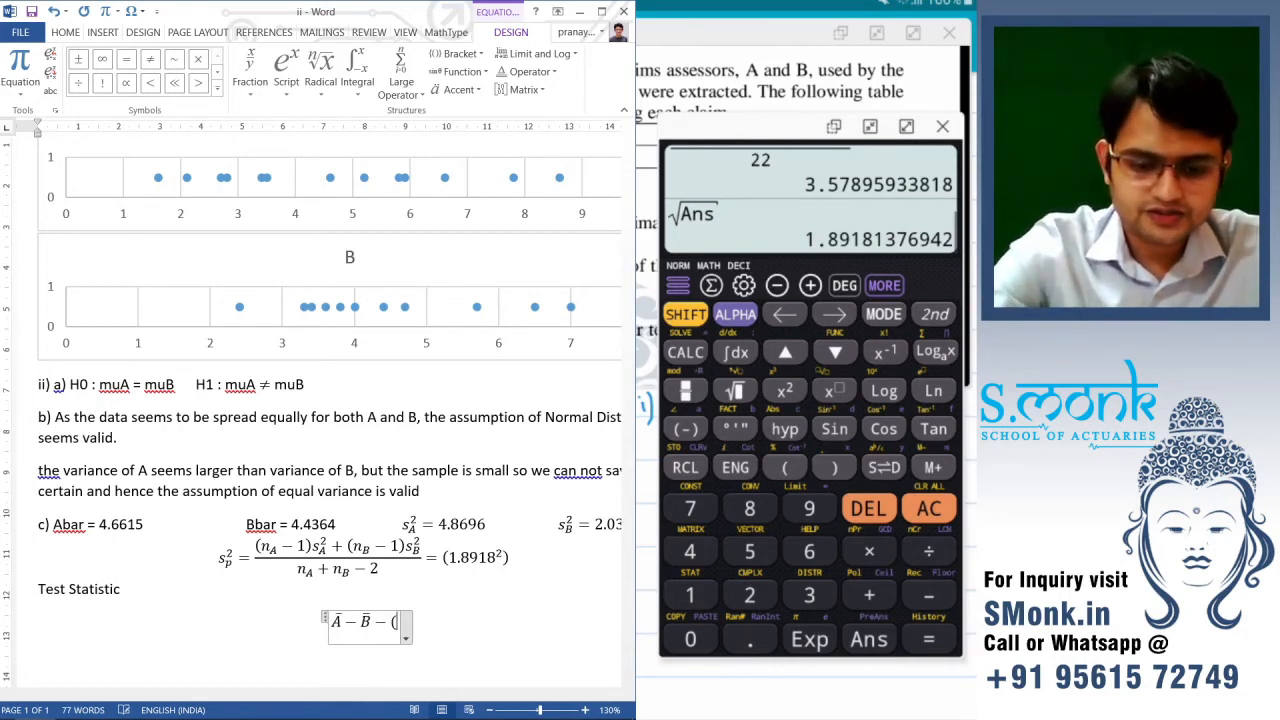
text(\mu)
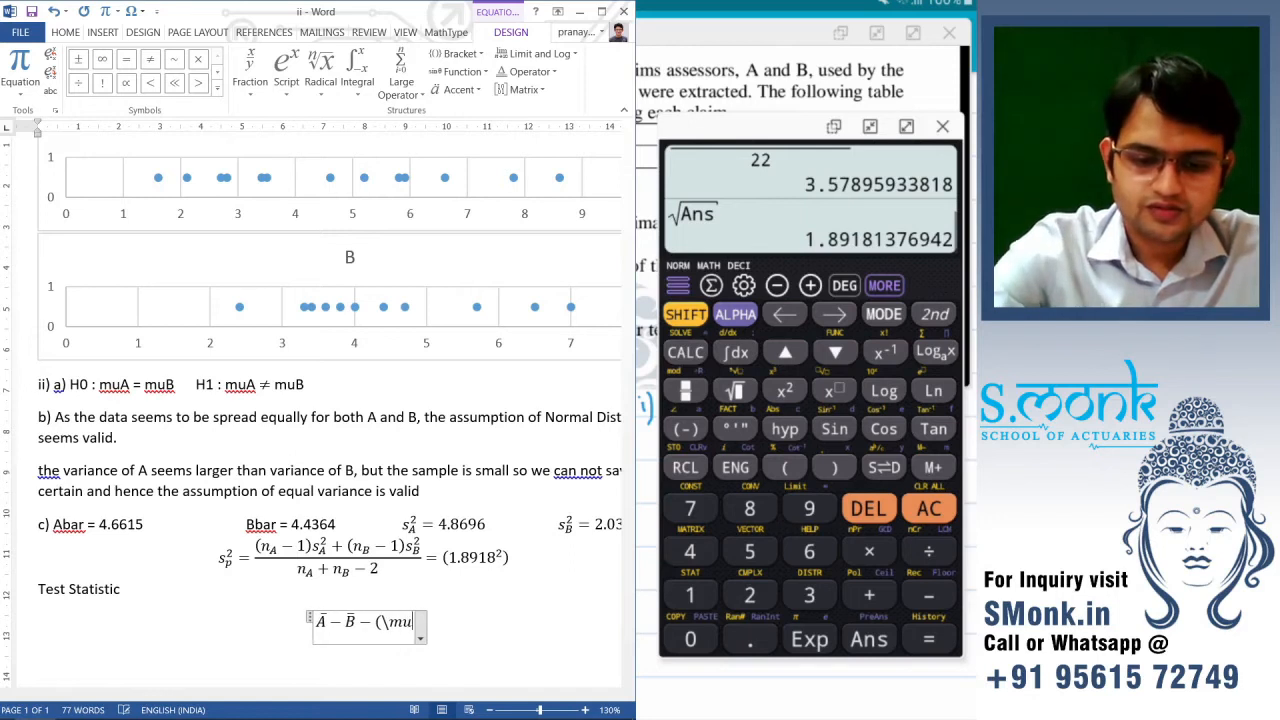
key(space)
text(_)
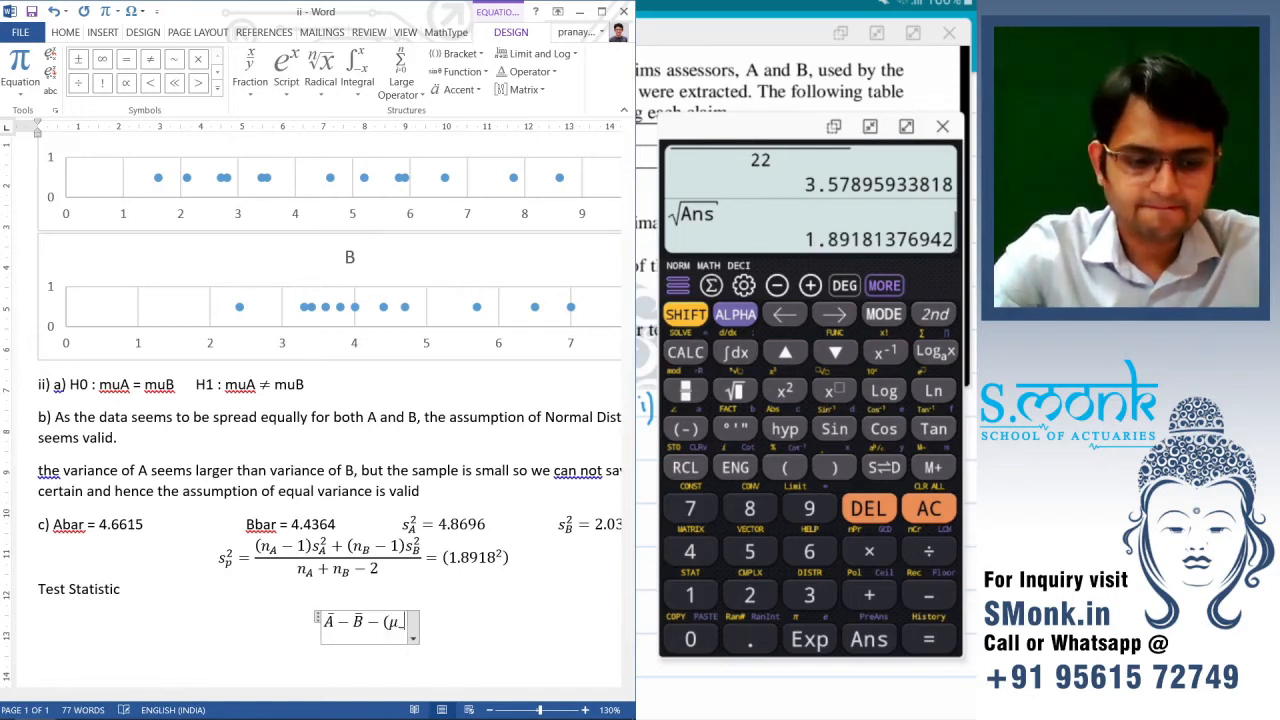
text(A)
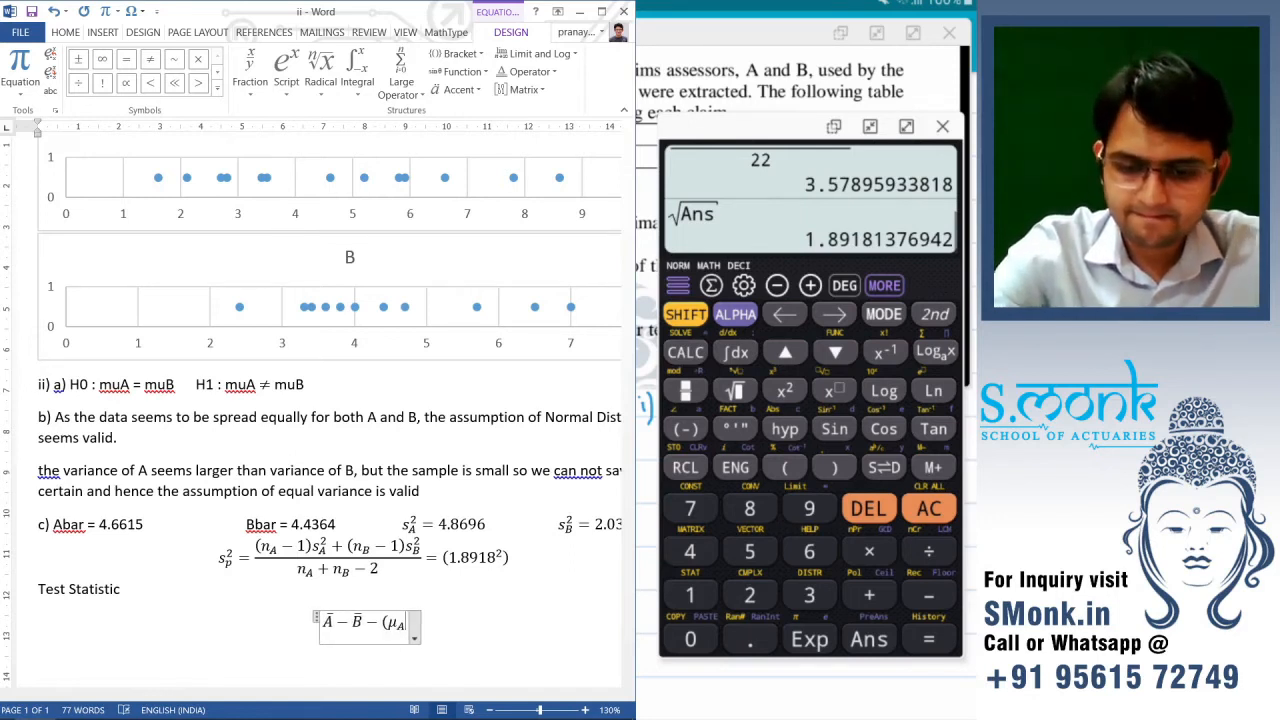
text(-)
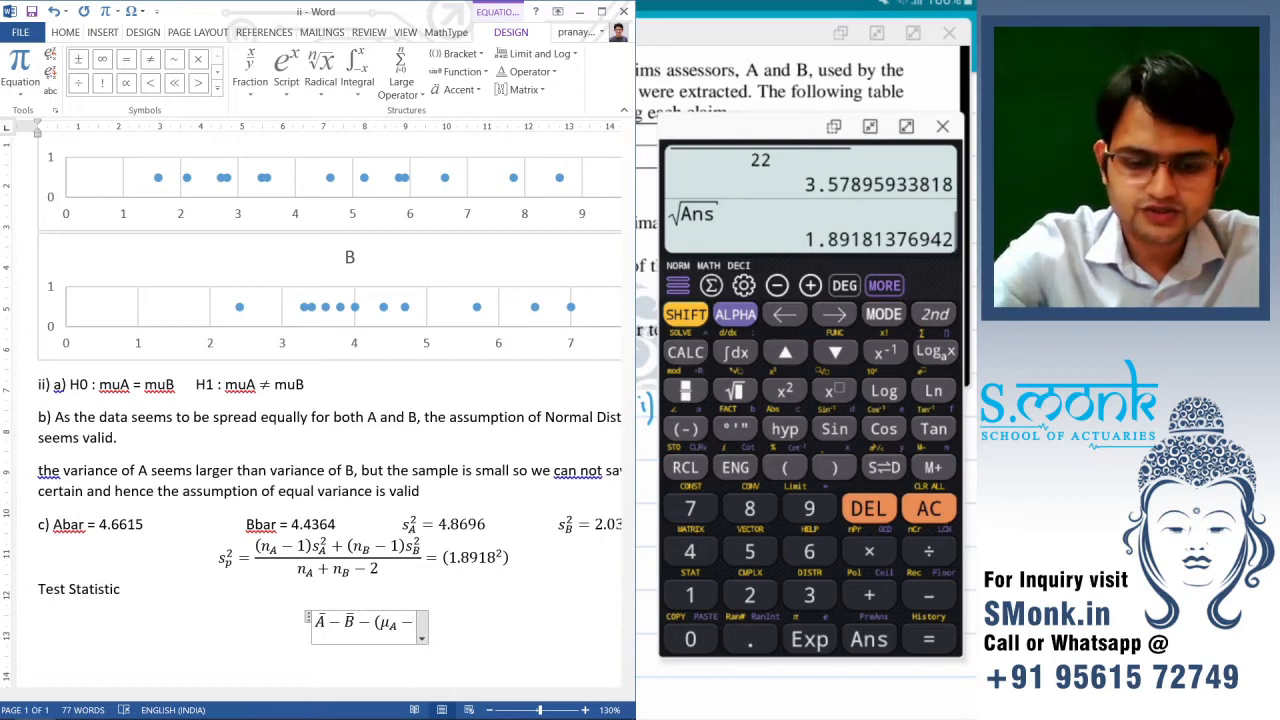
text(\mu)
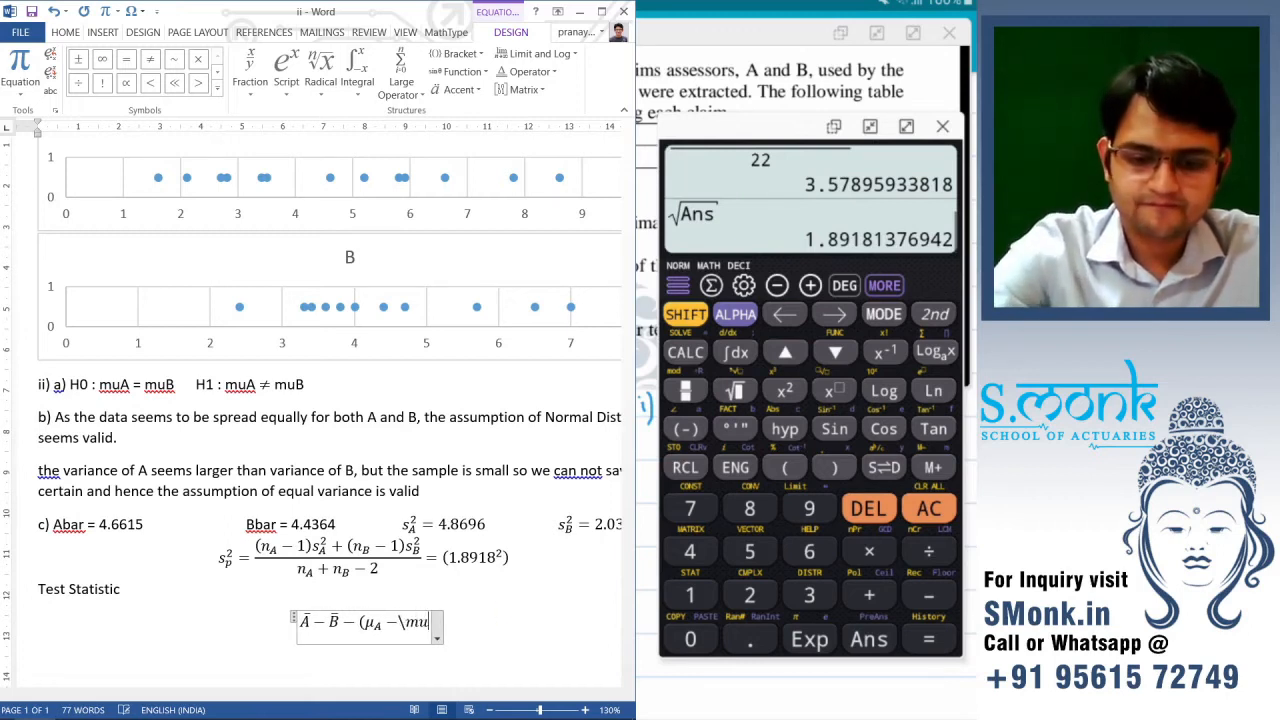
text(_B)
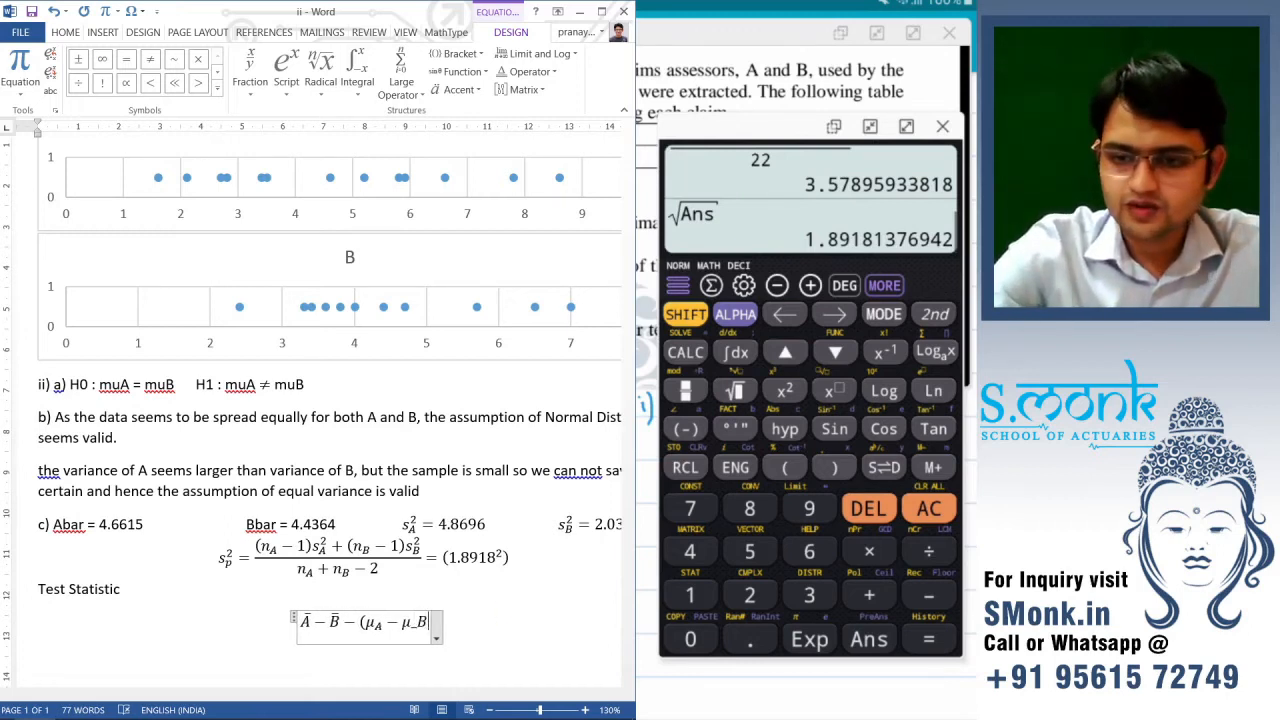
text())
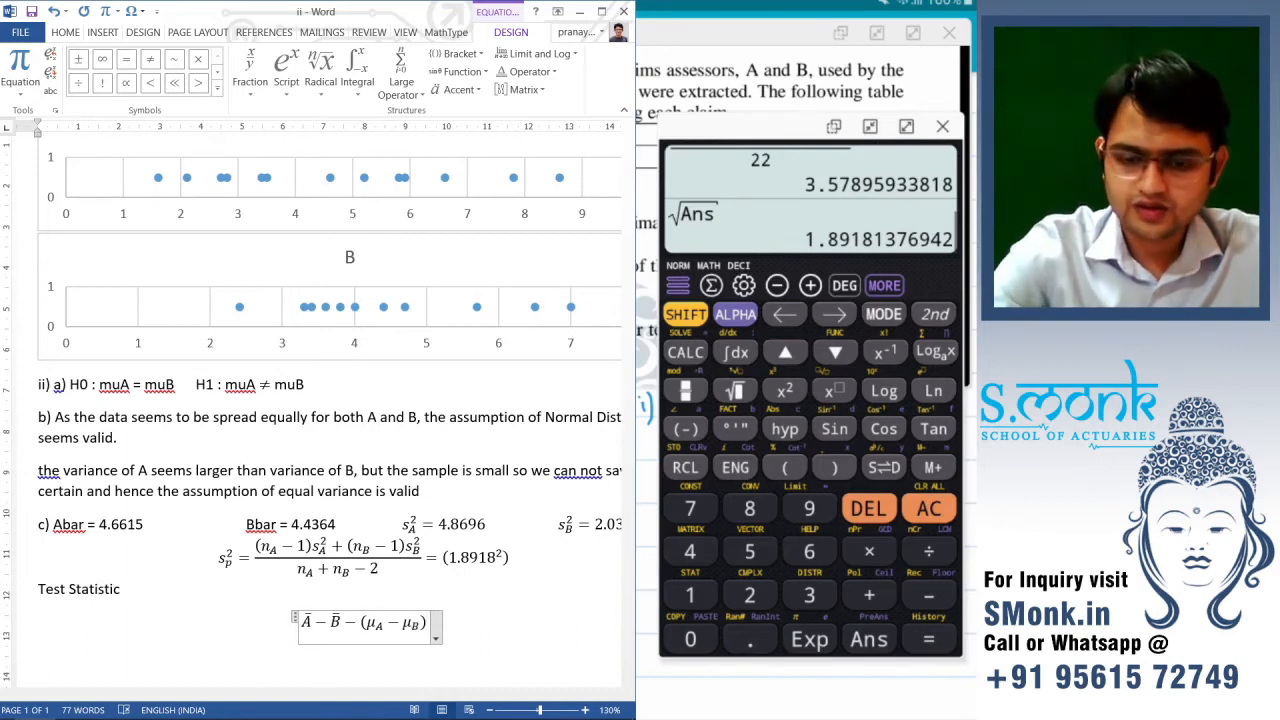
drag(430, 626, 317, 627)
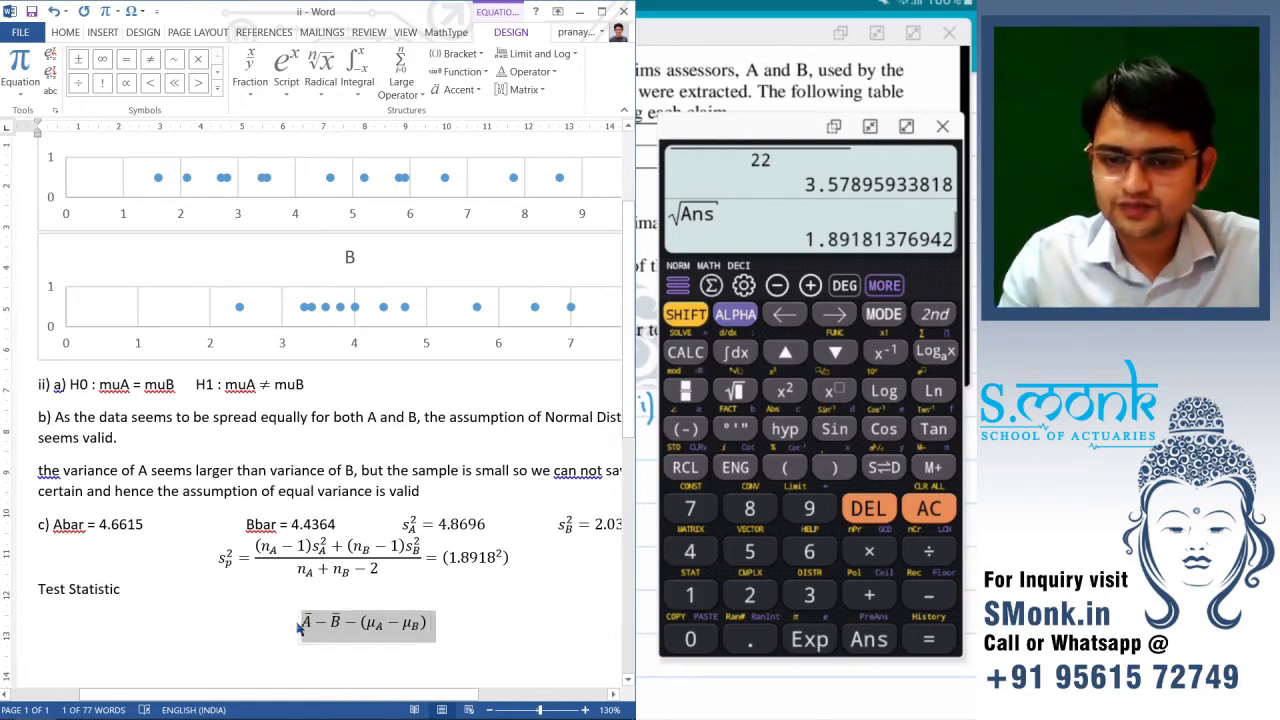
click(305, 622)
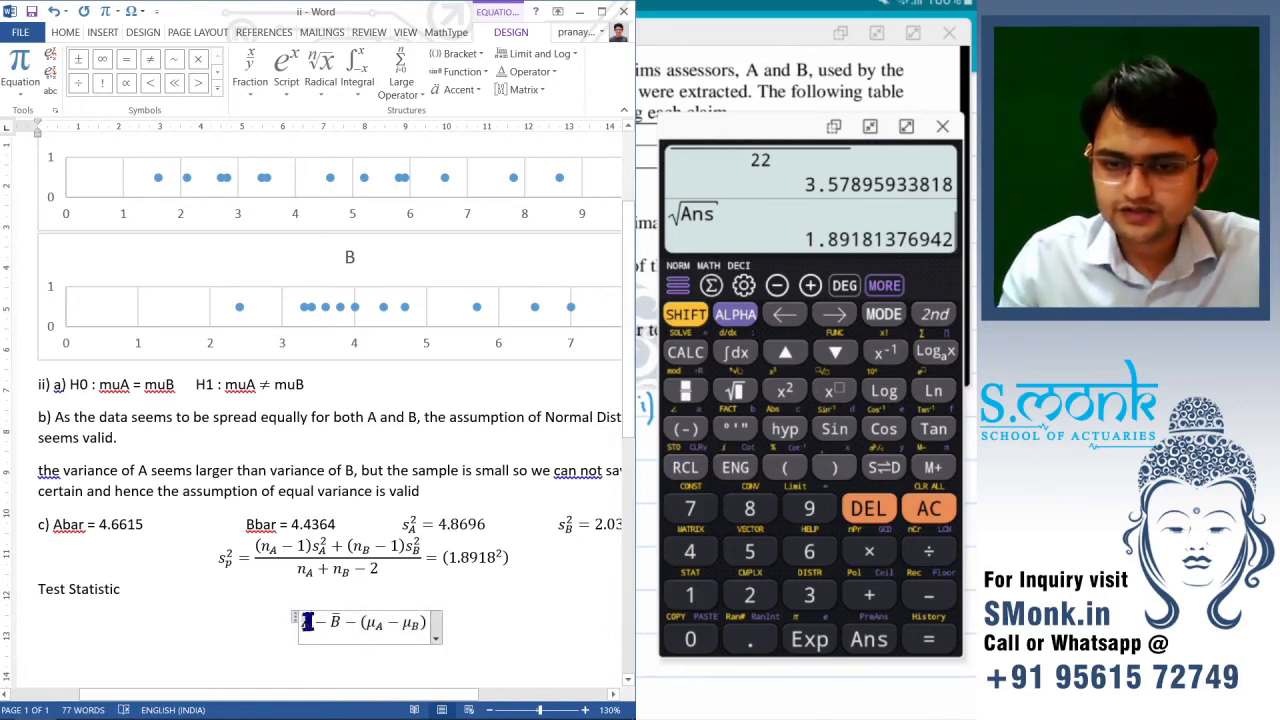
click(250, 78)
click(263, 163)
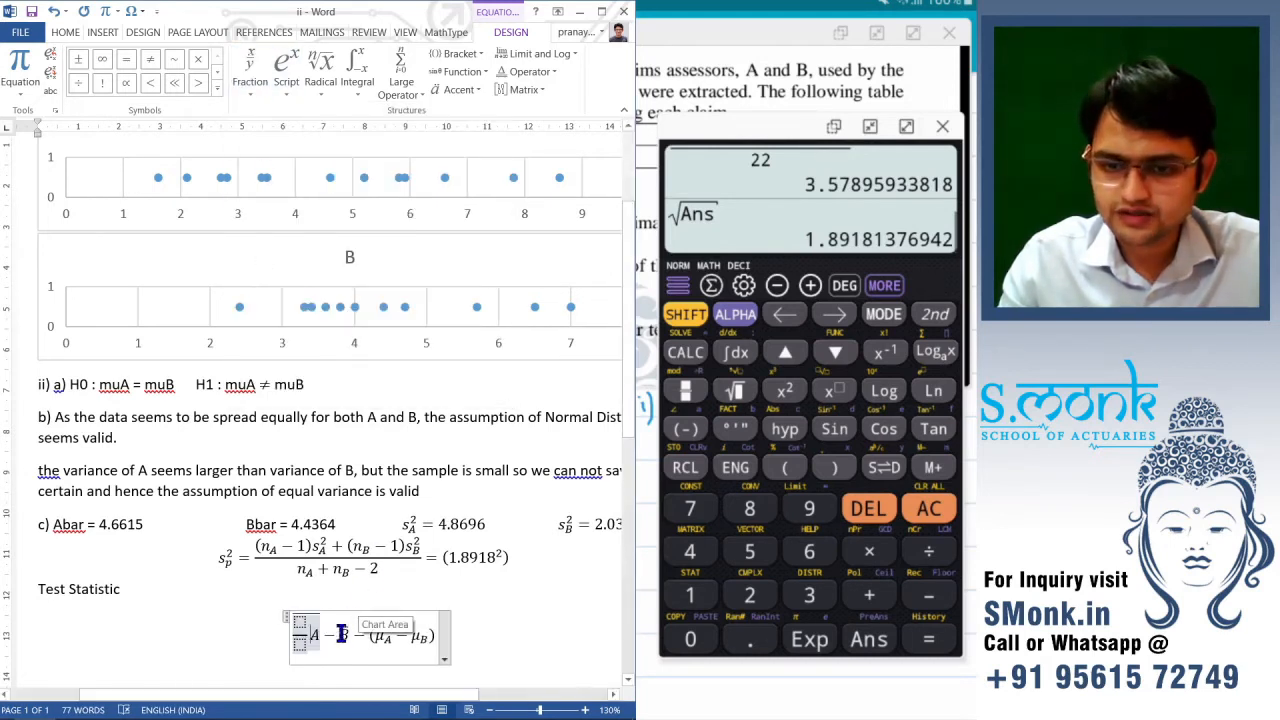
key(ctrl+z)
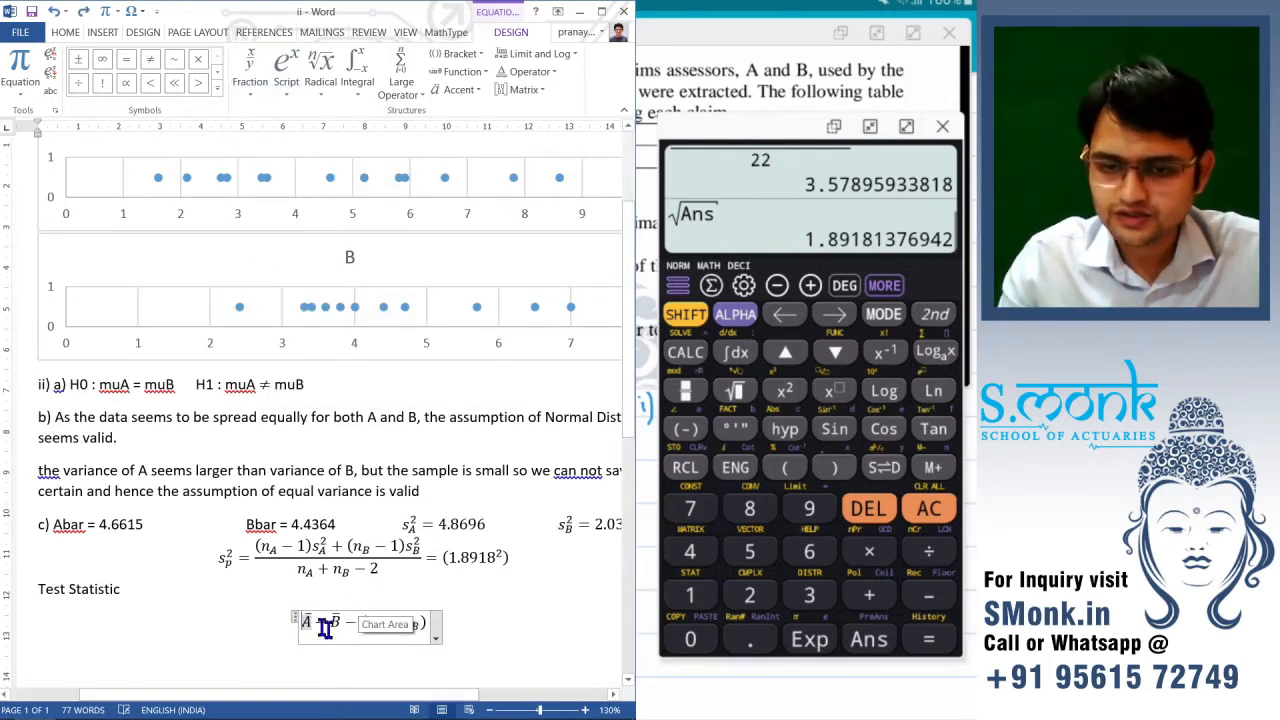
- Insert a stacked fraction in the test statistic equation and move the whole expression into its numerator
click(250, 80)
click(270, 155)
drag(310, 634, 440, 634)
key(ctrl+x)
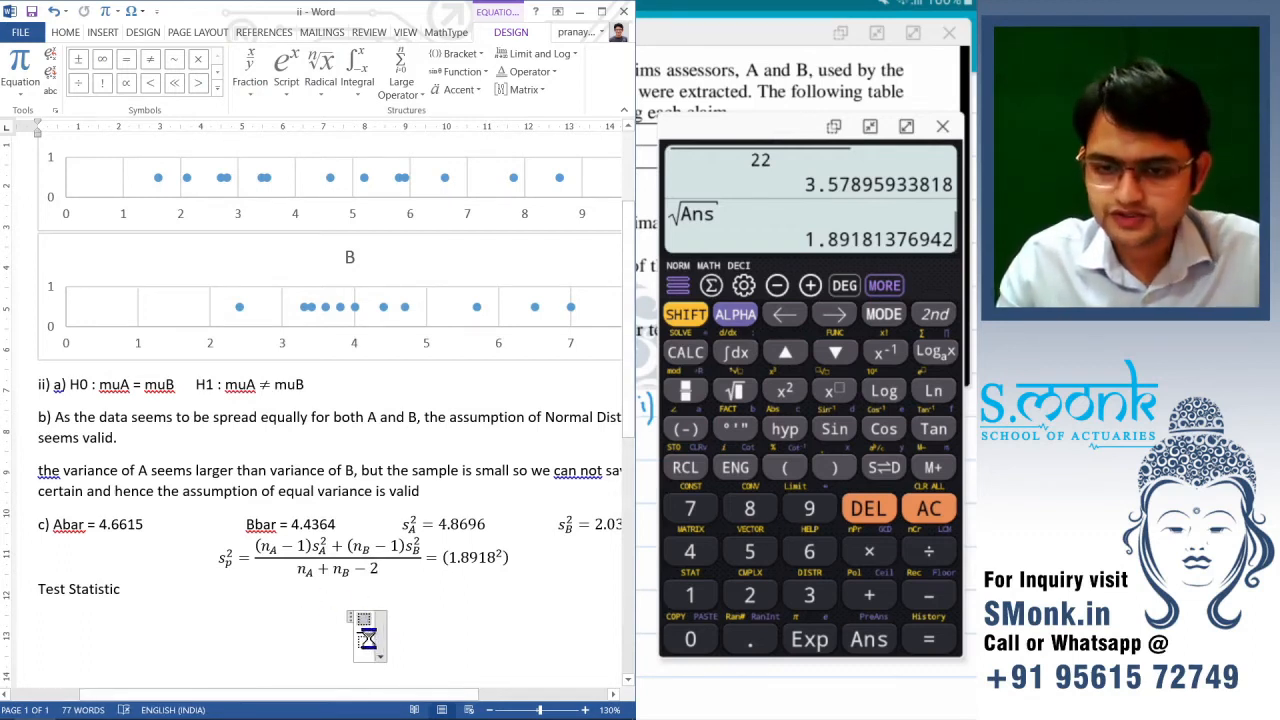
key(ctrl+v)
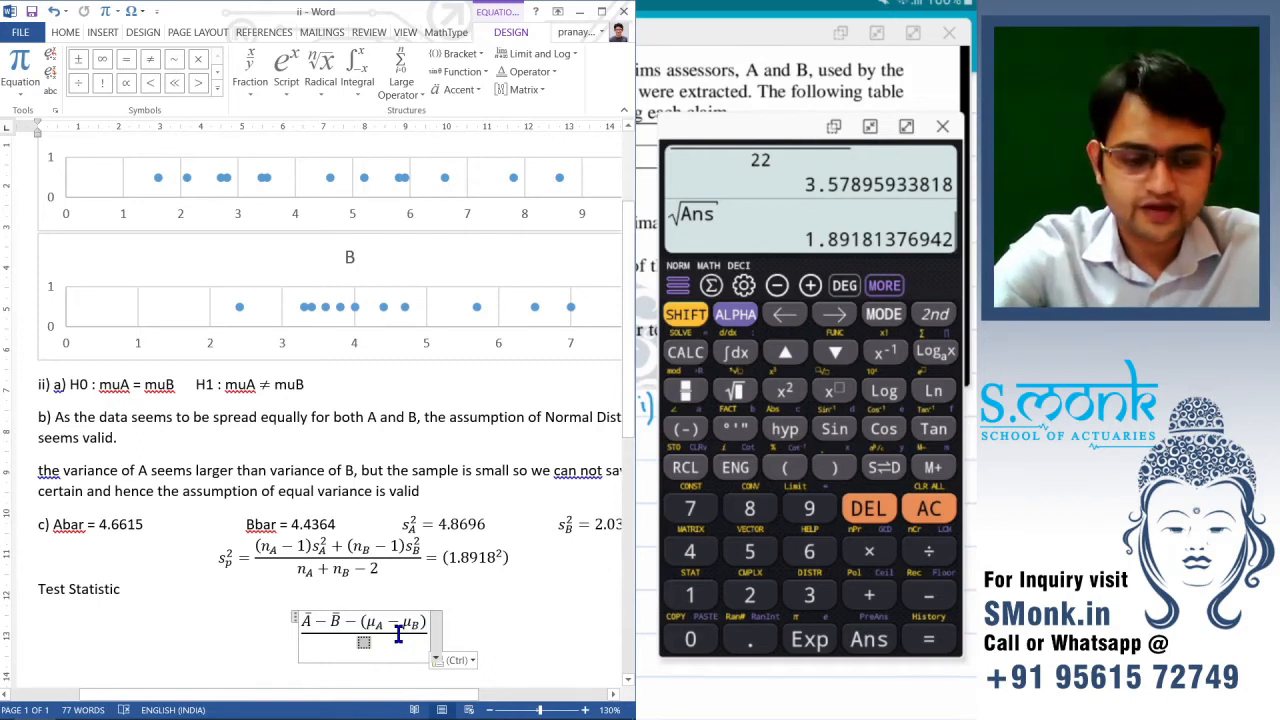
- Start the fraction's denominator with s_p, a slash and a square root containing 1/n_A and a plus sign
text(s_p)
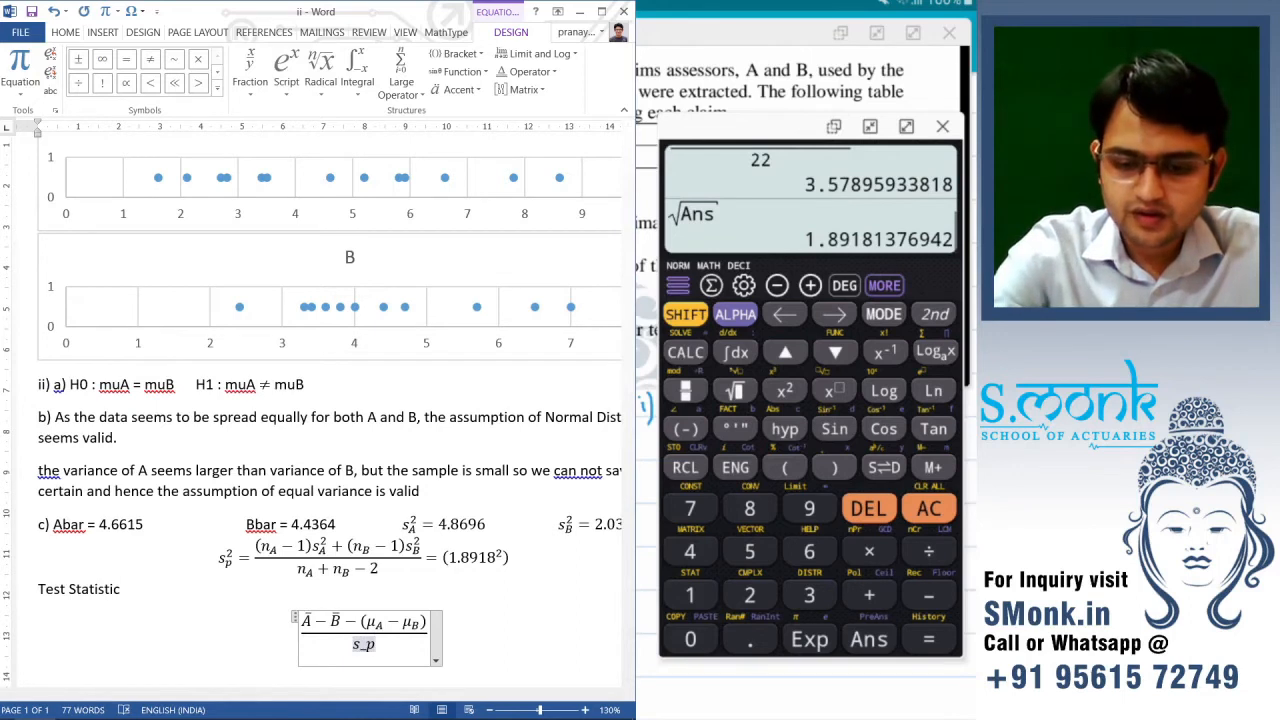
key(space)
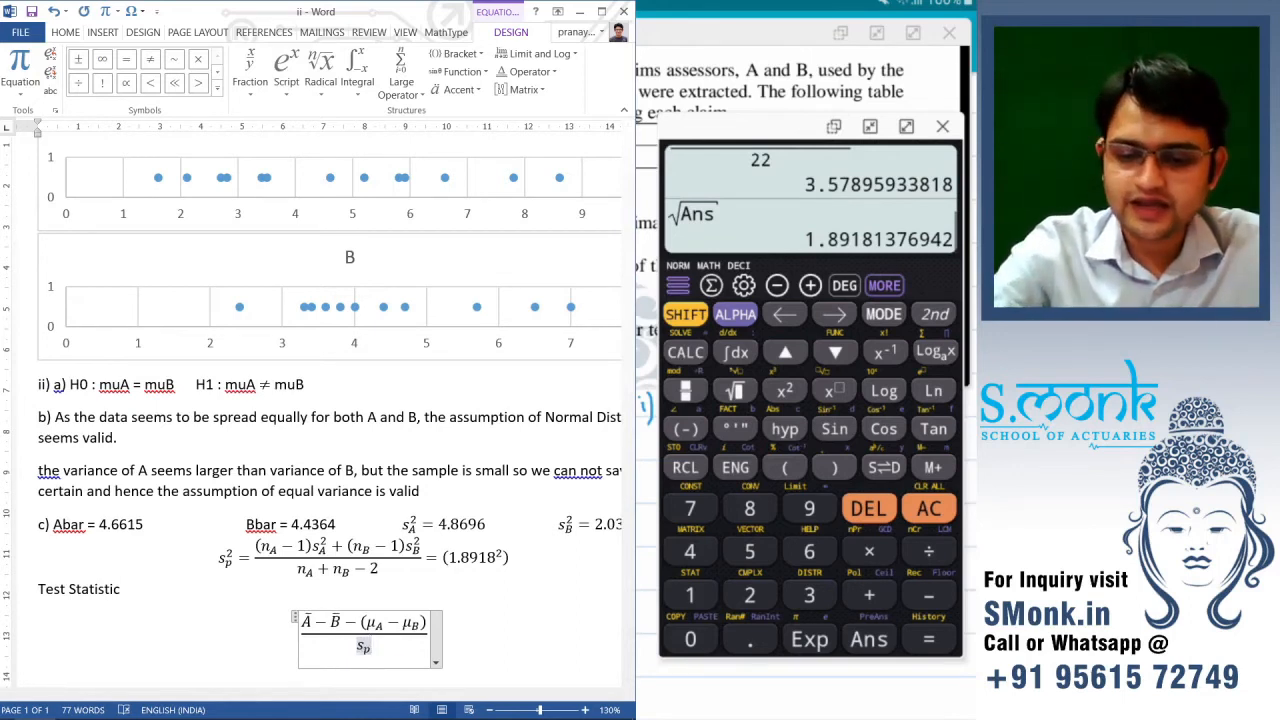
text(/)
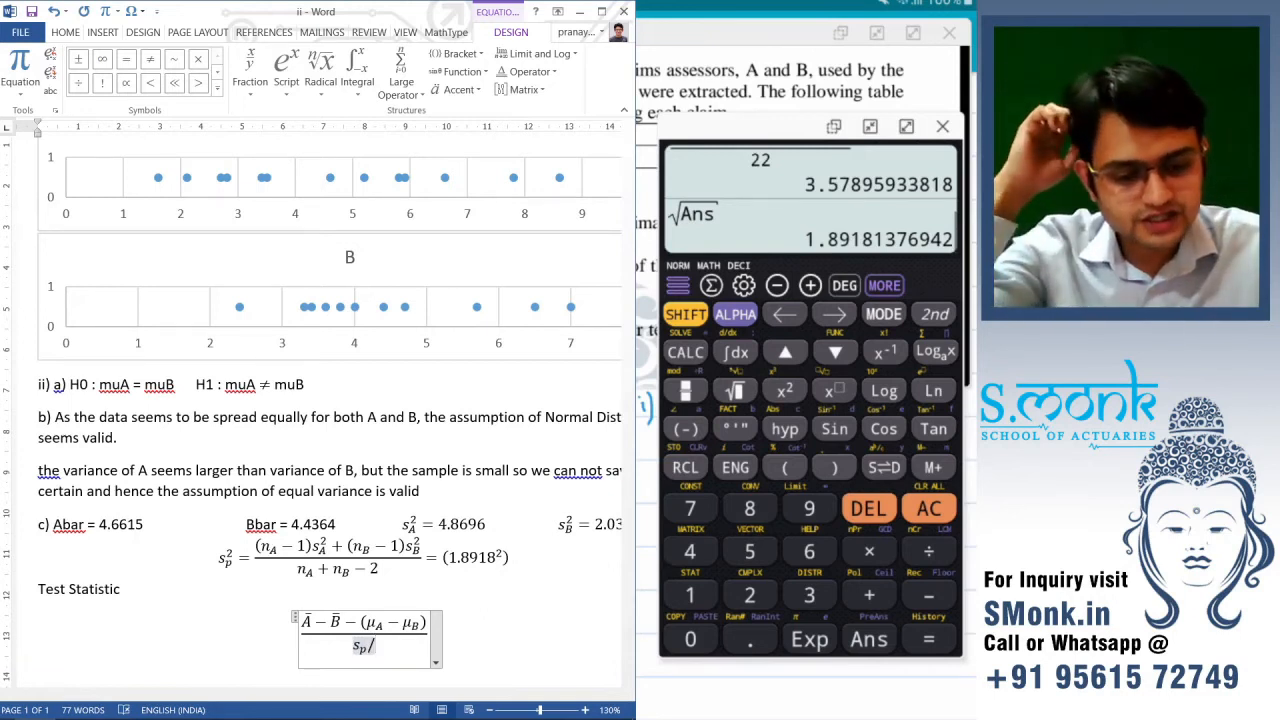
text(\sqrt)
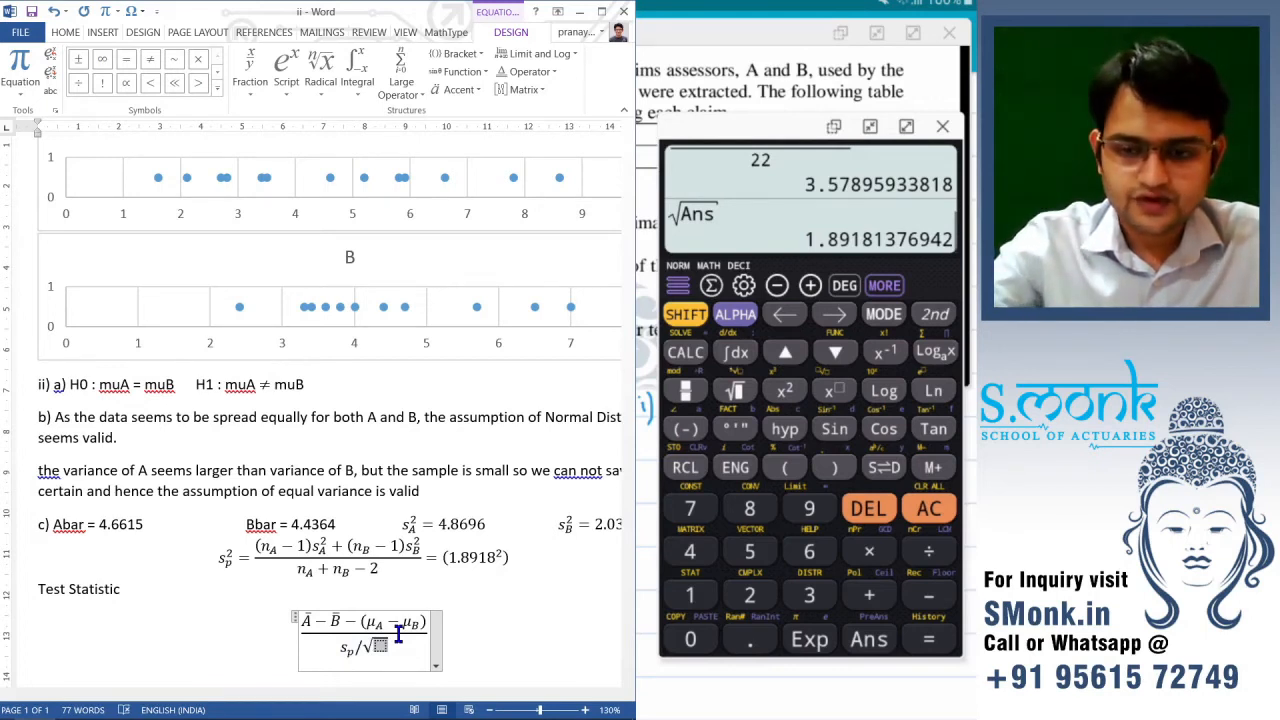
text(1/)
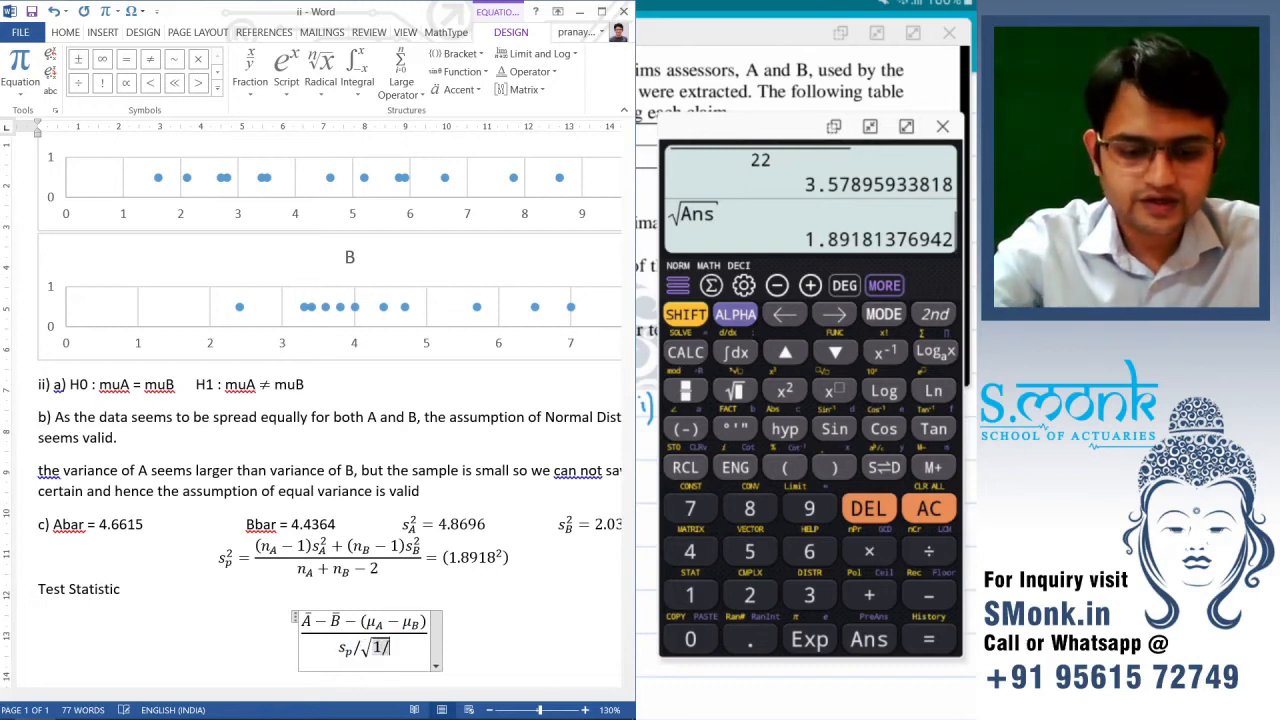
text(n_A )
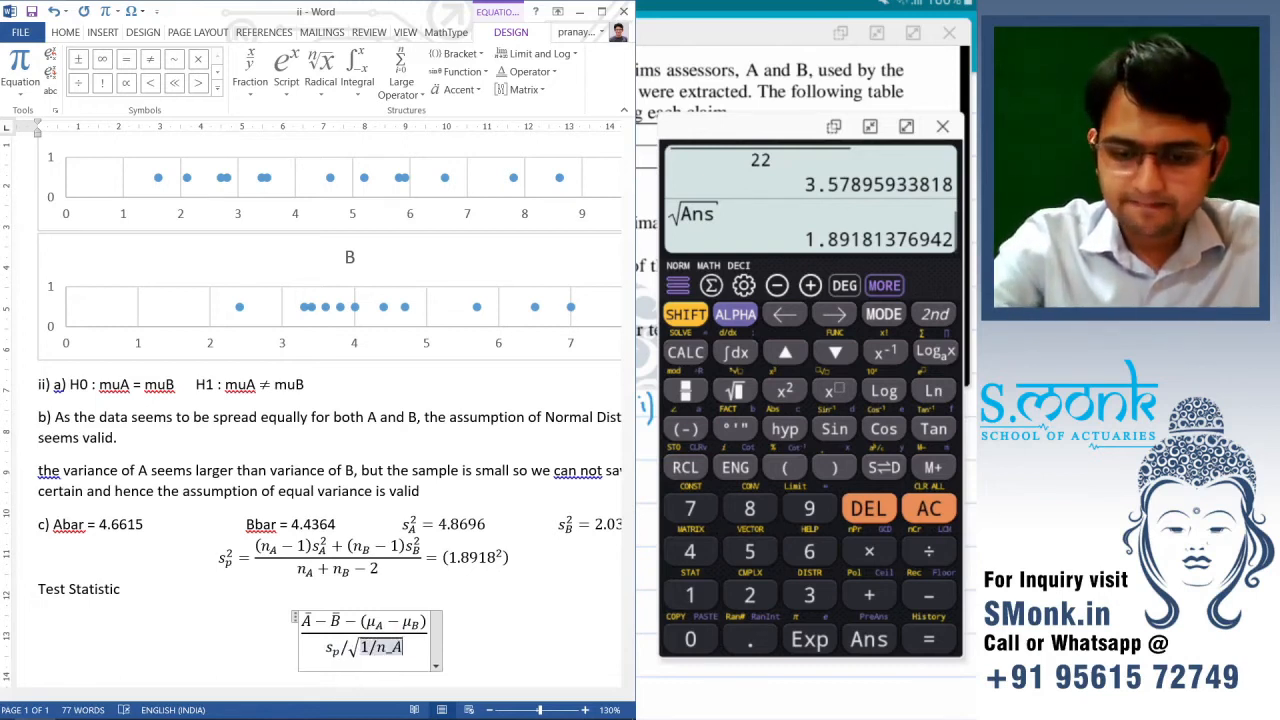
text(+ )
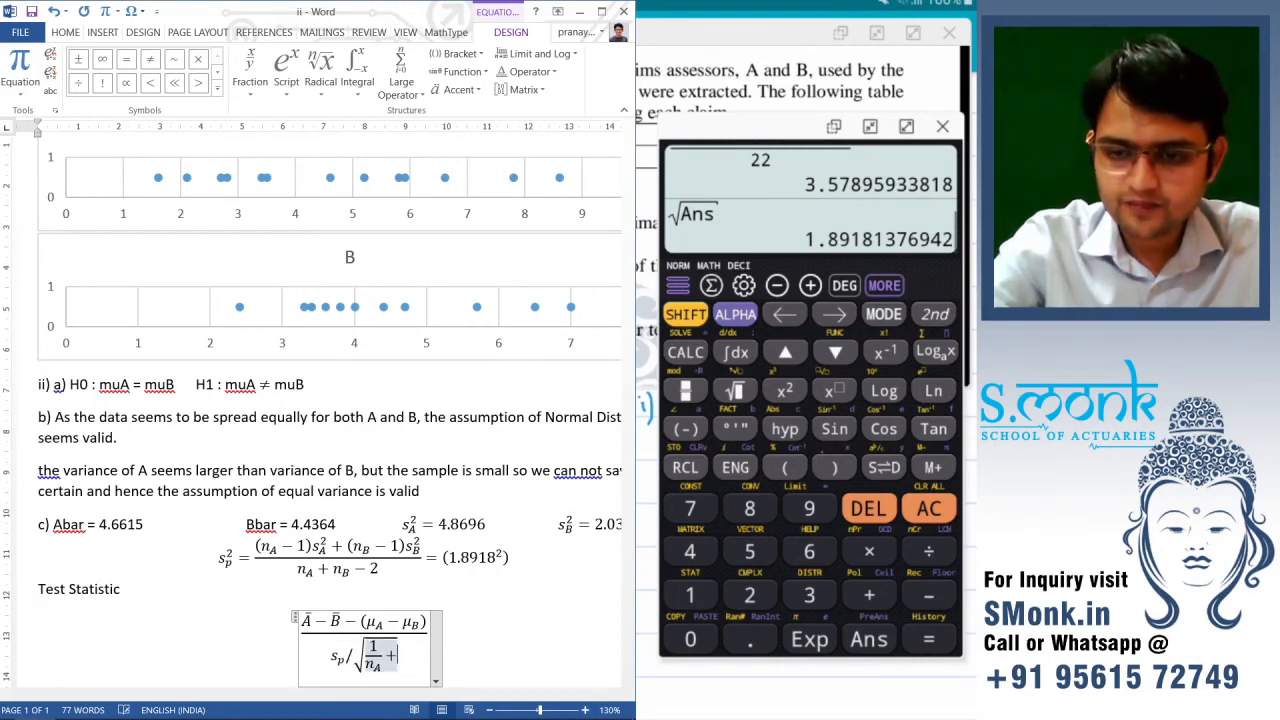
- Complete the square root with 1/n_B as a stacked fraction and remove the slash between s_p and the root
text(1)
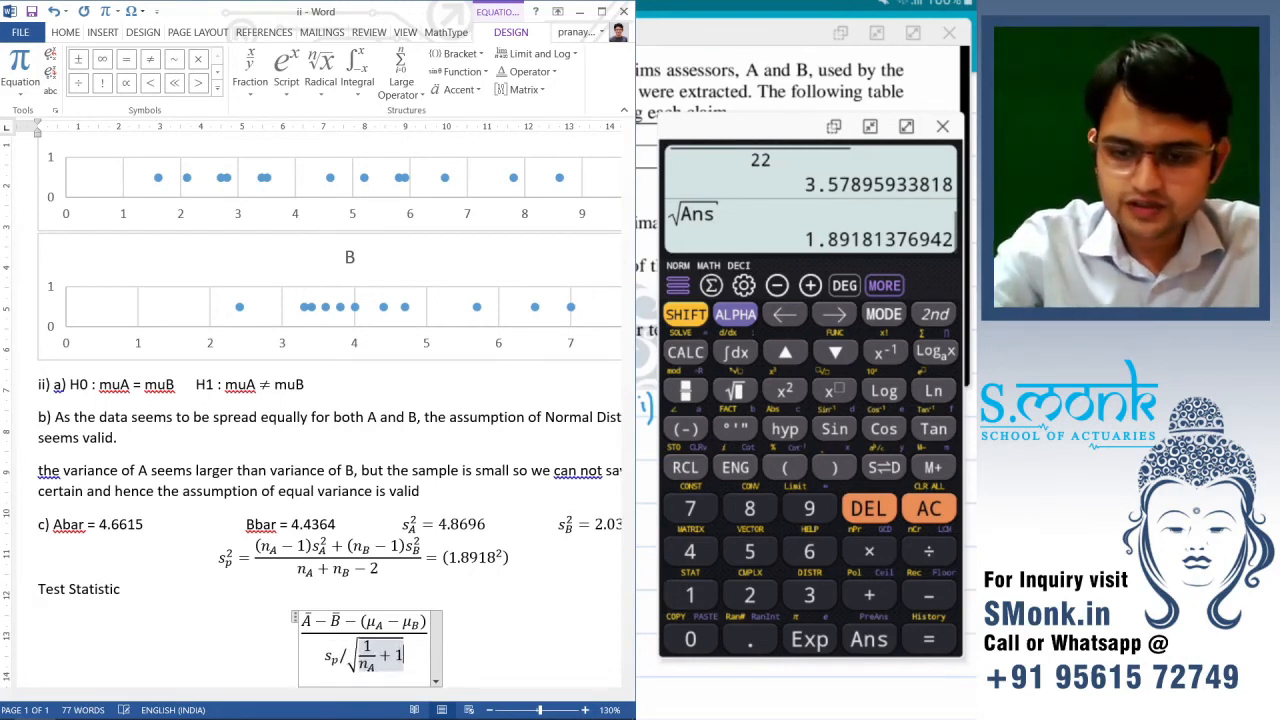
text(/)
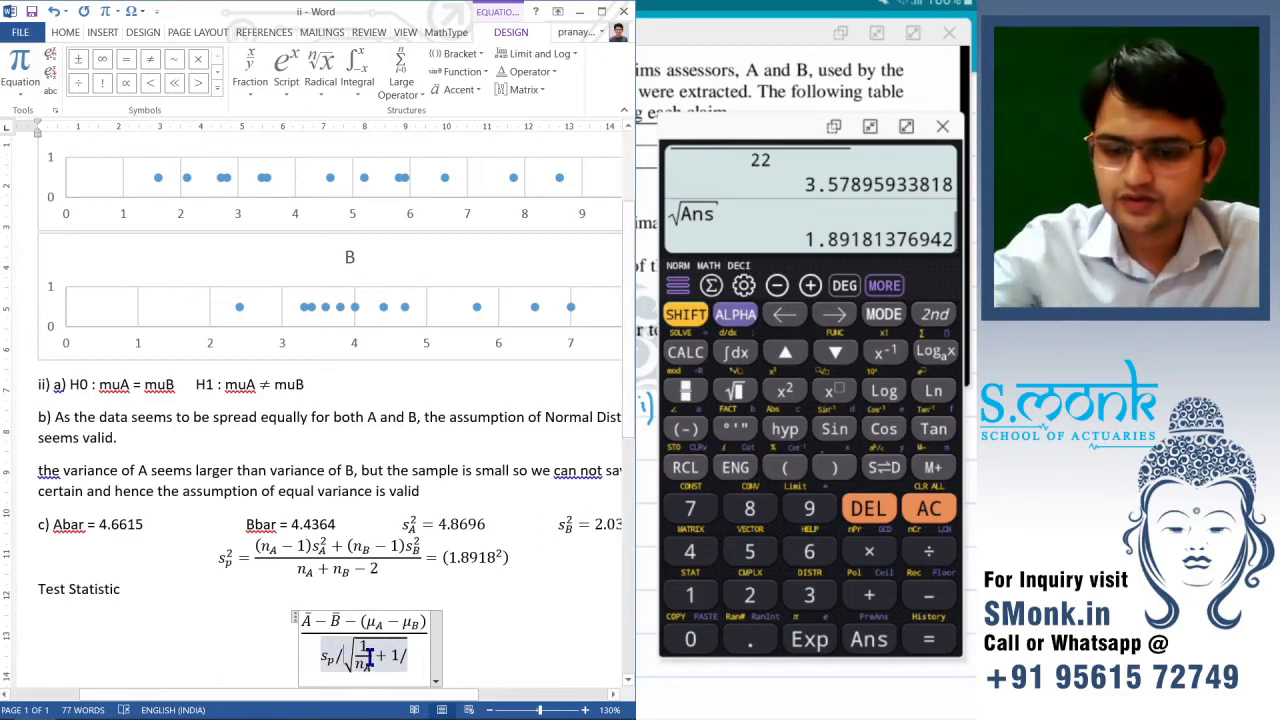
key(BackSpace)
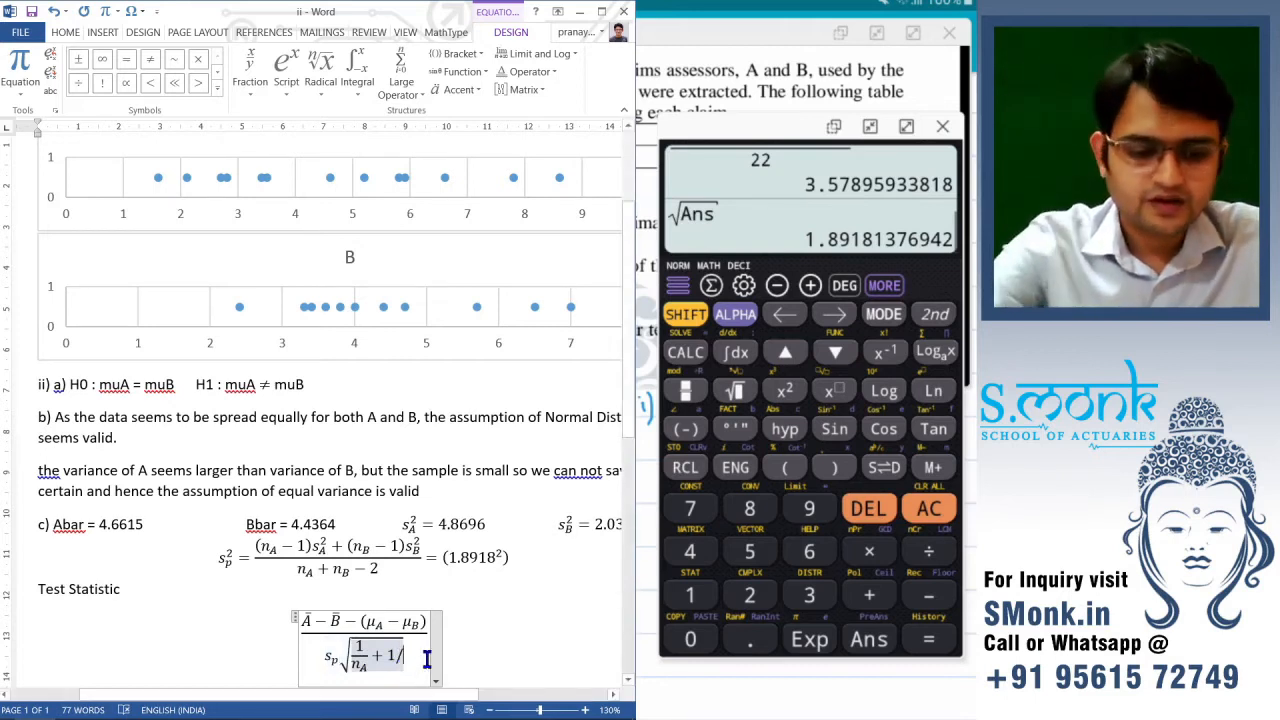
text(n_B)
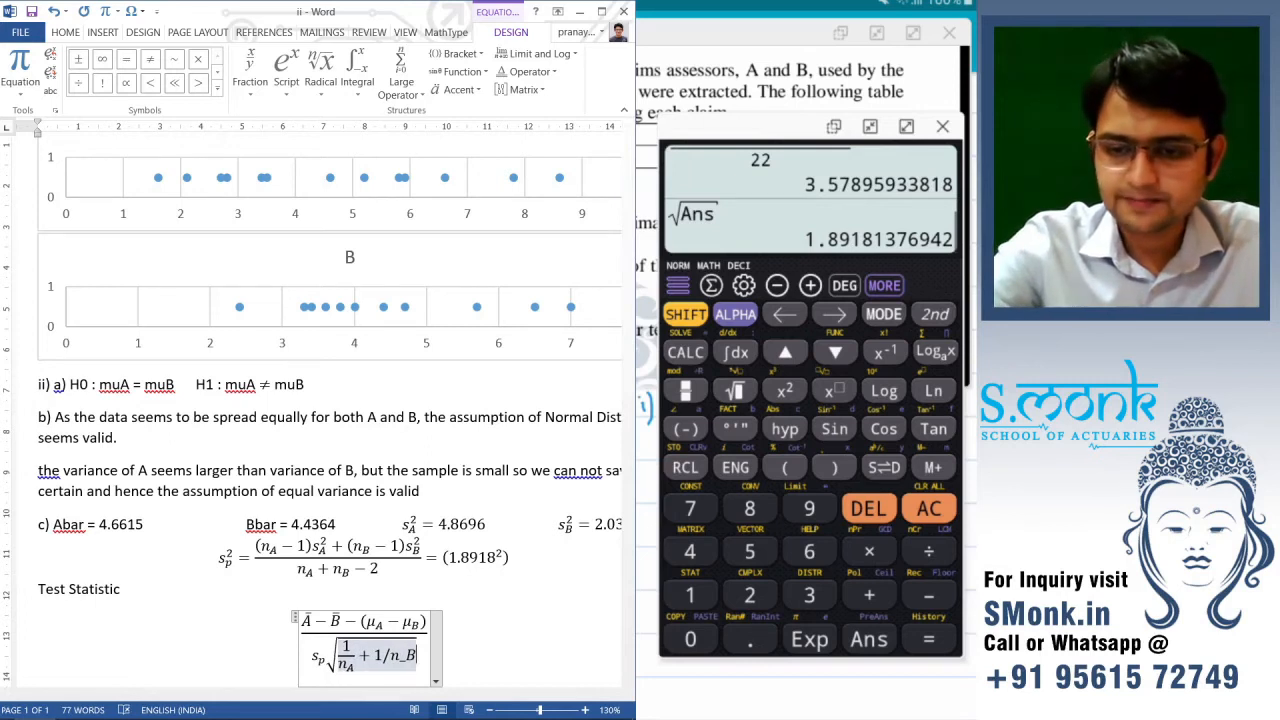
key(space)
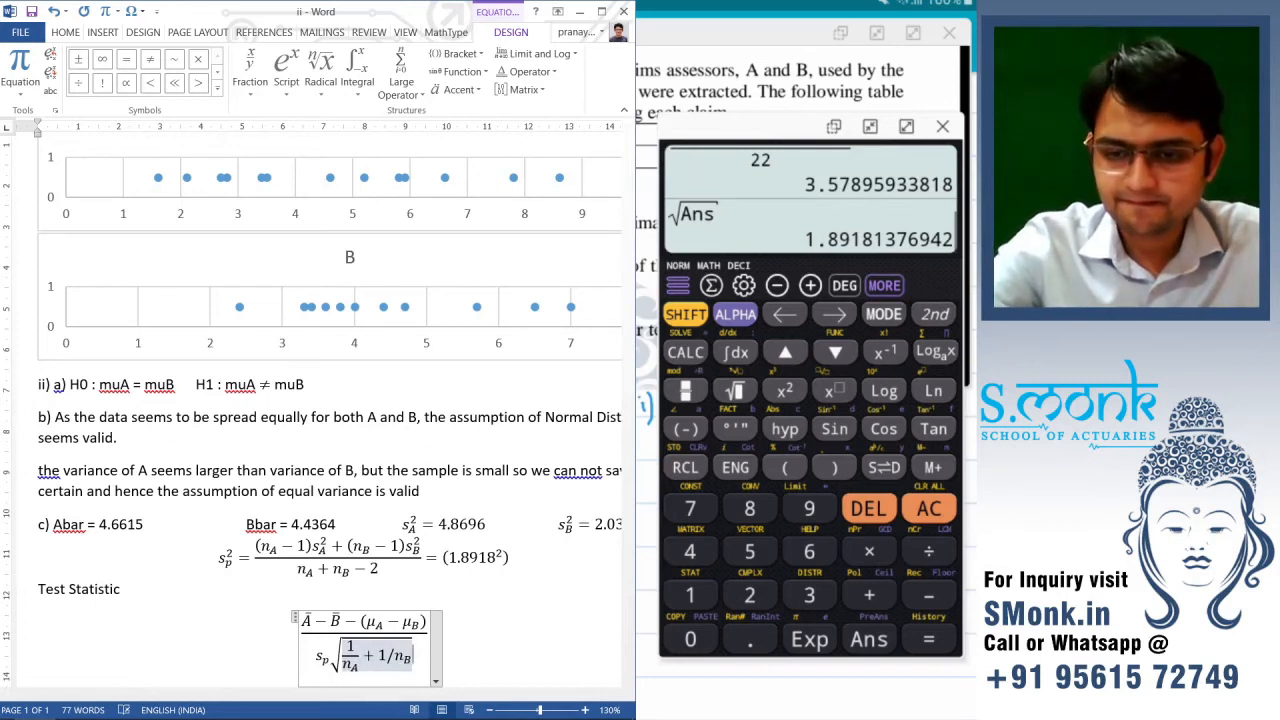
key(space)
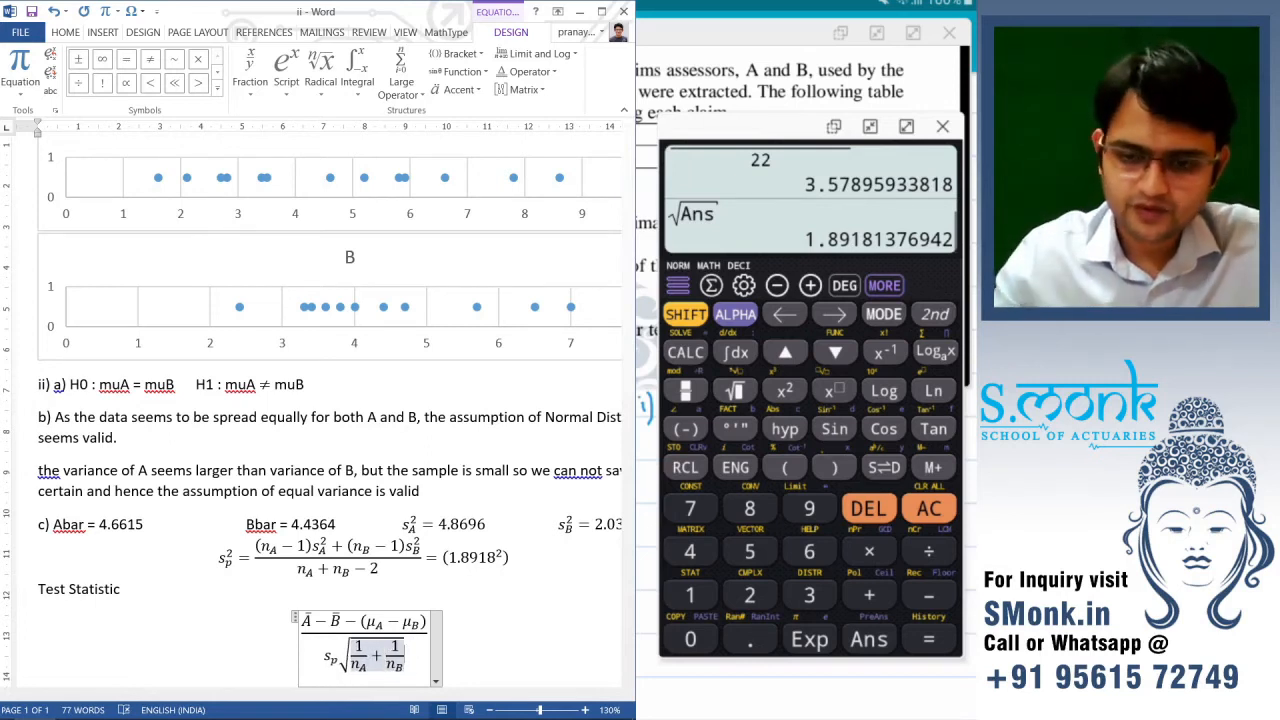
click(430, 634)
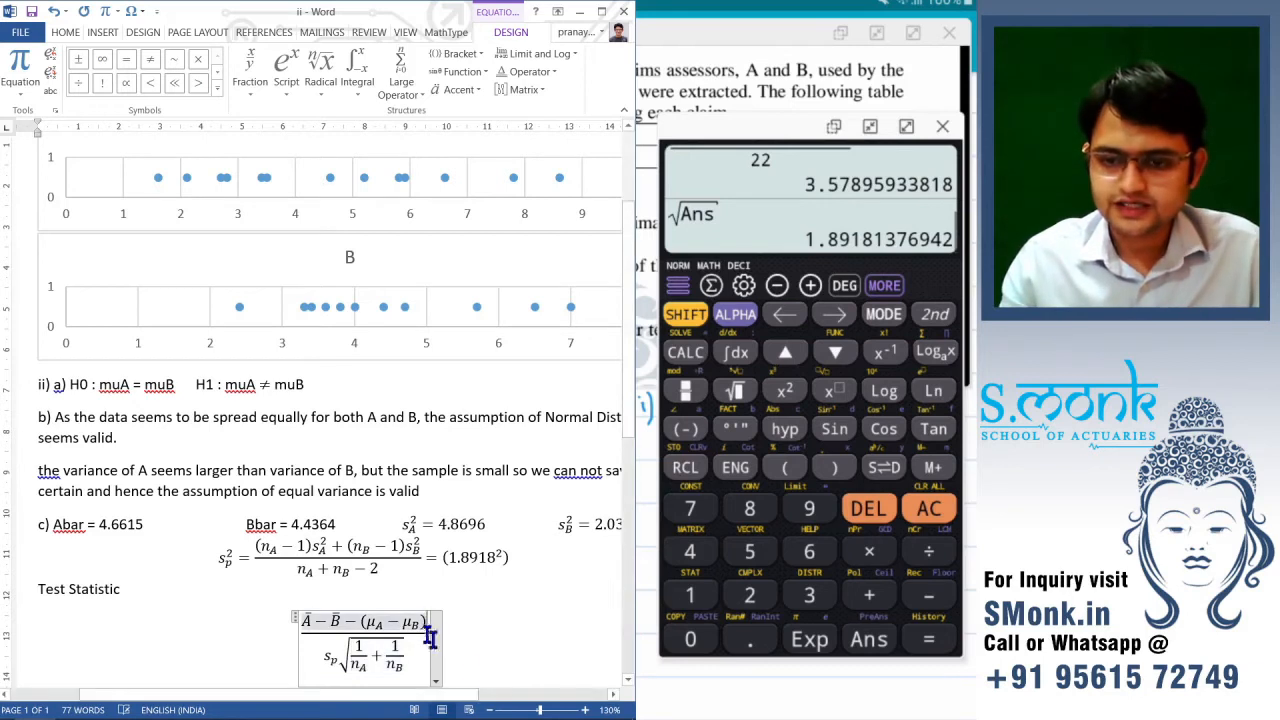
- Place the insertion point after the whole test statistic fraction and append a tilde (~) outside it
key(Down)
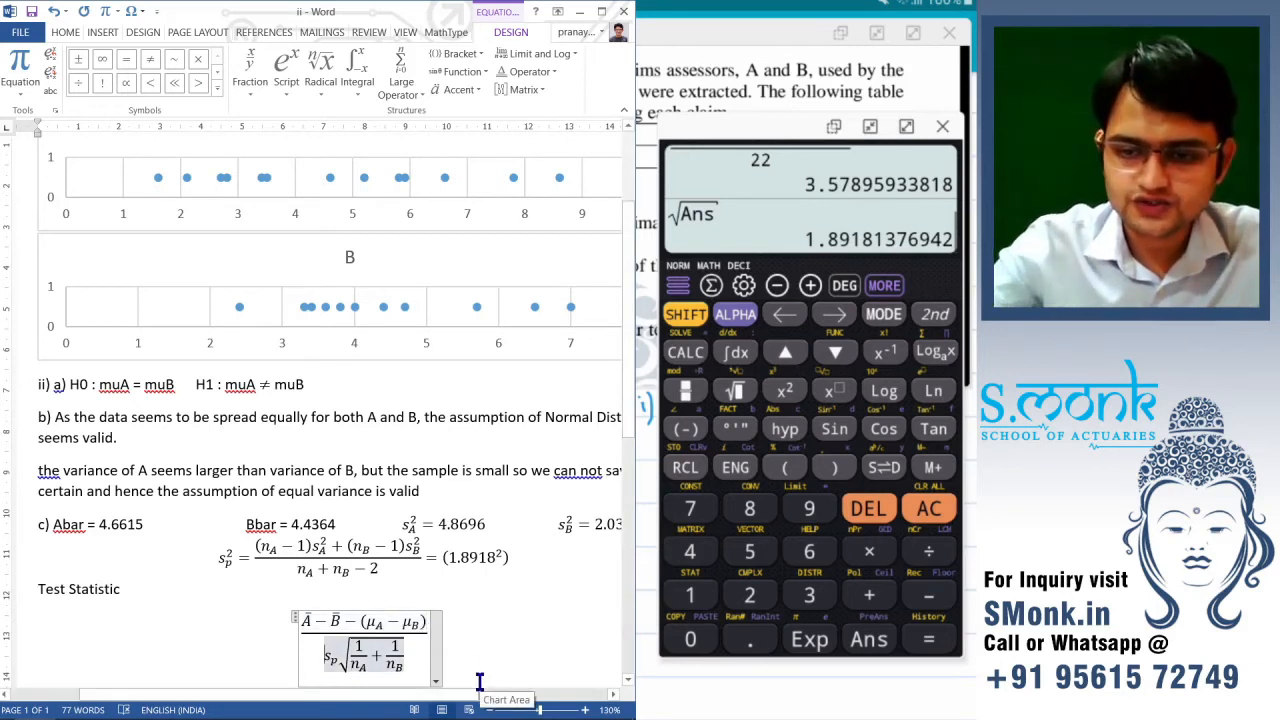
key(Right)
key(Right)
key(Right)
key(Right)
key(Right)
key(Right)
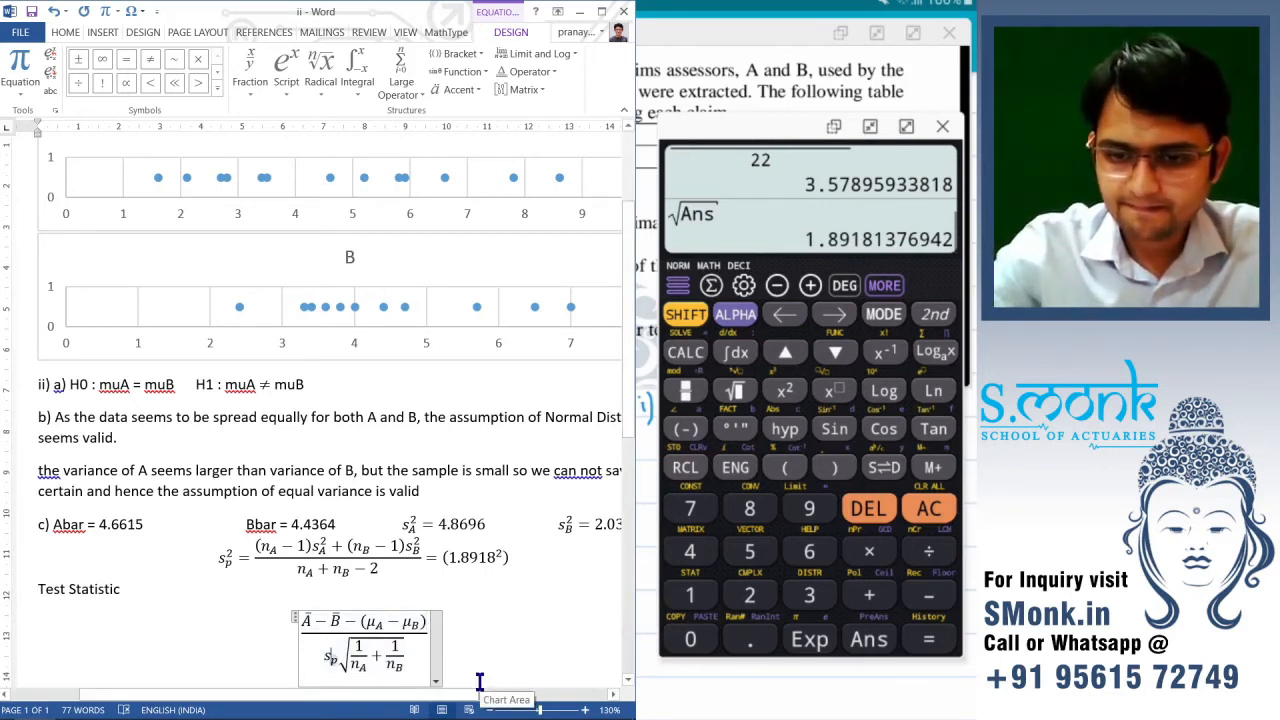
key(Down)
key(Right)
key(Right)
key(Right)
key(Right)
key(Right)
key(Down)
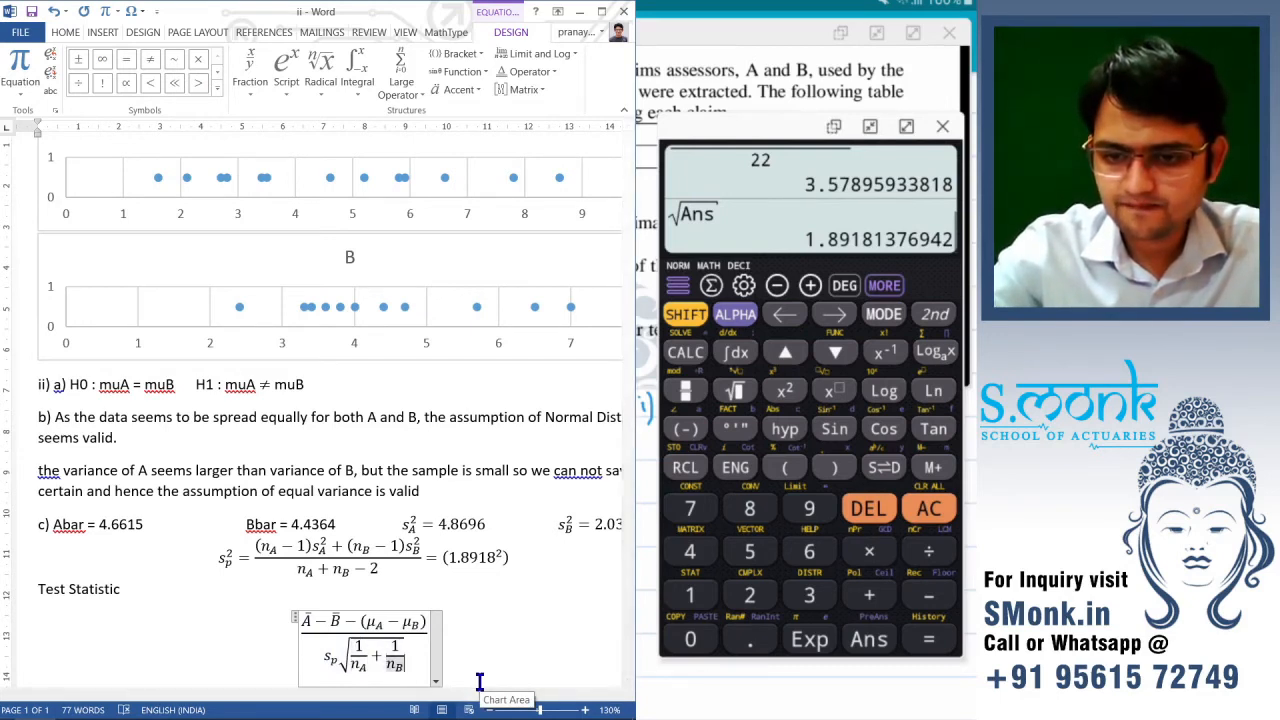
key(Right)
key(Right)
key(Right)
key(Right)
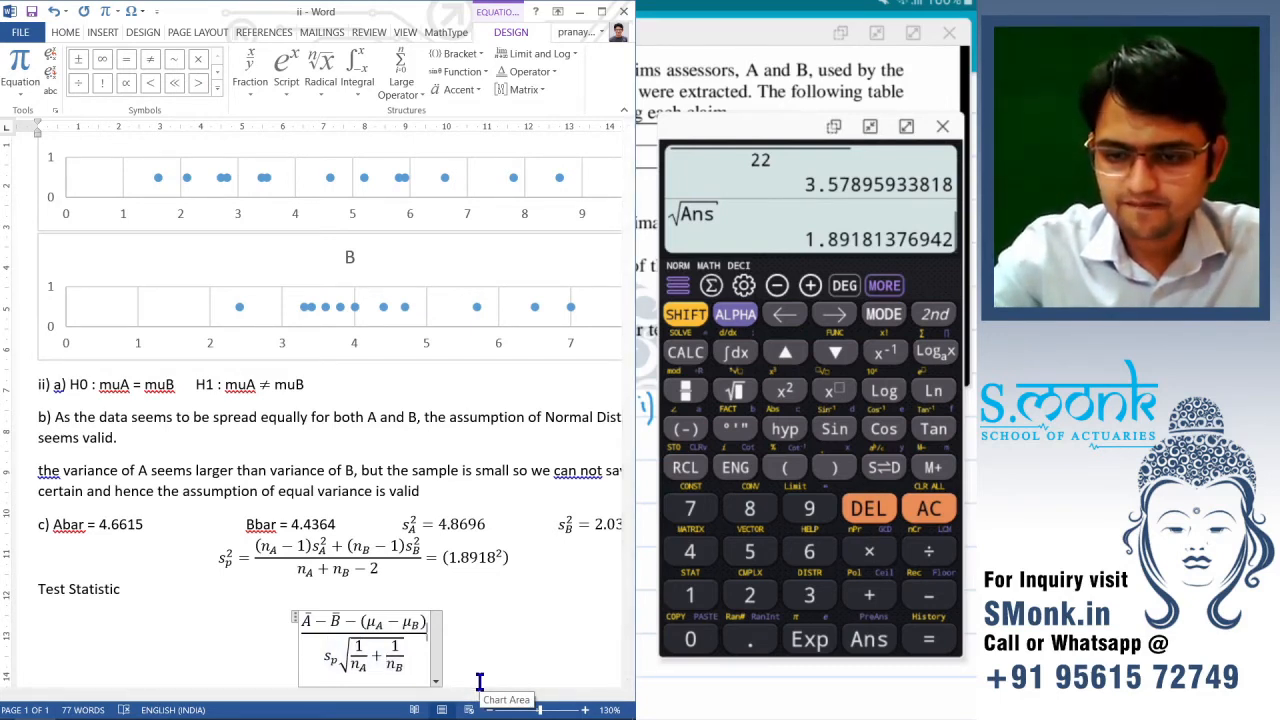
text(~)
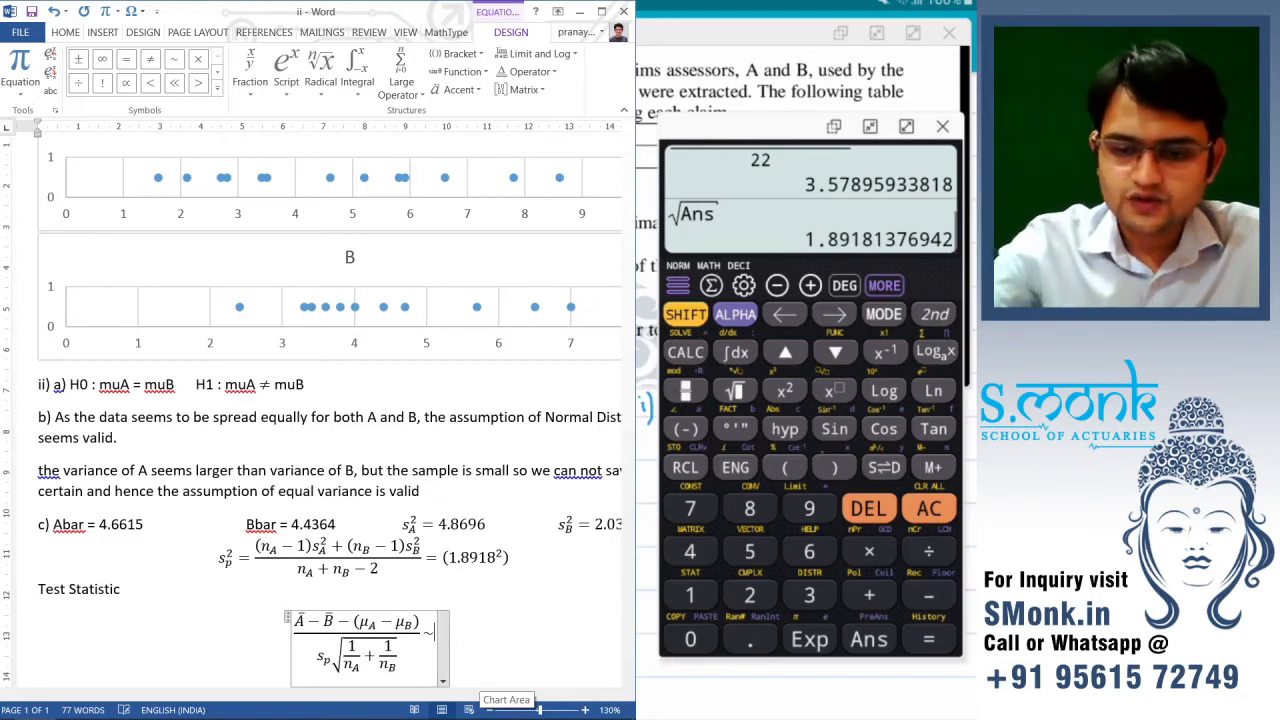
- Complete the distribution of the test statistic by writing t with the subscript n_A+n_B−2 after the tilde
text(t)
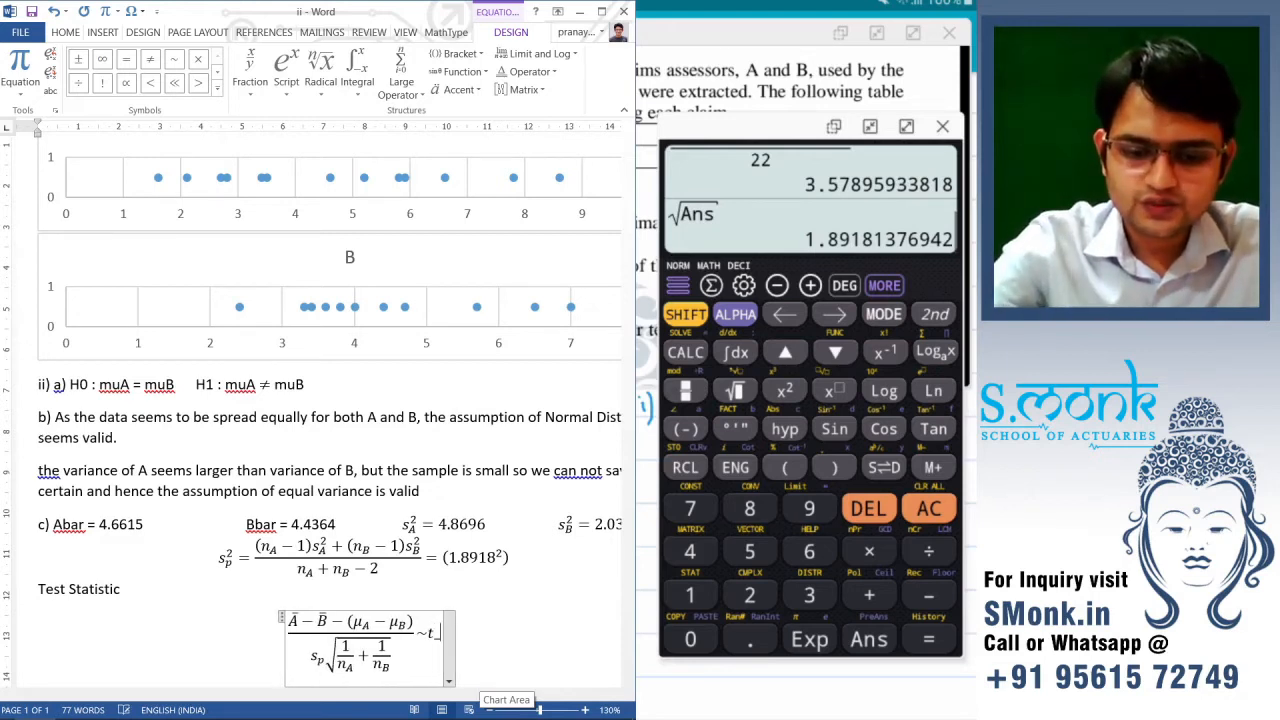
text(_()
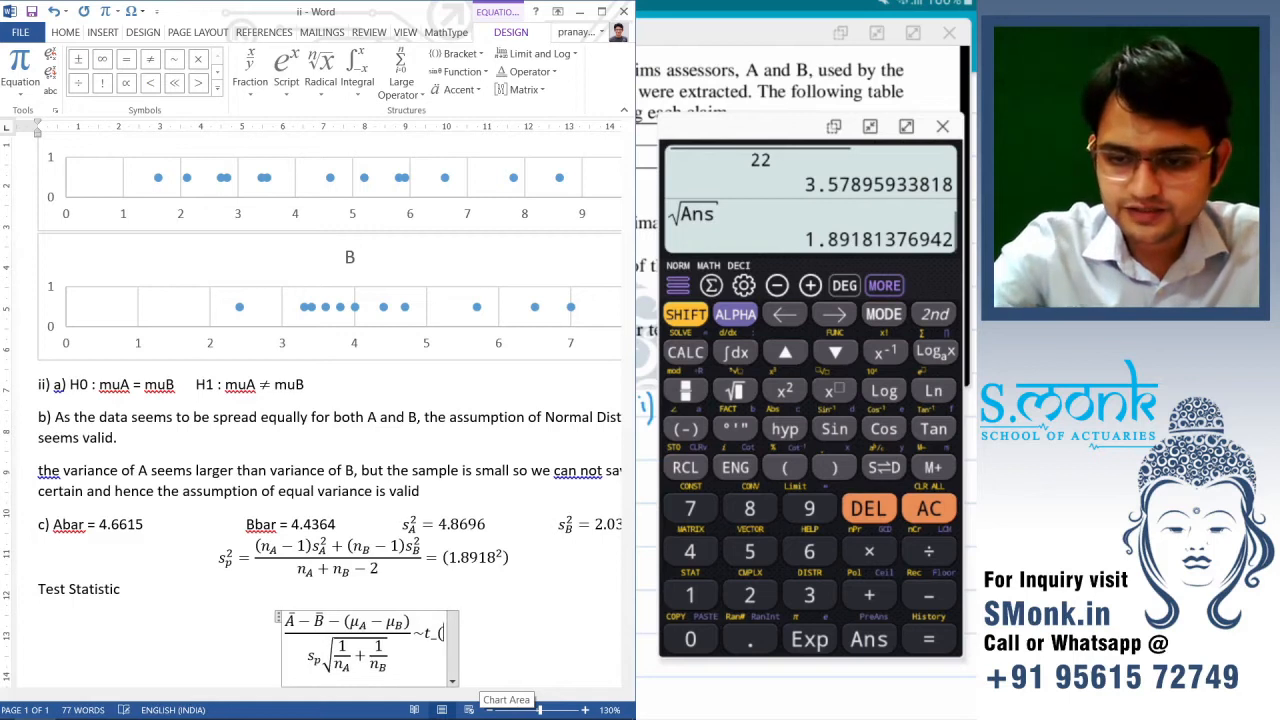
text(n_A)
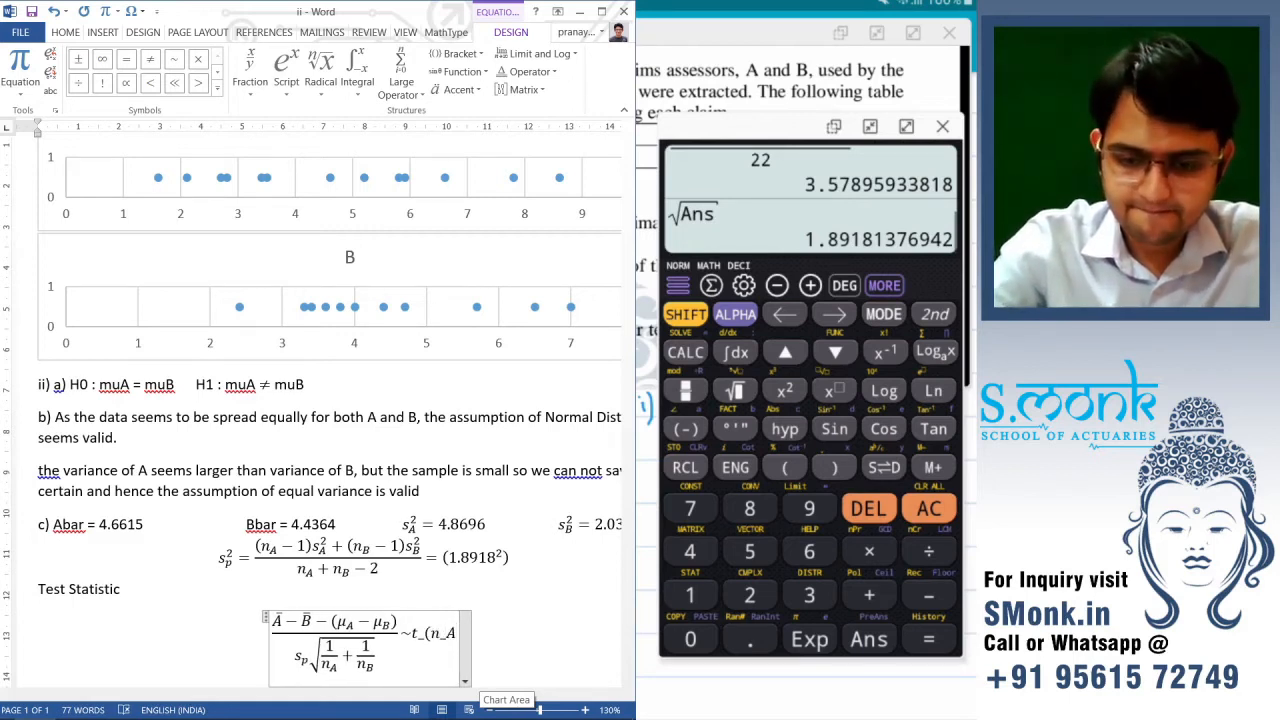
text(+)
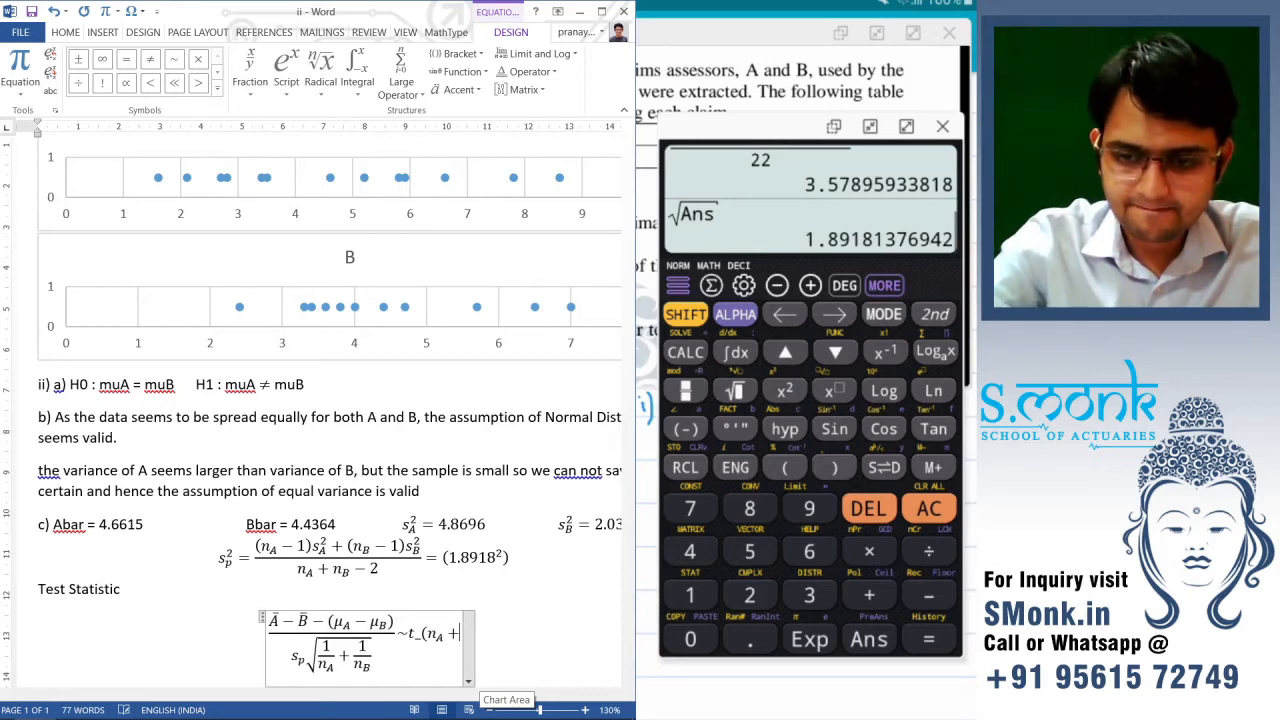
text(n_B)
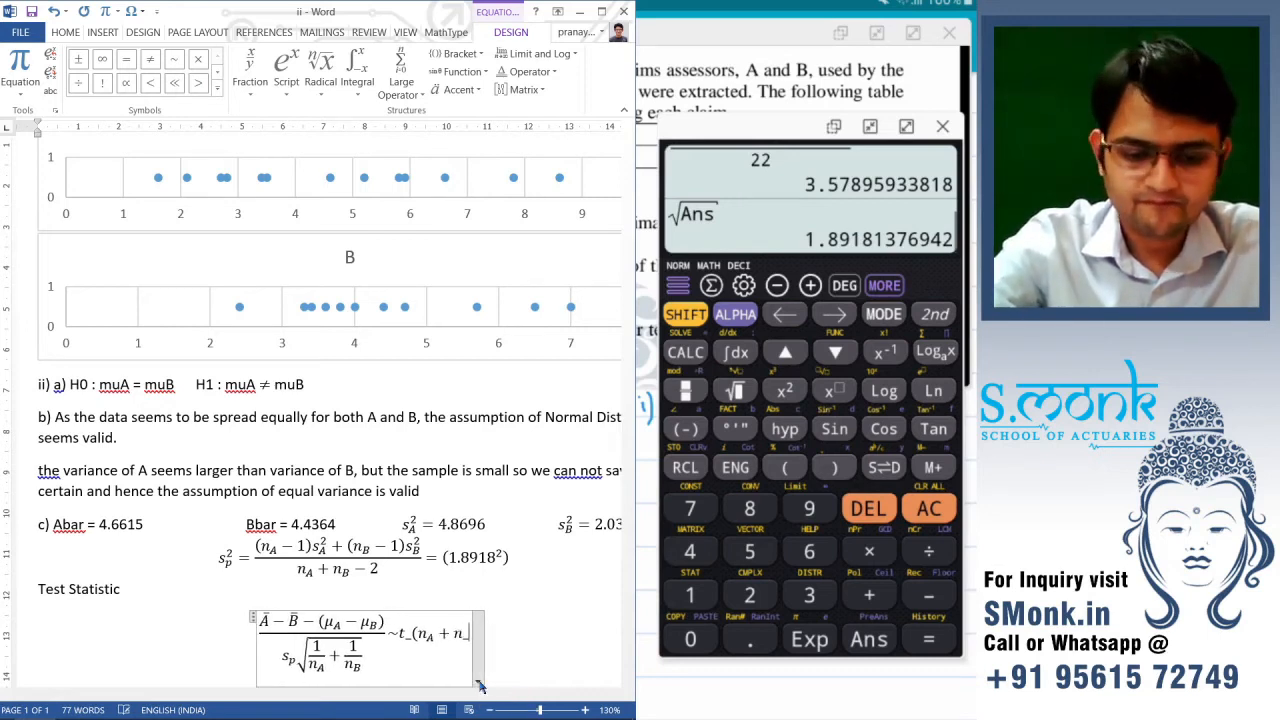
text(-2))
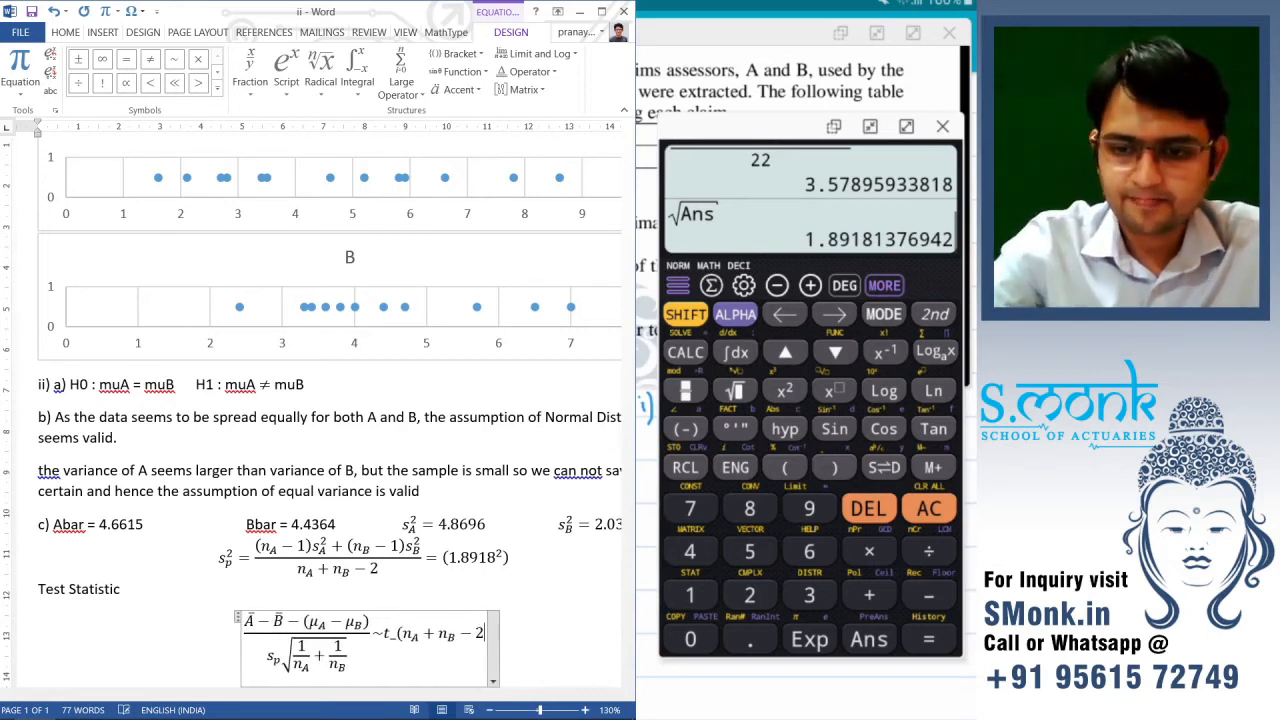
key(space)
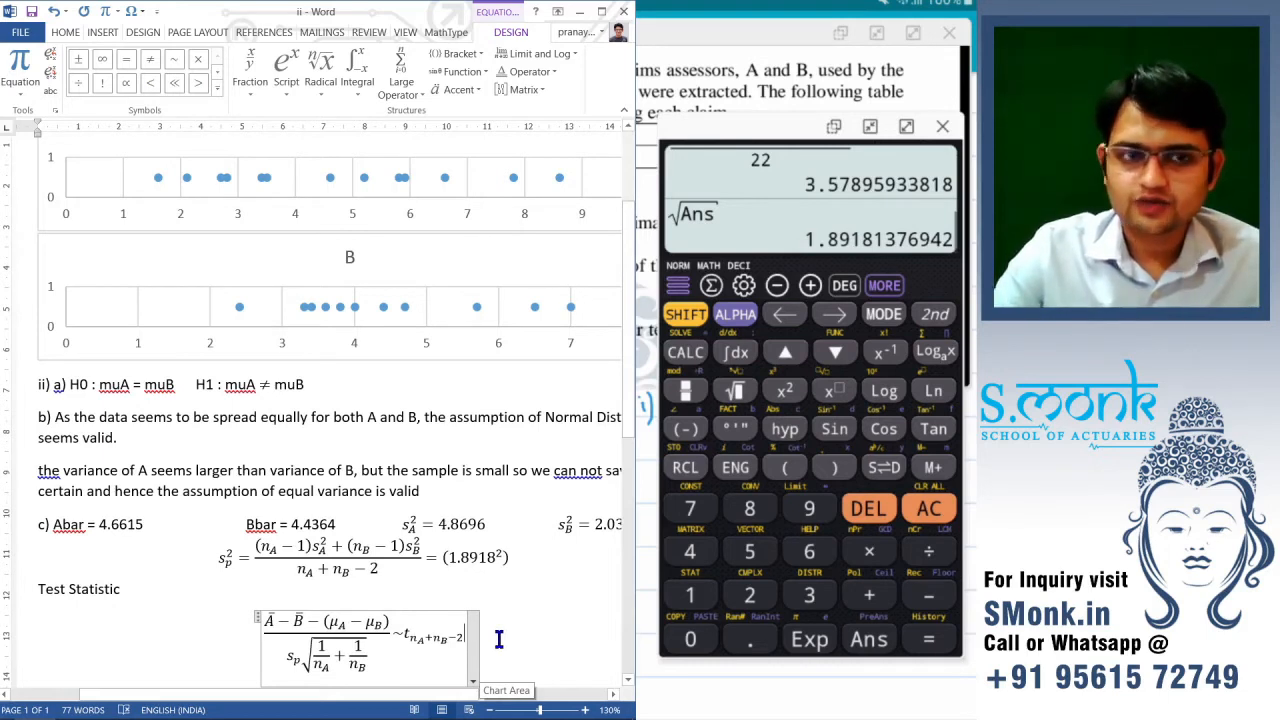
- Start a plain-text line "t =" below the test statistic equation, removing the empty equation placeholder there
key(Return)
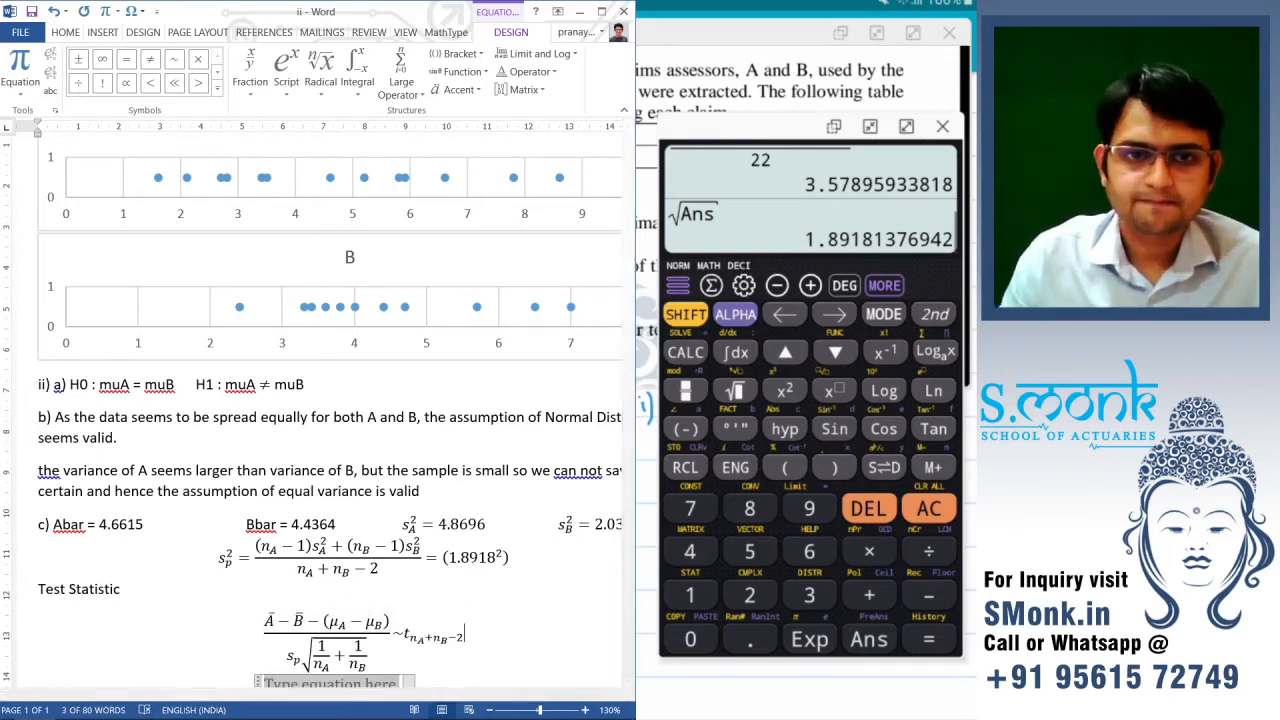
scroll(449, 600, down, 3)
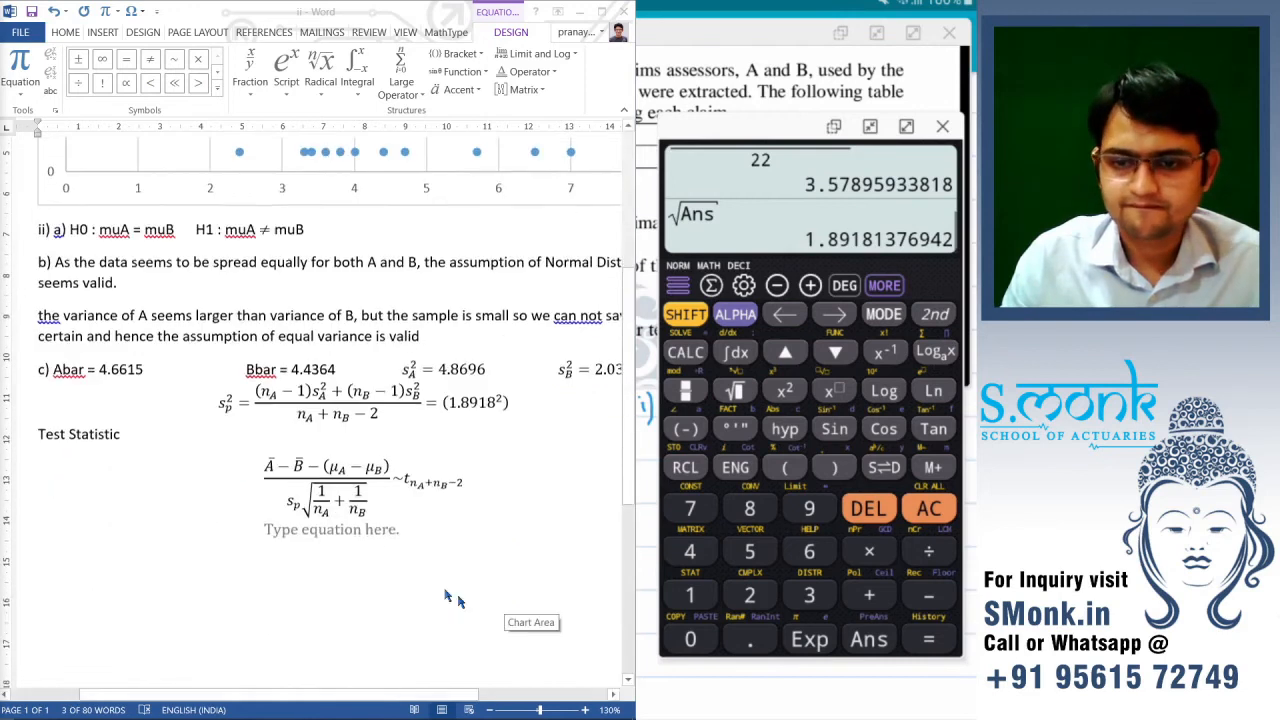
click(390, 531)
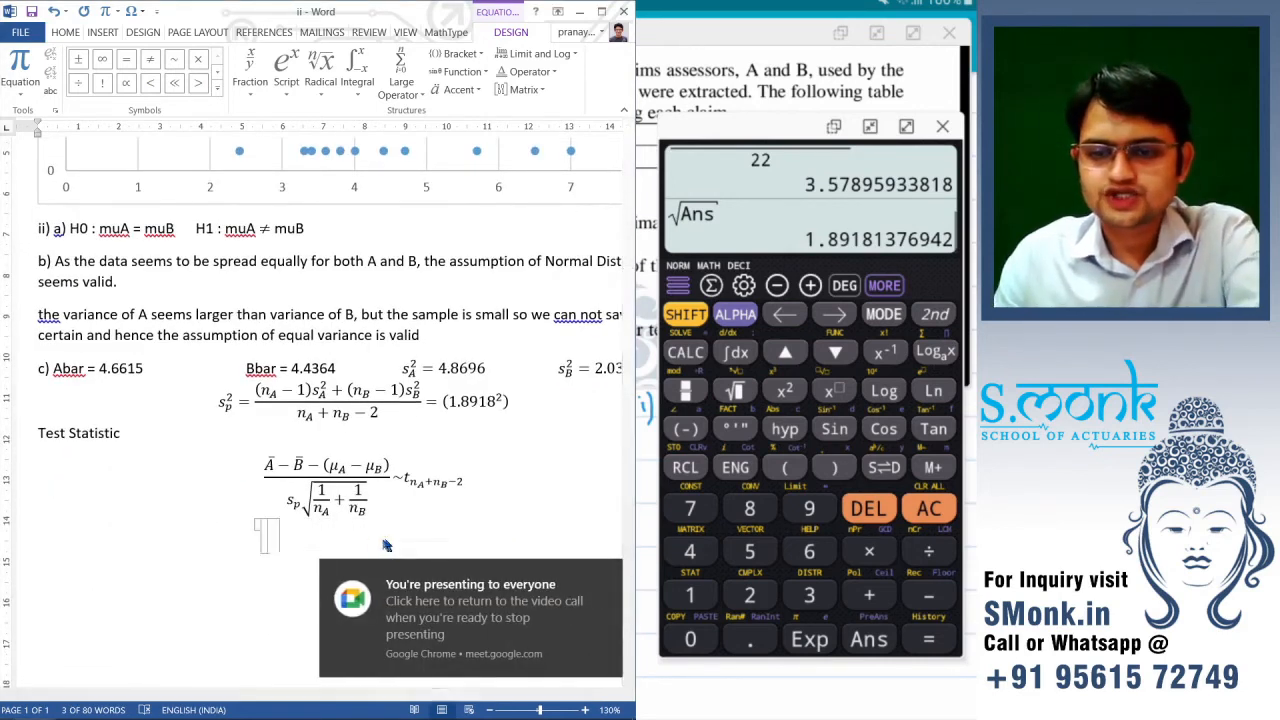
key(BackSpace)
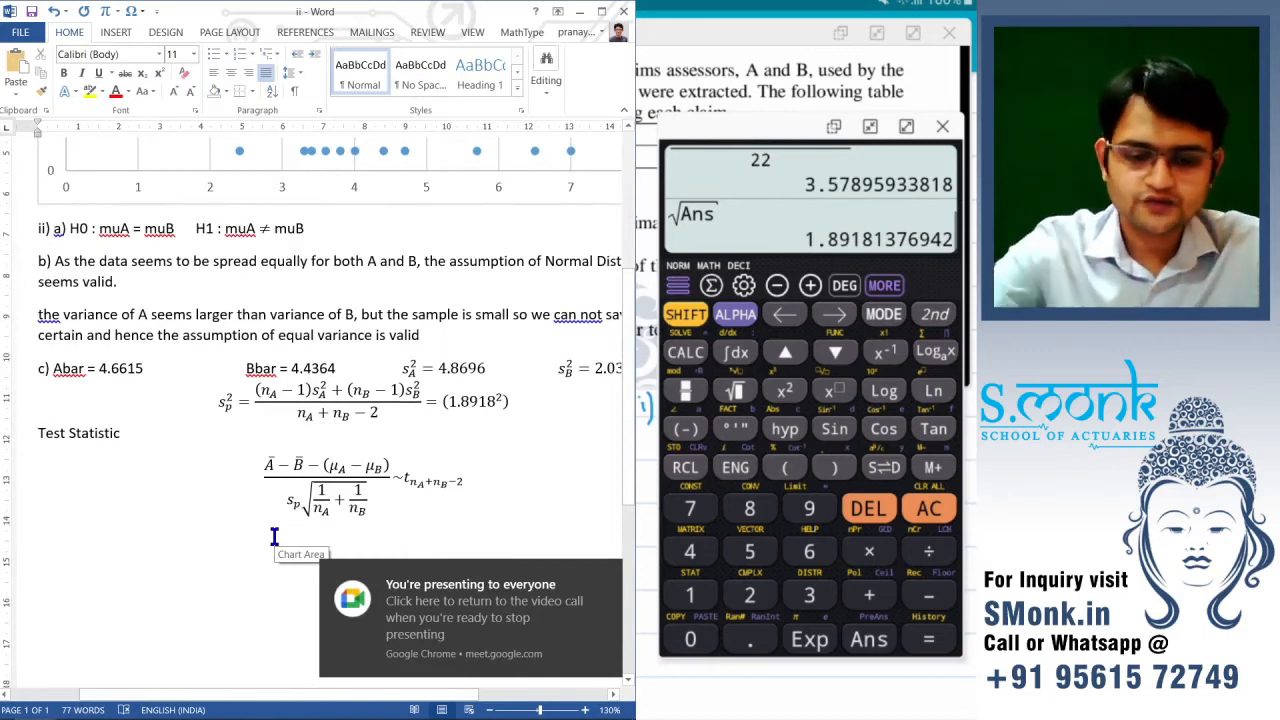
text(t =)
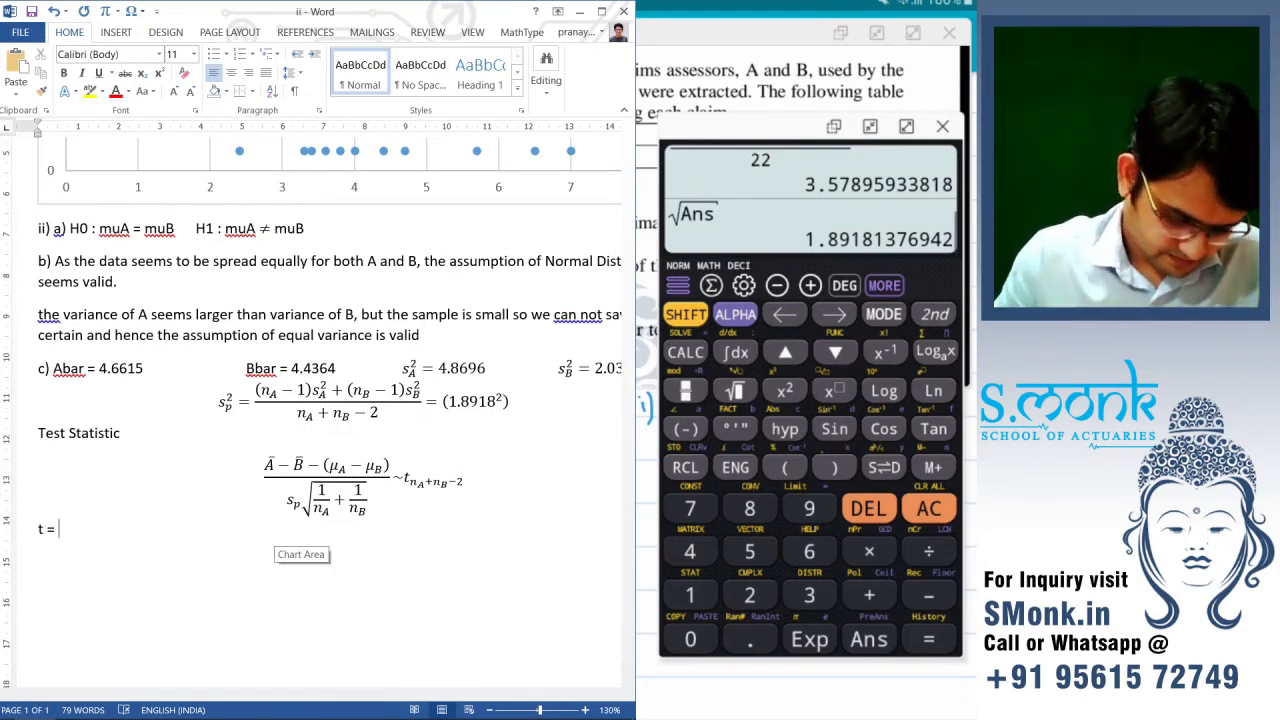
- Switch to the calculator and start a fraction with the numerator 4.6615−4.4364
click(685, 391)
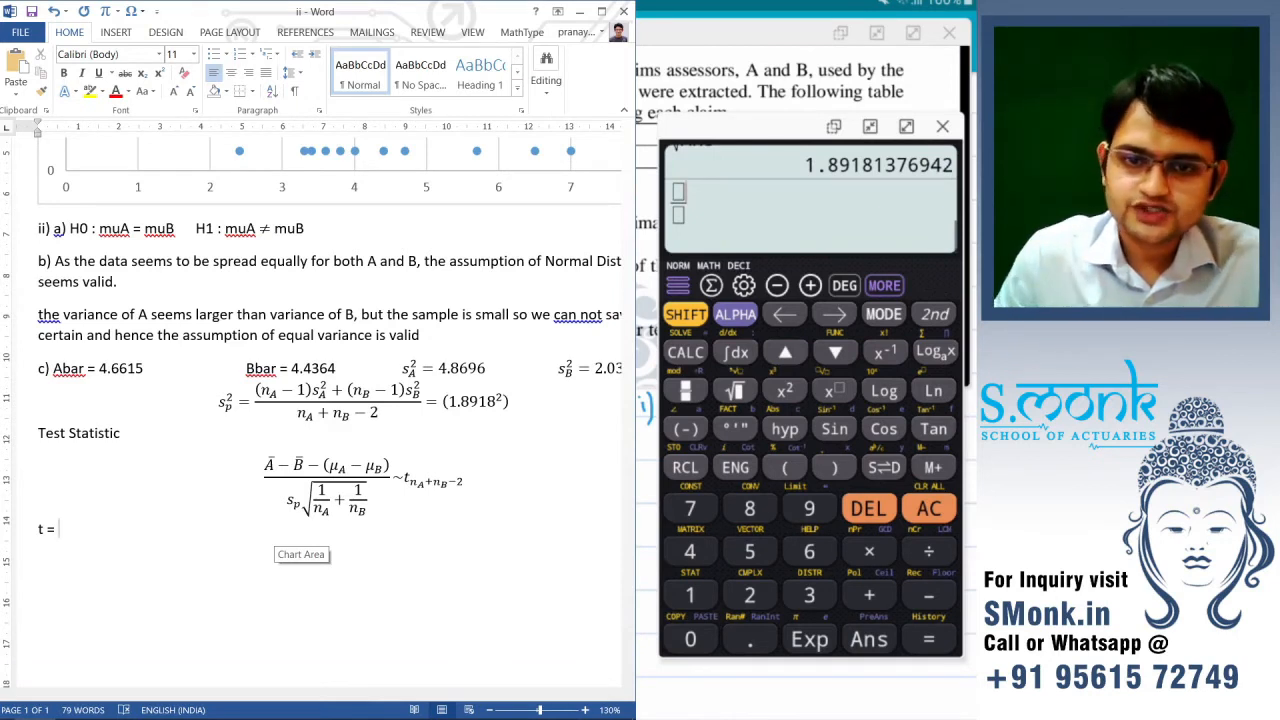
text(4.)
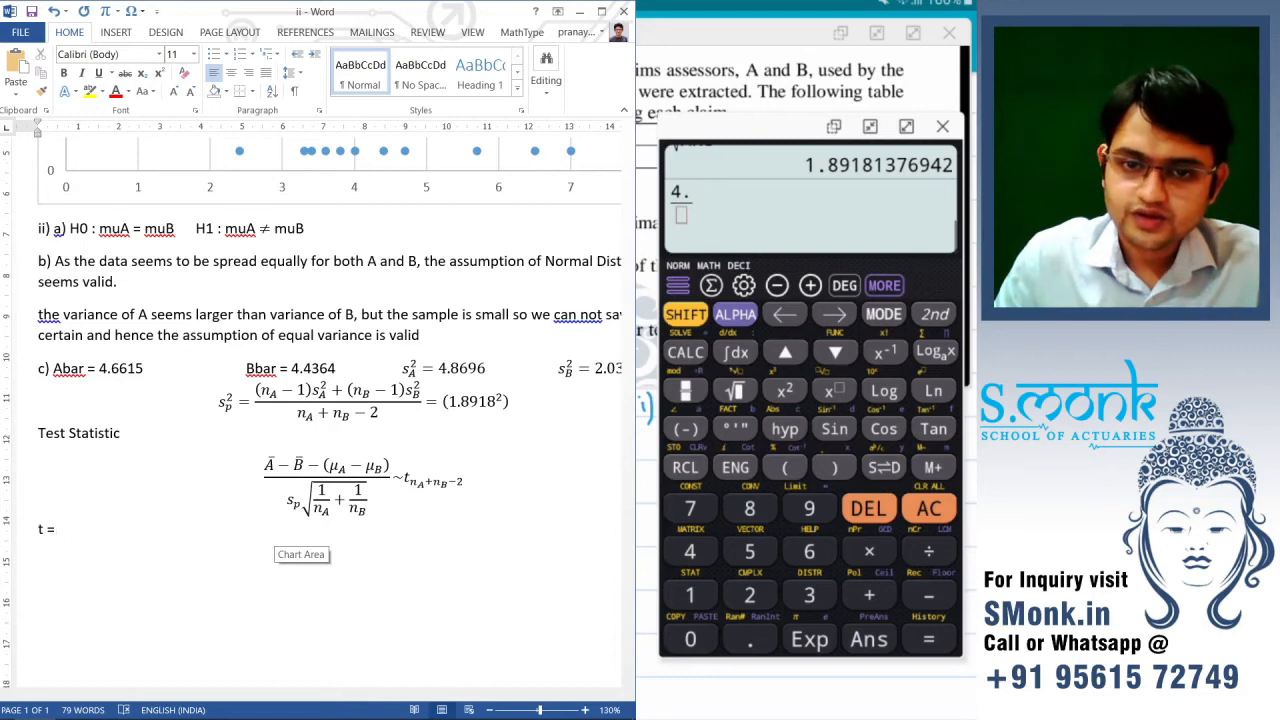
text(66)
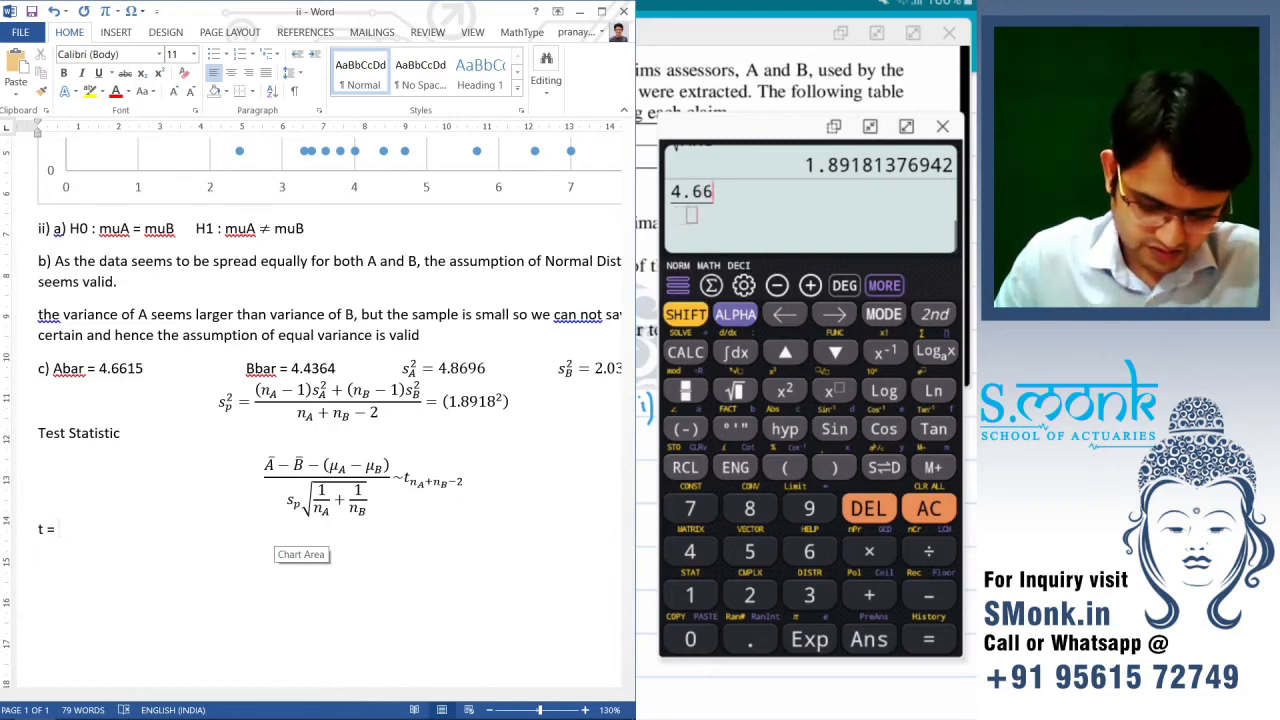
text(15-)
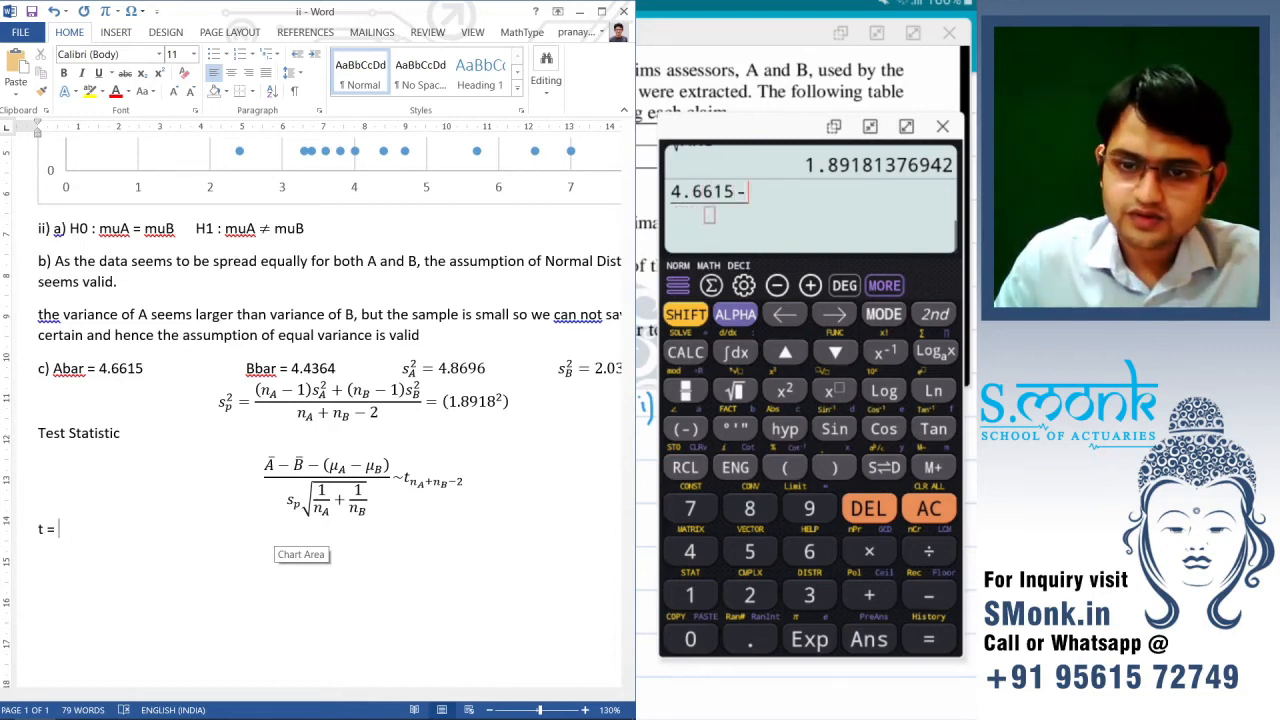
text(4.)
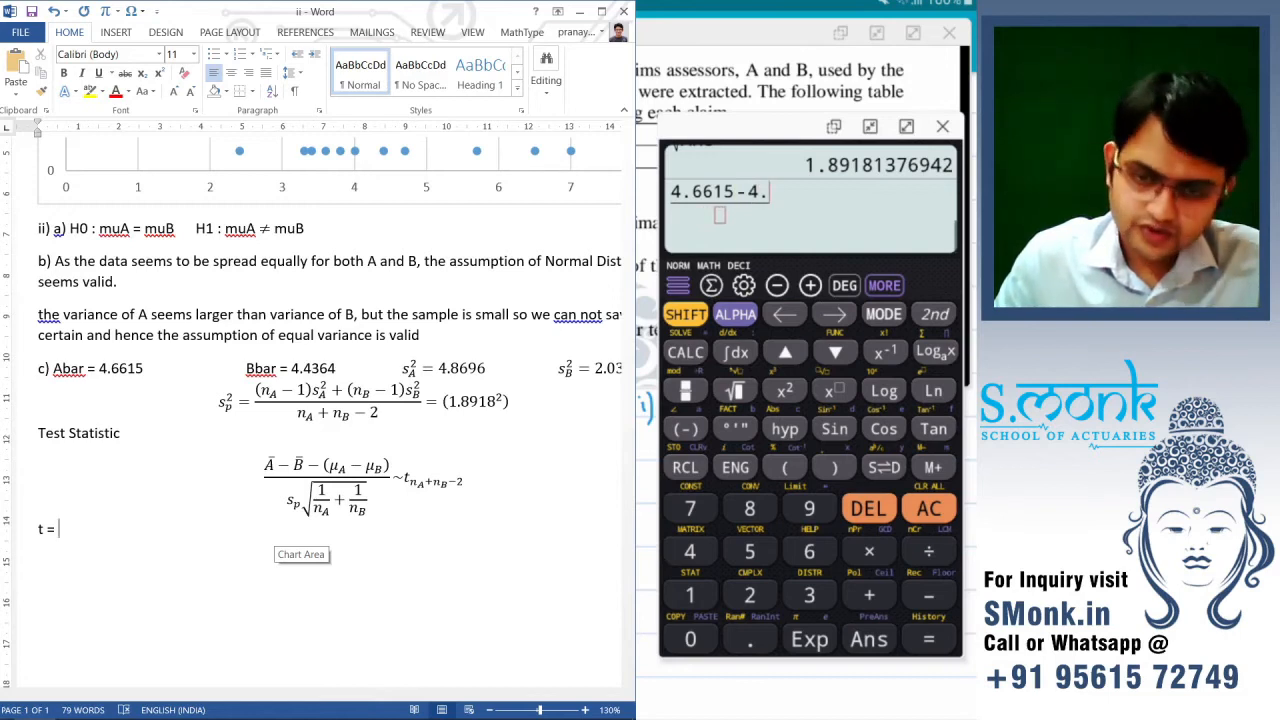
text(43)
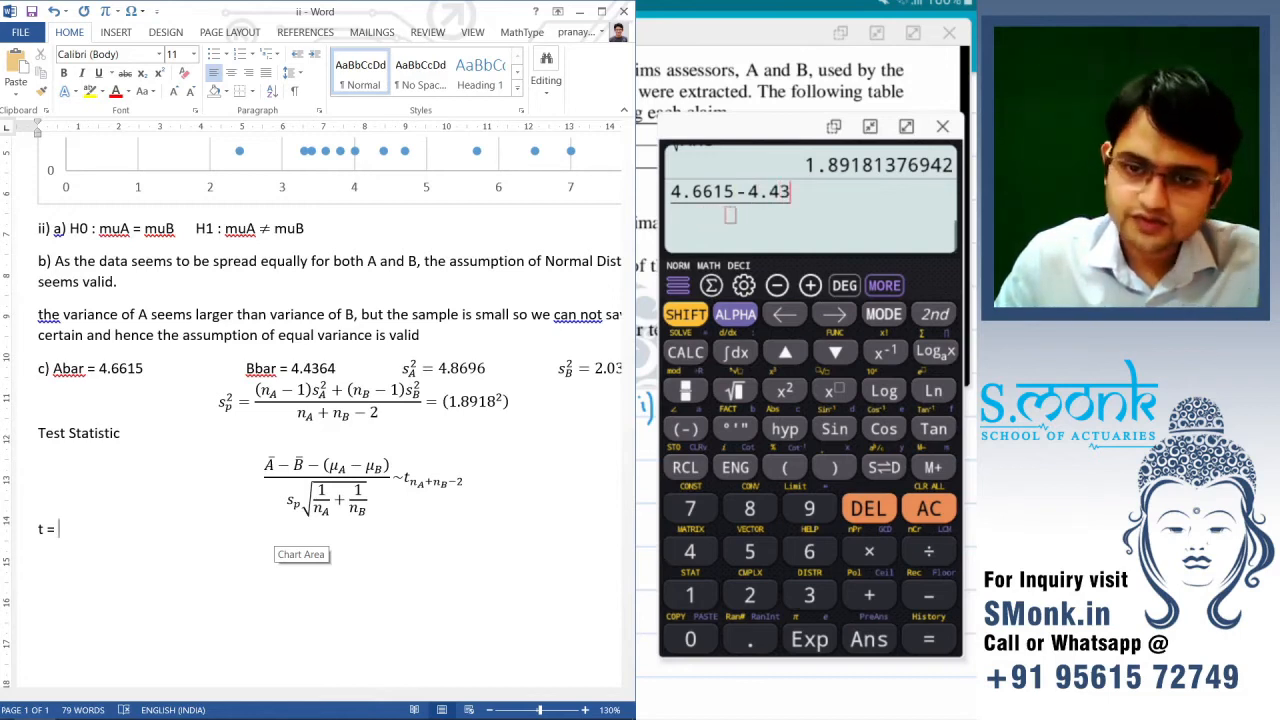
text(64)
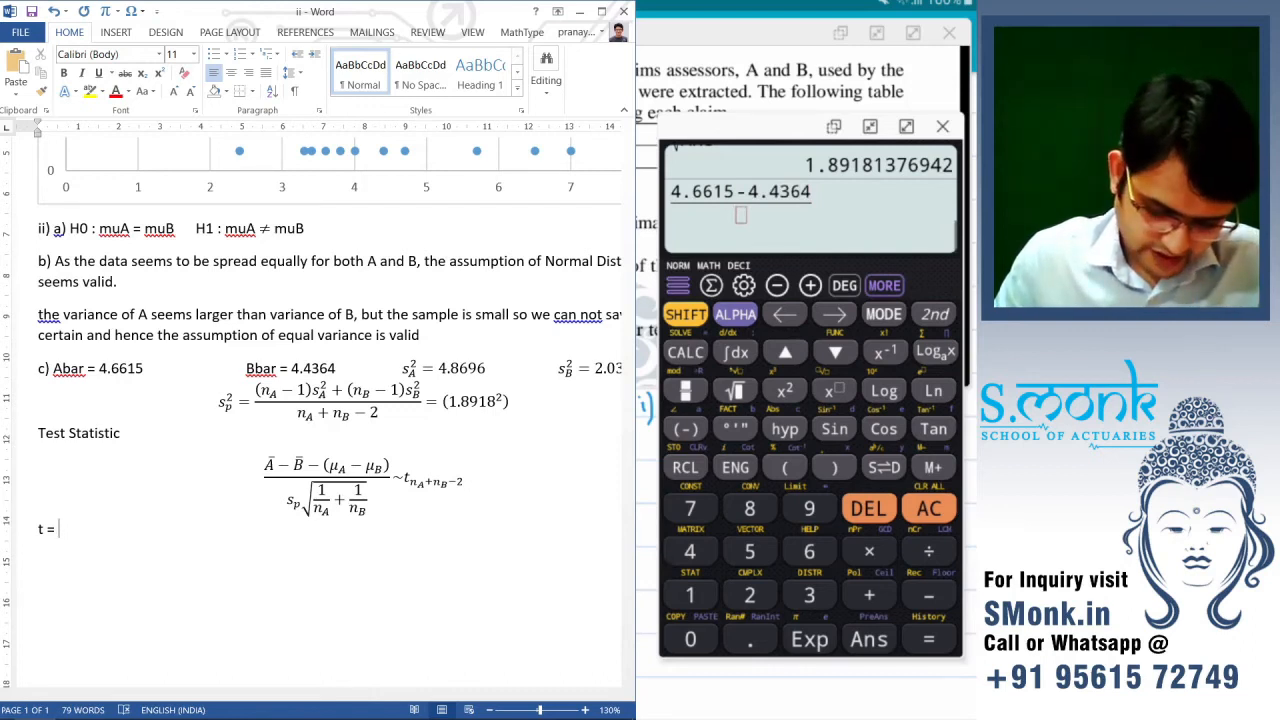
- Fill the calculator fraction's denominator with Ans×√(1÷13+1÷11) and evaluate the expression
click(869, 639)
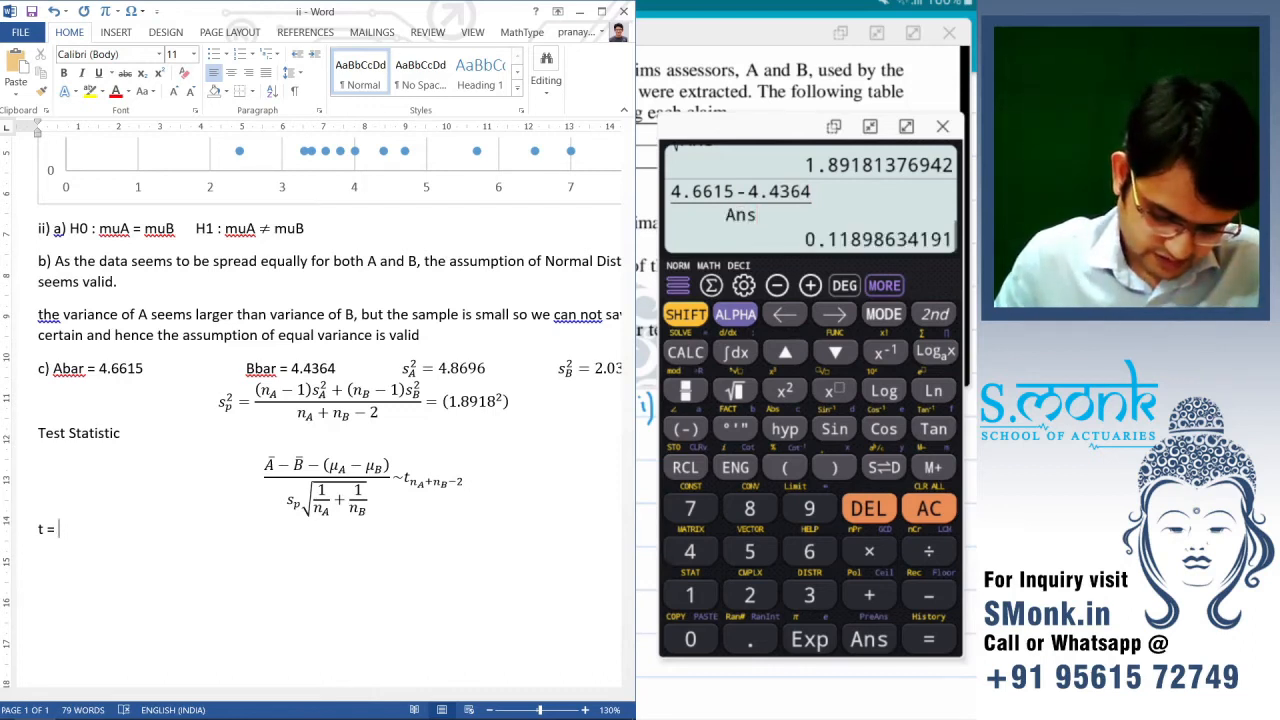
click(869, 551)
click(735, 390)
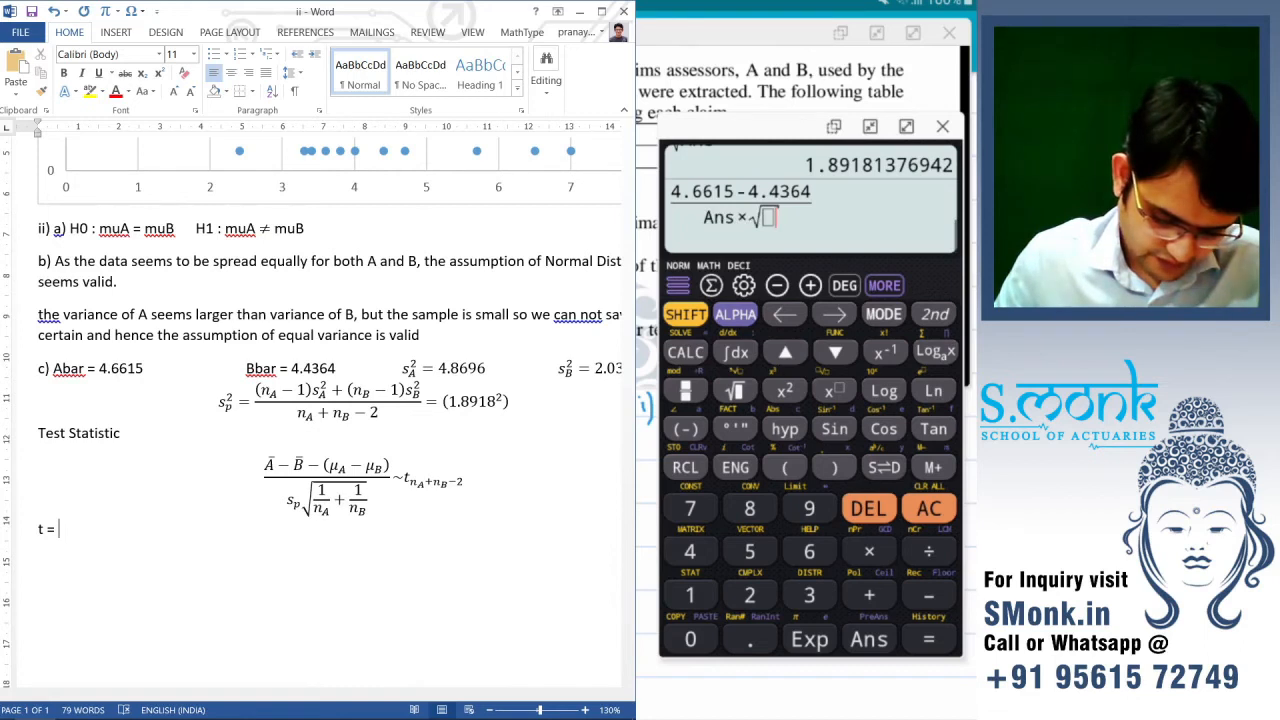
click(690, 595)
click(929, 551)
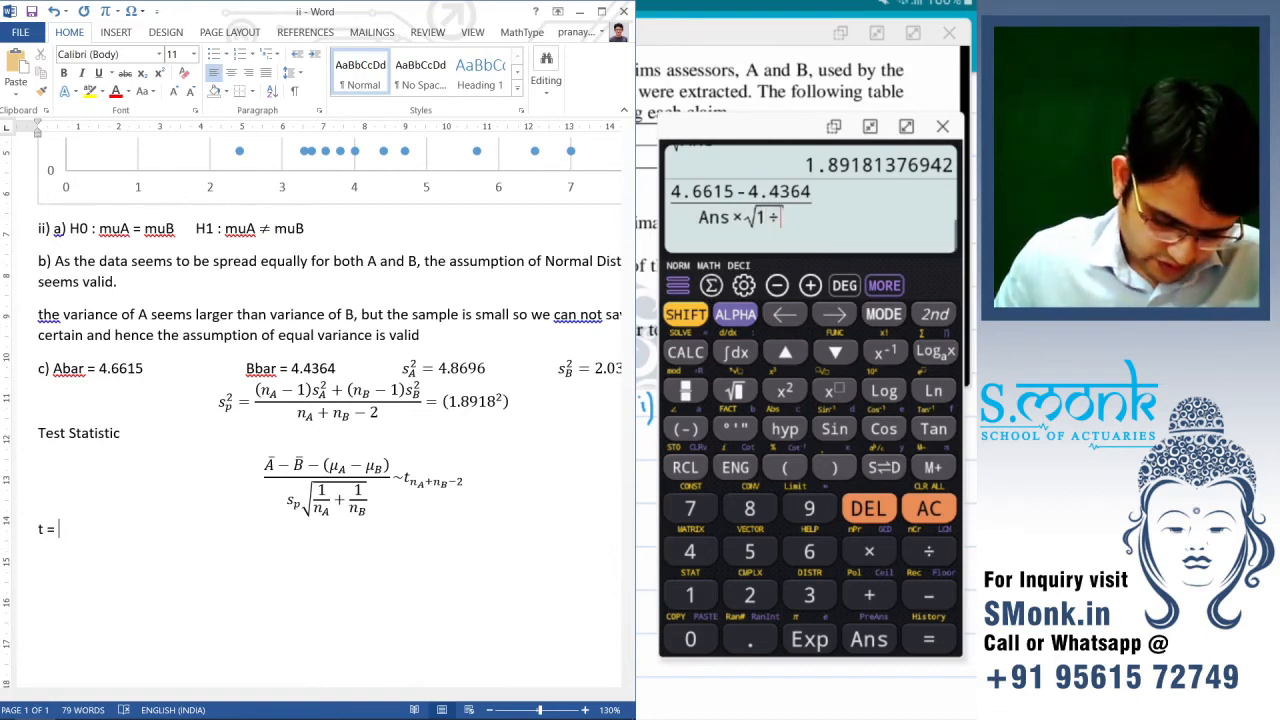
click(690, 595)
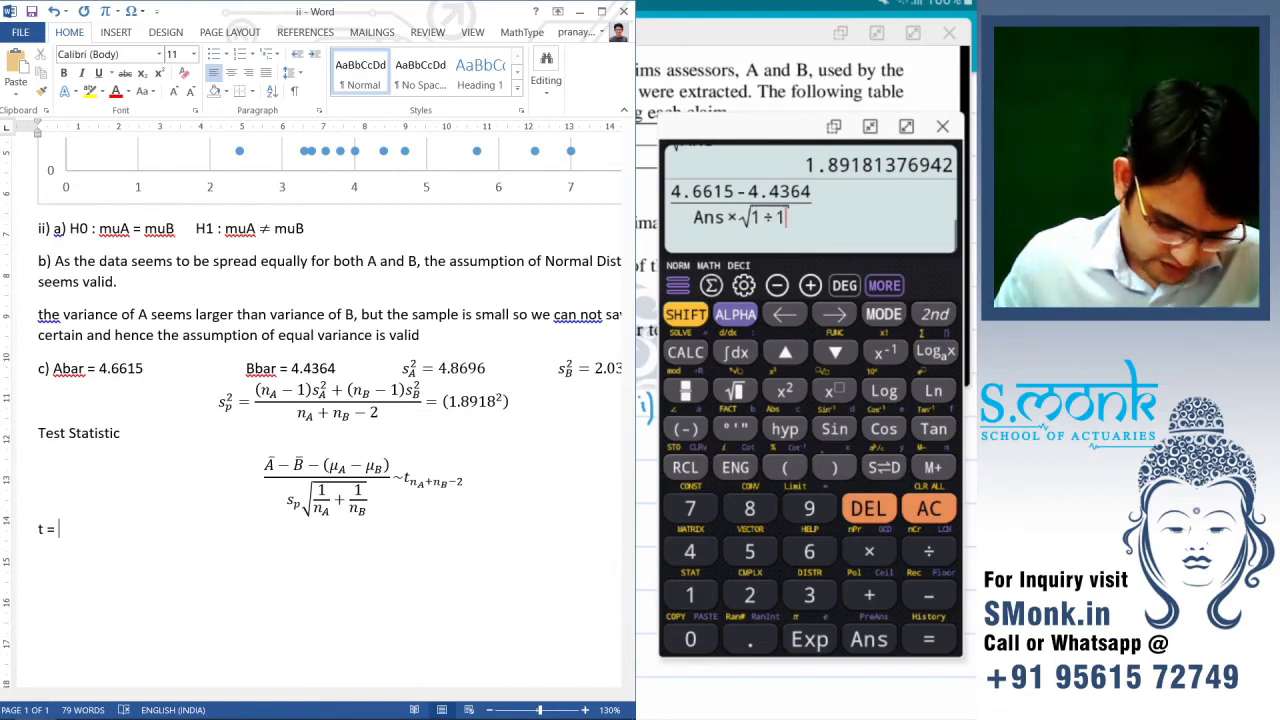
click(809, 595)
click(869, 595)
click(690, 595)
click(929, 551)
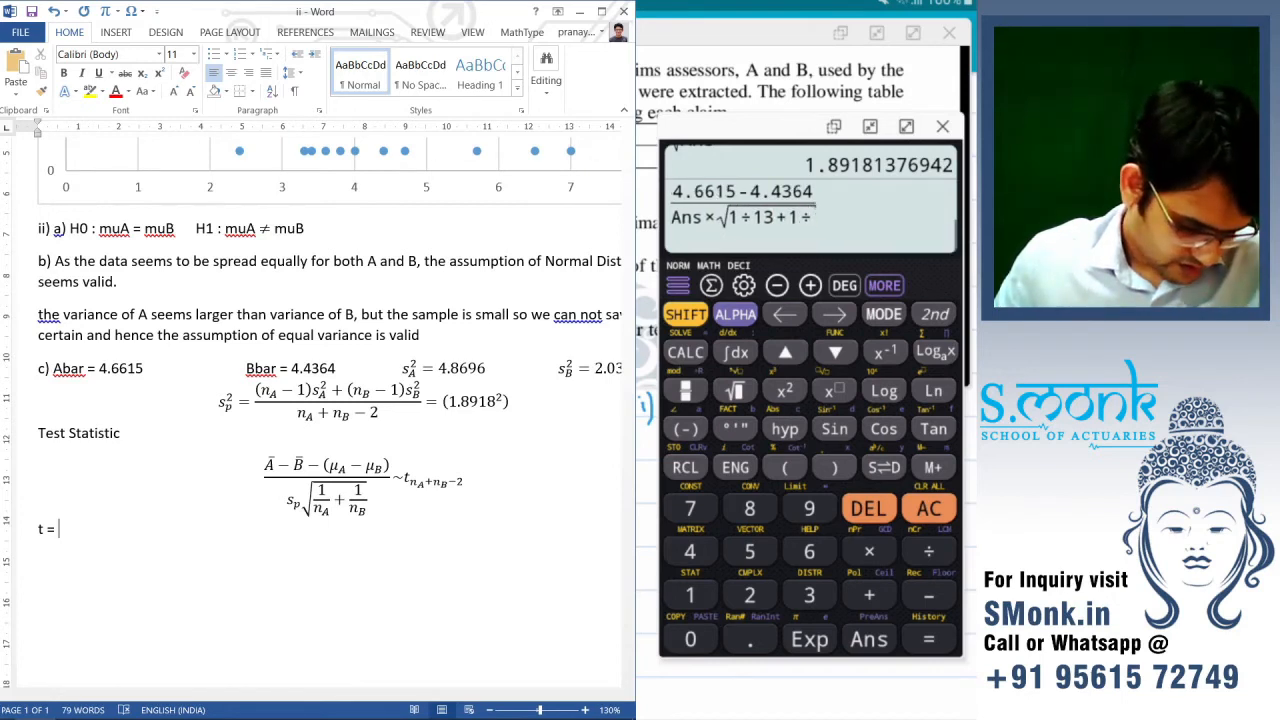
click(690, 595)
click(690, 595)
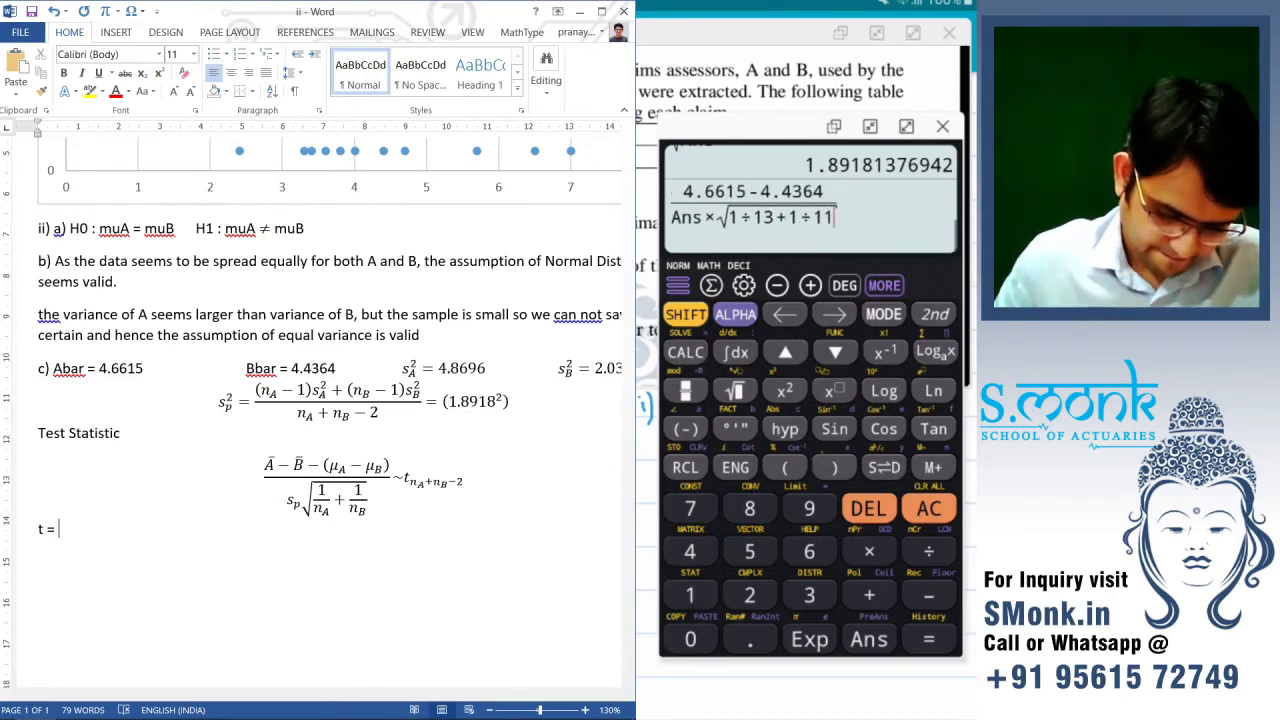
click(929, 639)
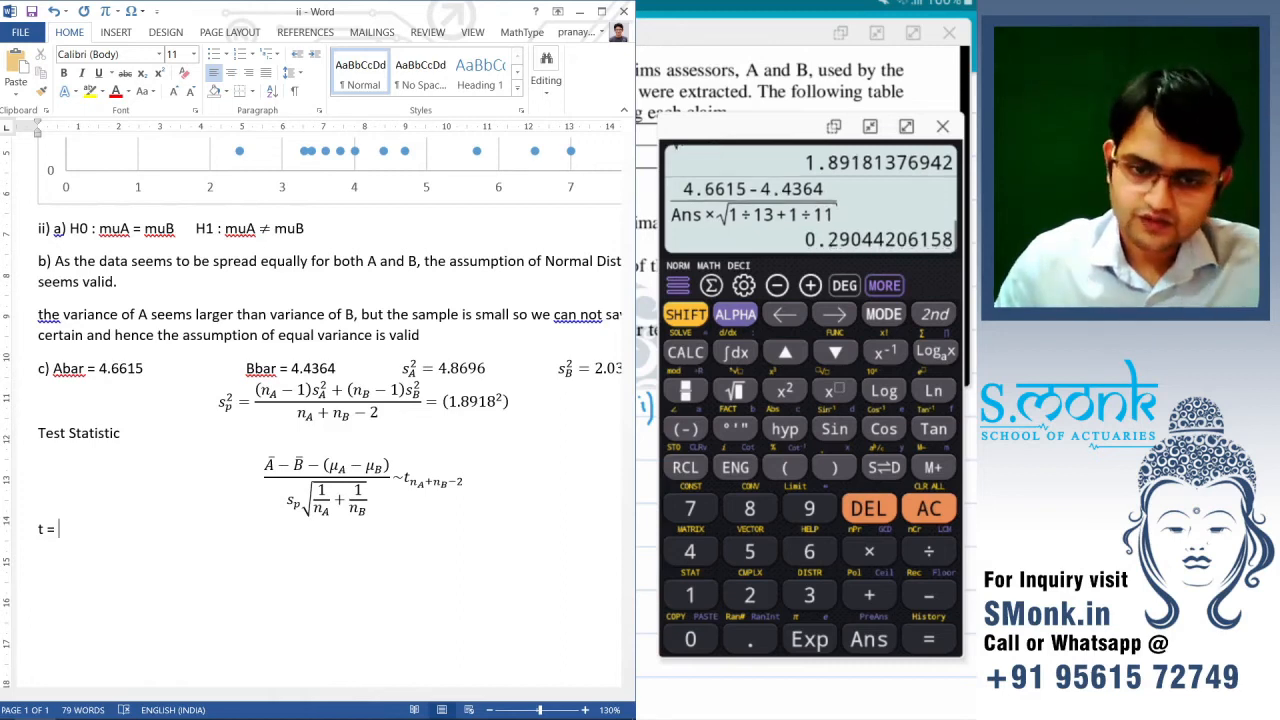
- Return to the Word document and enter 0.29044 as the value of t
click(73, 531)
text(0.)
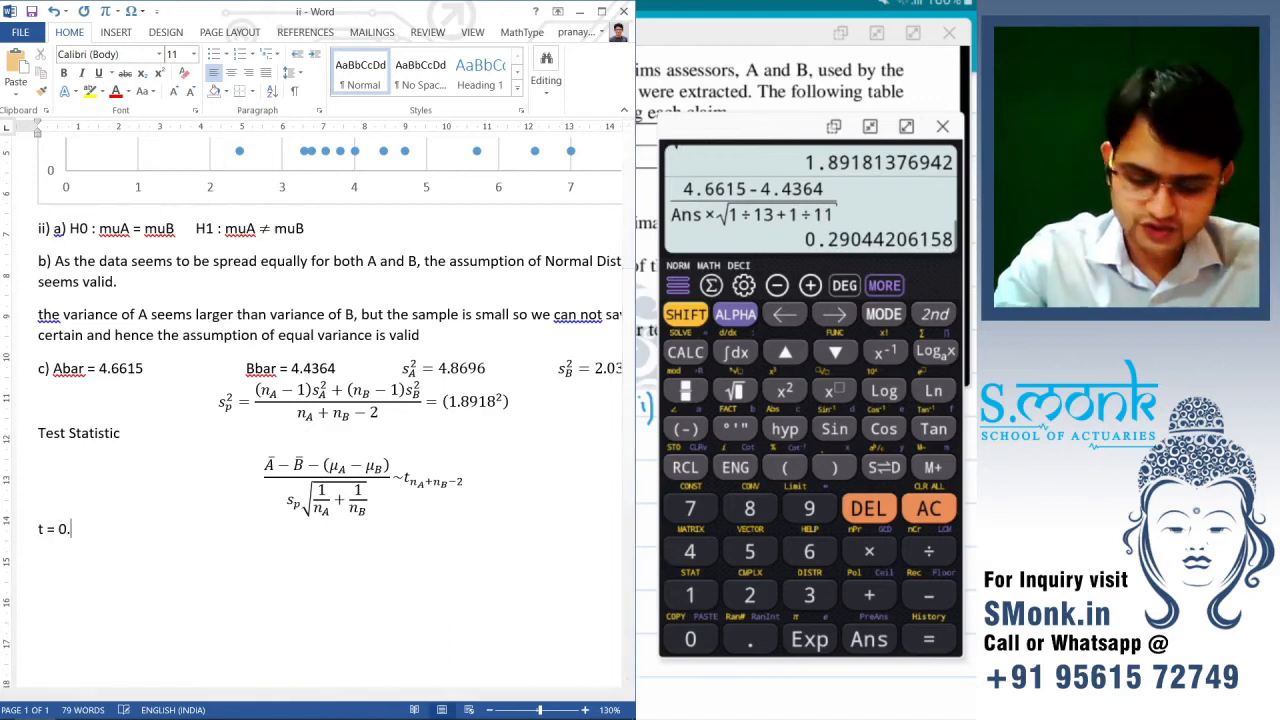
text(29044)
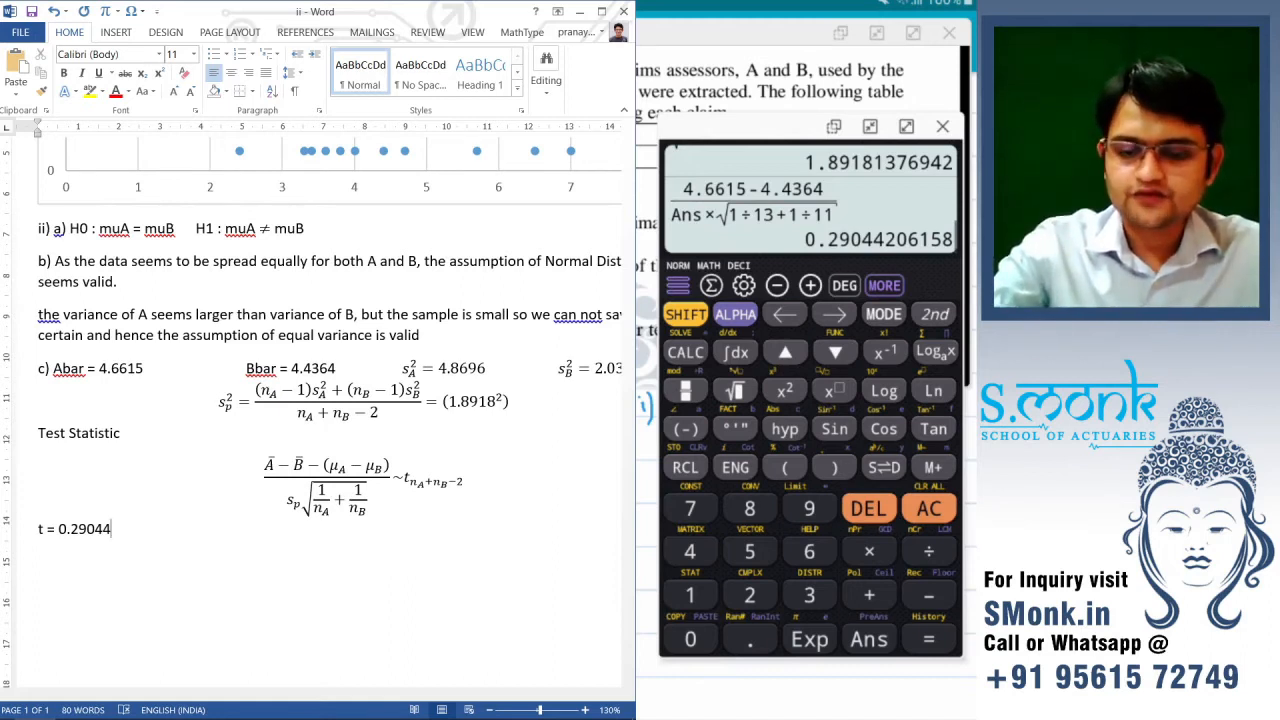
- Start a new line below the t value with the label "P-value ="
text(P-)
text(va)
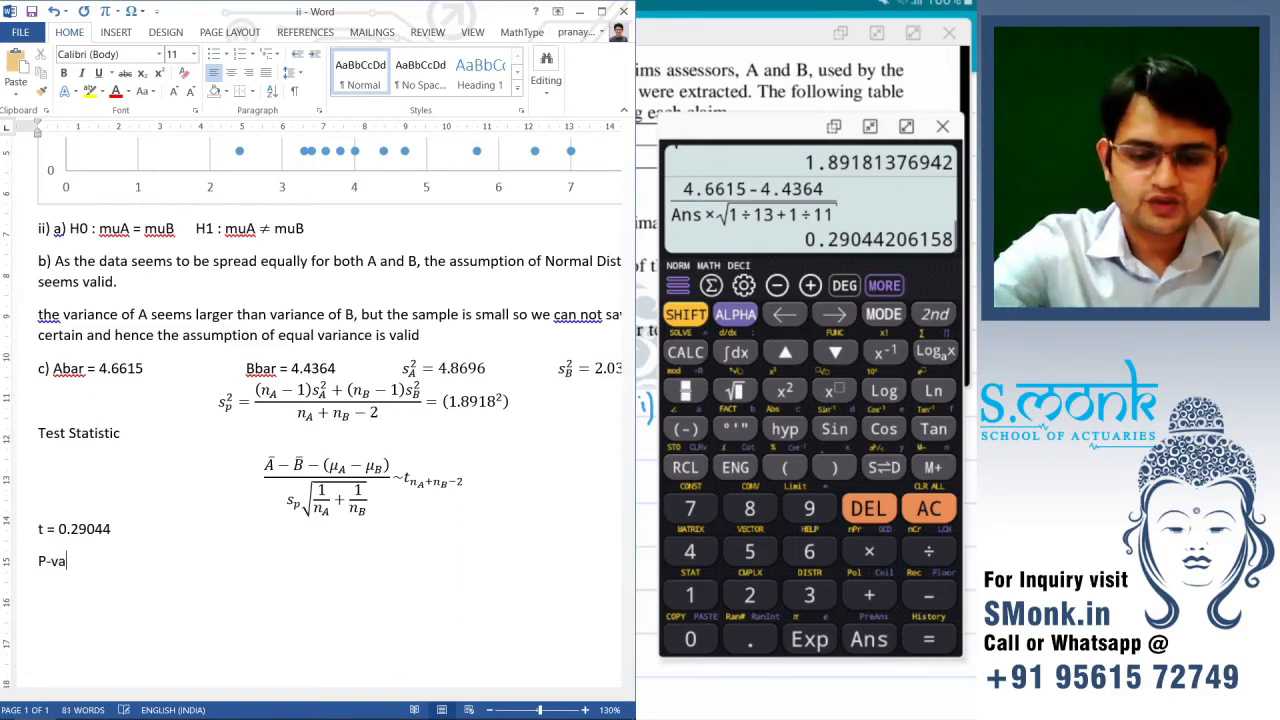
text(lur)
key(BackSpace)
text(u)
key(BackSpace)
text(e =)
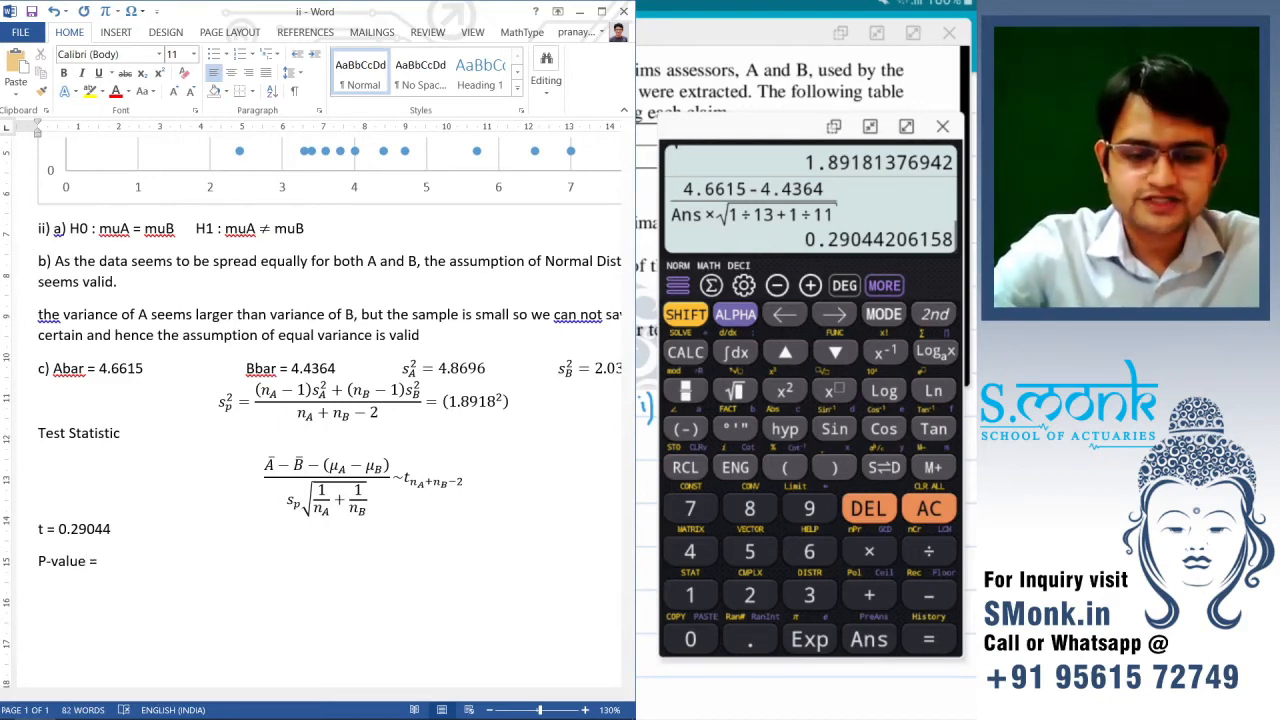
text( 2P)
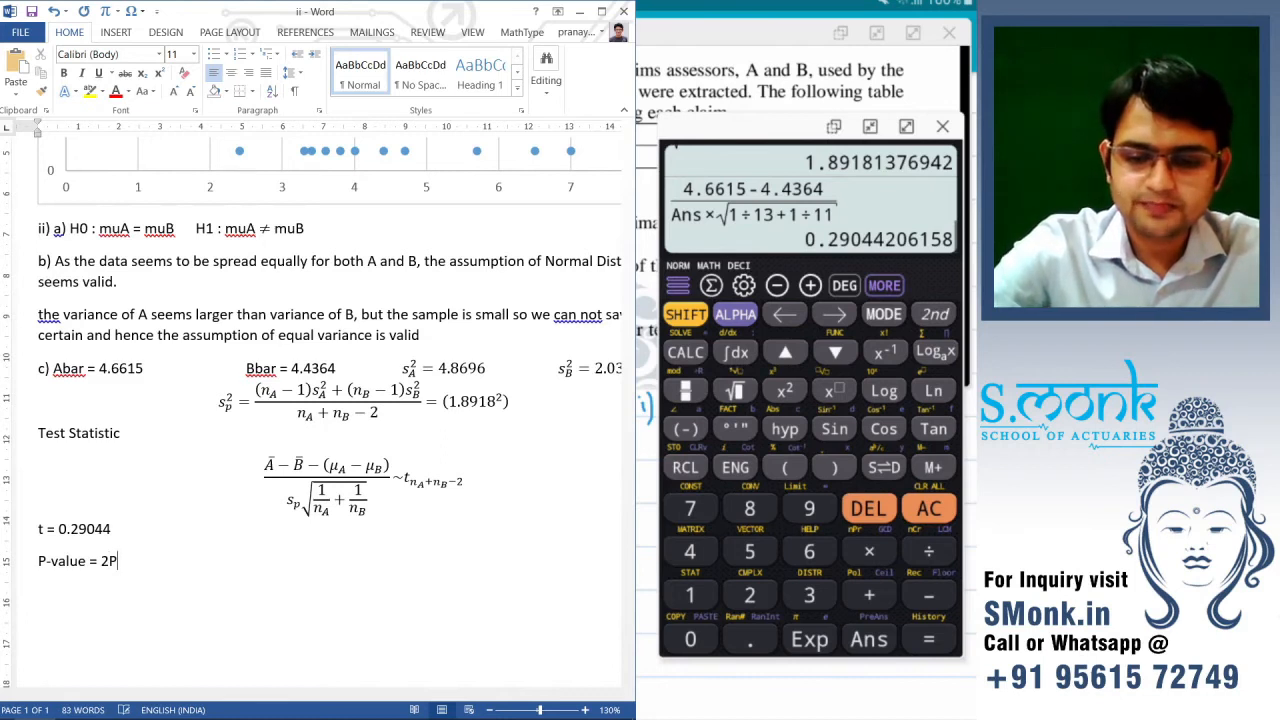
text(()
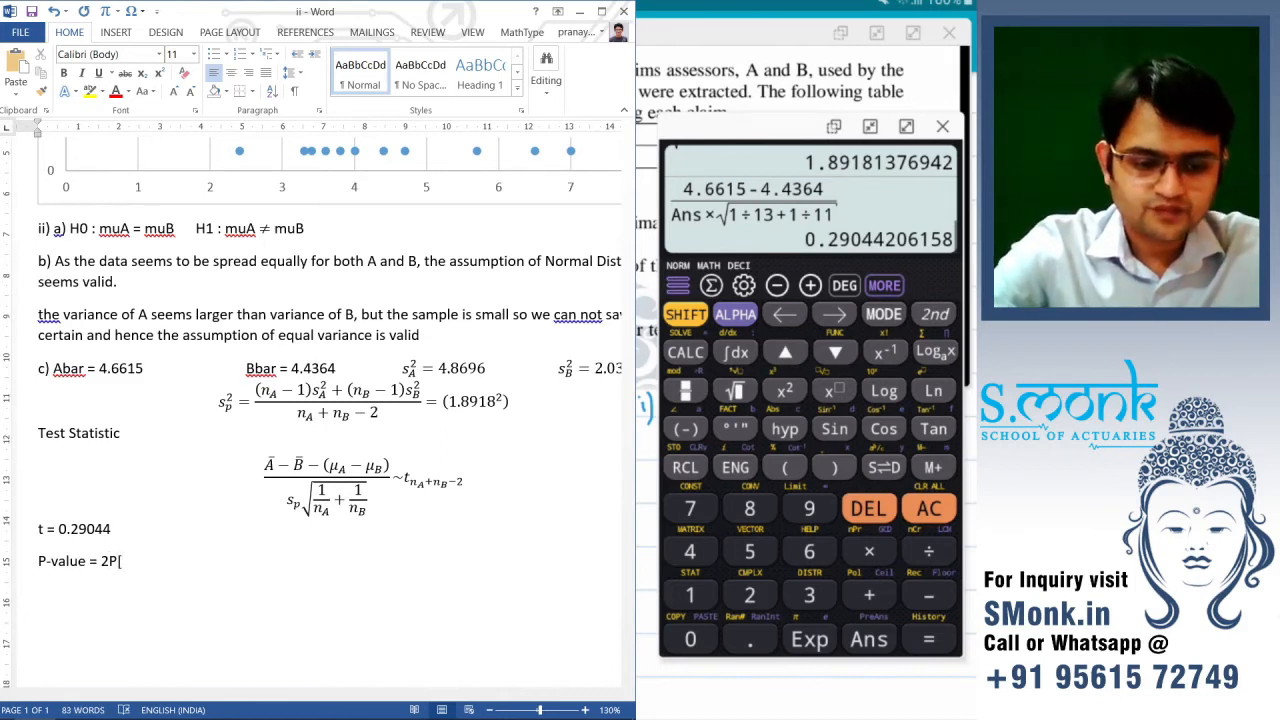
text(t)
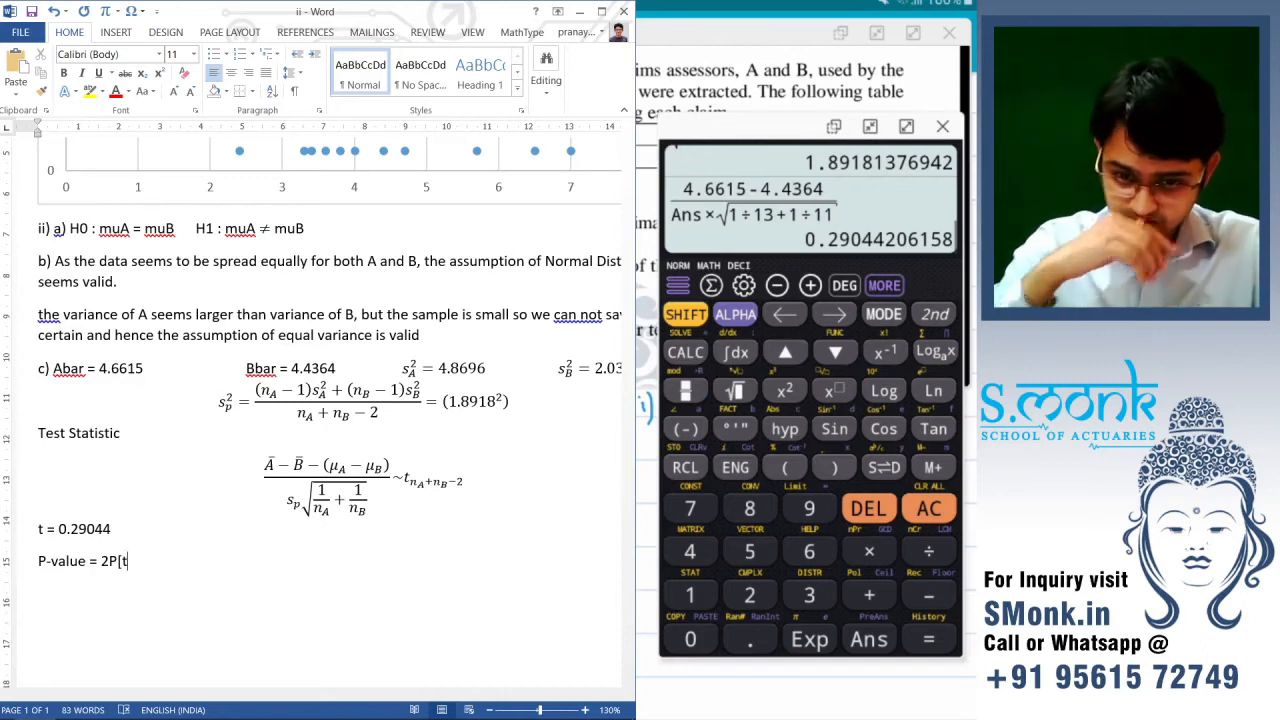
key(BackSpace)
key(BackSpace)
key(BackSpace)
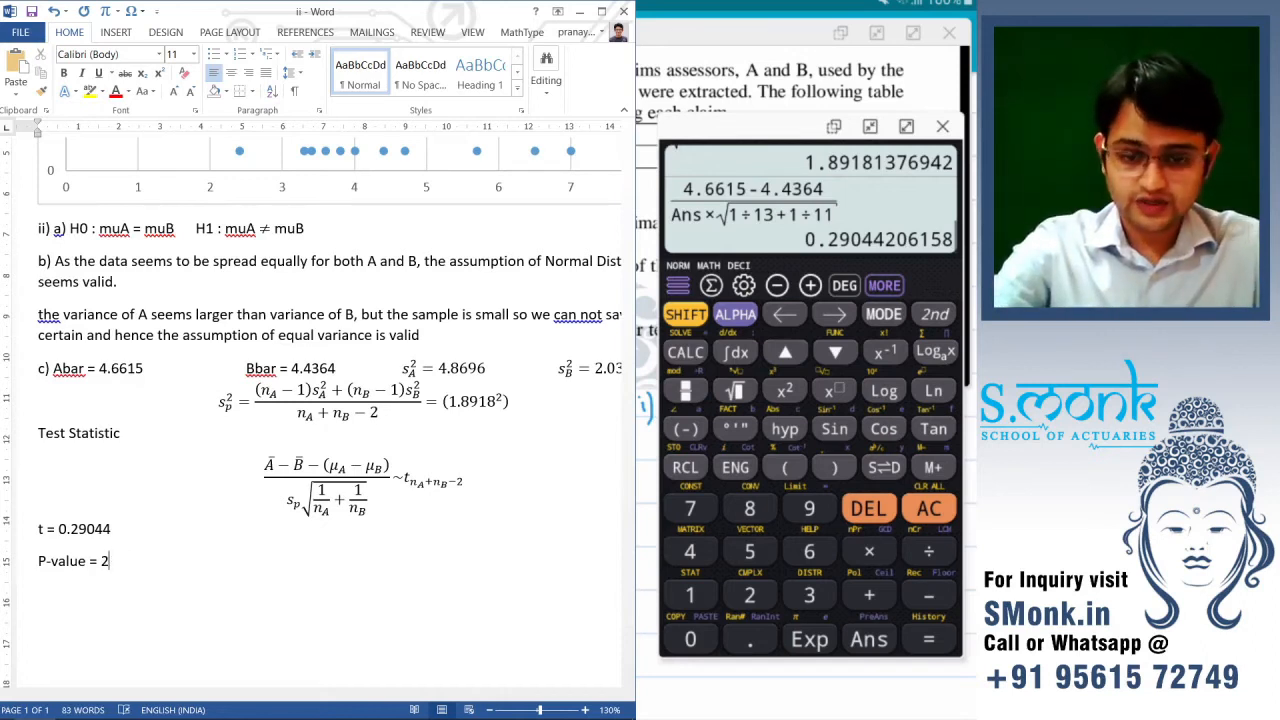
key(BackSpace)
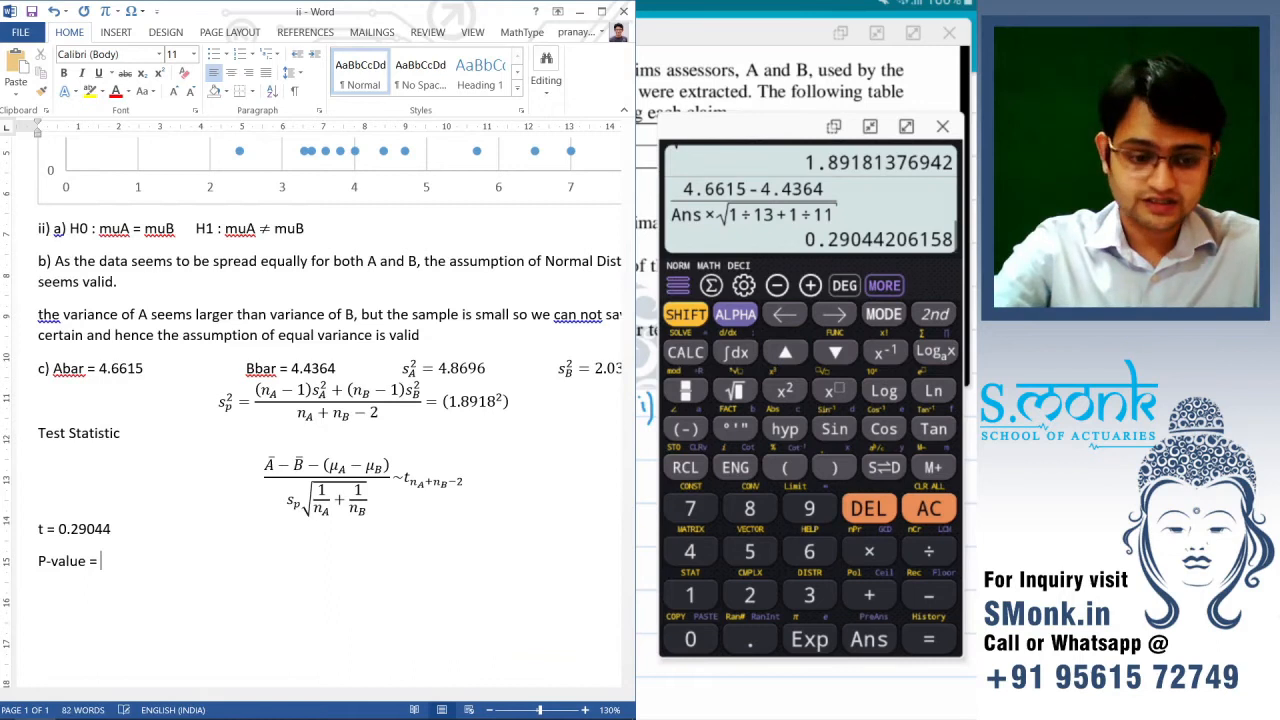
- Insert an inline equation after "P-value =" reading 2P[t₂₂ > 0.29], with 22 as the subscript of t
key(alt+equal)
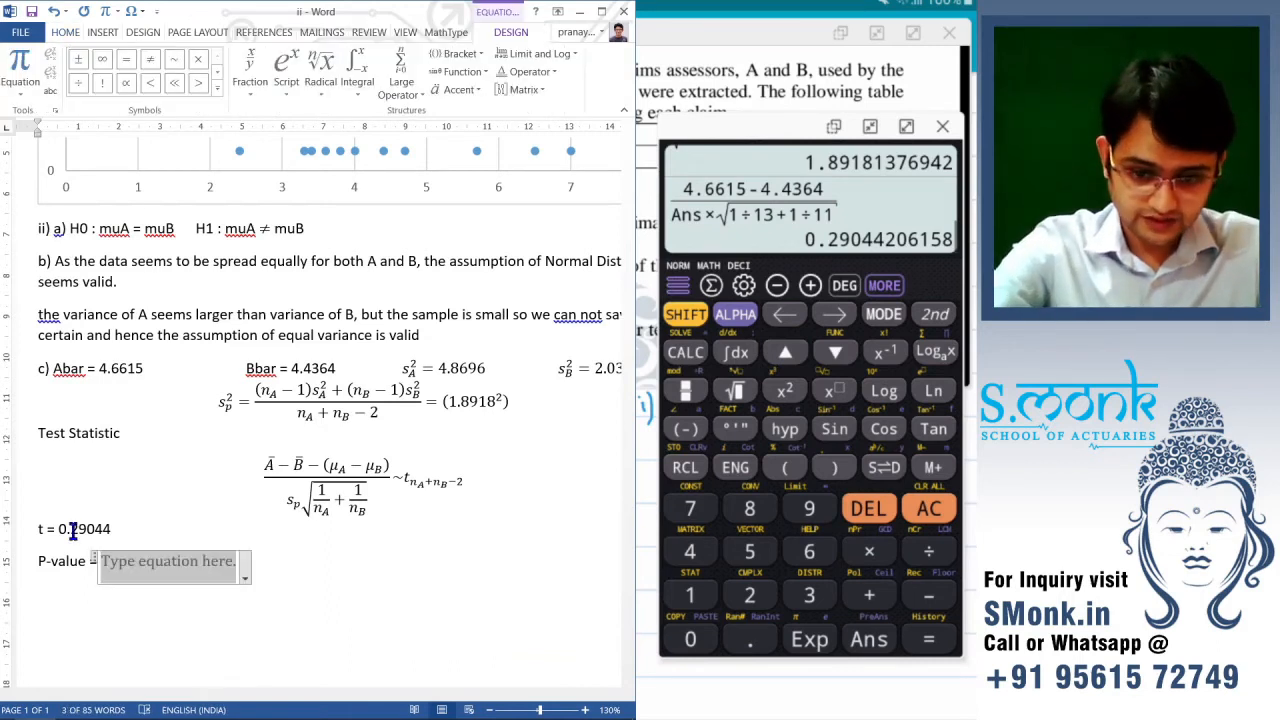
text(2P[)
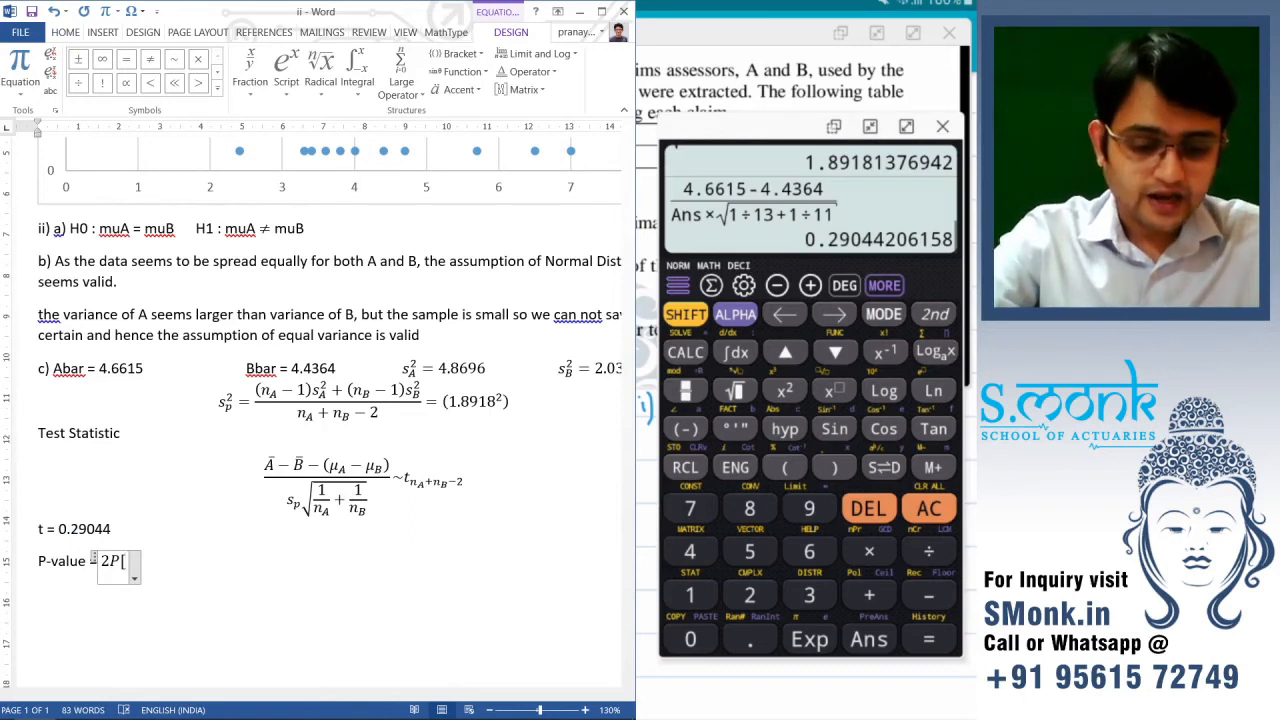
text(t_)
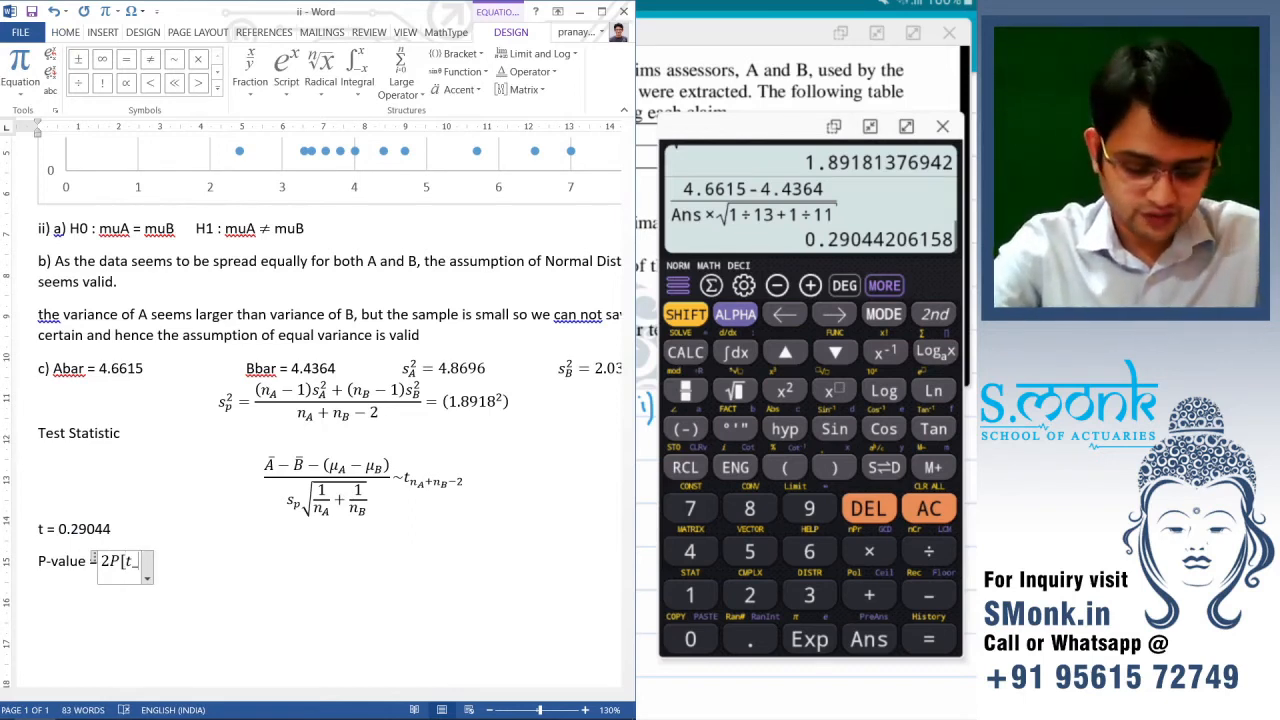
text(22)
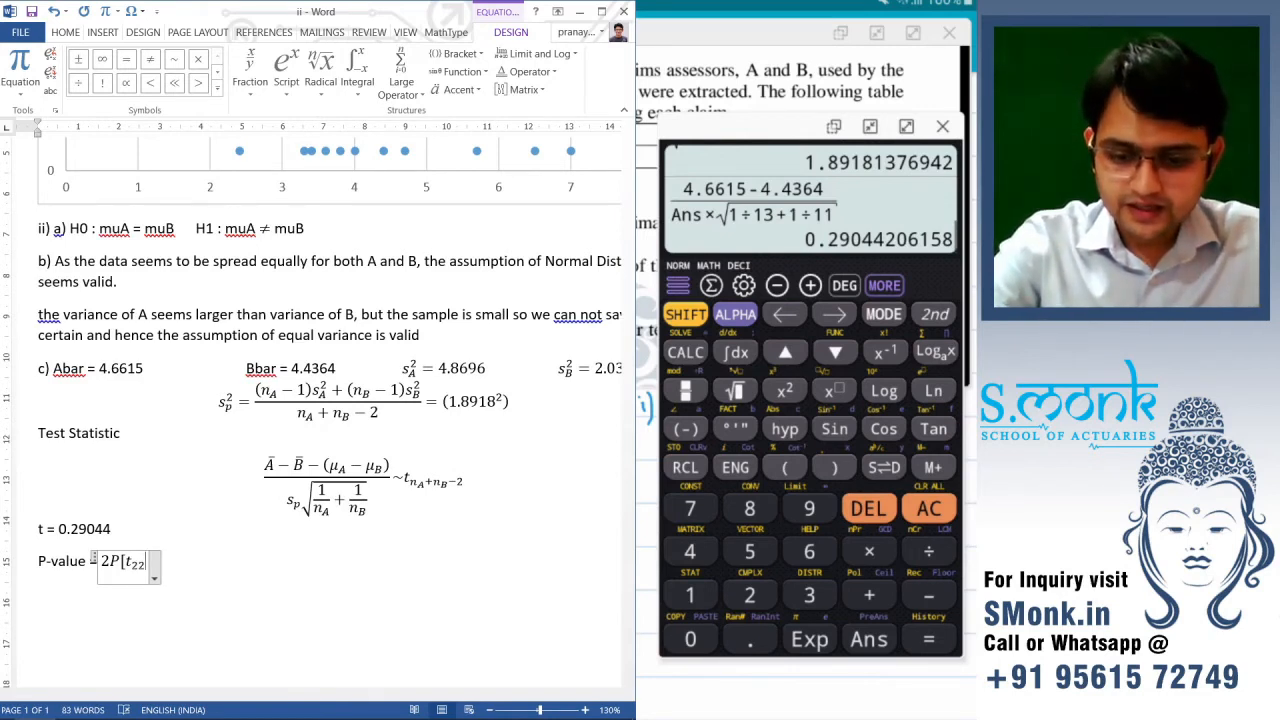
text( >)
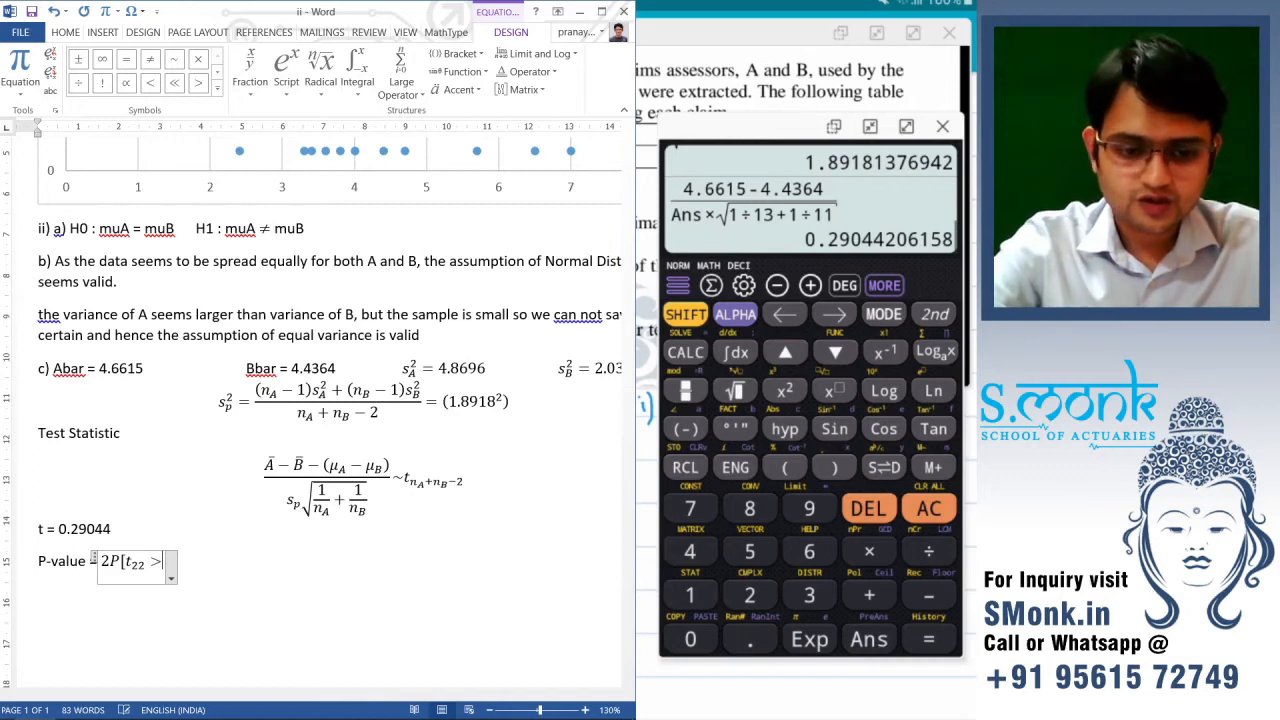
text(0.)
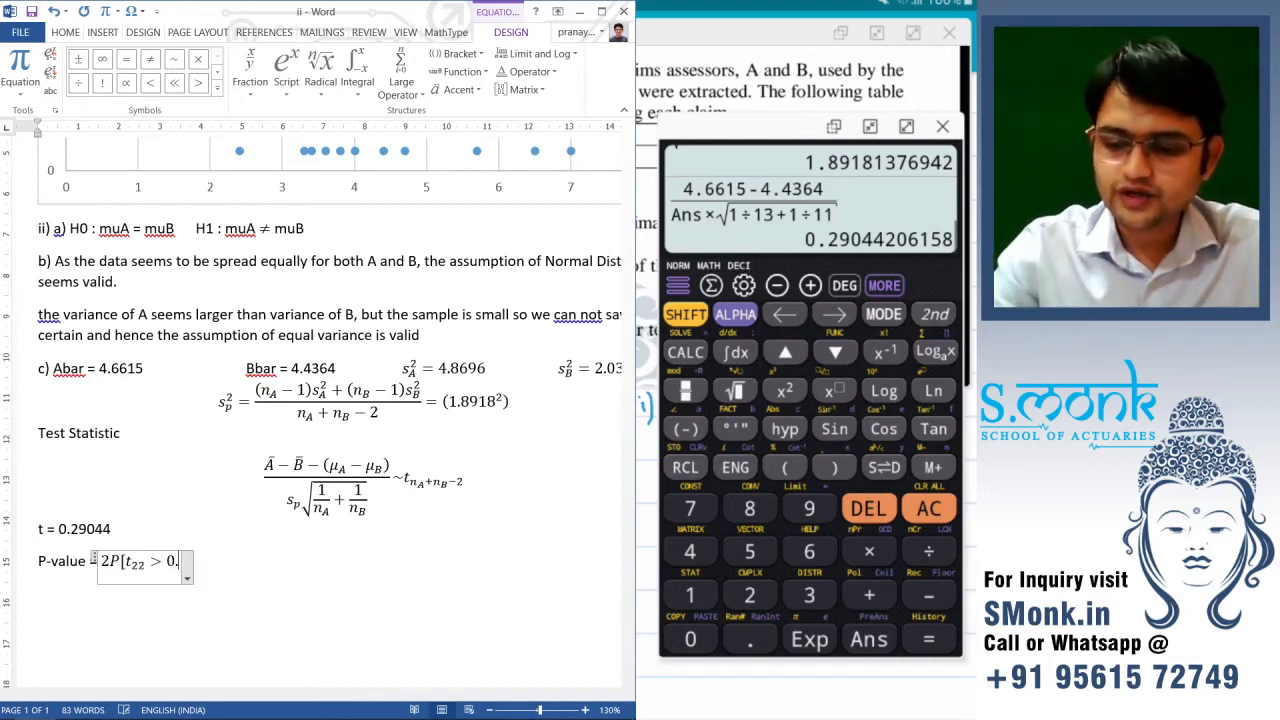
text(29])
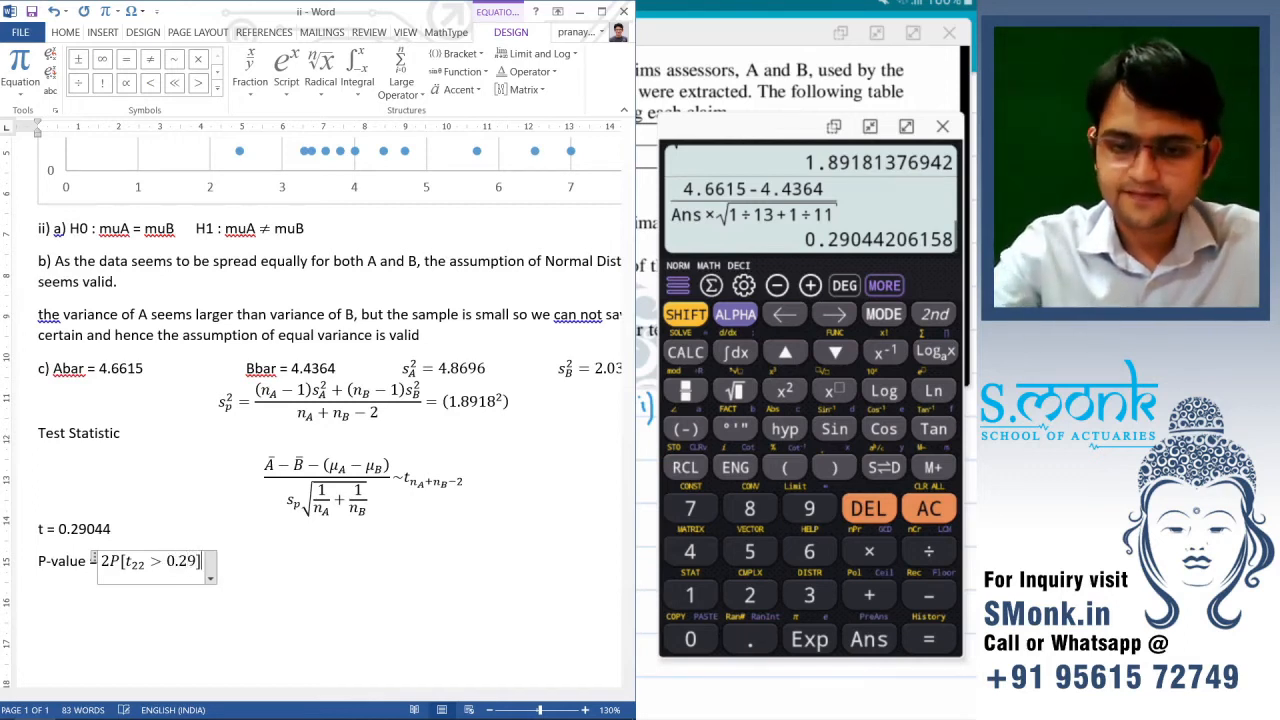
click(237, 568)
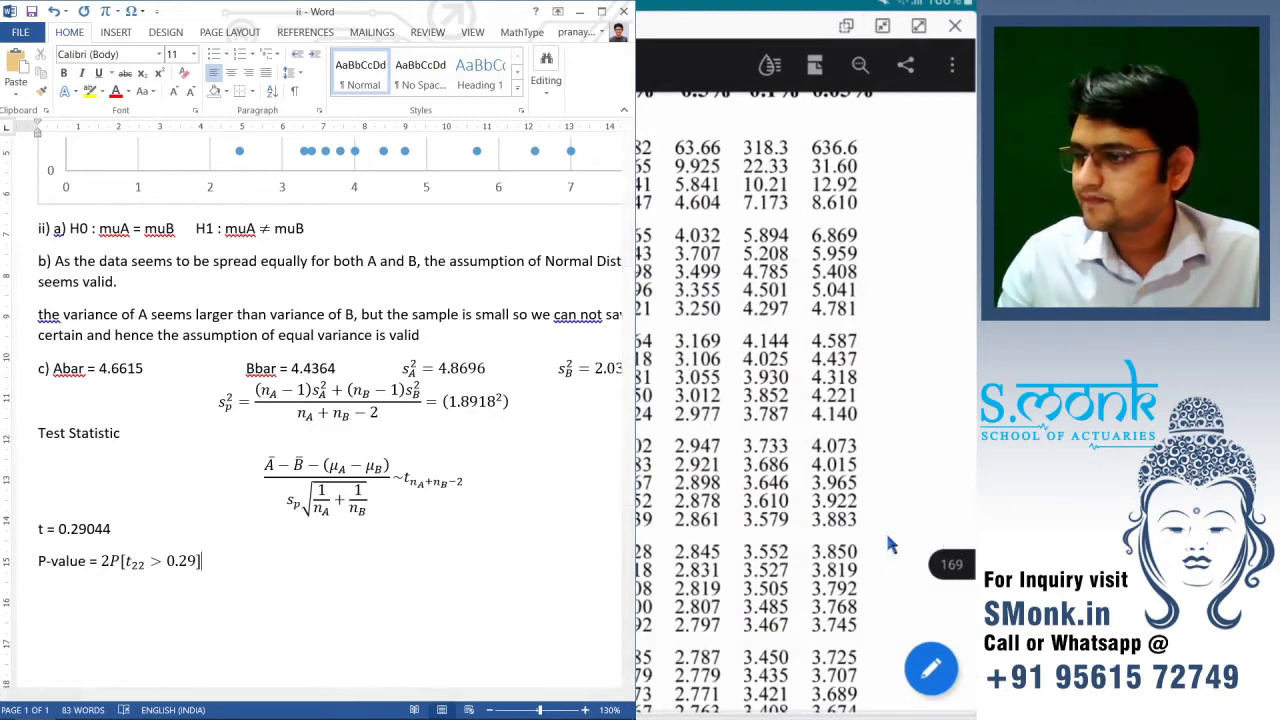
- Switch to the statistical tables PDF, examine the t-distribution percentage points for 22 degrees of freedom, and minimise the tables and calculator windows
click(738, 544)
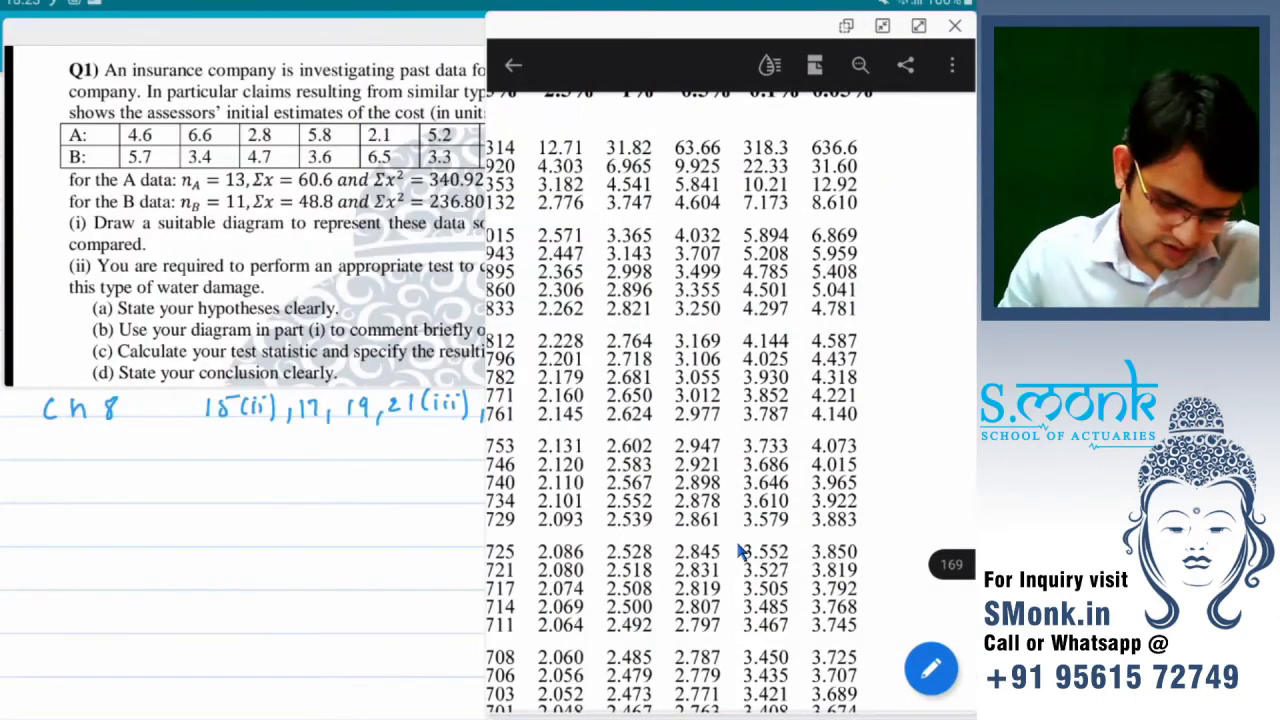
scroll(738, 552, down, 5)
scroll(738, 552, down, 10)
scroll(740, 552, up, 10)
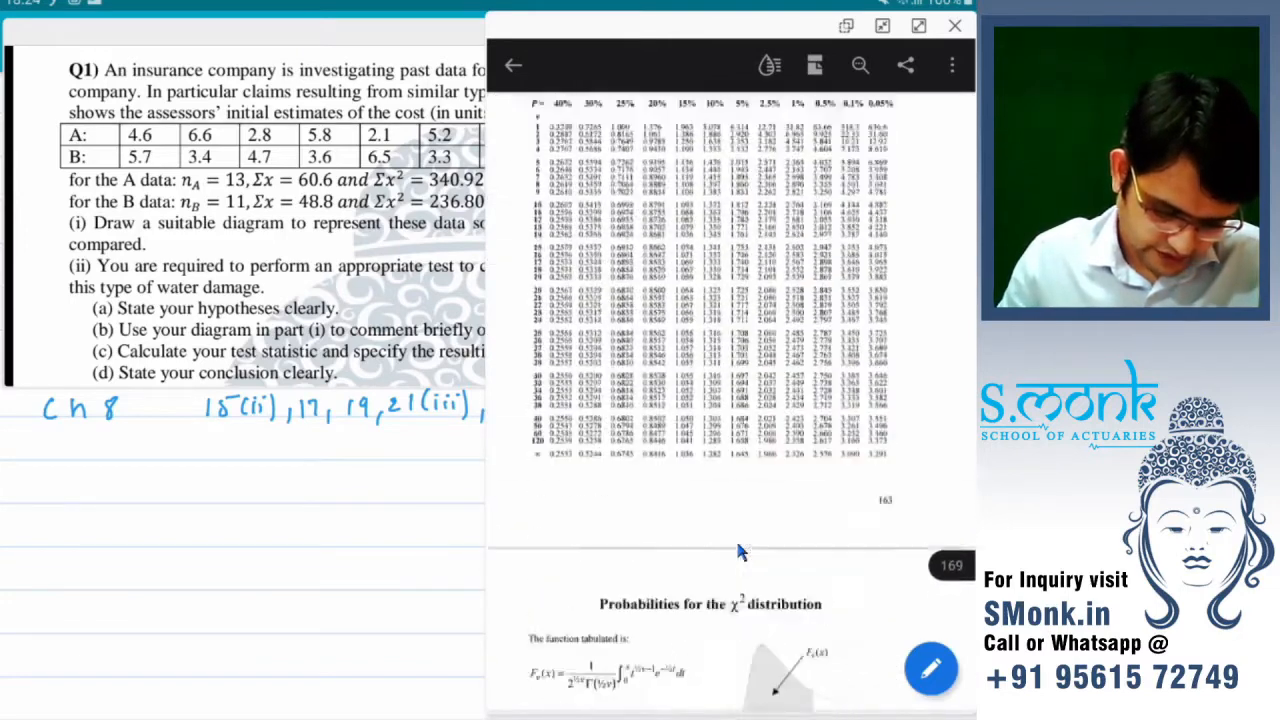
scroll(738, 552, up, 3)
scroll(740, 551, up, 3)
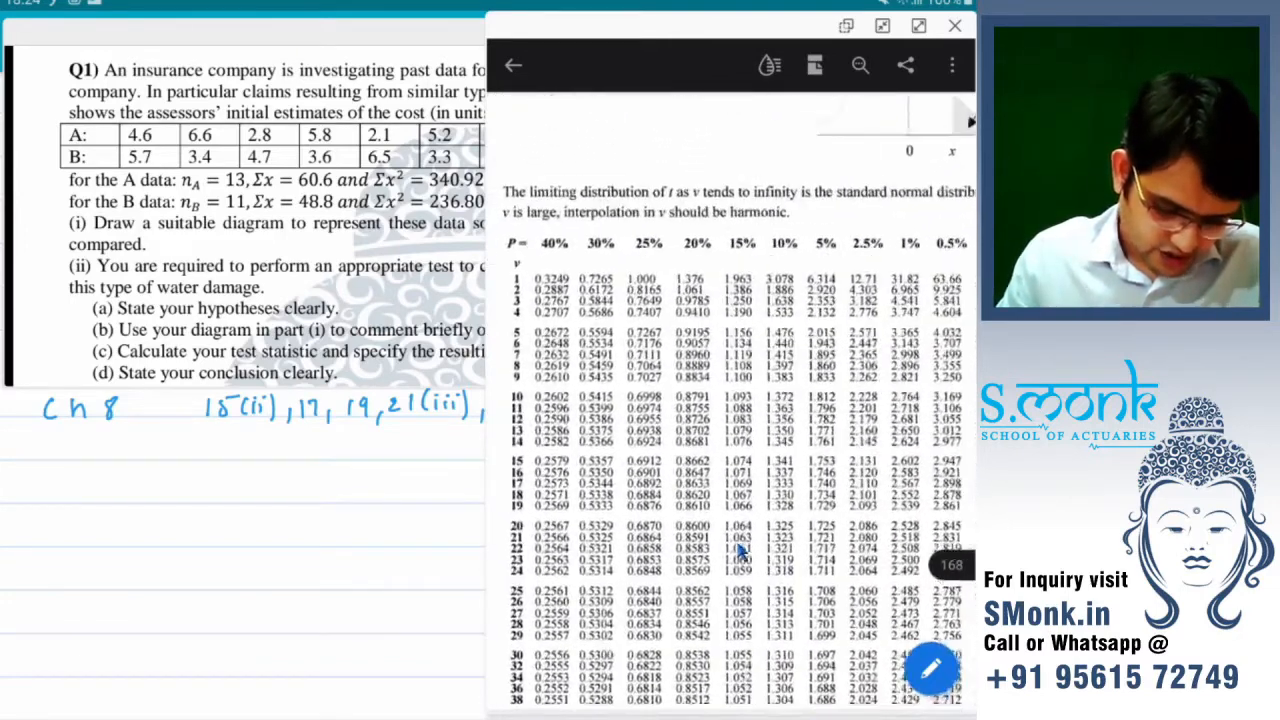
scroll(740, 552, left, 1)
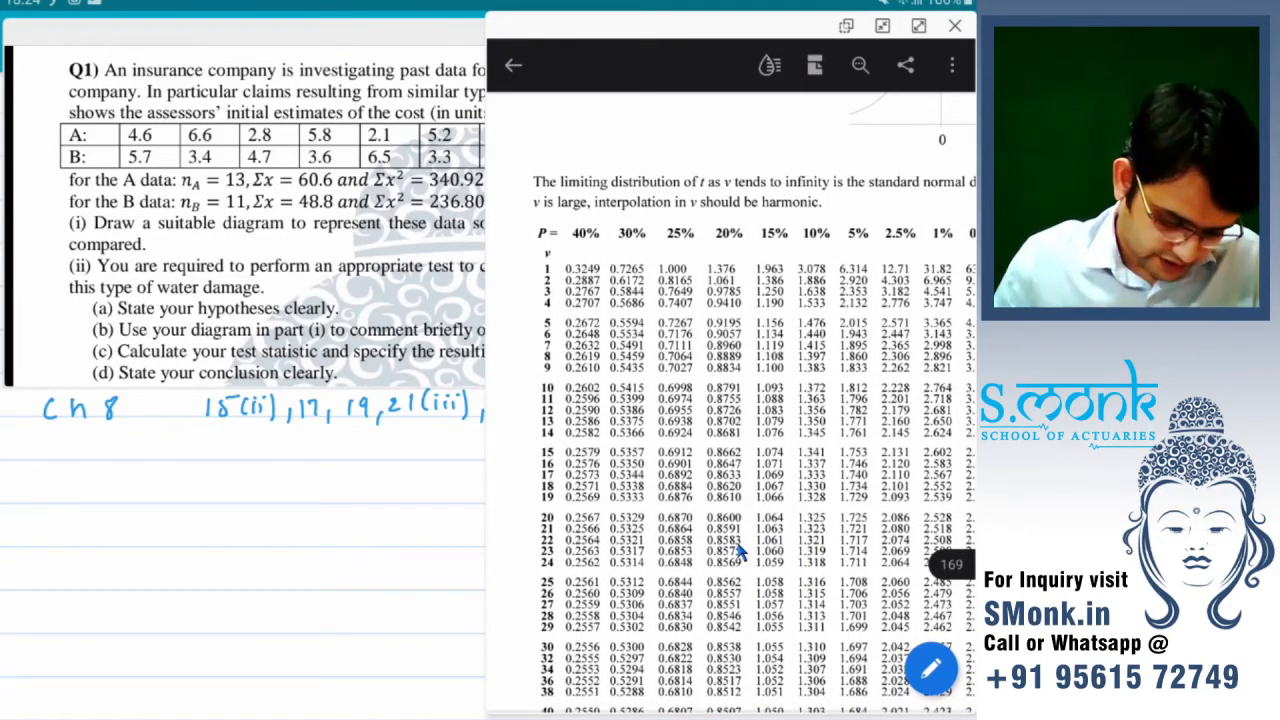
scroll(740, 551, up, 3)
scroll(740, 551, down, 3)
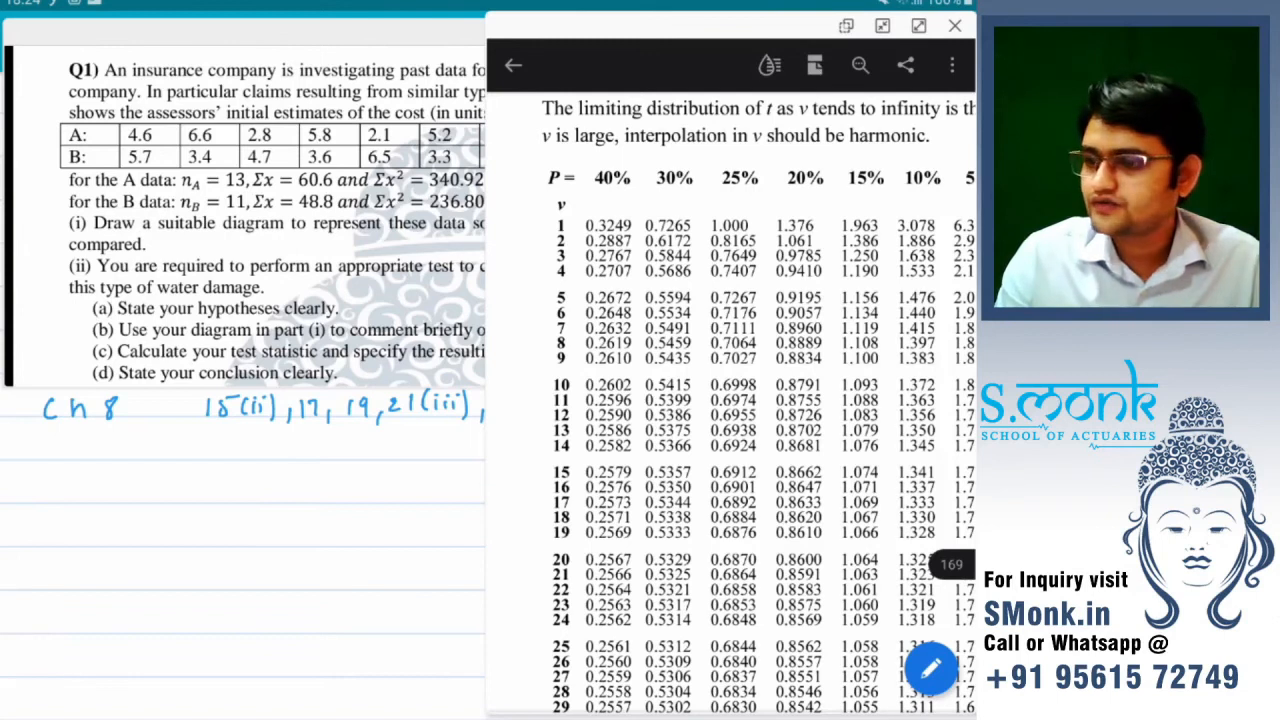
click(882, 26)
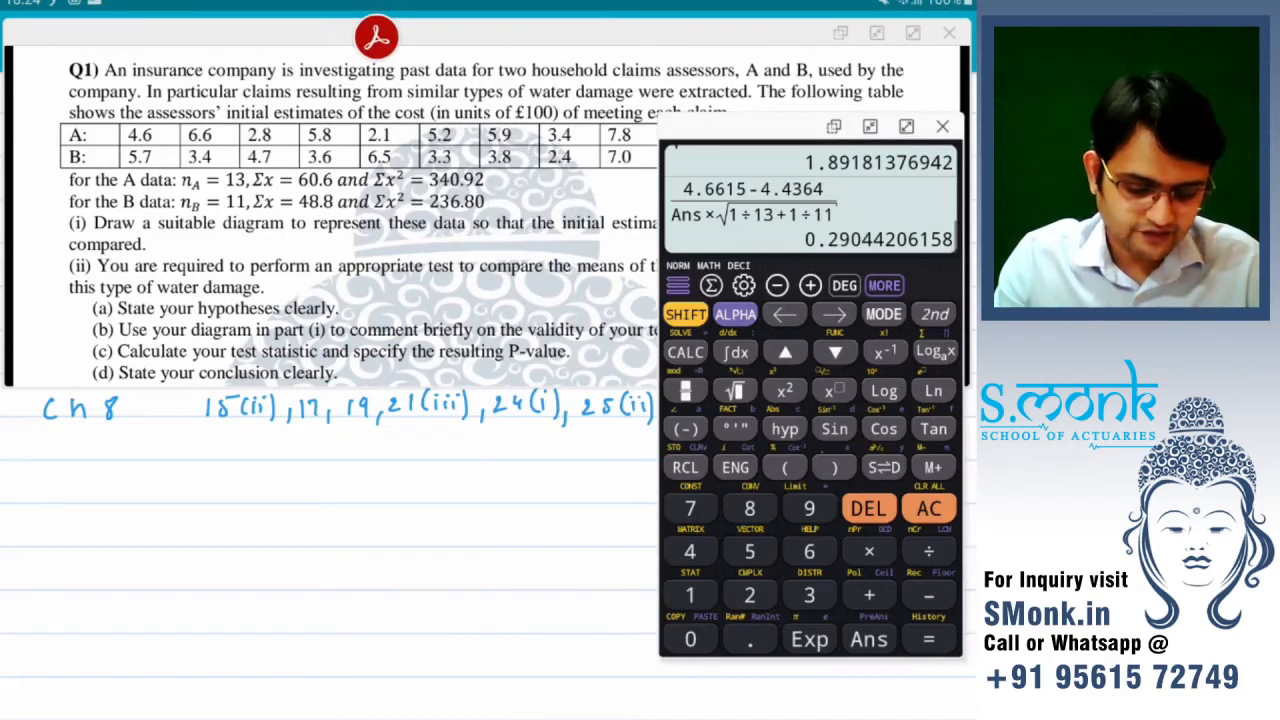
click(870, 126)
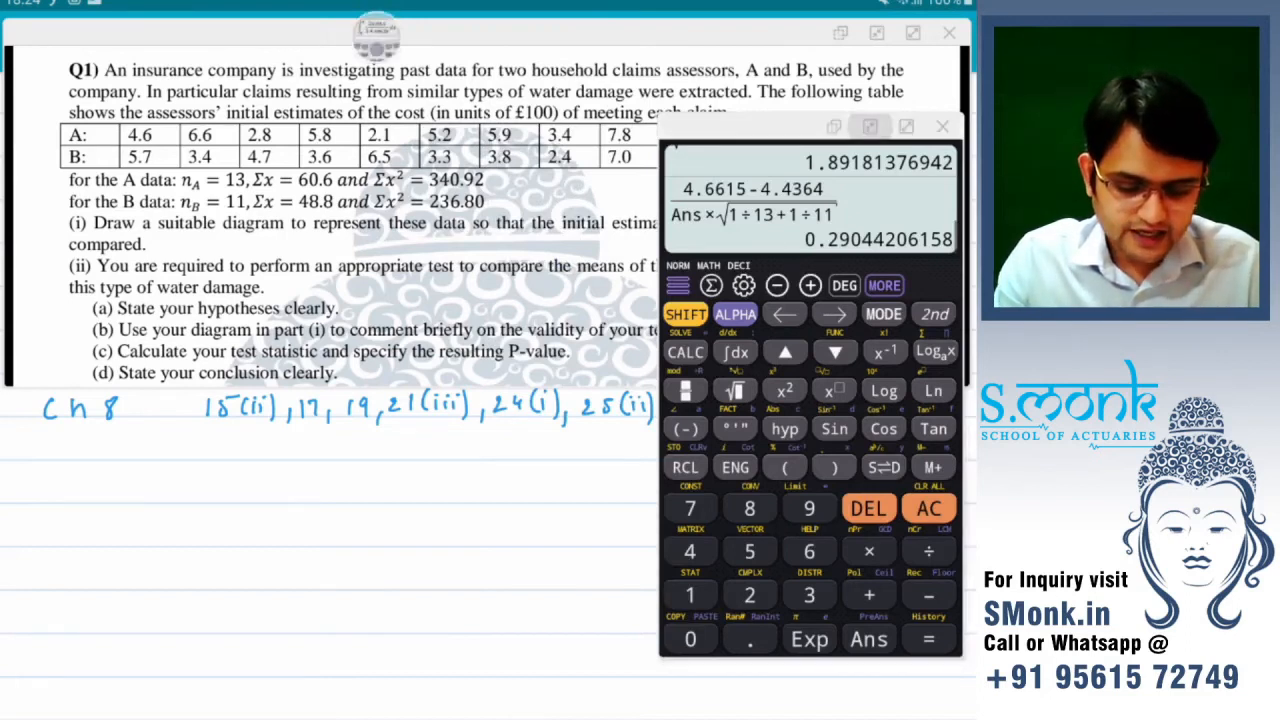